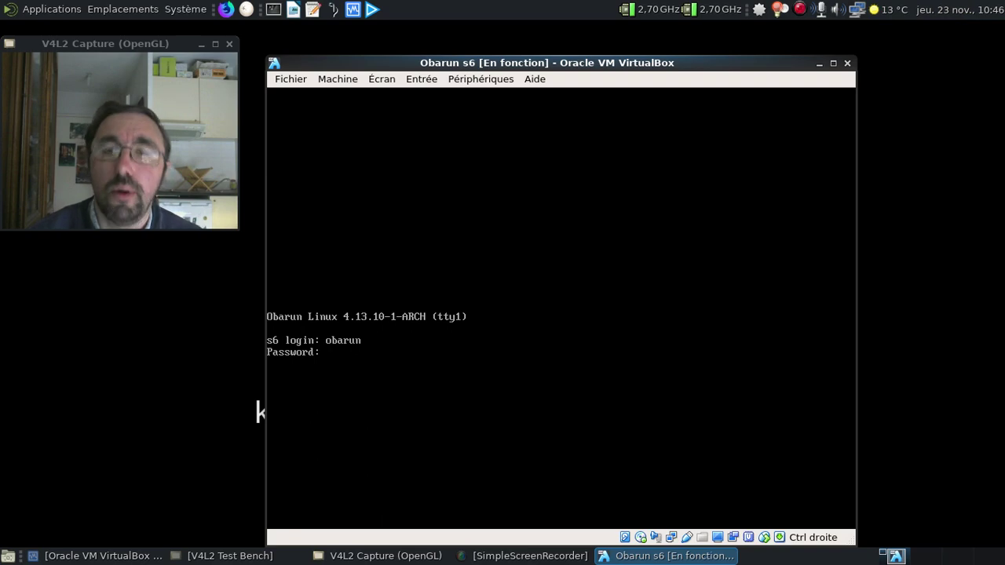
Step: Submit the account password to log in to the live session in full screen, and close the Network Settings window
{"action": "key", "text": "Return"}
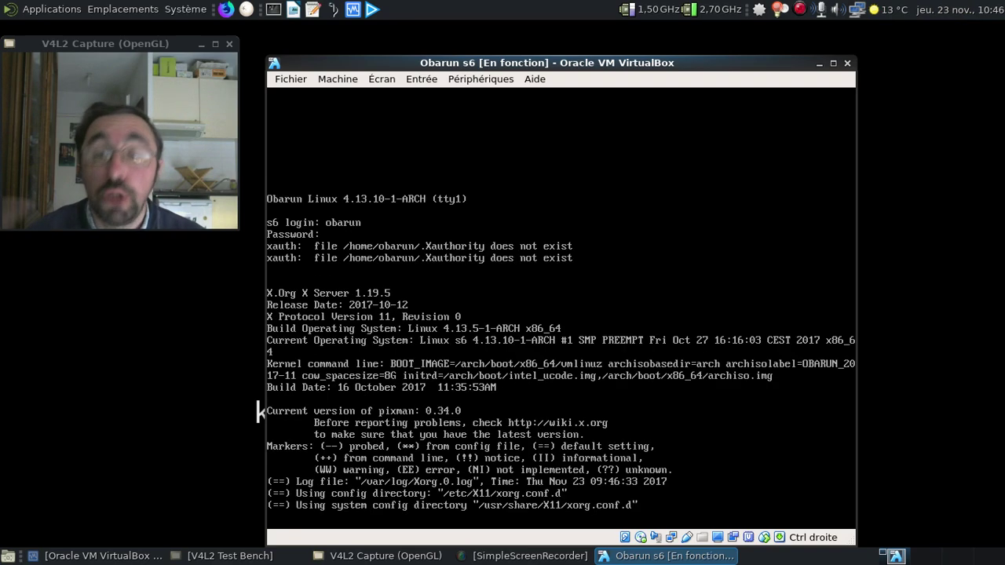
{"action": "key", "text": "Control_R+f"}
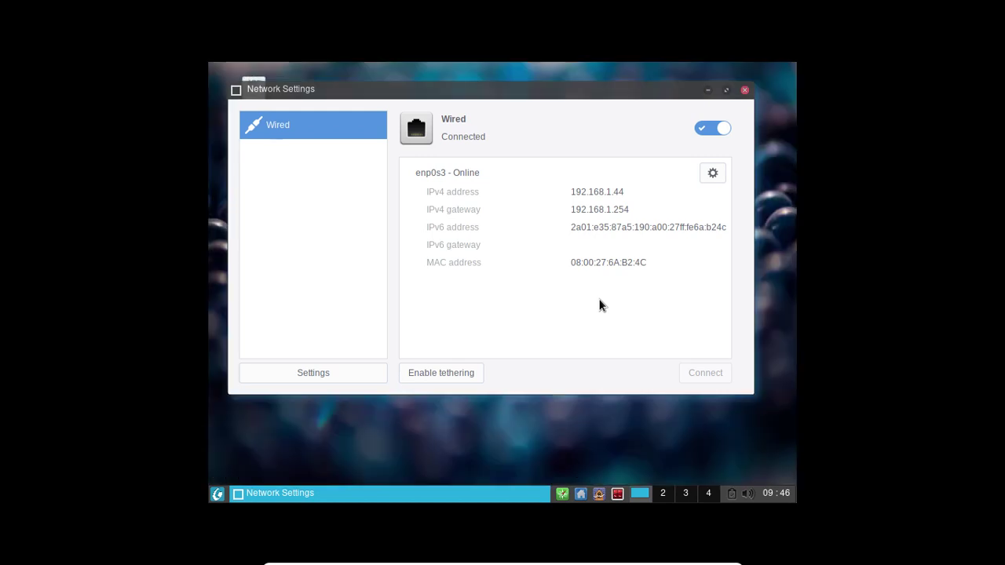
{"action": "left_click", "coordinate": [744, 91]}
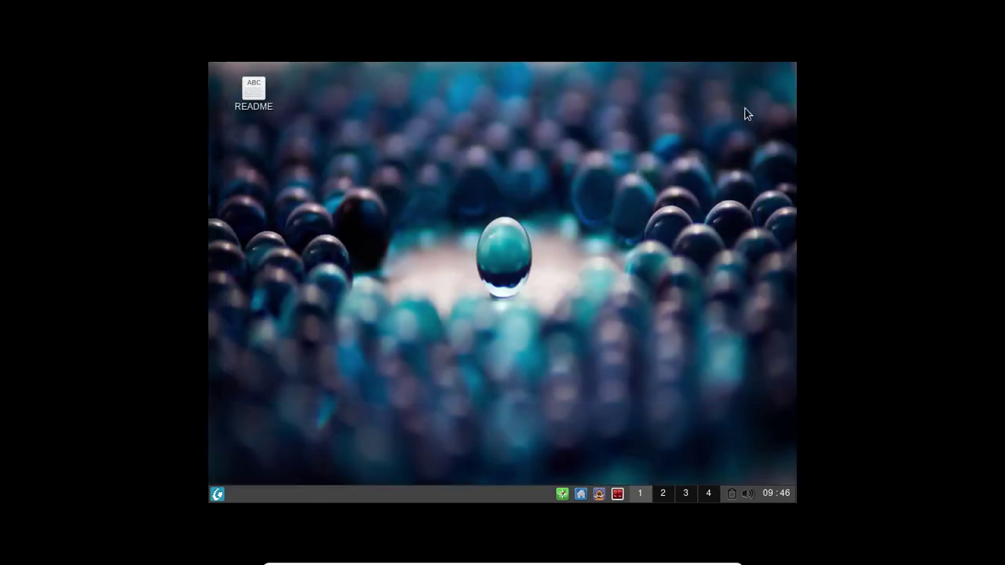
Step: Open a terminal and set the keyboard layout to French with setxkbmap fr
{"action": "left_click", "coordinate": [614, 492]}
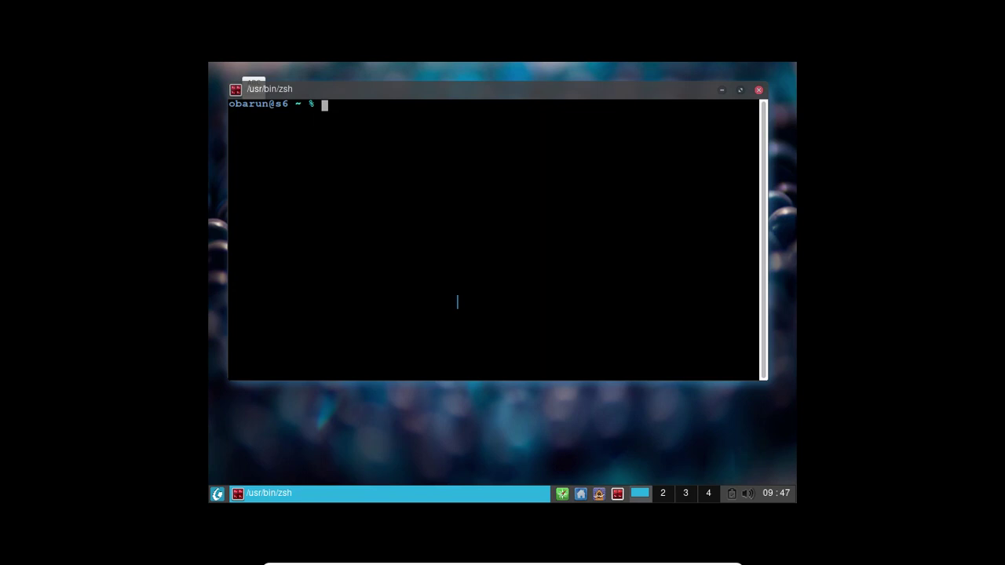
{"action": "type", "text": "setxkbmap fr"}
{"action": "key", "text": "Return"}
Step: Set the screen resolution to 1366x768 with xrandr -s and exit the terminal
{"action": "type", "text": "xdn"}
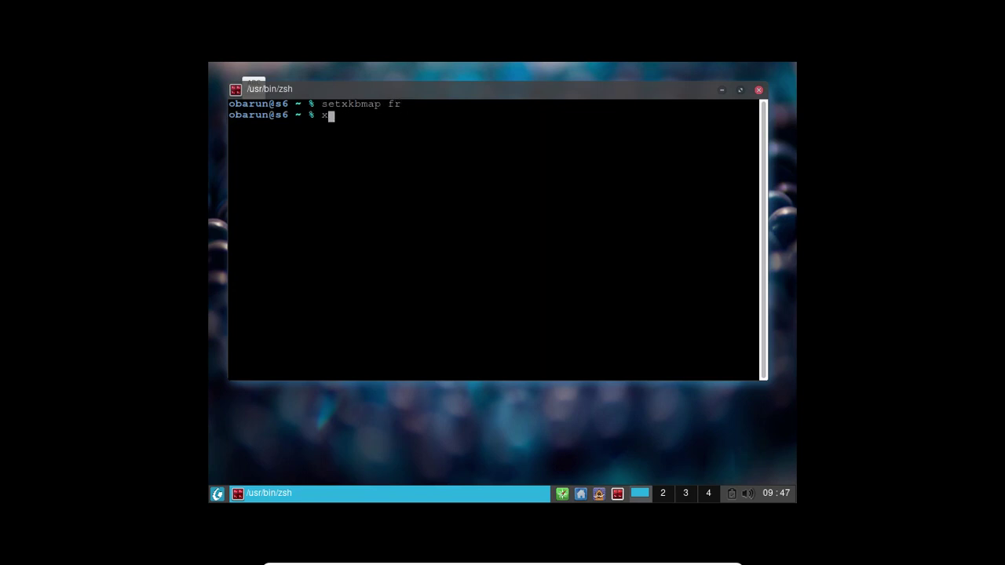
{"action": "key", "text": "BackSpace"}
{"action": "key", "text": "BackSpace"}
{"action": "type", "text": "ran"}
{"action": "key", "text": "BackSpace"}
{"action": "key", "text": "BackSpace"}
{"action": "type", "text": "andr -s 1366x768"}
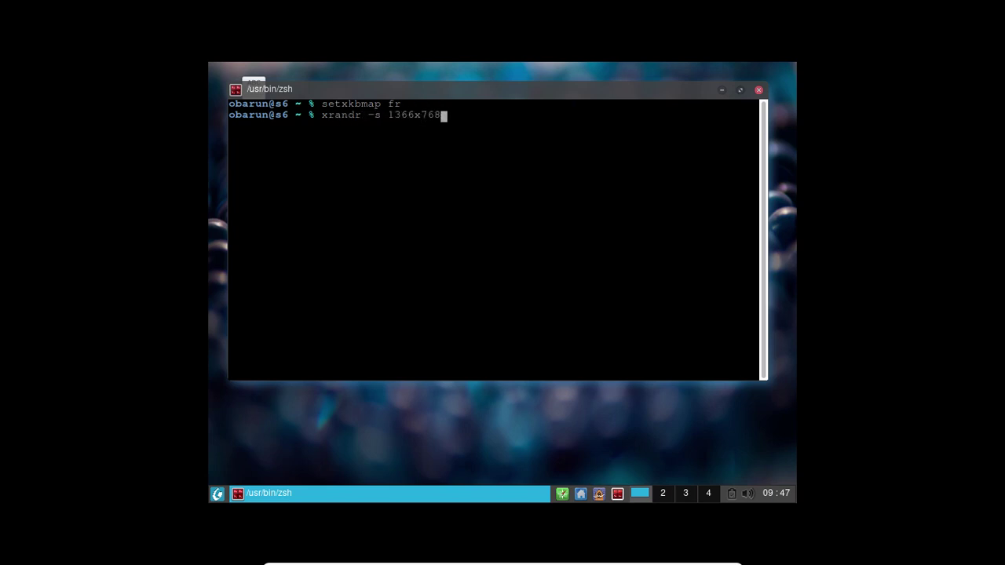
{"action": "key", "text": "Return"}
{"action": "type", "text": "exit"}
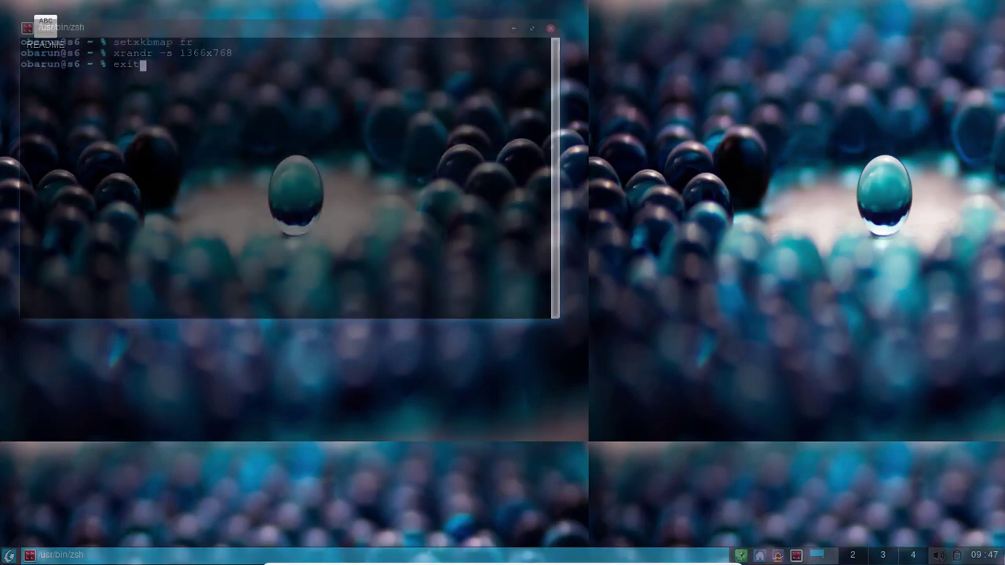
{"action": "key", "text": "Return"}
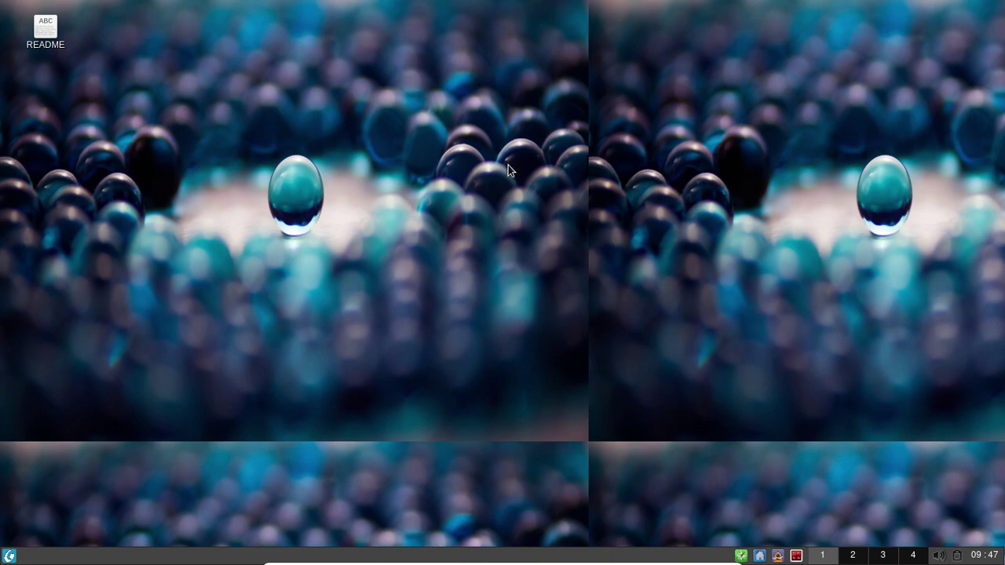
Step: Open the README file on the desktop to read the Obarun welcome information, and close it again
{"action": "left_click", "coordinate": [53, 30]}
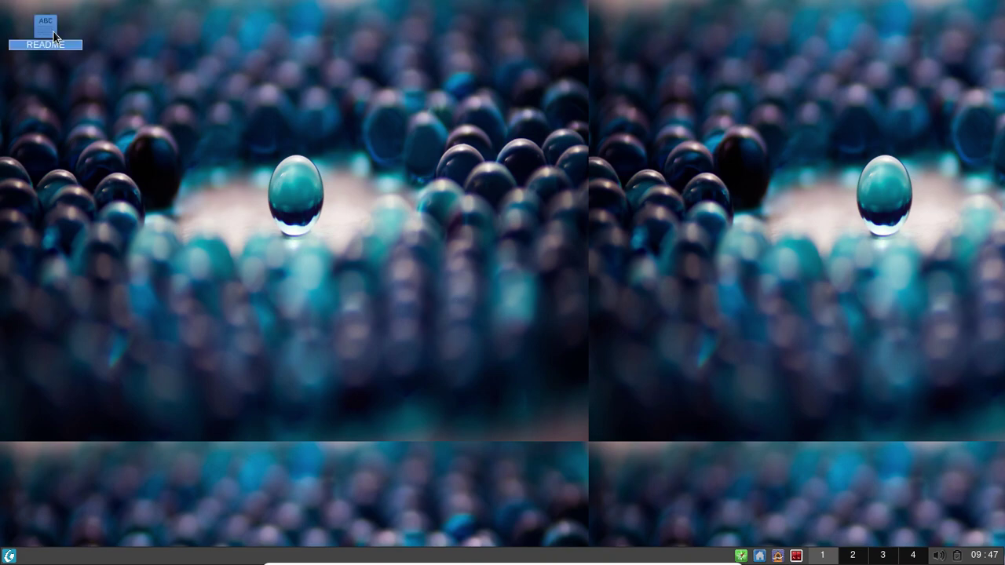
{"action": "double_click", "coordinate": [53, 31]}
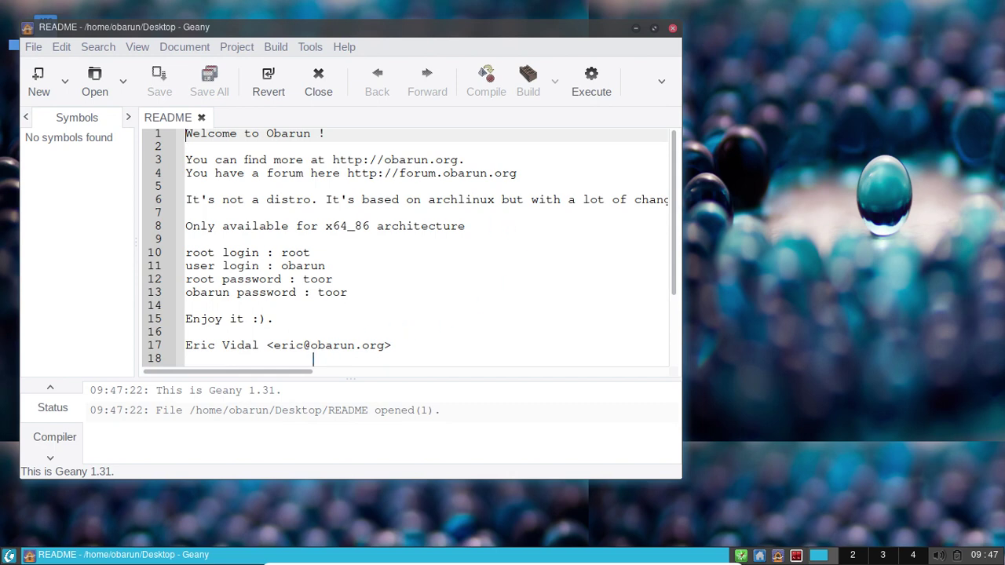
{"action": "mouse_move", "coordinate": [299, 377]}
{"action": "left_mouse_down"}
{"action": "mouse_move", "coordinate": [348, 377]}
{"action": "mouse_move", "coordinate": [287, 379]}
{"action": "left_mouse_up"}
{"action": "left_click", "coordinate": [672, 29]}
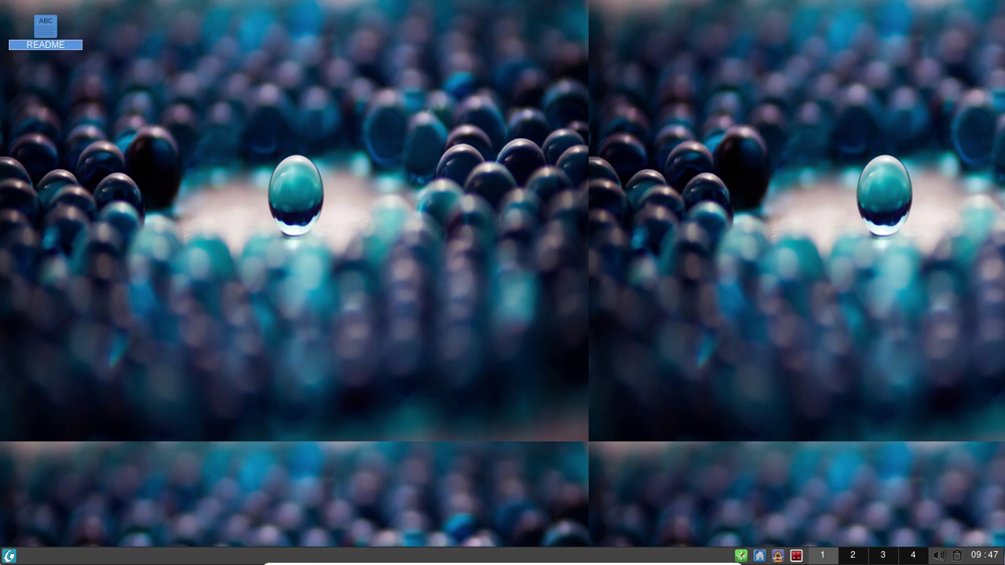
Step: Try to launch GParted from the System applications
{"action": "left_click", "coordinate": [10, 556]}
{"action": "mouse_move", "coordinate": [51, 476]}
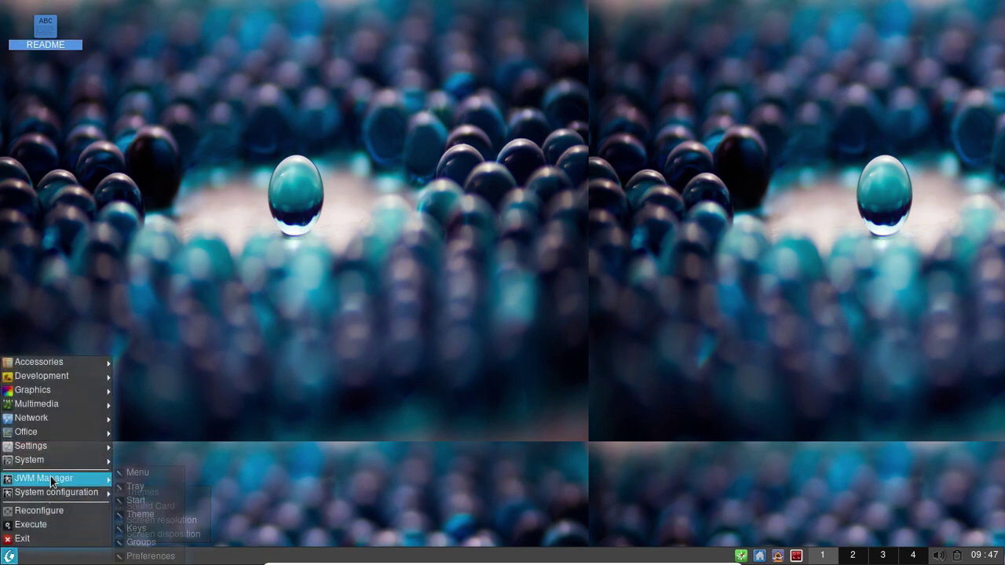
{"action": "mouse_move", "coordinate": [44, 454]}
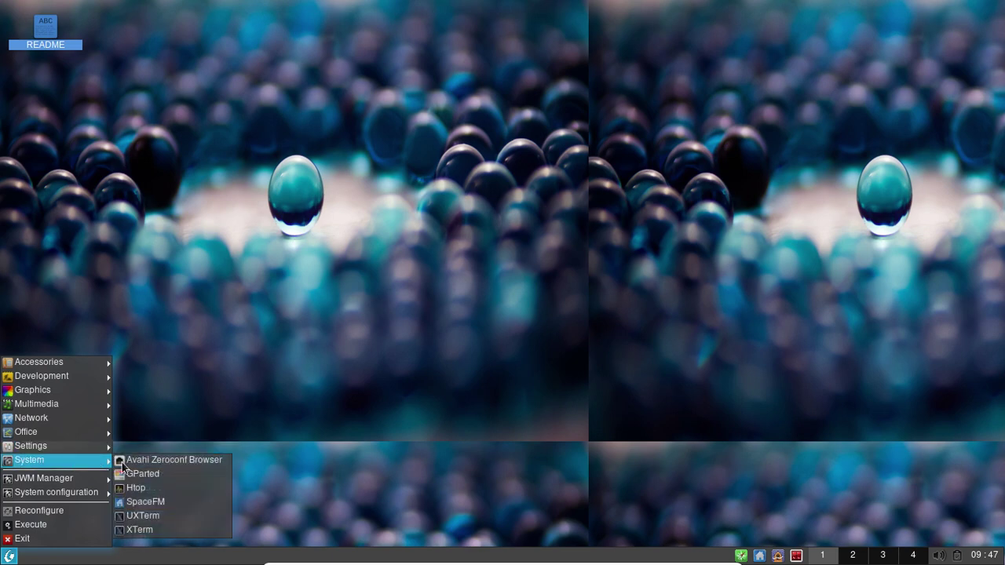
{"action": "left_click", "coordinate": [149, 486]}
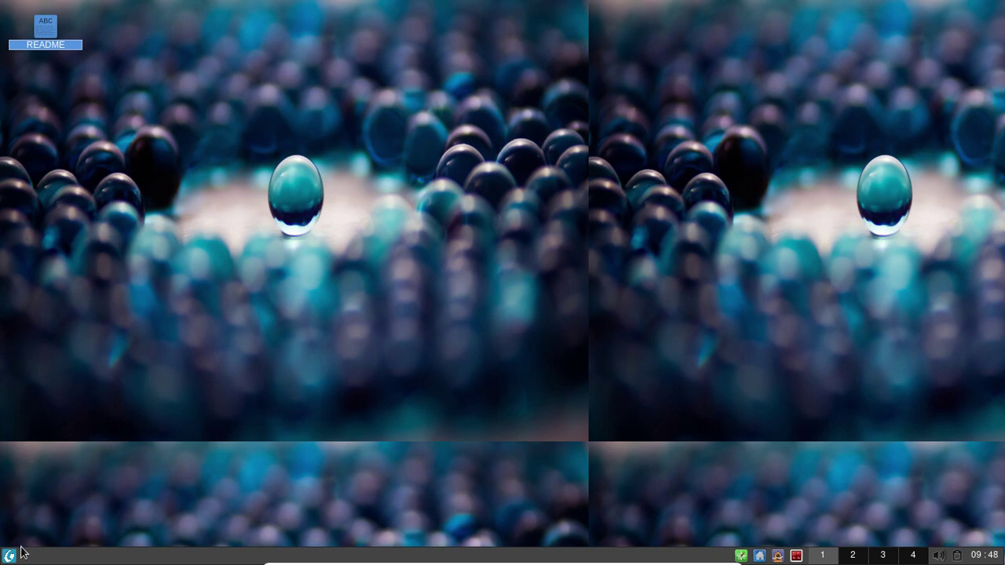
Step: Open a terminal and start GParted with root rights by running sudo gparted
{"action": "left_click", "coordinate": [795, 556]}
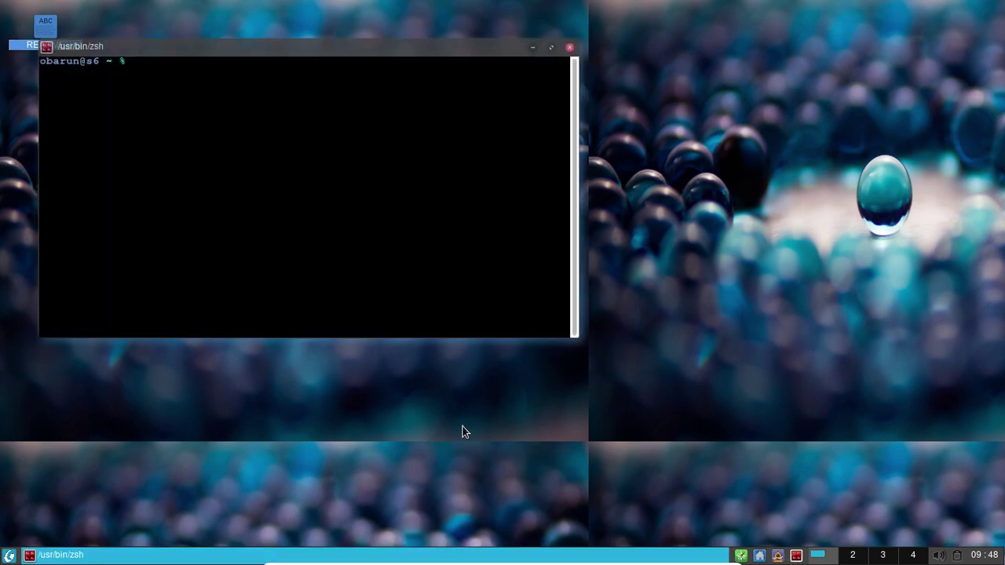
{"action": "type", "text": "sudo gparted"}
{"action": "key", "text": "Return"}
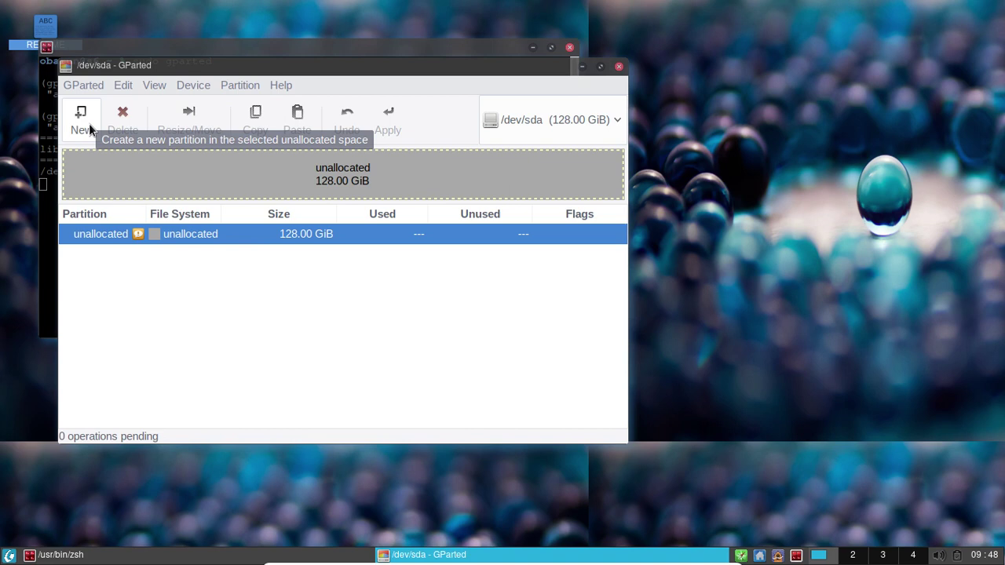
Step: Try to create a new partition in the unallocated space of /dev/sda
{"action": "left_click", "coordinate": [238, 85]}
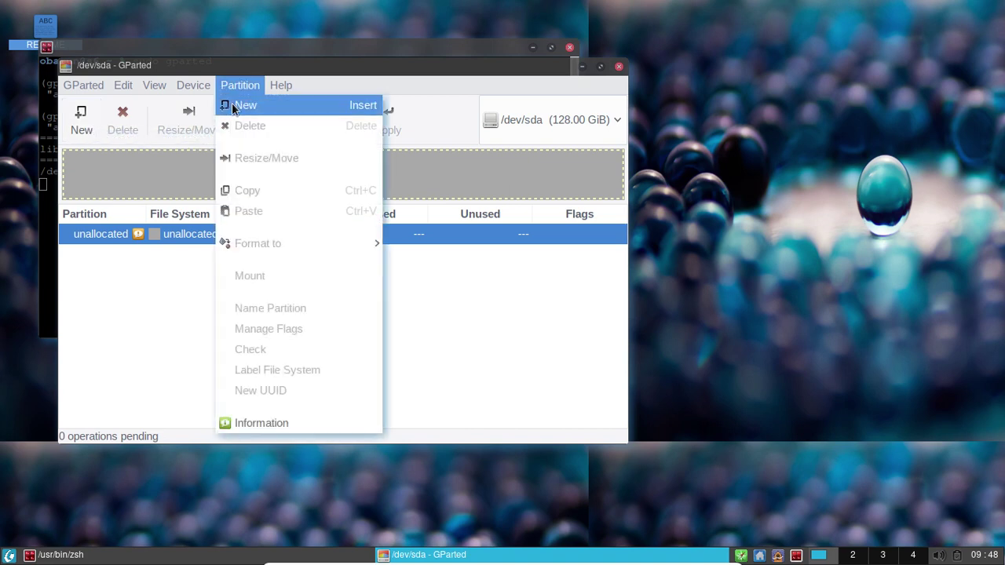
{"action": "left_click", "coordinate": [233, 108]}
{"action": "left_click", "coordinate": [487, 318]}
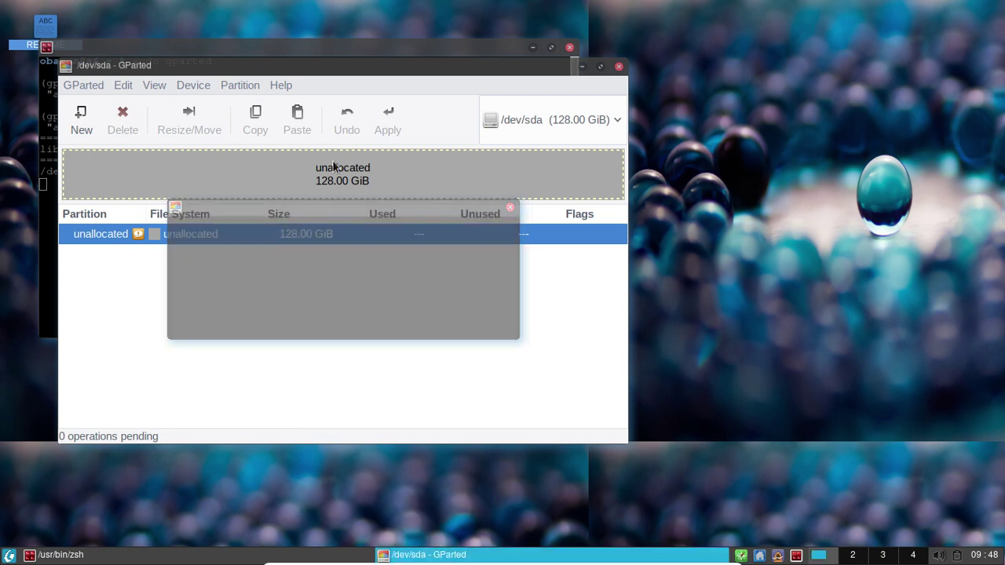
Step: Create a partition table on /dev/sda with the default type
{"action": "left_click", "coordinate": [195, 86]}
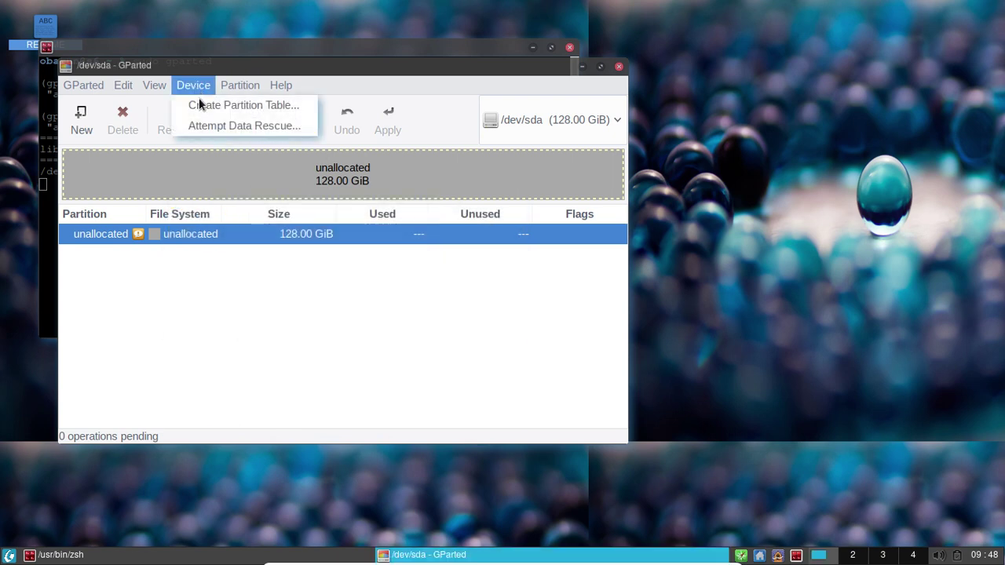
{"action": "left_click", "coordinate": [200, 105]}
{"action": "left_click", "coordinate": [556, 315]}
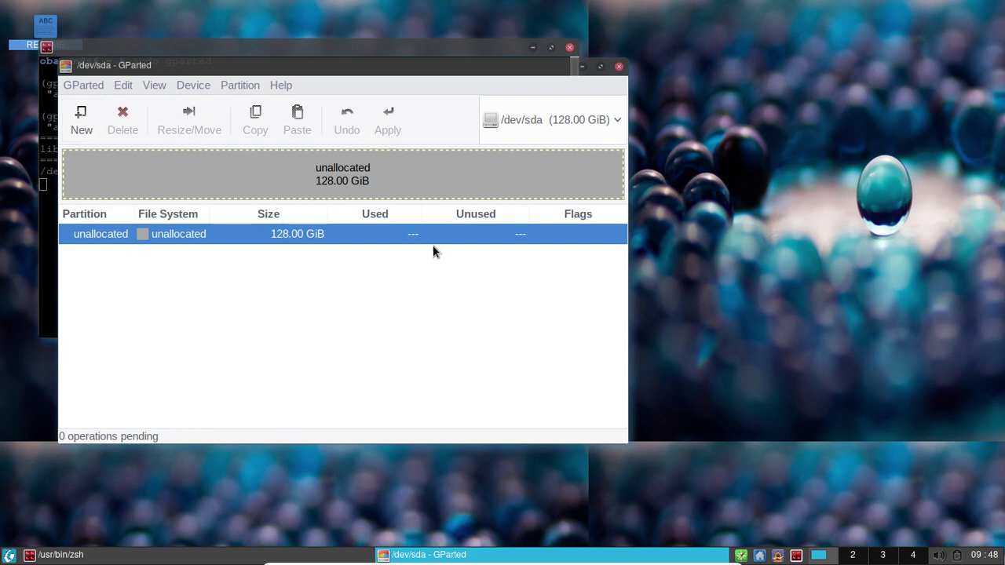
Step: Add a 512 MiB primary partition with the ext2 file system at the start of /dev/sda
{"action": "left_click", "coordinate": [81, 122]}
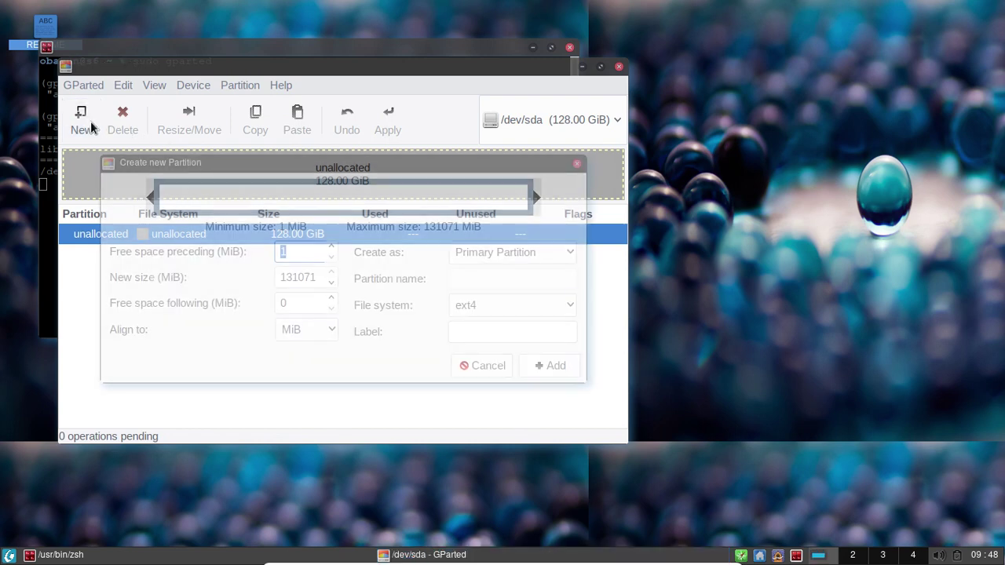
{"action": "left_click", "coordinate": [522, 313]}
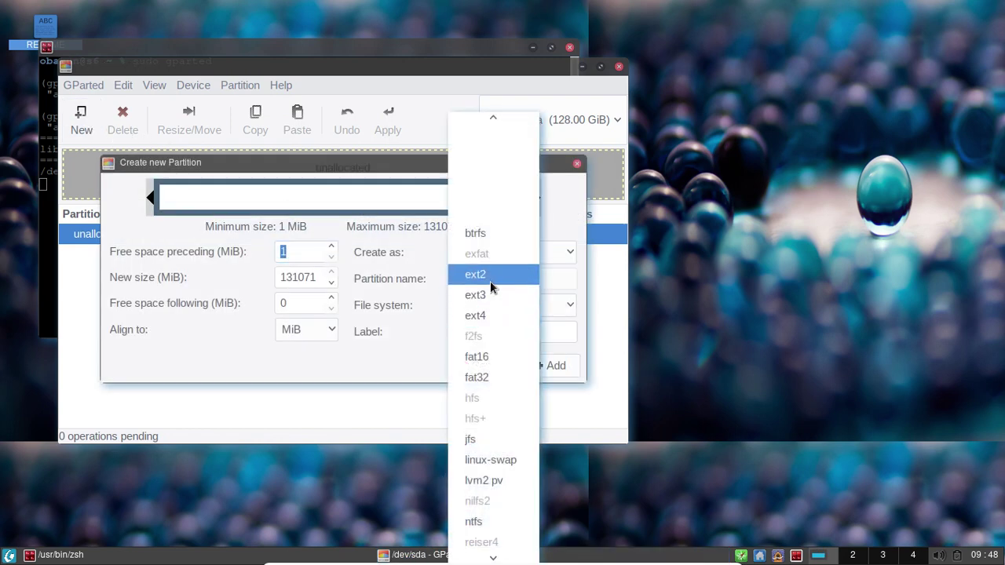
{"action": "left_click", "coordinate": [495, 277]}
{"action": "key", "text": "Tab"}
{"action": "type", "text": "512"}
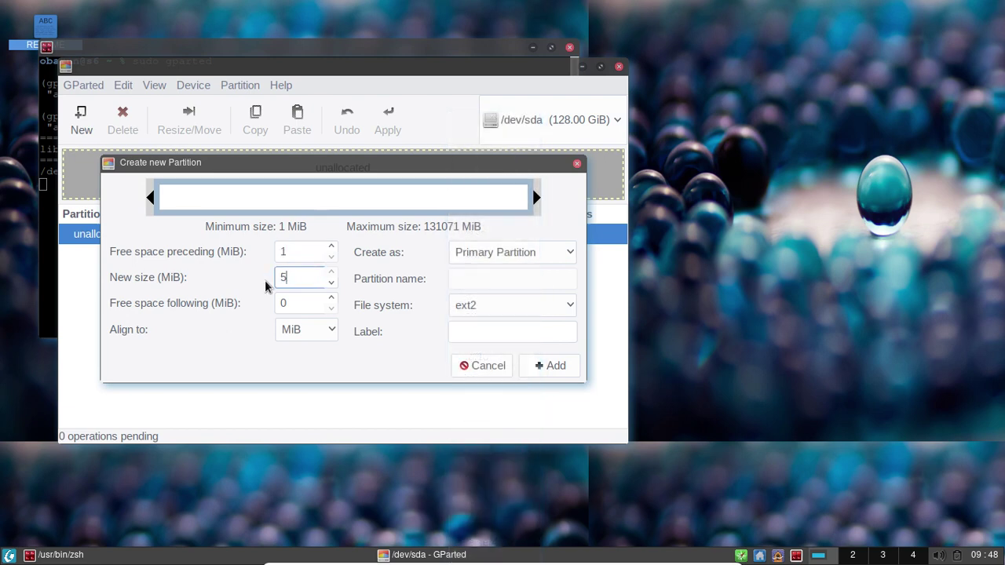
{"action": "left_click", "coordinate": [557, 366]}
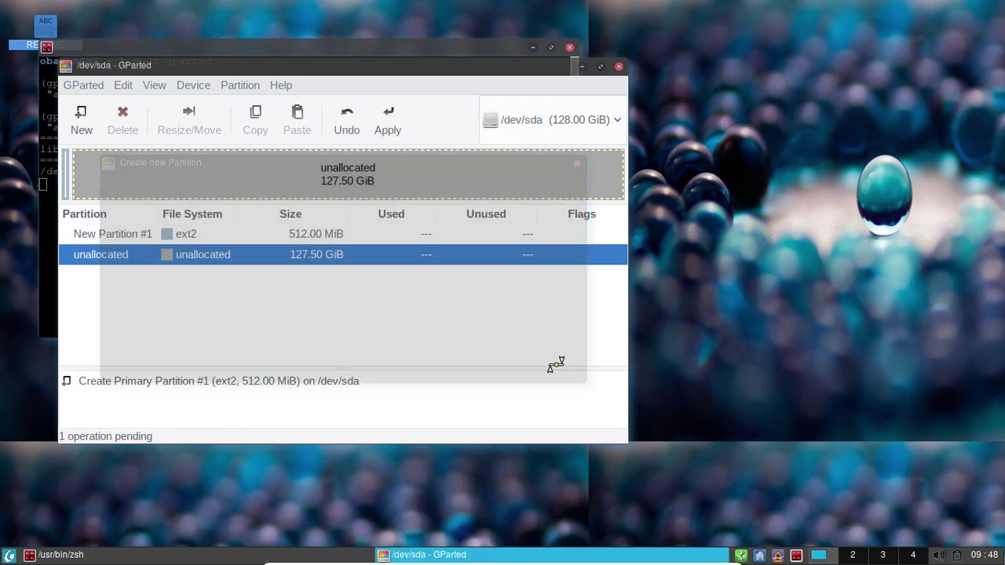
Step: Add a 4096 MiB primary linux-swap partition in the unallocated space after the ext2 partition
{"action": "right_click", "coordinate": [181, 191]}
{"action": "left_click", "coordinate": [202, 193]}
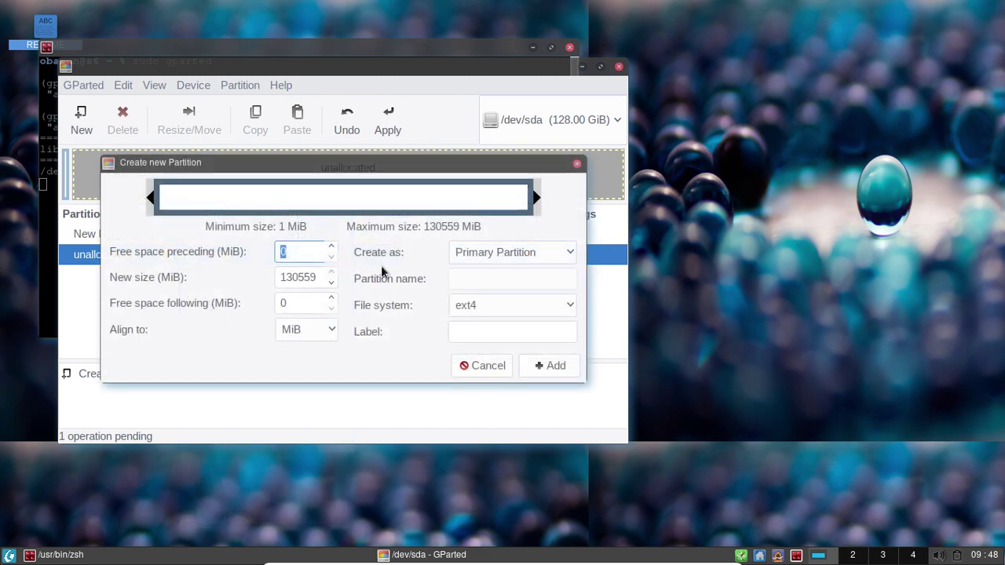
{"action": "left_click", "coordinate": [490, 308]}
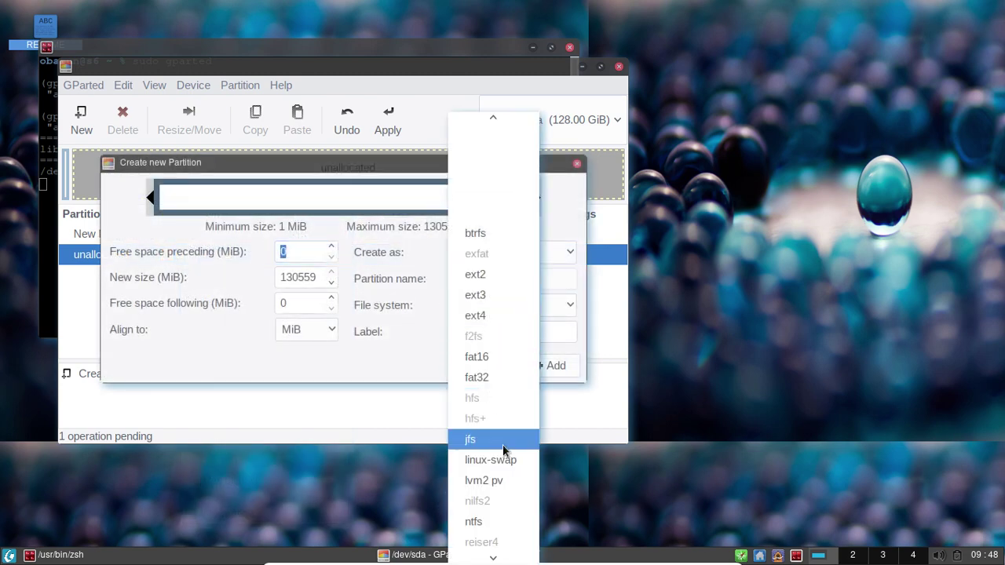
{"action": "left_click", "coordinate": [495, 471]}
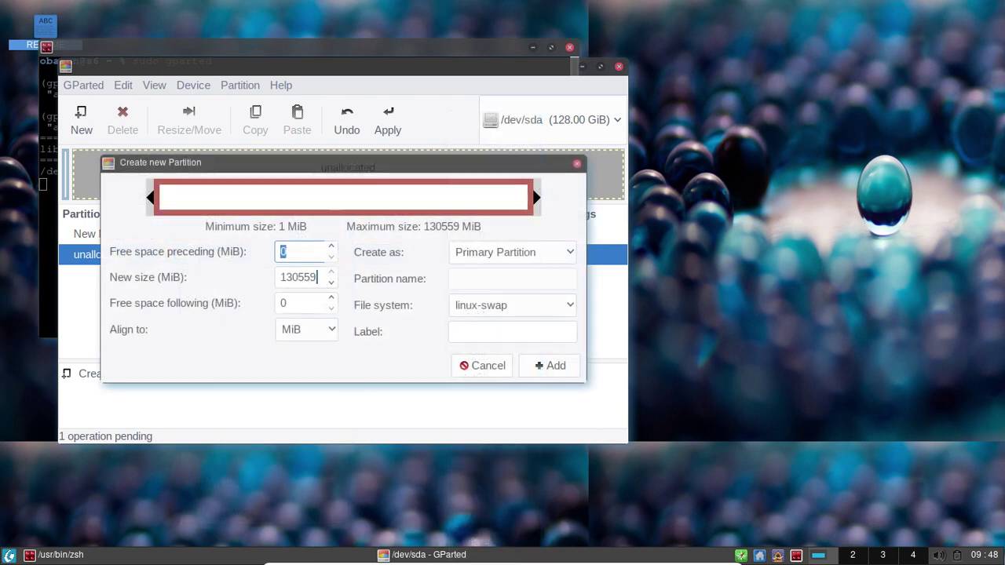
{"action": "left_click_drag", "start_coordinate": [318, 277], "coordinate": [257, 283]}
{"action": "type", "text": "4096"}
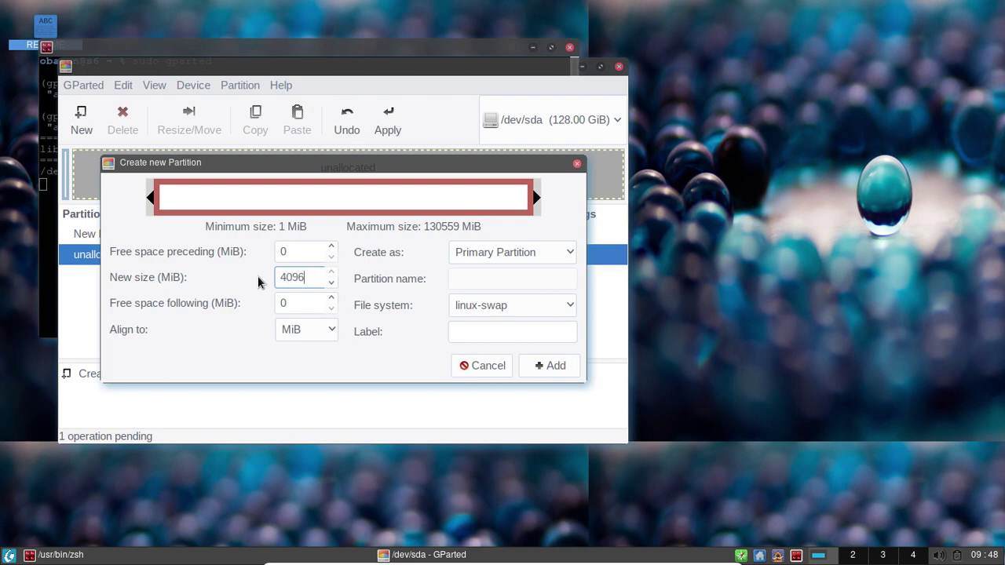
{"action": "left_click", "coordinate": [548, 365]}
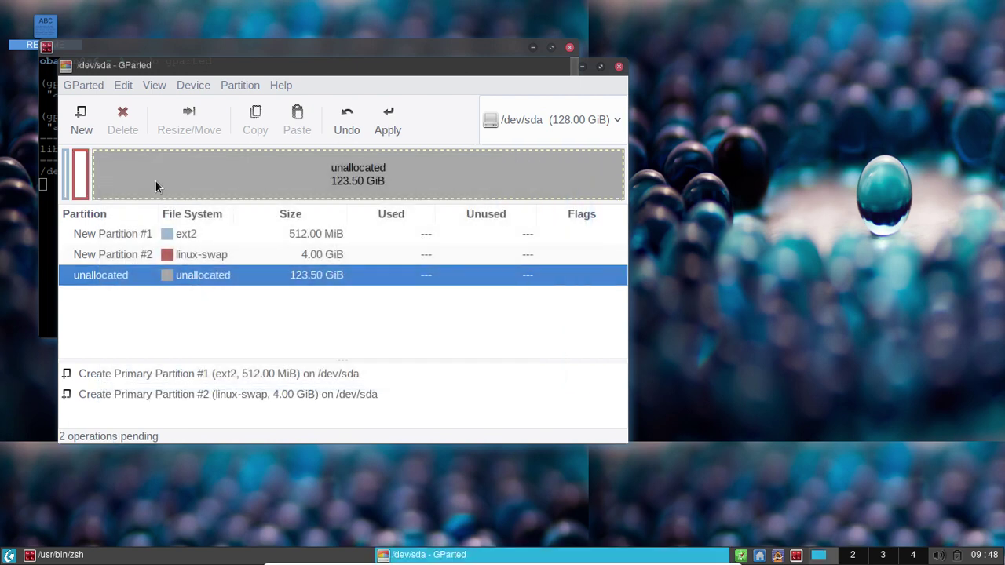
Step: Add a 20480 MiB primary ext4 partition in the unallocated space after the swap partition
{"action": "right_click", "coordinate": [163, 189]}
{"action": "left_click", "coordinate": [180, 193]}
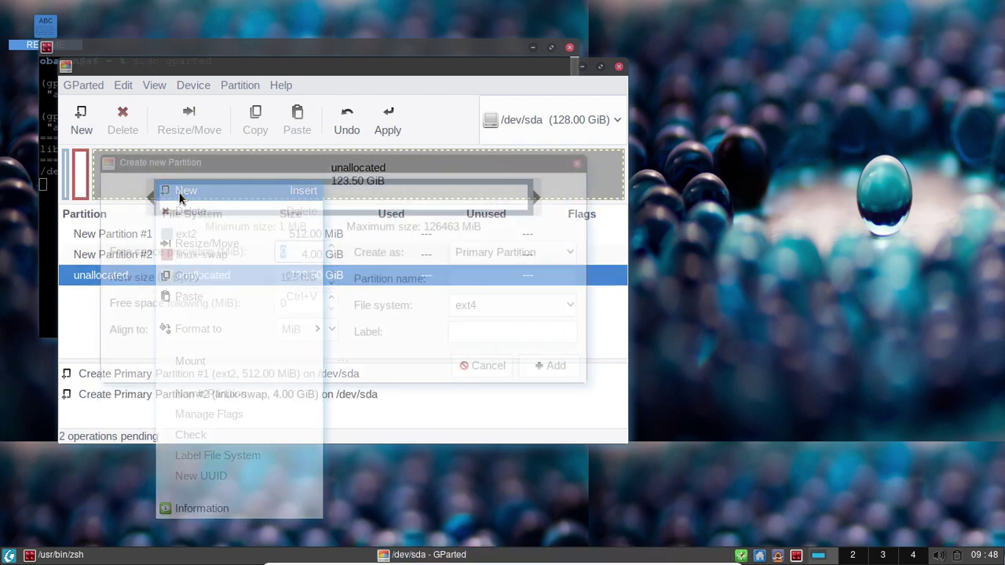
{"action": "key", "text": "Tab"}
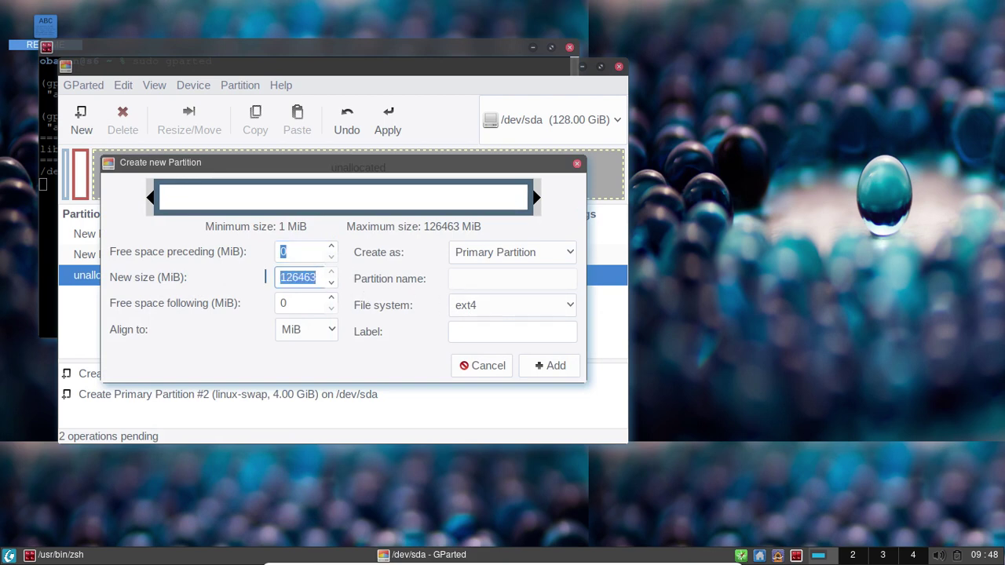
{"action": "type", "text": "20480"}
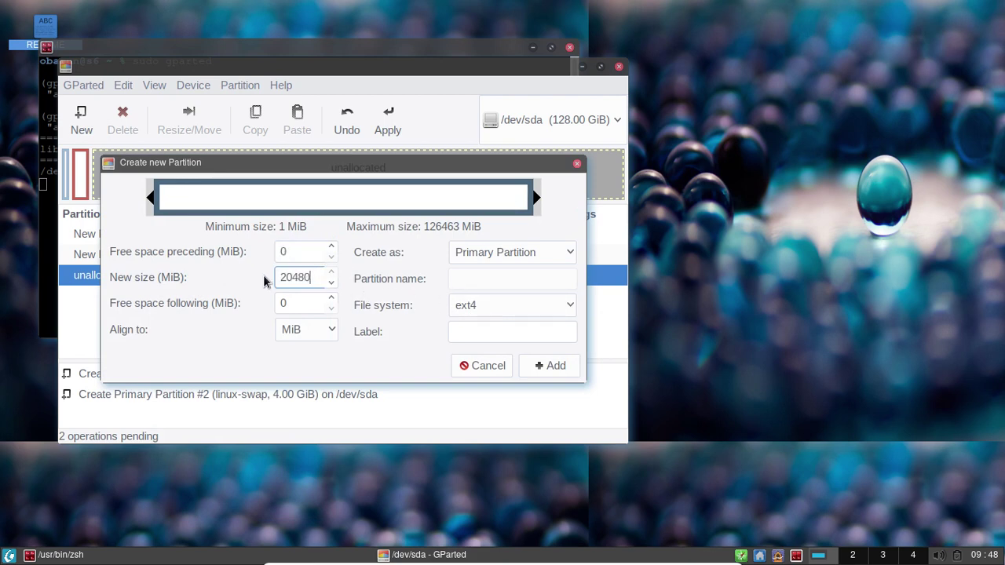
{"action": "left_click", "coordinate": [551, 365]}
Step: Add a primary ext4 partition that takes up all the remaining unallocated space
{"action": "right_click", "coordinate": [380, 183]}
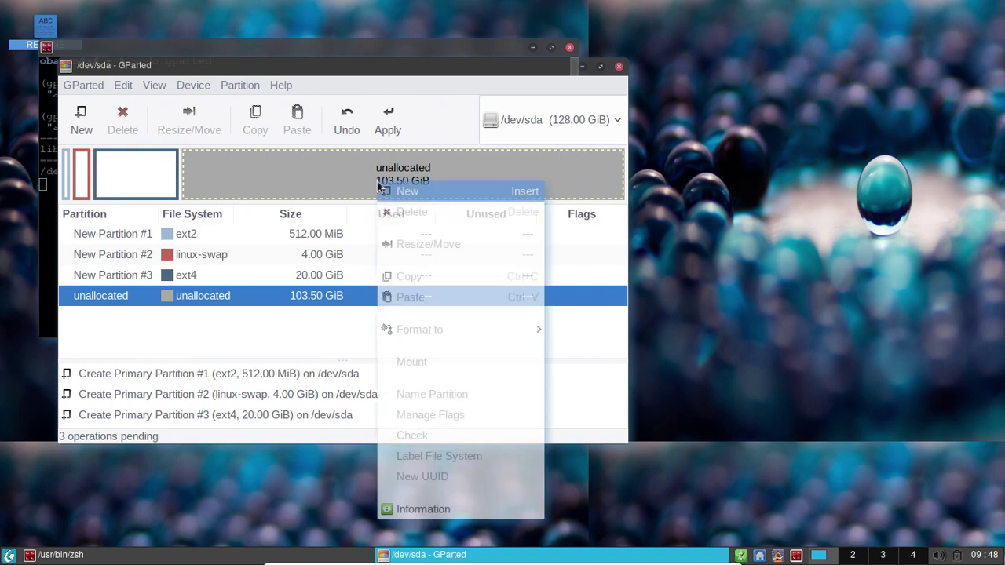
{"action": "left_click", "coordinate": [407, 191]}
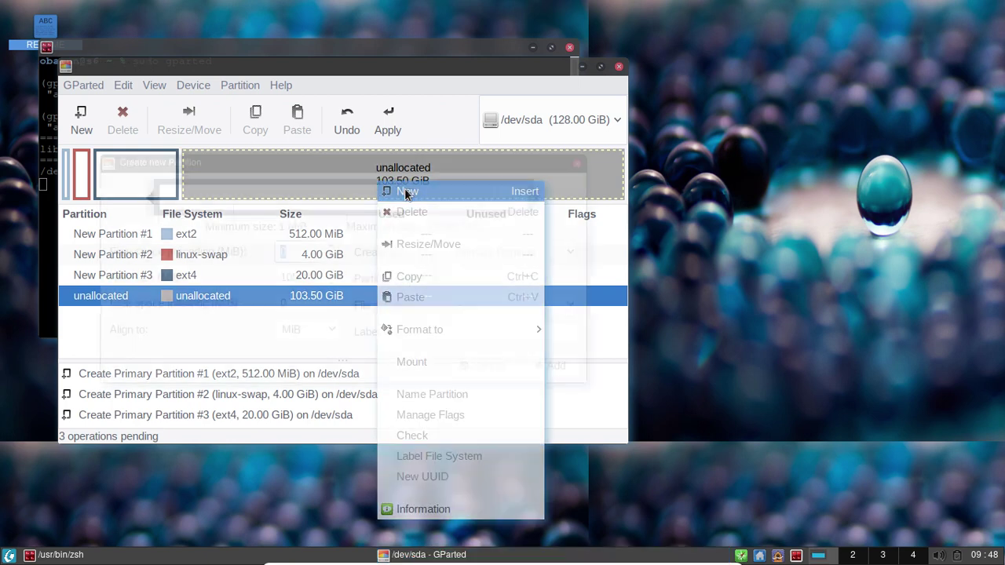
{"action": "left_click", "coordinate": [552, 365]}
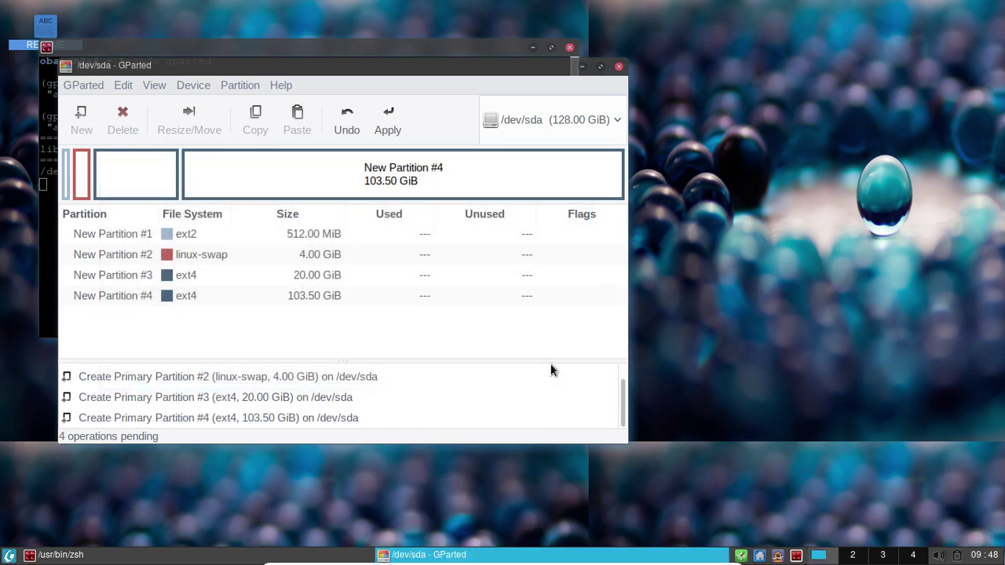
Step: Apply all pending partition operations to /dev/sda and close GParted once they have run
{"action": "left_click", "coordinate": [388, 118]}
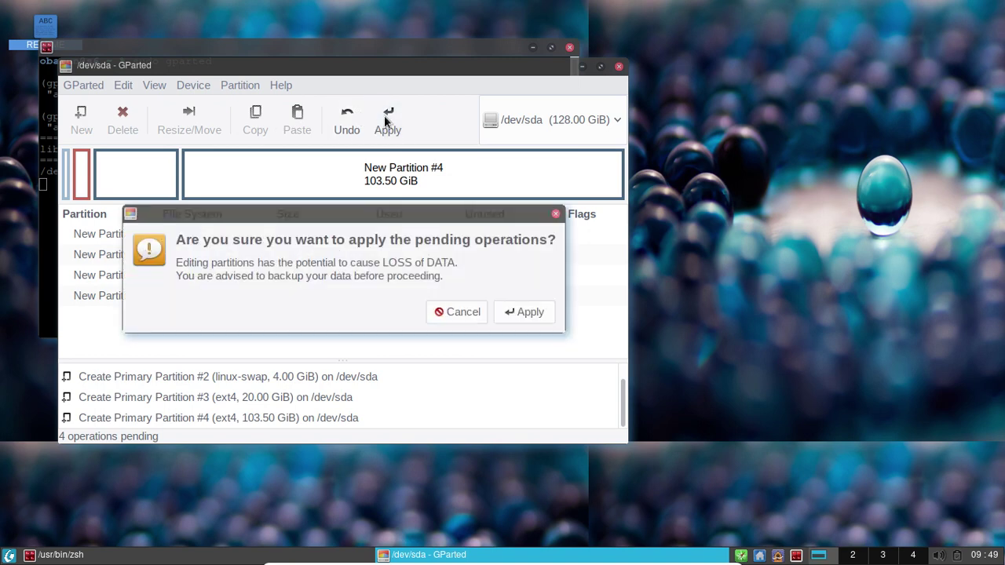
{"action": "left_click", "coordinate": [530, 314]}
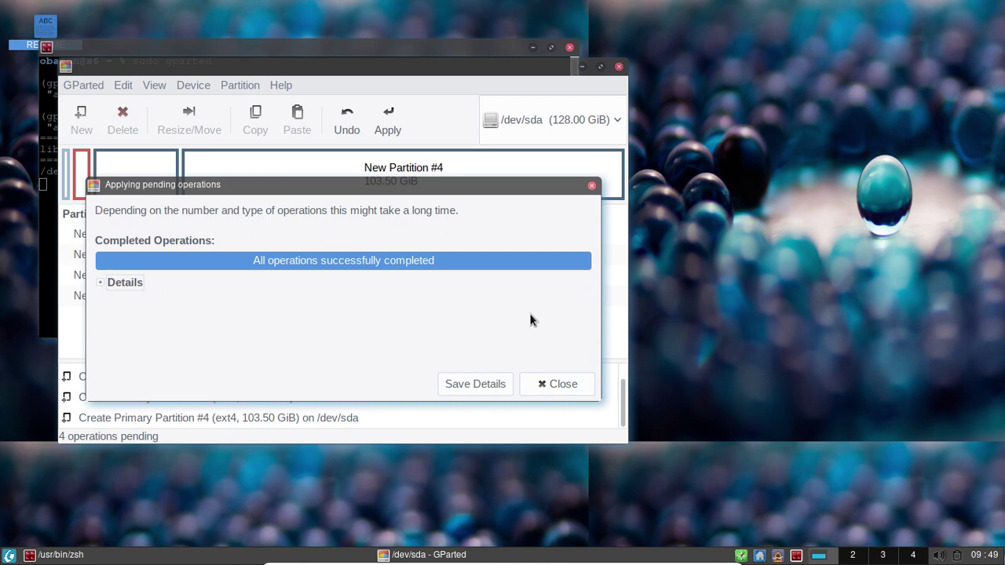
{"action": "left_click", "coordinate": [556, 384]}
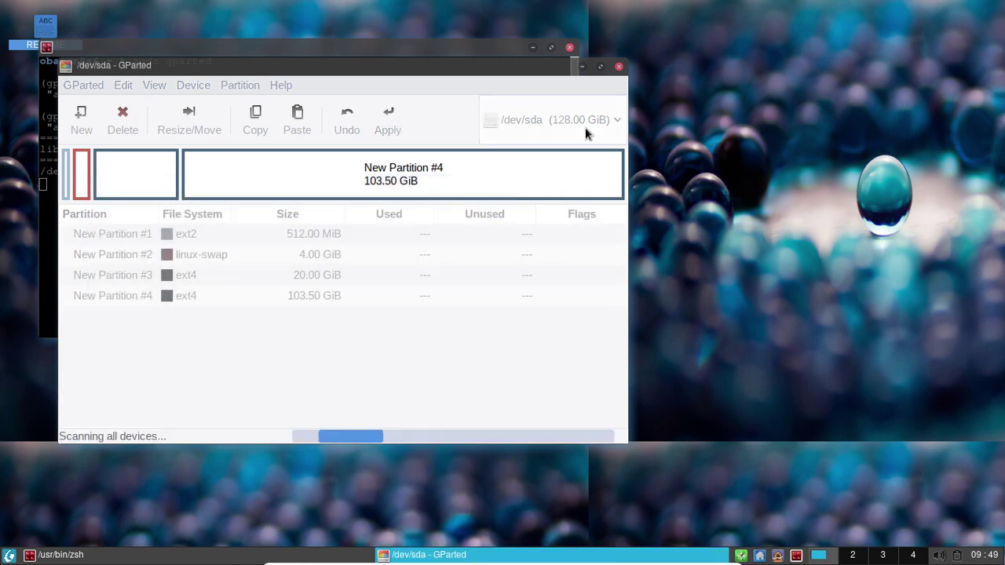
{"action": "left_click", "coordinate": [618, 67]}
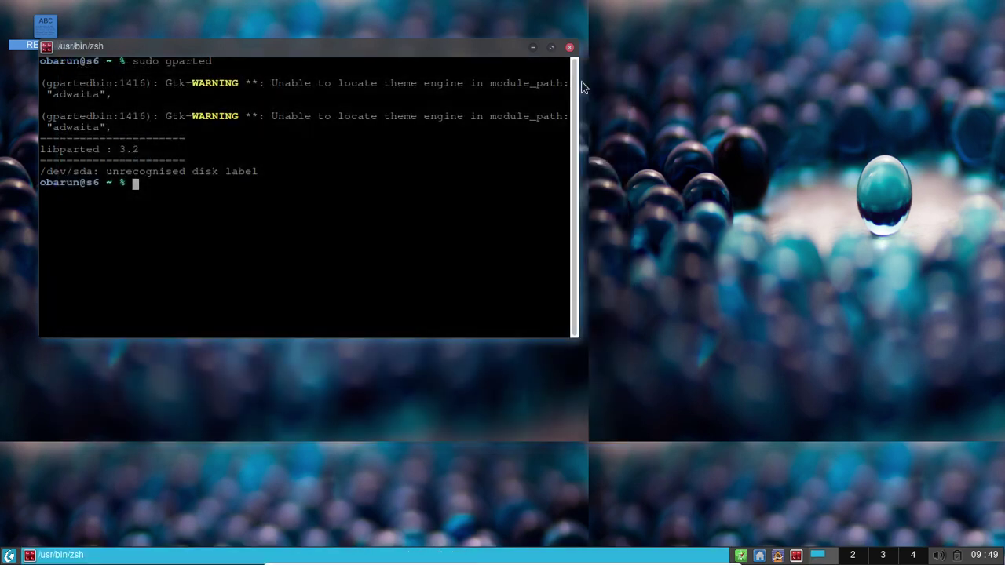
Step: Open /etc/pacman.d/mirrorlist in Geany with root privileges from the terminal
{"action": "type", "text": "sudo gen"}
{"action": "key", "text": "Tab"}
{"action": "type", "text": "n"}
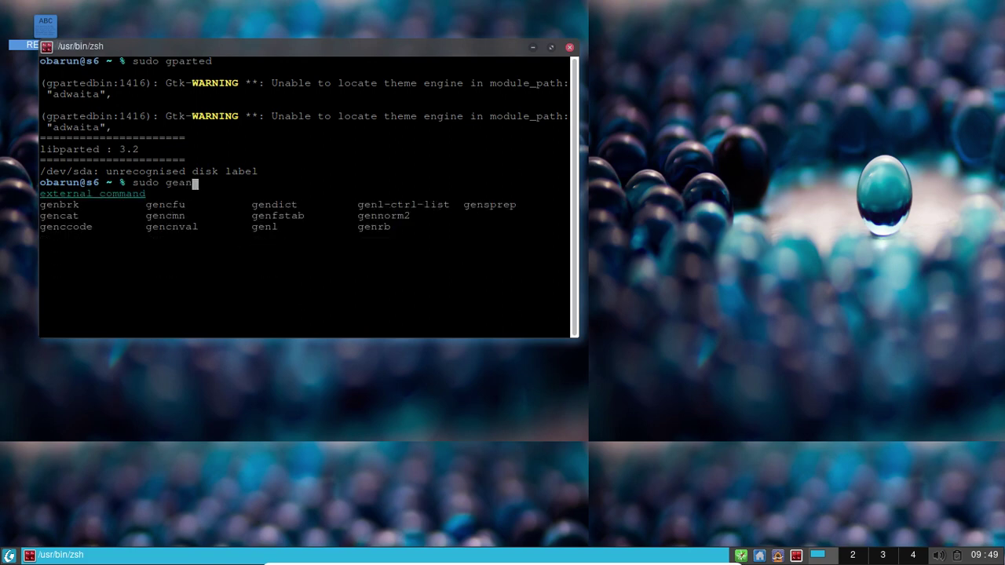
{"action": "type", "text": "y /etc/pacman.d"}
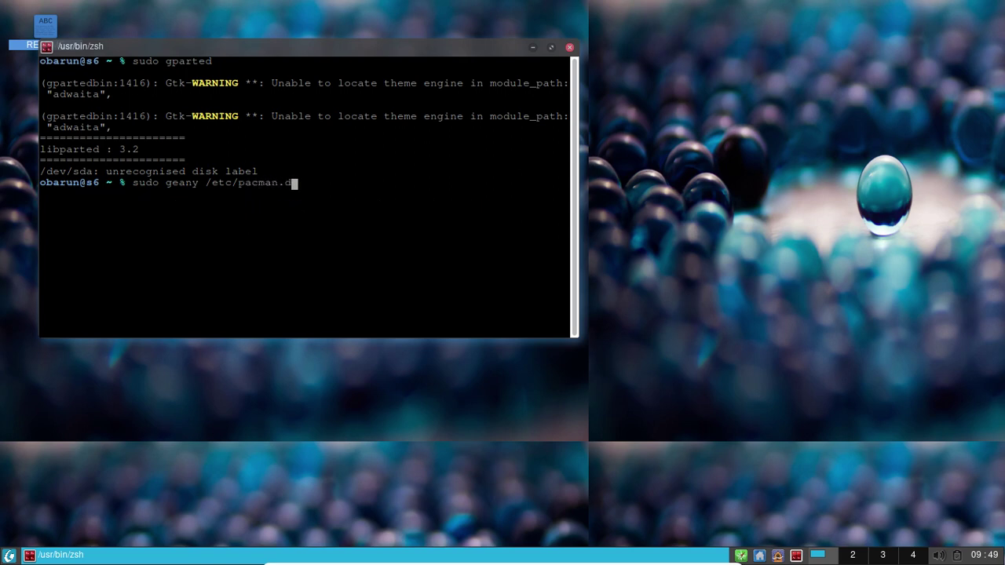
{"action": "type", "text": "/m"}
{"action": "key", "text": "Tab"}
{"action": "key", "text": "Return"}
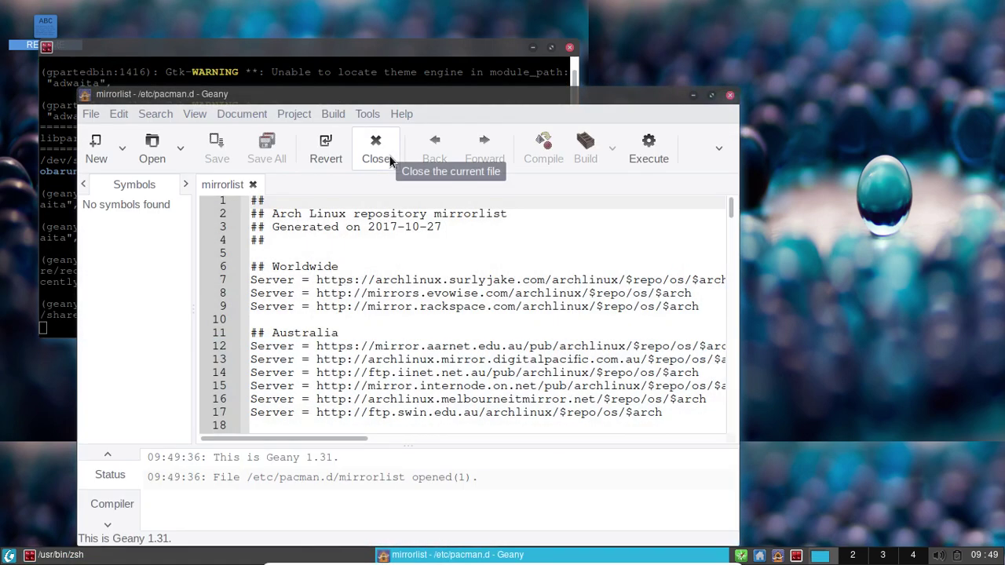
Step: Replace the first "Server" entry in the mirrorlist with "#Server"
{"action": "left_click", "coordinate": [119, 114]}
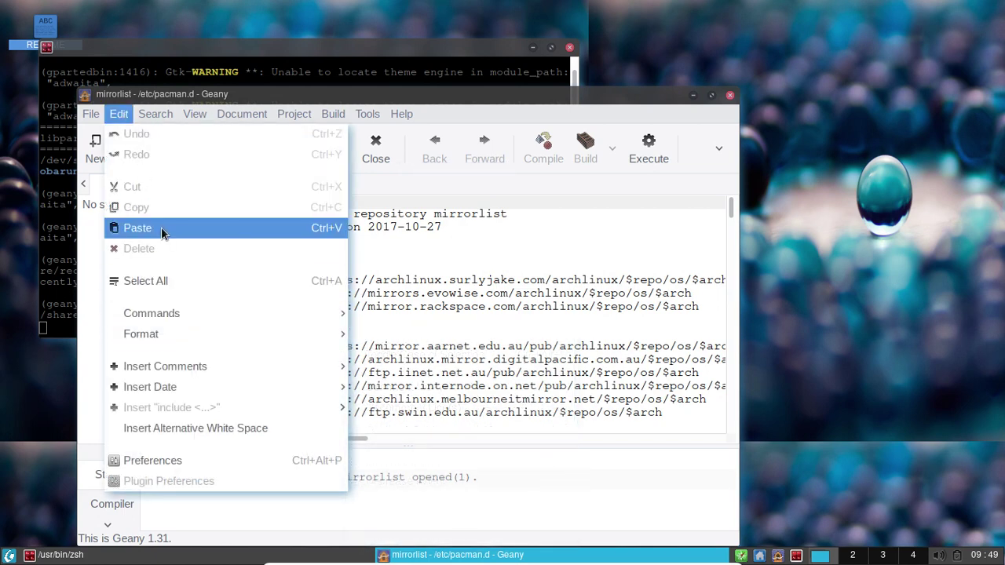
{"action": "mouse_move", "coordinate": [164, 116]}
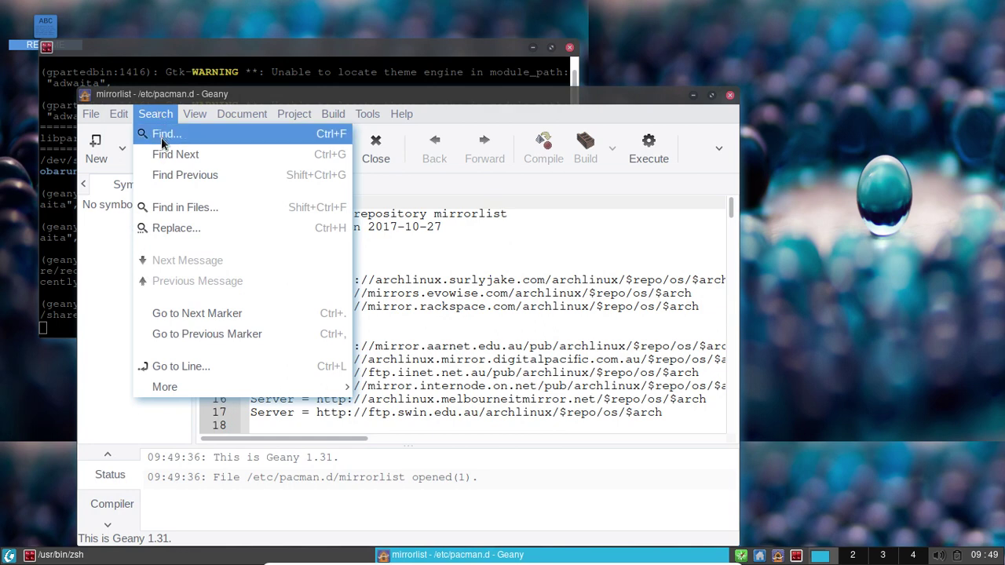
{"action": "left_click", "coordinate": [175, 228]}
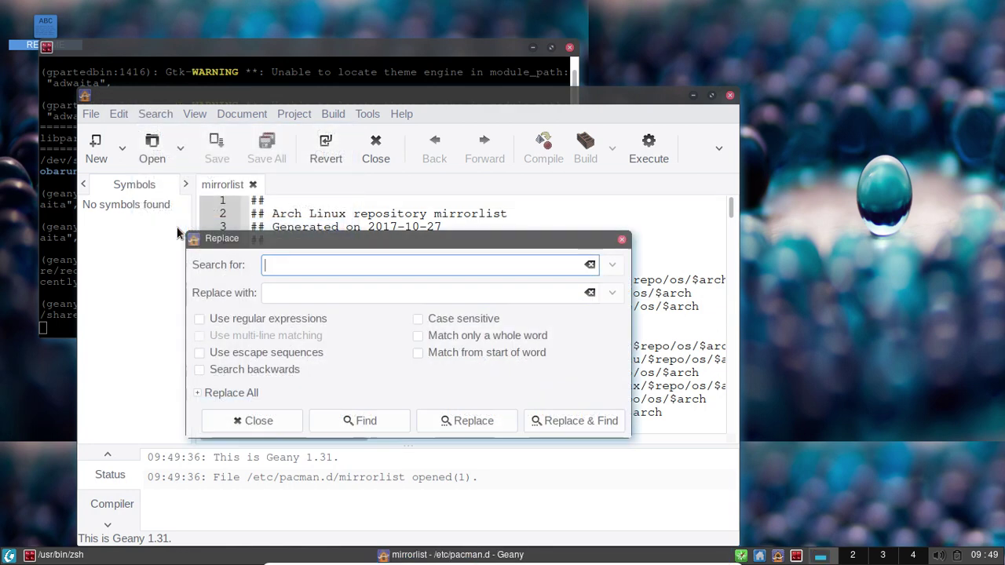
{"action": "type", "text": "Server"}
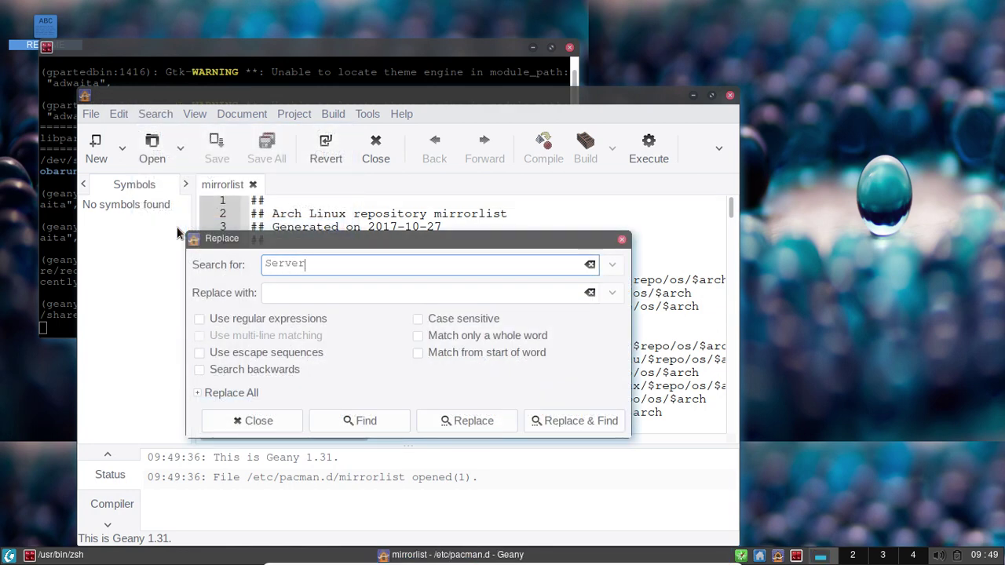
{"action": "key", "text": "Tab"}
{"action": "type", "text": "#Server"}
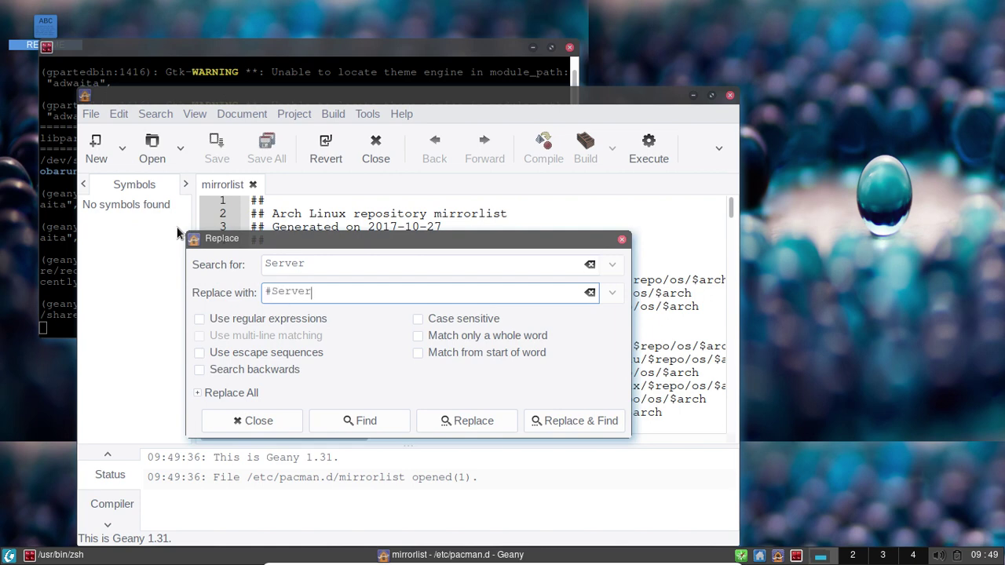
{"action": "left_click", "coordinate": [582, 423]}
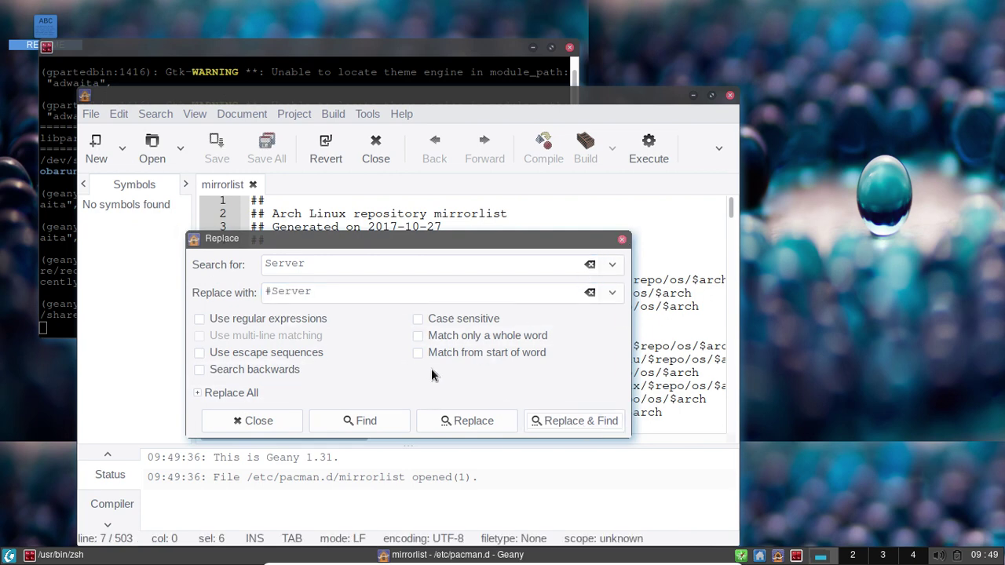
{"action": "left_click", "coordinate": [259, 421]}
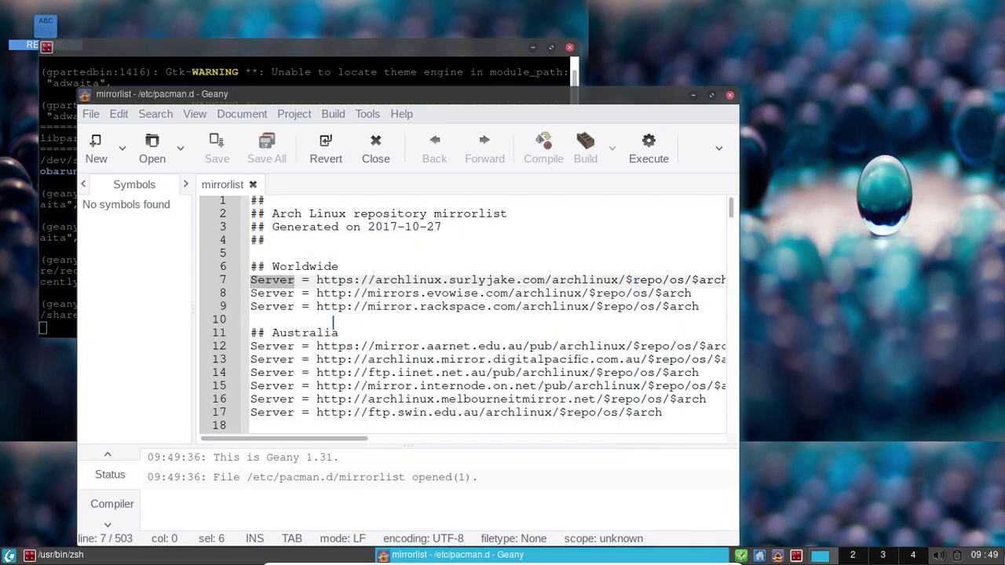
{"action": "key", "text": "ctrl+h"}
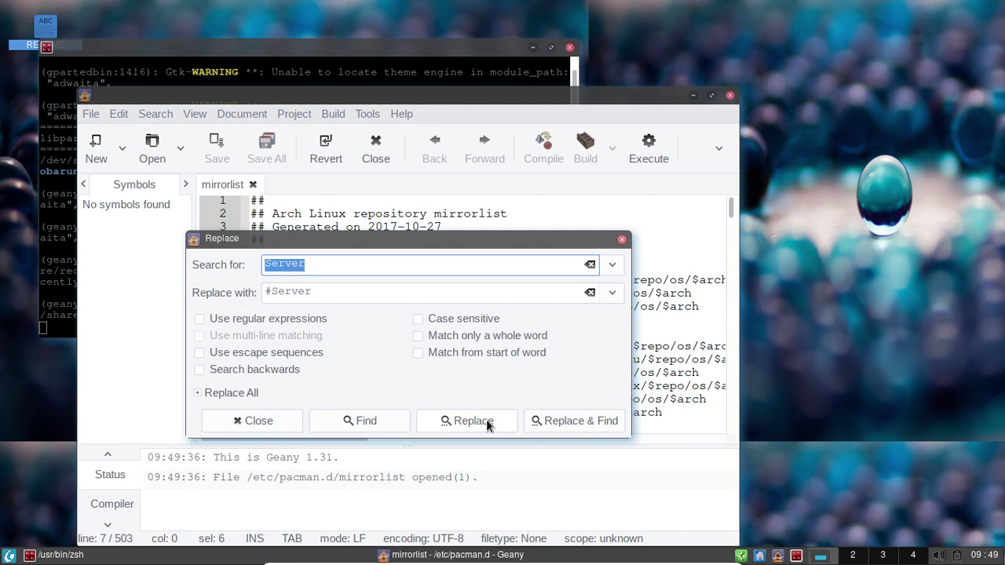
{"action": "left_click", "coordinate": [553, 420]}
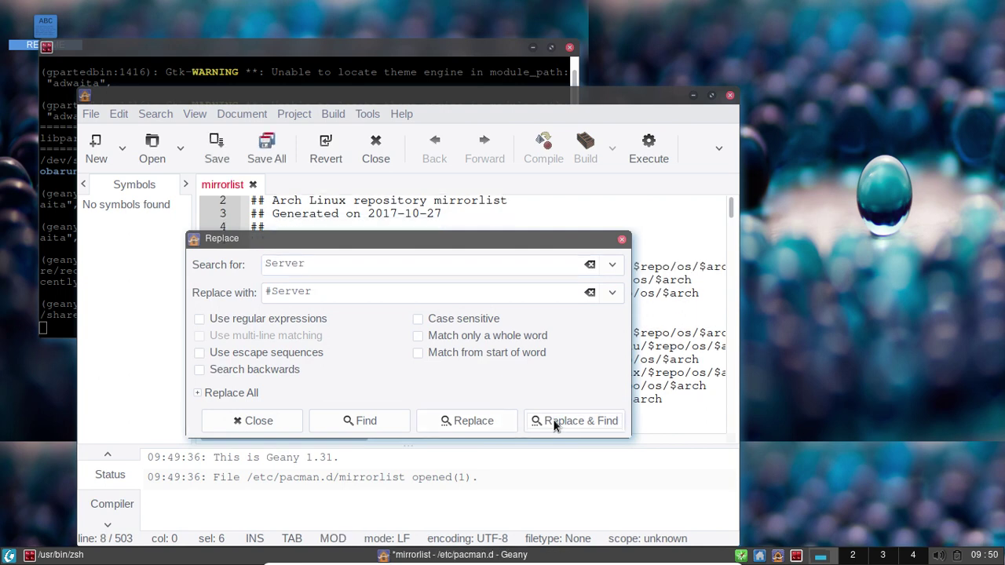
{"action": "left_click", "coordinate": [622, 240]}
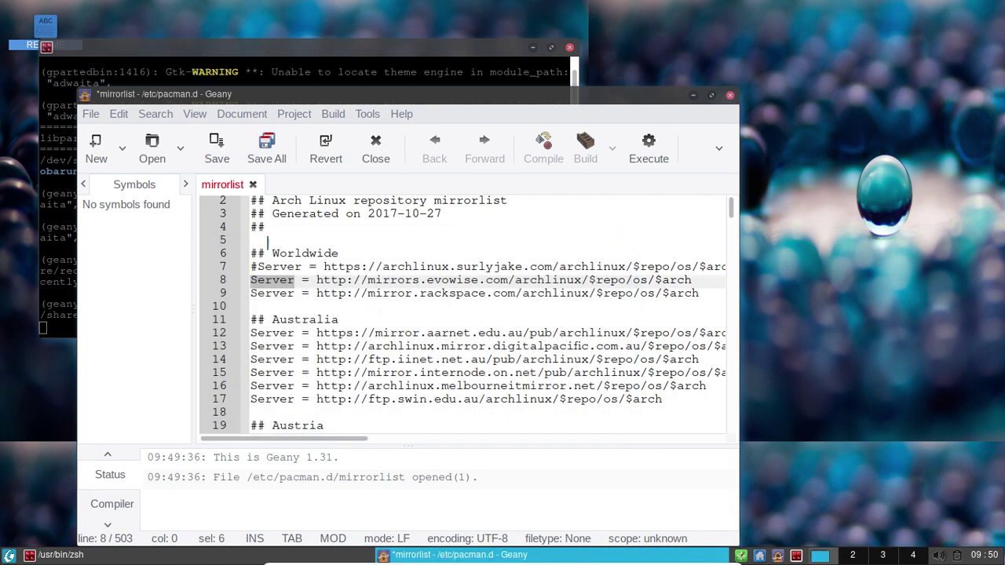
Step: Replace every occurrence of "Server" with "#Server" throughout the mirrorlist document
{"action": "key", "text": "ctrl+h"}
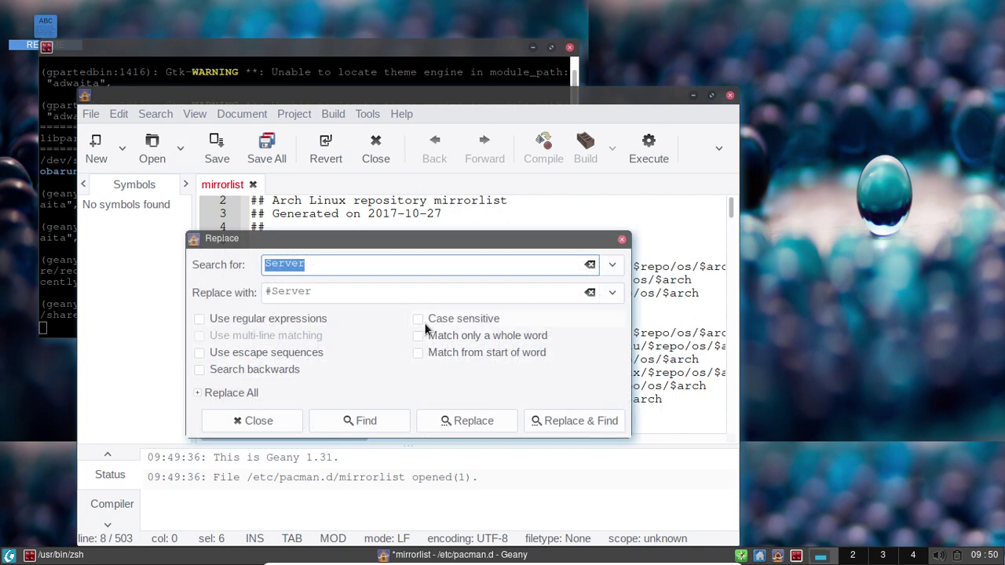
{"action": "left_click", "coordinate": [197, 393]}
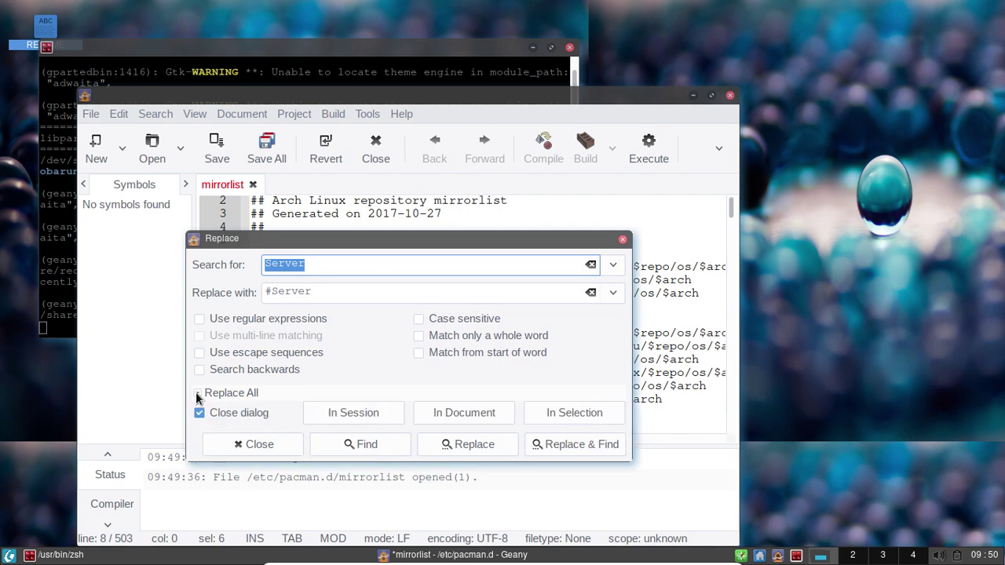
{"action": "left_click", "coordinate": [477, 411]}
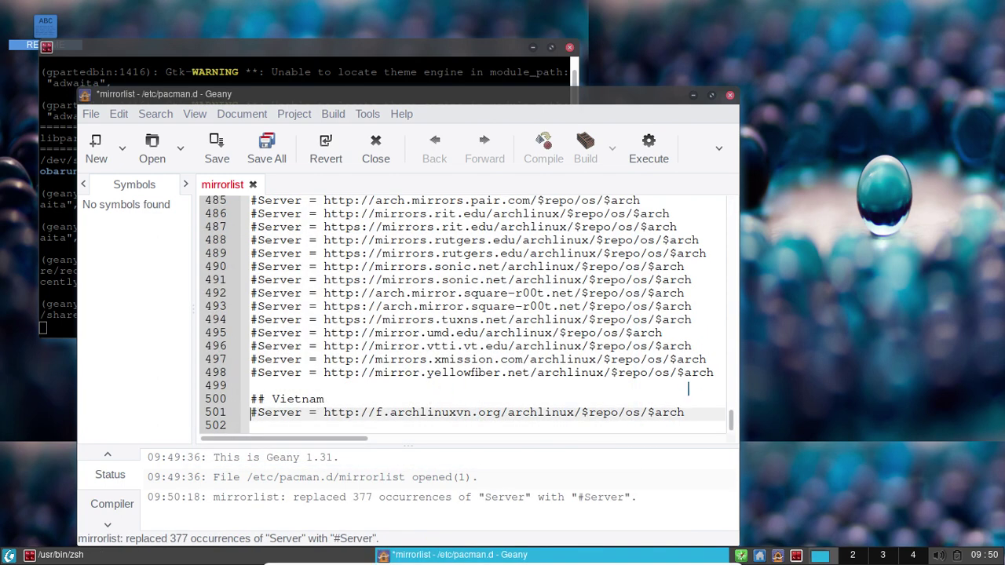
Step: Find "polymorf" in the mirrorlist, wrapping the search, and uncomment the archlinux.polymorf.fr server line
{"action": "scroll", "coordinate": [733, 428], "scroll_direction": "up", "scroll_amount": 1}
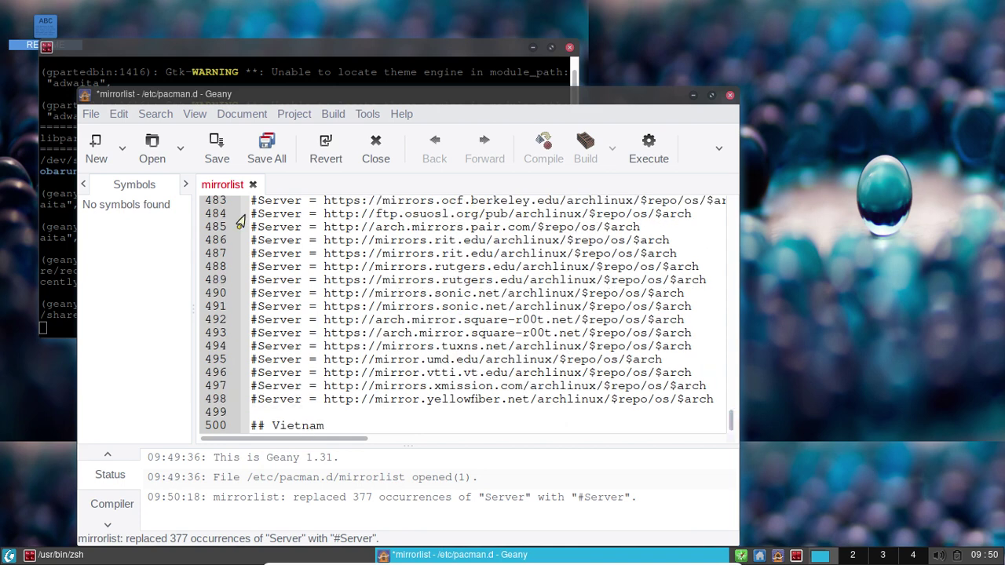
{"action": "key", "text": "ctrl+f"}
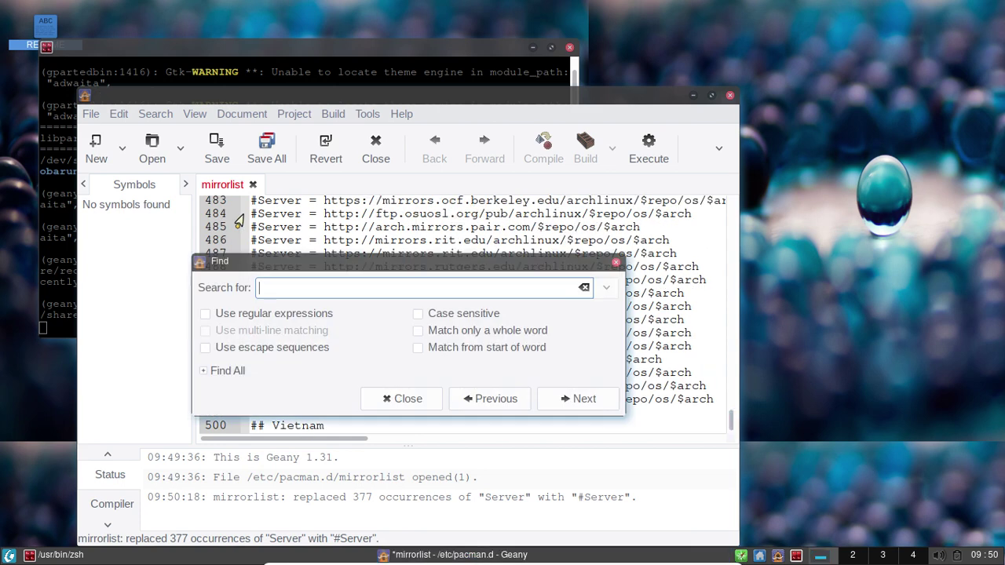
{"action": "type", "text": "polymorf"}
{"action": "key", "text": "Return"}
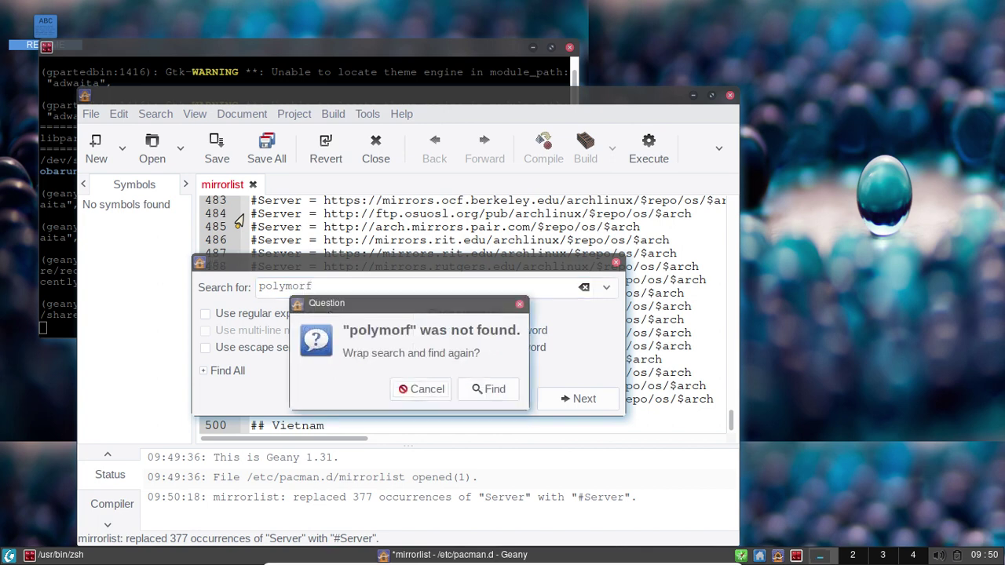
{"action": "left_click", "coordinate": [474, 385]}
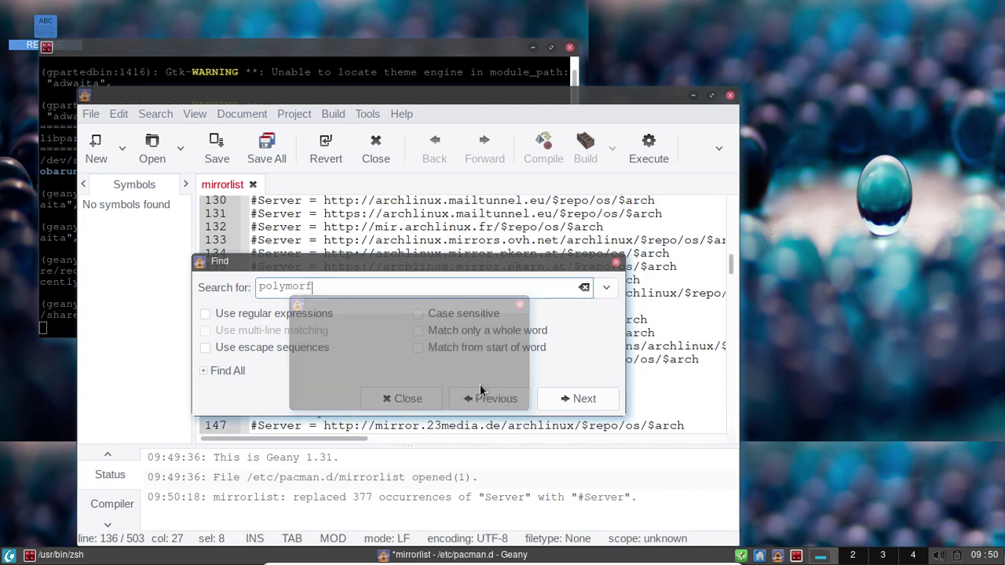
{"action": "left_click", "coordinate": [617, 262]}
{"action": "key", "text": "Home"}
{"action": "key", "text": "Delete"}
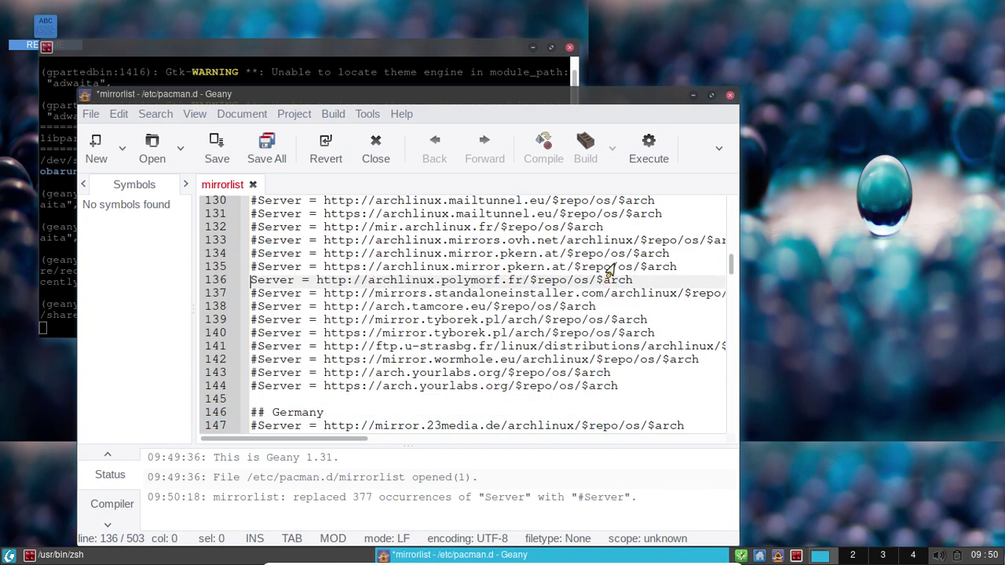
Step: Save the mirrorlist and close Geany, leaving a cleared terminal
{"action": "left_click", "coordinate": [216, 145]}
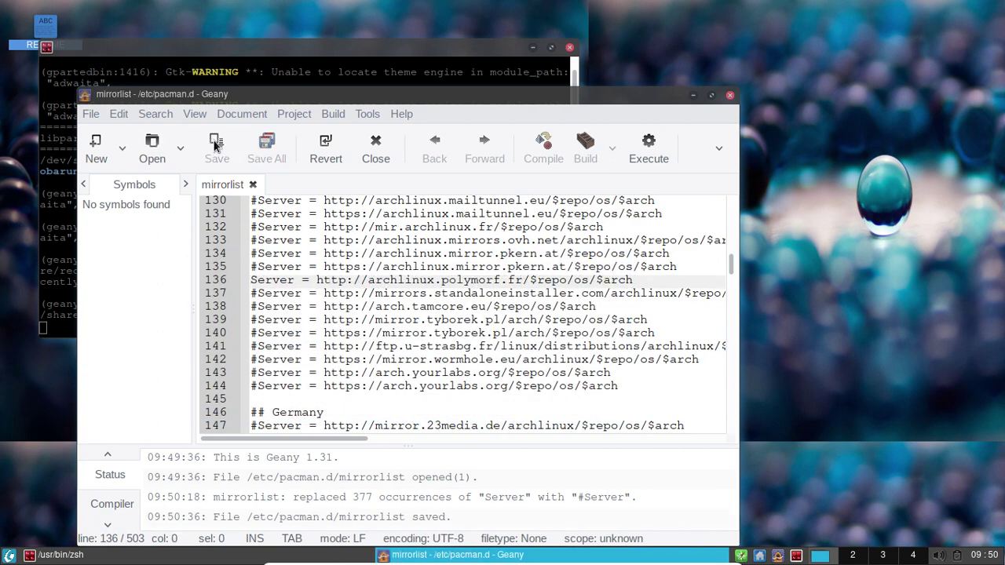
{"action": "left_click", "coordinate": [730, 96]}
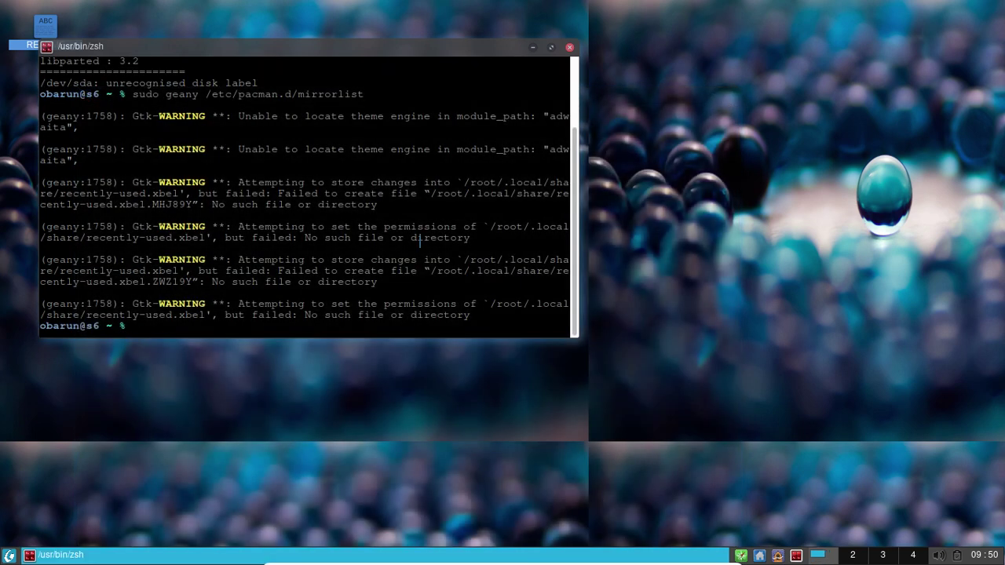
{"action": "type", "text": "clear"}
{"action": "key", "text": "Return"}
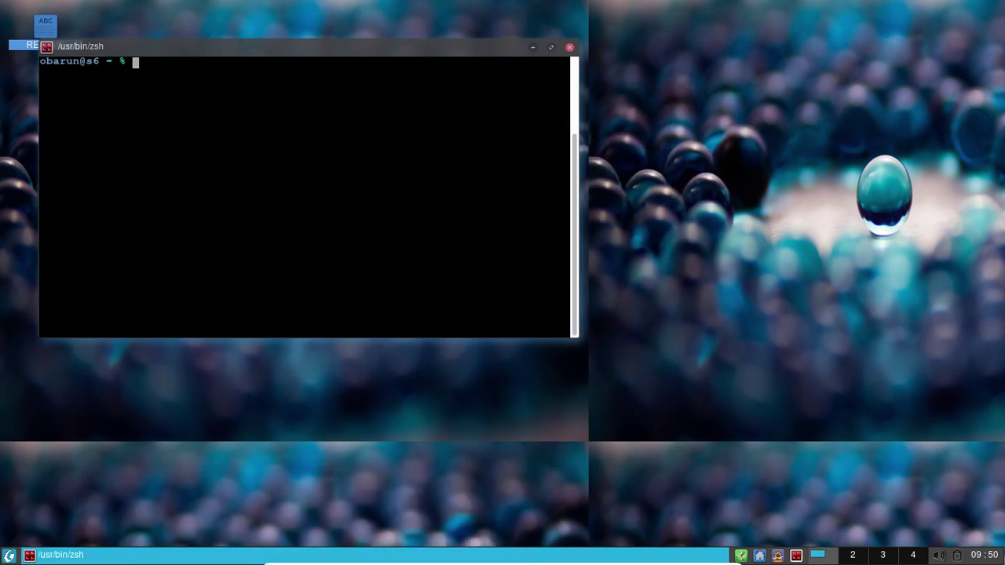
Step: Activate the swap partition /dev/sda2 by running sudo swapon /dev/sda2
{"action": "type", "text": "sudo mk"}
{"action": "type", "text": "swsap"}
{"action": "key", "text": "BackSpace"}
{"action": "key", "text": "BackSpace"}
{"action": "key", "text": "BackSpace"}
{"action": "key", "text": "BackSpace"}
{"action": "key", "text": "BackSpace"}
{"action": "key", "text": "BackSpace"}
{"action": "key", "text": "BackSpace"}
{"action": "type", "text": "swapon /dev/sd"}
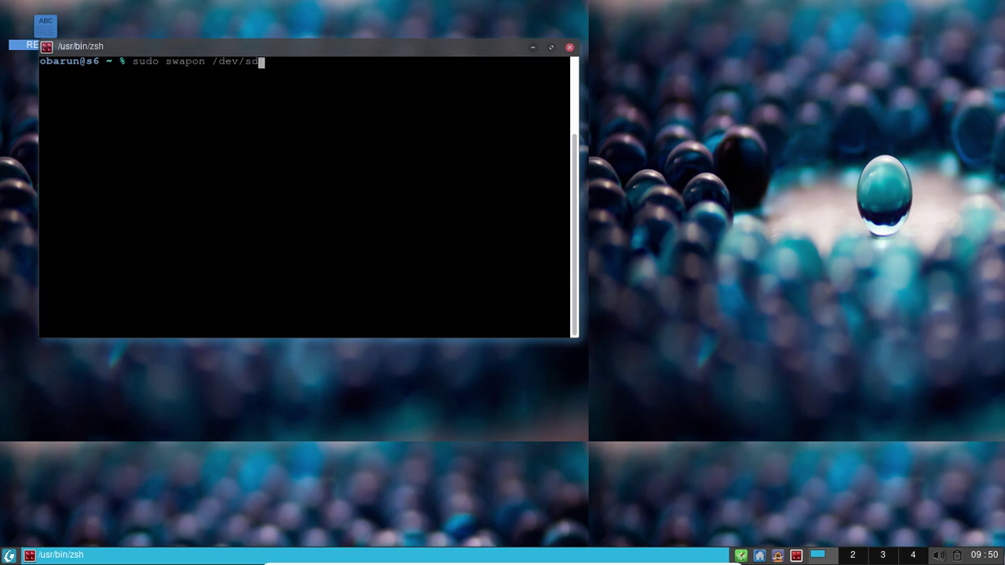
{"action": "type", "text": "a2"}
{"action": "key", "text": "Return"}
{"action": "type", "text": "du"}
{"action": "key", "text": "BackSpace"}
{"action": "key", "text": "BackSpace"}
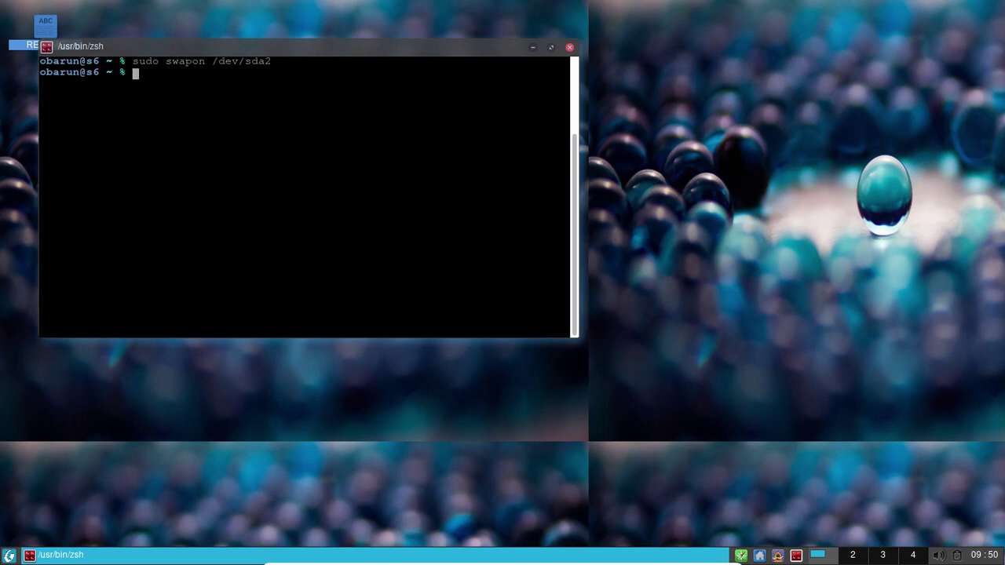
Step: Mount the root partition by running sudo mount /dev/sda3 /mnt
{"action": "type", "text": "sudo mùo"}
{"action": "key", "text": "BackSpace"}
{"action": "key", "text": "BackSpace"}
{"action": "type", "text": "io"}
{"action": "key", "text": "BackSpace"}
{"action": "key", "text": "BackSpace"}
{"action": "type", "text": "io"}
{"action": "key", "text": "BackSpace"}
{"action": "key", "text": "BackSpace"}
{"action": "type", "text": "ount /dev"}
{"action": "key", "text": "BackSpace"}
{"action": "key", "text": "BackSpace"}
{"action": "key", "text": "BackSpace"}
{"action": "type", "text": "dev/sd"}
{"action": "key", "text": "BackSpace"}
{"action": "key", "text": "BackSpace"}
{"action": "key", "text": "BackSpace"}
{"action": "type", "text": "/"}
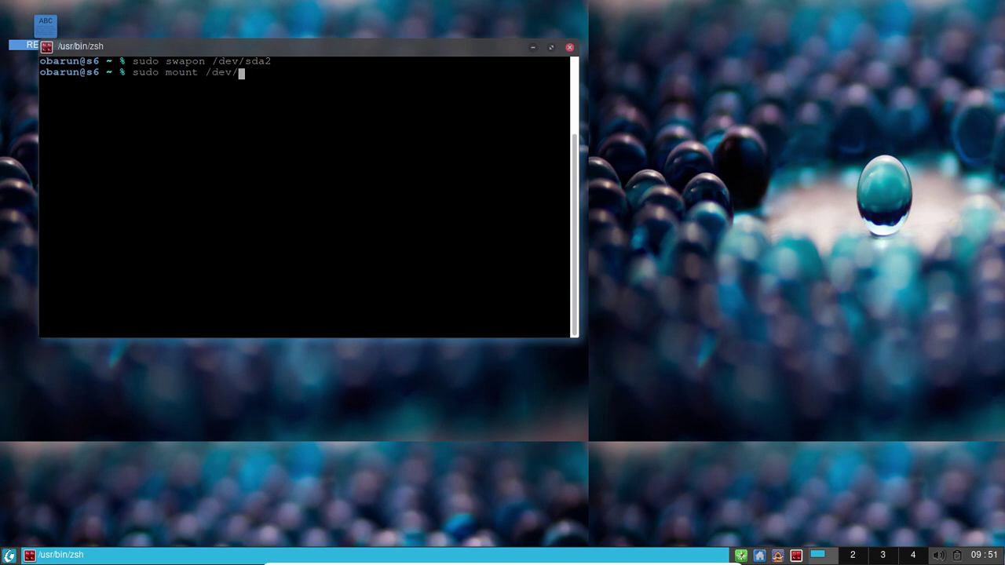
{"action": "type", "text": "sda3 /mnt"}
{"action": "key", "text": "Return"}
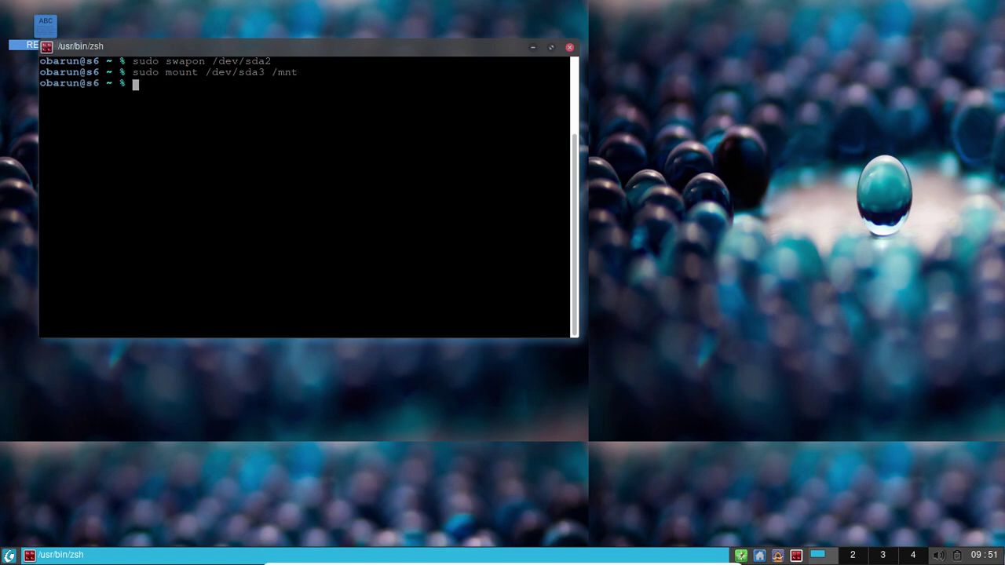
Step: Create the boot and home mount directories by running sudo mkdir /mnt/{boot,home}
{"action": "type", "text": "sudo mkdir /mnt/{boot,"}
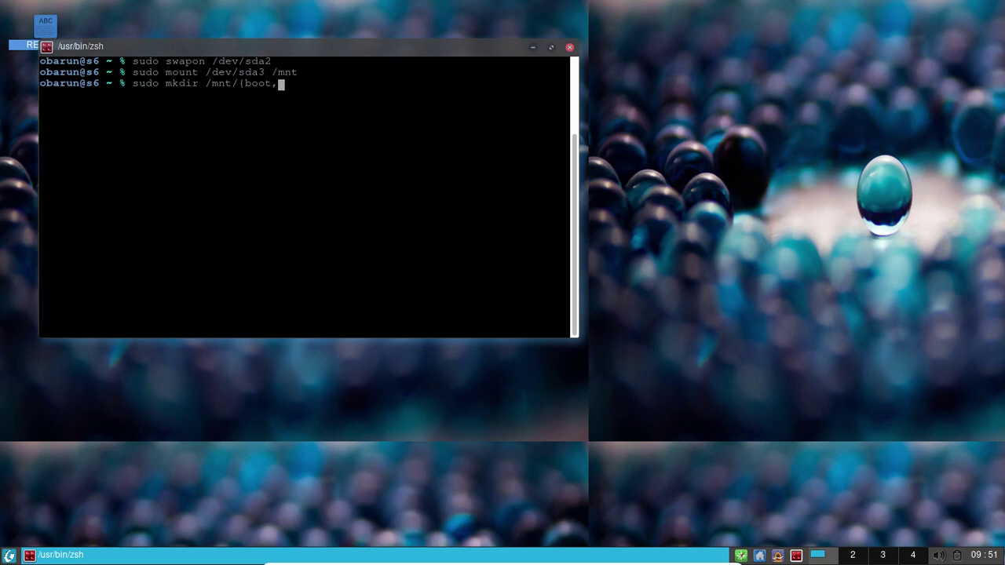
{"action": "type", "text": "home}"}
{"action": "key", "text": "Return"}
Step: Adapt the earlier mount command to mount /dev/sda1 on /mnt/boot and run it
{"action": "key", "text": "Up"}
{"action": "key", "text": "Up"}
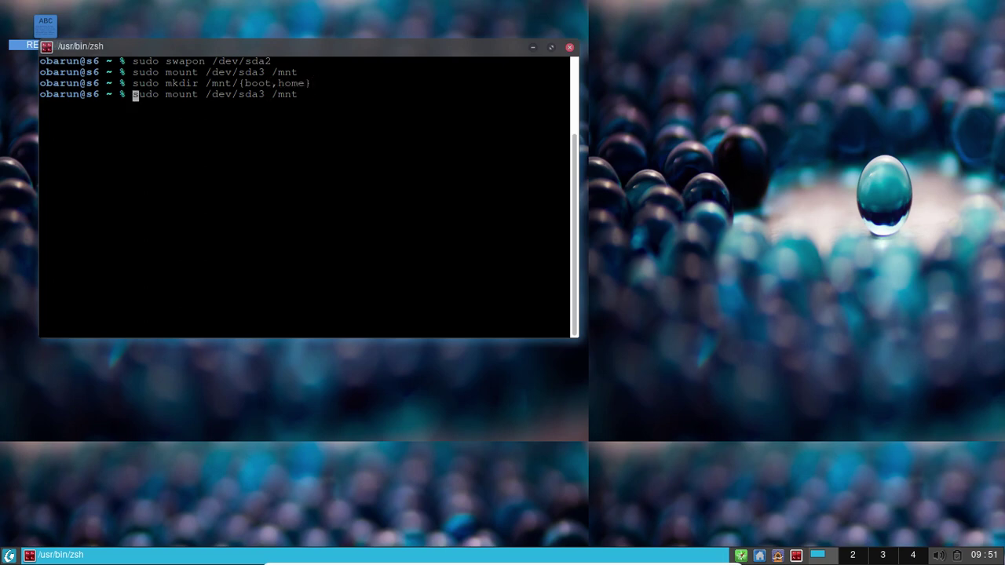
{"action": "key", "text": "Right"}
{"action": "key", "text": "Right"}
{"action": "key", "text": "Right"}
{"action": "key", "text": "Right"}
{"action": "key", "text": "Right"}
{"action": "key", "text": "Right"}
{"action": "key", "text": "Right"}
{"action": "key", "text": "Right"}
{"action": "key", "text": "Right"}
{"action": "key", "text": "Right"}
{"action": "key", "text": "Right"}
{"action": "key", "text": "Right"}
{"action": "key", "text": "Right"}
{"action": "key", "text": "Right"}
{"action": "key", "text": "Right"}
{"action": "key", "text": "Right"}
{"action": "key", "text": "Right"}
{"action": "key", "text": "Right"}
{"action": "key", "text": "Right"}
{"action": "key", "text": "Right"}
{"action": "key", "text": "BackSpace"}
{"action": "type", "text": "1"}
{"action": "key", "text": "Right"}
{"action": "key", "text": "Right"}
{"action": "key", "text": "Right"}
{"action": "key", "text": "Right"}
{"action": "key", "text": "Right"}
{"action": "type", "text": "/{b"}
{"action": "key", "text": "BackSpace"}
{"action": "type", "text": "boot"}
{"action": "key", "text": "Return"}
Step: Adapt the previous mount command to mount /dev/sda4 on /mnt/home and run it
{"action": "key", "text": "Up"}
{"action": "key", "text": "Right"}
{"action": "key", "text": "Right"}
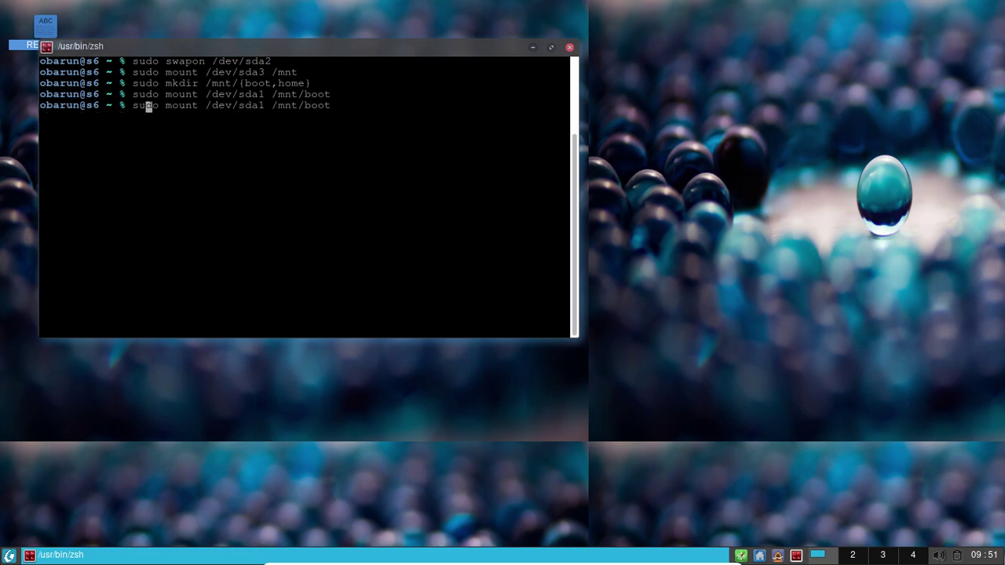
{"action": "key", "text": "Right"}
{"action": "key", "text": "Right"}
{"action": "key", "text": "Right"}
{"action": "key", "text": "Right"}
{"action": "key", "text": "Right"}
{"action": "key", "text": "Right"}
{"action": "key", "text": "Right"}
{"action": "key", "text": "Right"}
{"action": "key", "text": "Right"}
{"action": "key", "text": "Right"}
{"action": "key", "text": "Right"}
{"action": "key", "text": "Right"}
{"action": "key", "text": "Right"}
{"action": "key", "text": "Right"}
{"action": "key", "text": "Right"}
{"action": "key", "text": "Right"}
{"action": "key", "text": "Right"}
{"action": "key", "text": "Delete"}
{"action": "type", "text": "4"}
{"action": "key", "text": "Right"}
{"action": "key", "text": "Right"}
{"action": "key", "text": "Right"}
{"action": "key", "text": "Right"}
{"action": "key", "text": "Right"}
{"action": "key", "text": "Right"}
{"action": "key", "text": "Delete"}
{"action": "key", "text": "Delete"}
{"action": "key", "text": "Delete"}
{"action": "key", "text": "Delete"}
{"action": "type", "text": "h"}
{"action": "key", "text": "BackSpace"}
{"action": "type", "text": "home"}
{"action": "key", "text": "Return"}
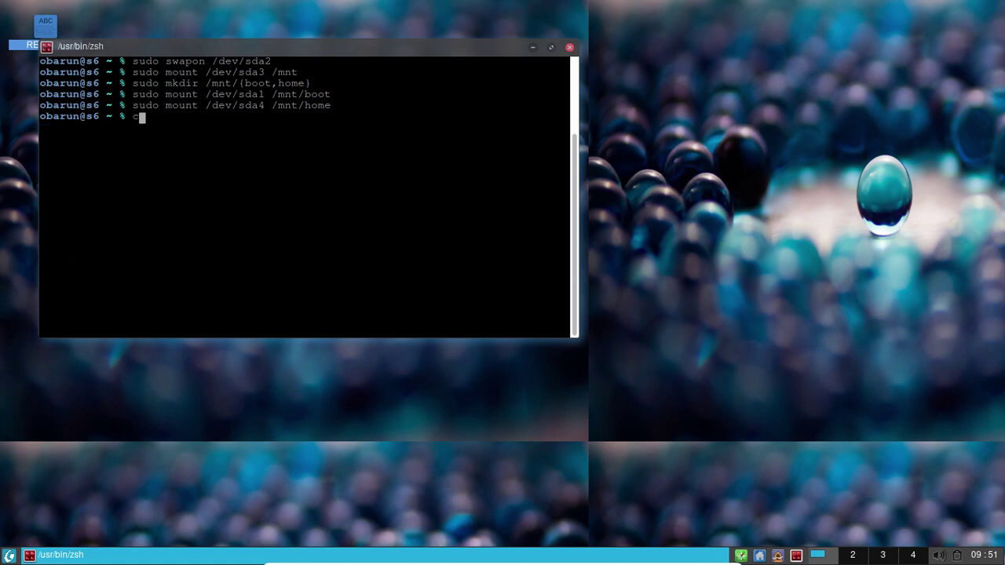
Step: Clear the terminal, run sudo obarun-install and accept updating the obarun-install and obarun-install-themes packages
{"action": "key", "text": "ctrl+l"}
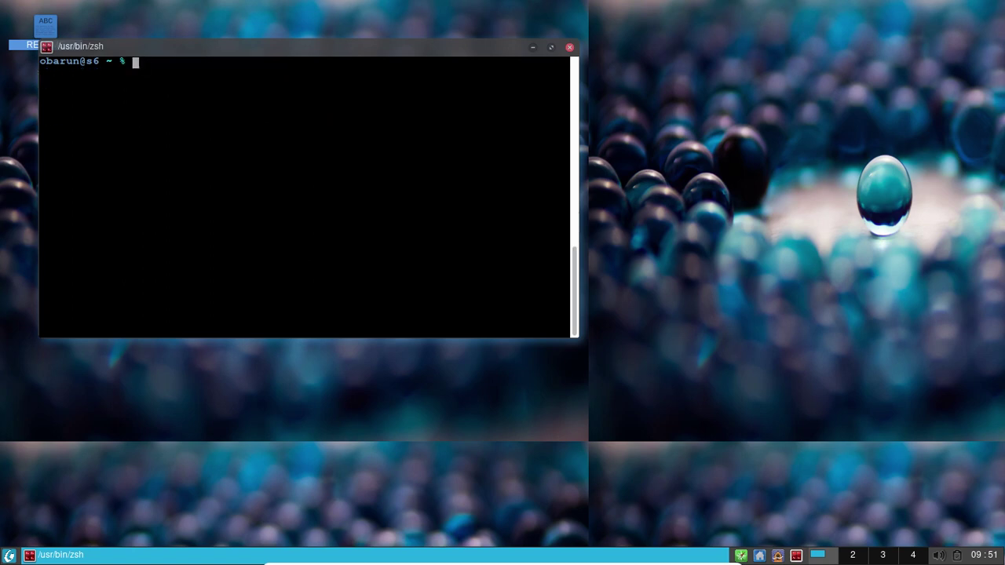
{"action": "type", "text": "sudo obarun-install"}
{"action": "key", "text": "Return"}
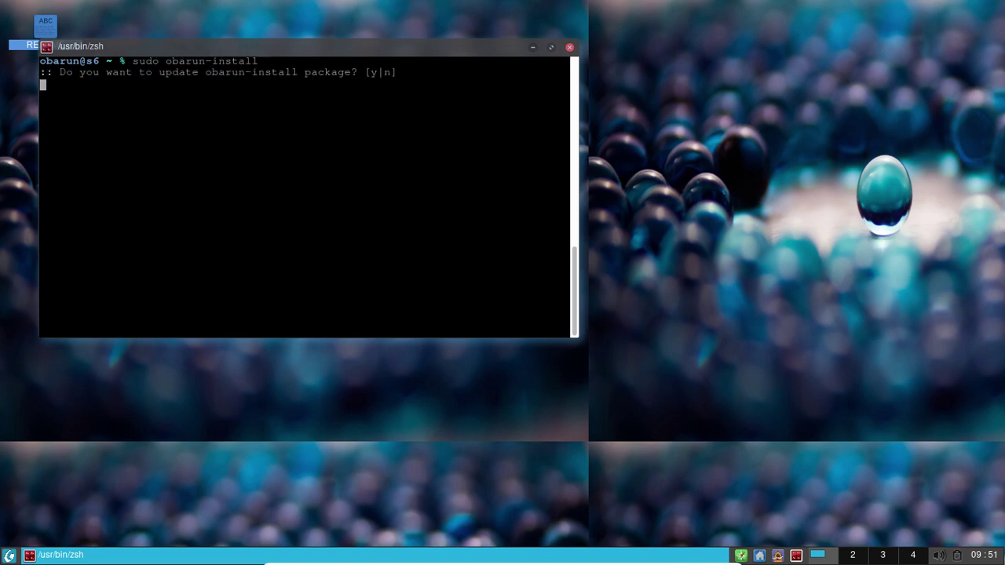
{"action": "type", "text": "y"}
{"action": "key", "text": "Return"}
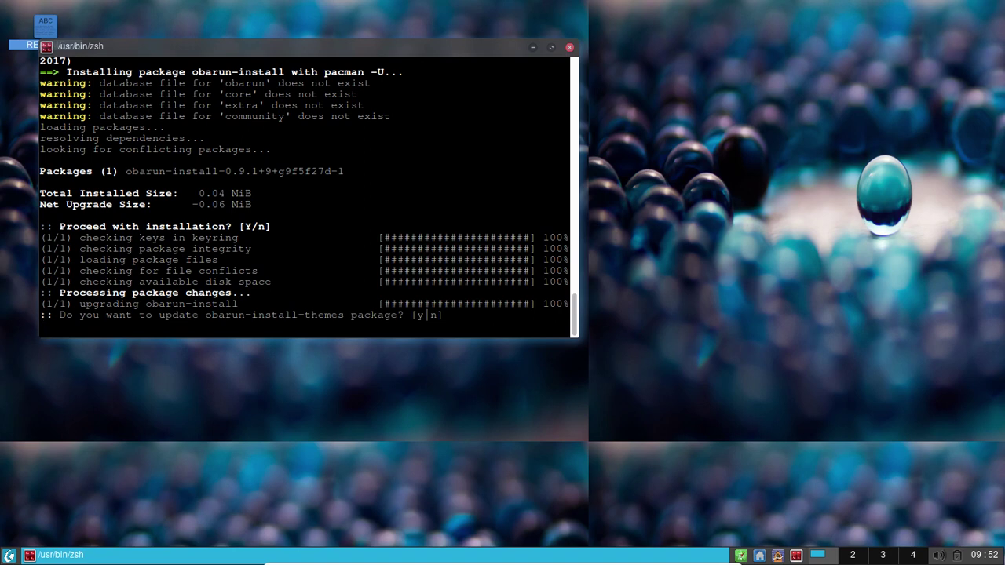
{"action": "type", "text": "y"}
{"action": "key", "text": "Return"}
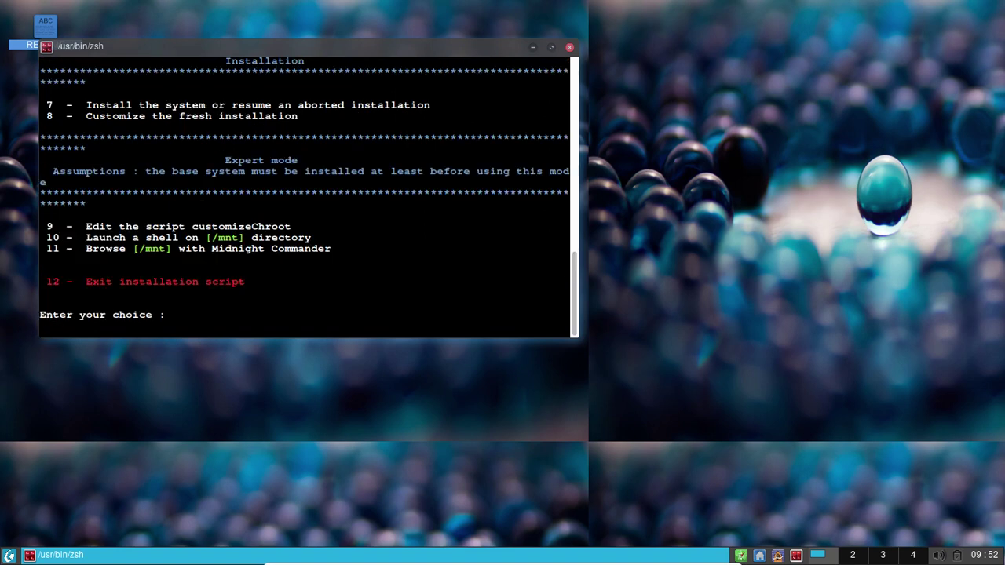
Step: Review the installer's main menu and choose jwm as the desktop environment
{"action": "scroll", "coordinate": [428, 220], "scroll_direction": "up", "scroll_amount": 9}
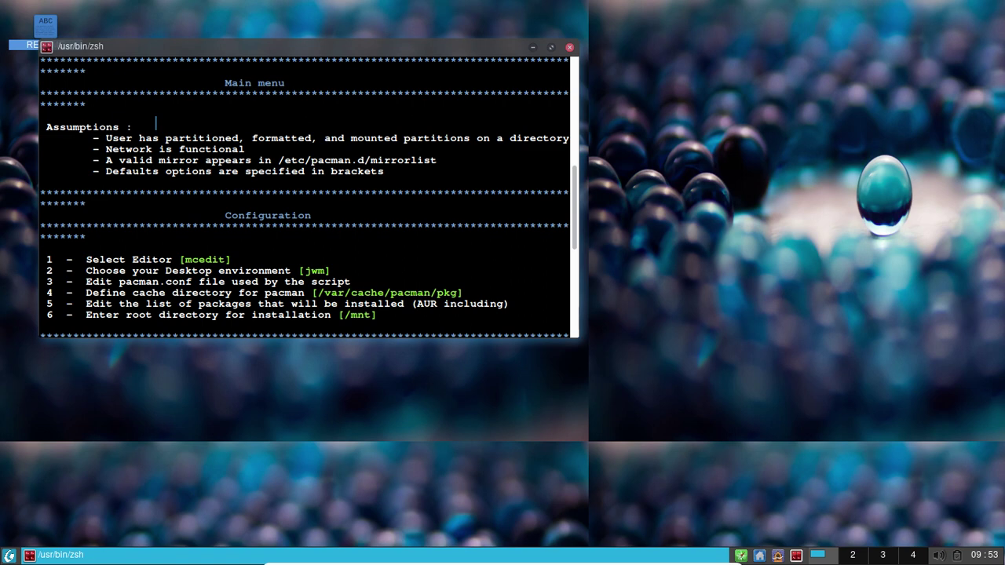
{"action": "scroll", "coordinate": [330, 199], "scroll_direction": "down", "scroll_amount": 2}
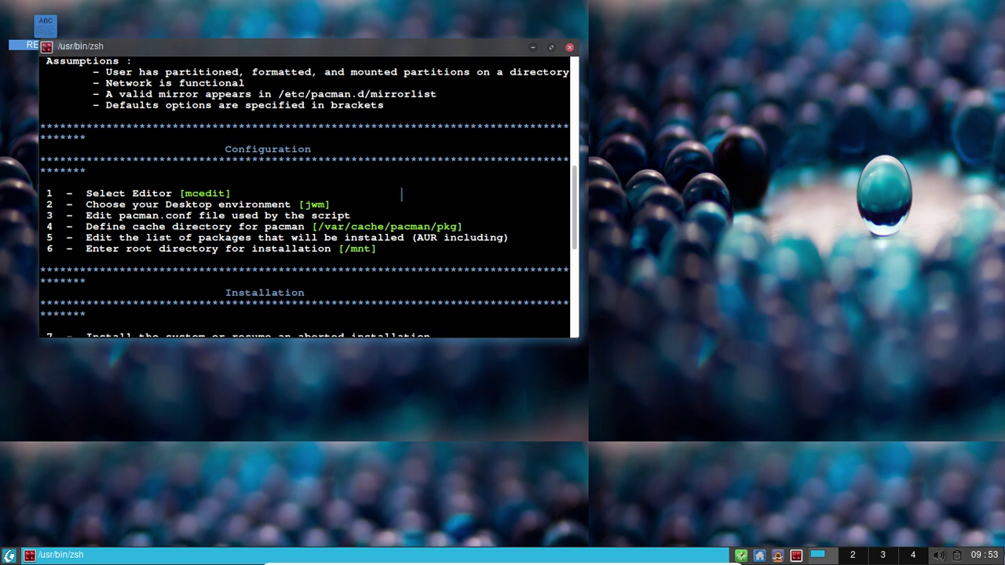
{"action": "scroll", "coordinate": [401, 193], "scroll_direction": "down", "scroll_amount": 7}
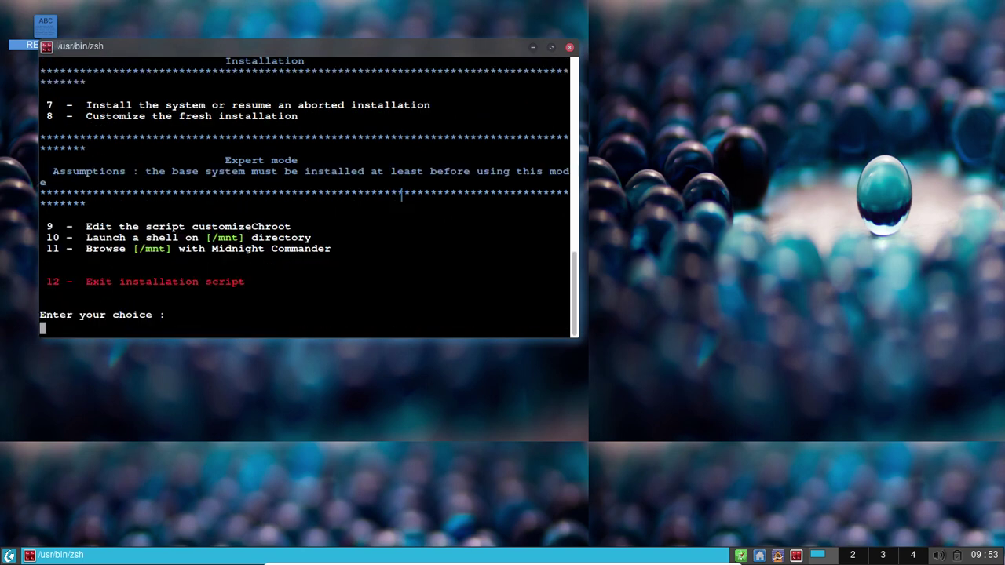
{"action": "type", "text": "2"}
{"action": "key", "text": "Return"}
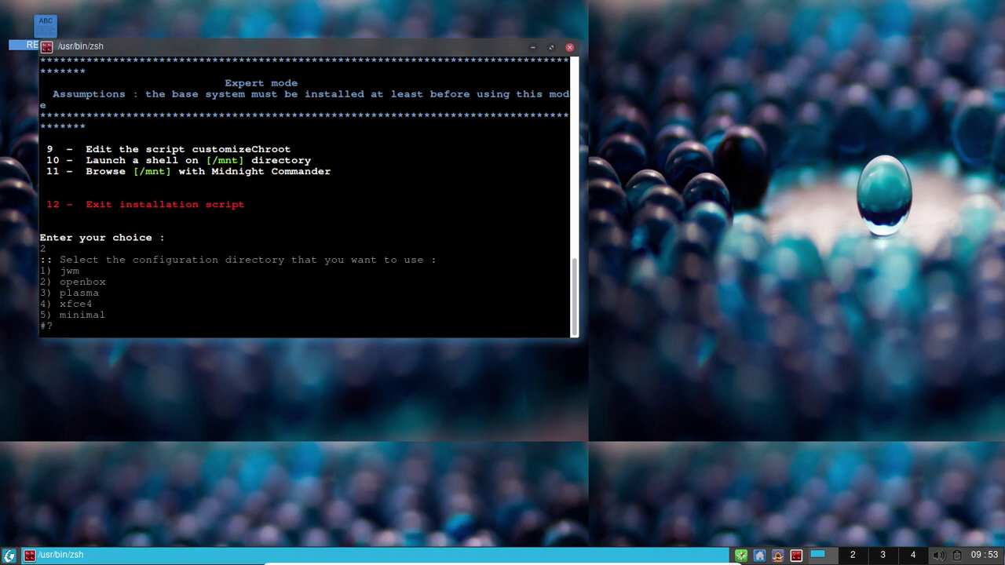
{"action": "type", "text": "1"}
{"action": "key", "text": "Return"}
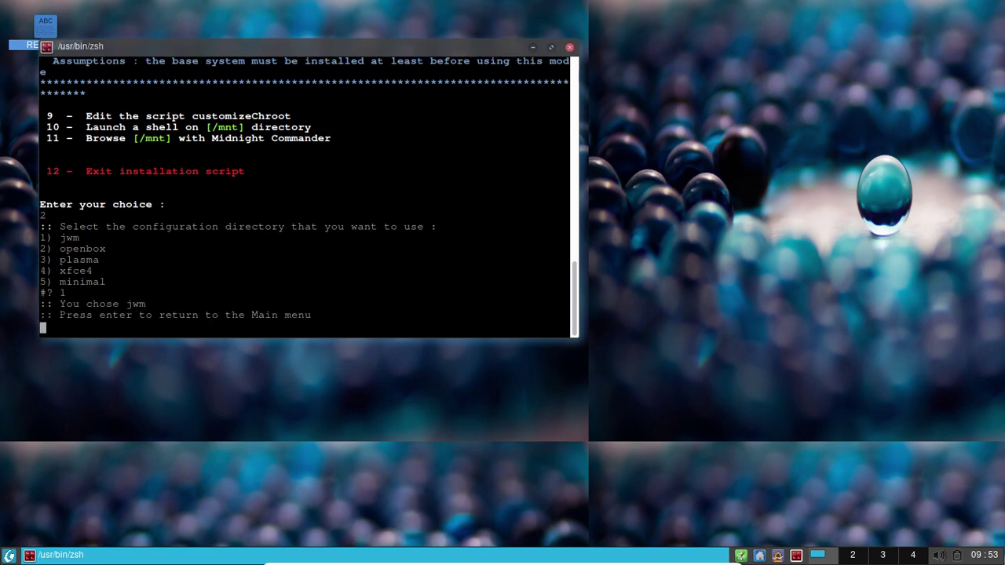
{"action": "key", "text": "Return"}
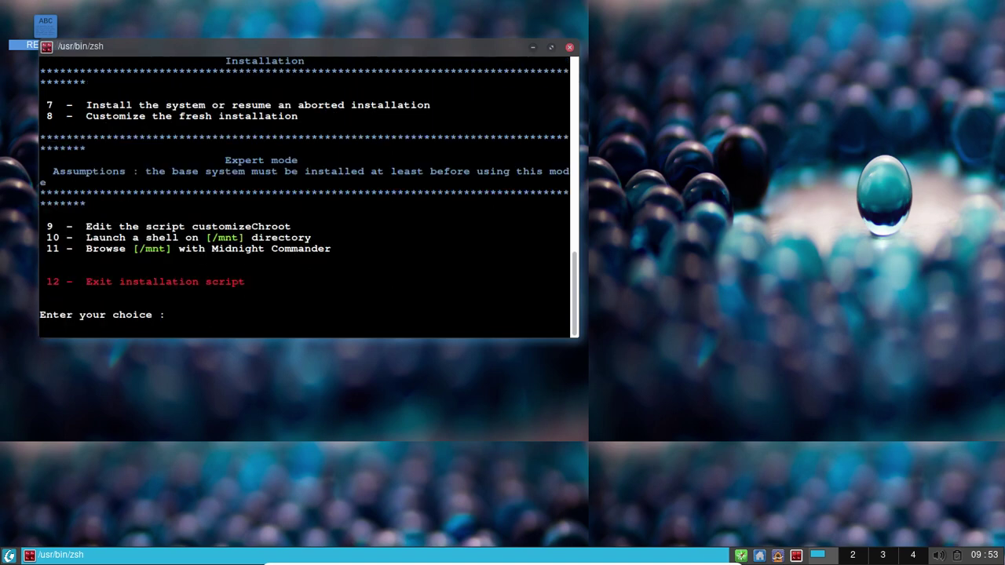
Step: Review the configuration options and start the system installation with option 7
{"action": "scroll", "coordinate": [386, 185], "scroll_direction": "up", "scroll_amount": 5}
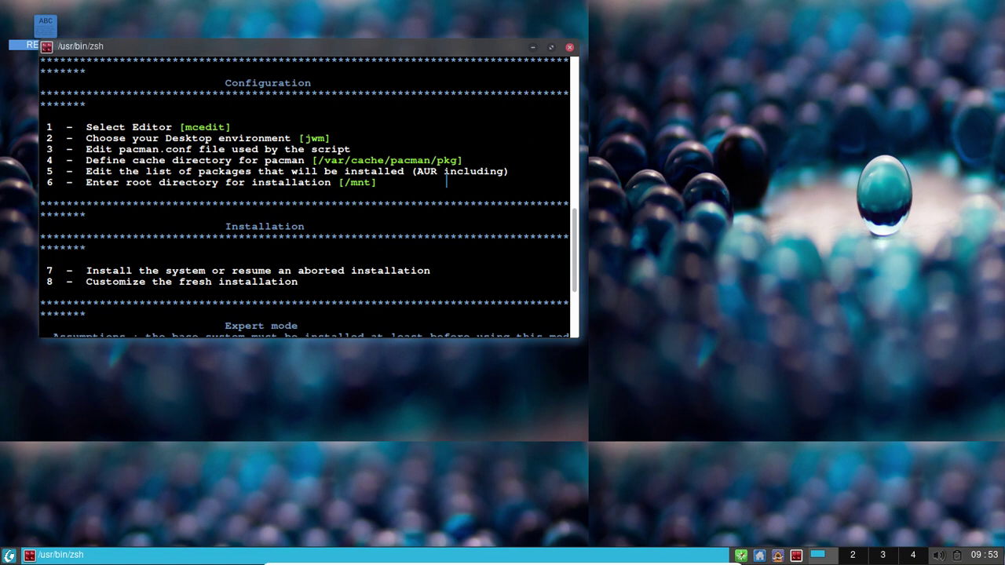
{"action": "scroll", "coordinate": [446, 181], "scroll_direction": "down", "scroll_amount": 2}
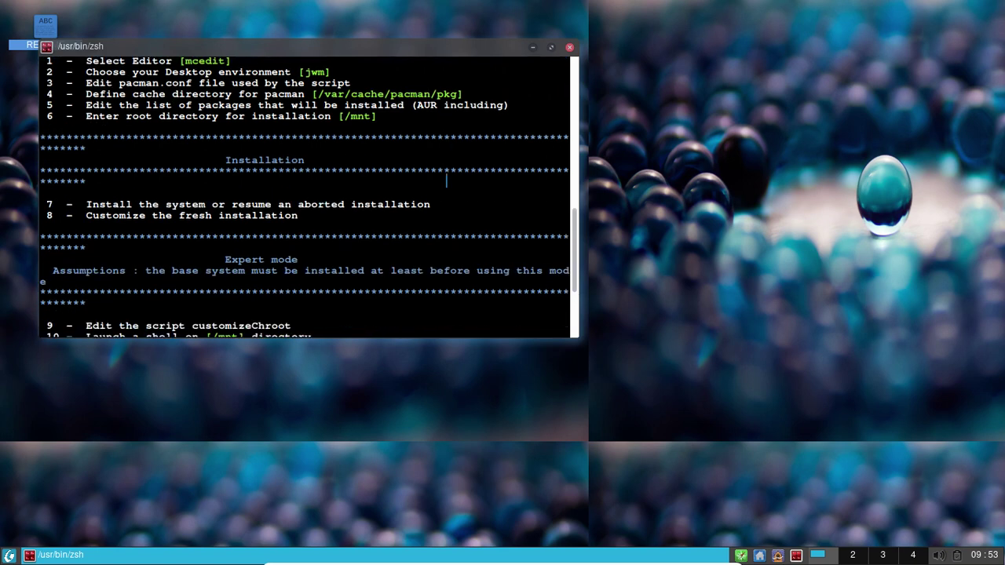
{"action": "scroll", "coordinate": [447, 181], "scroll_direction": "down", "scroll_amount": 3}
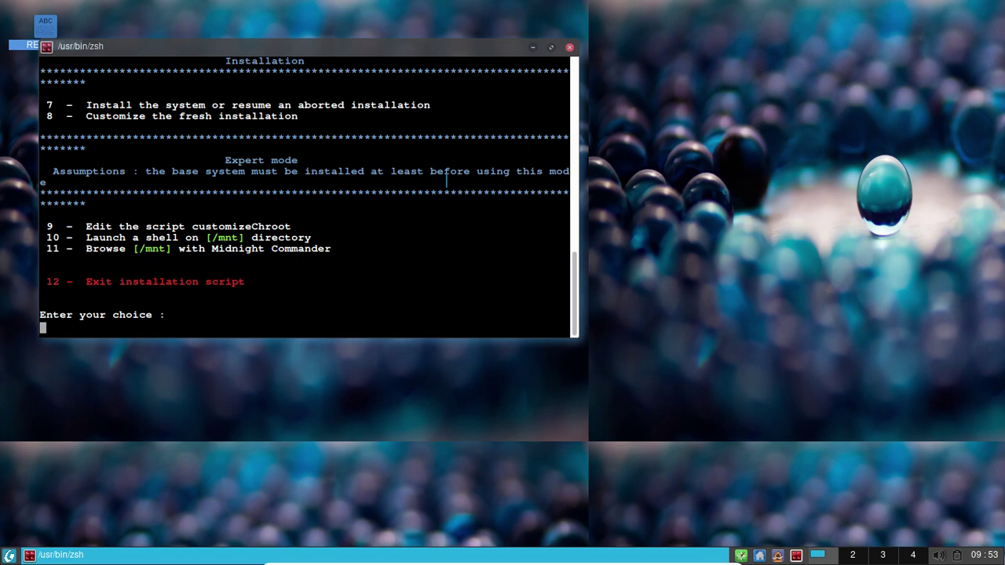
{"action": "type", "text": "7"}
{"action": "key", "text": "Return"}
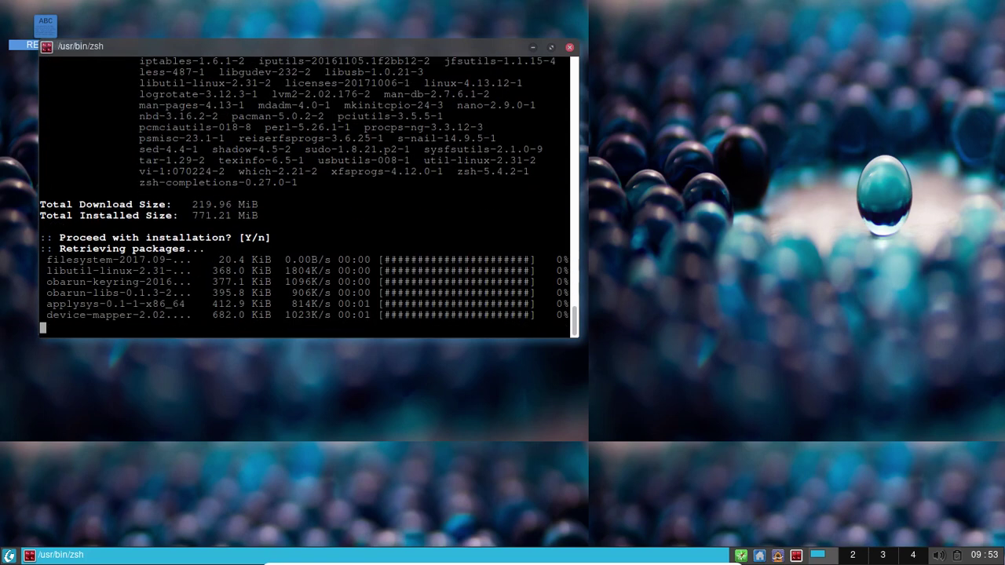
{"action": "key", "text": "ctrl+f"}
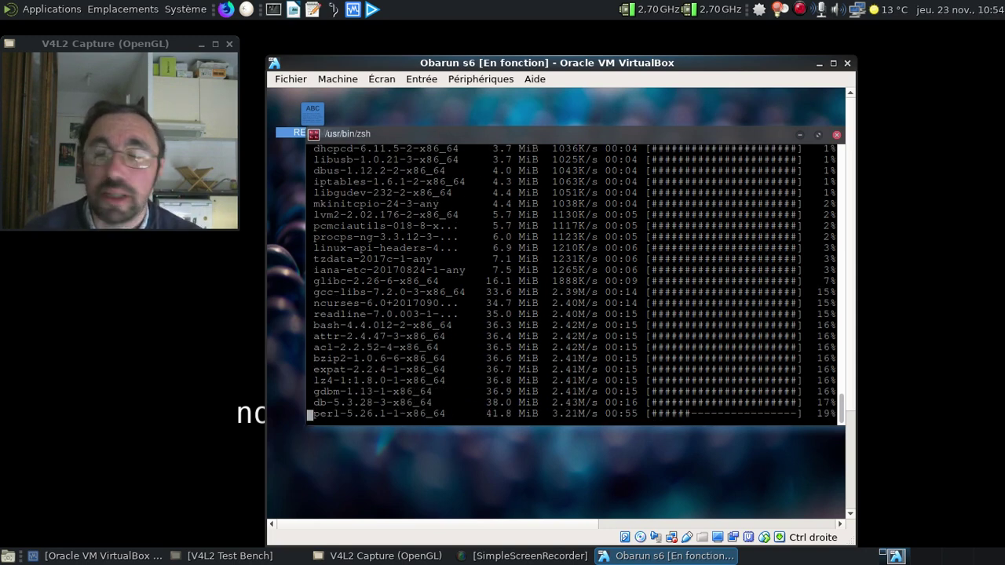
{"action": "left_click", "coordinate": [801, 11]}
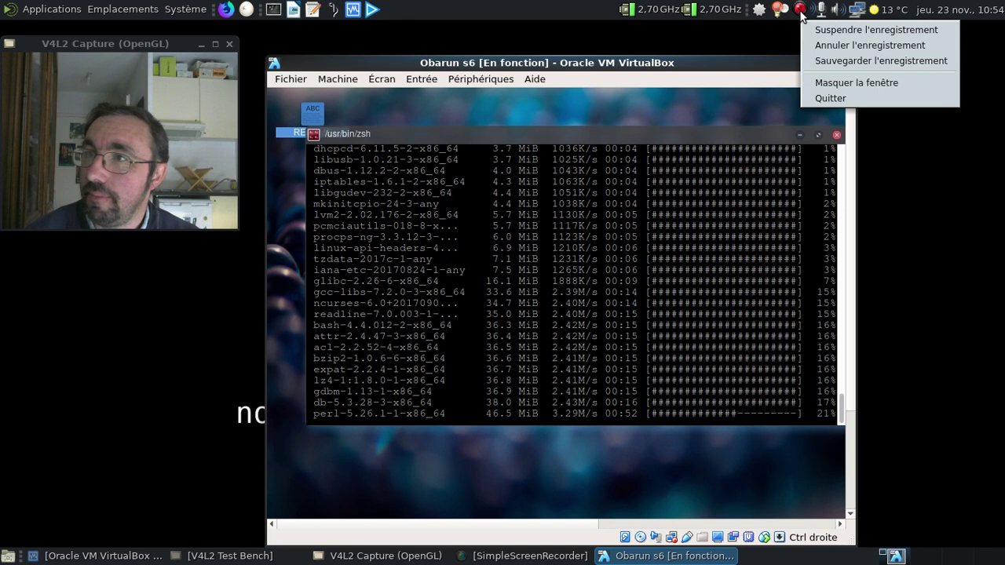
{"action": "left_click", "coordinate": [824, 59]}
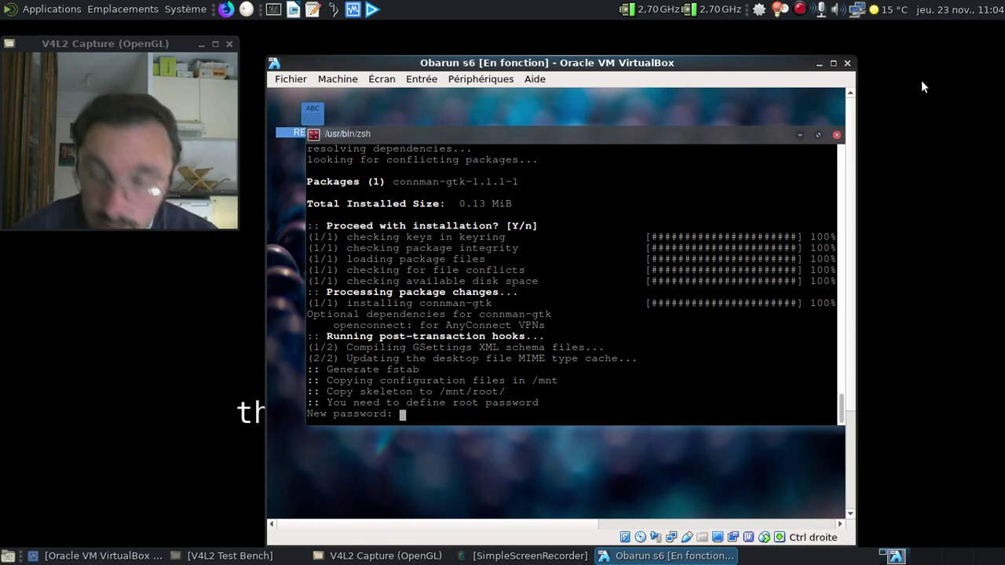
Step: Enter and retype the new root password for the installed system
{"action": "key", "text": "Return"}
{"action": "key", "text": "Return"}
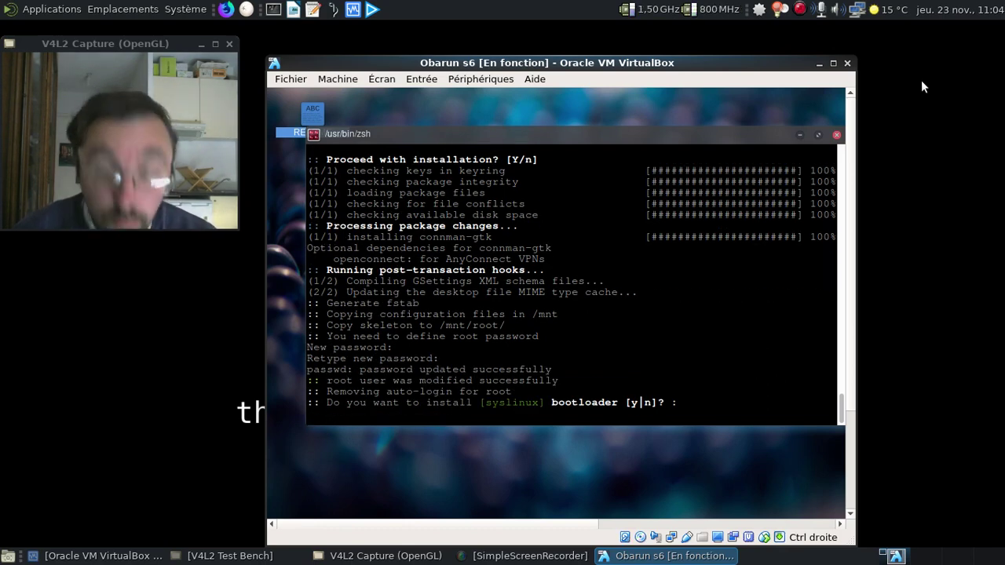
Step: Accept the syslinux bootloader and install its files, boot flag and MBR with option 1
{"action": "key", "text": "Control_R+f"}
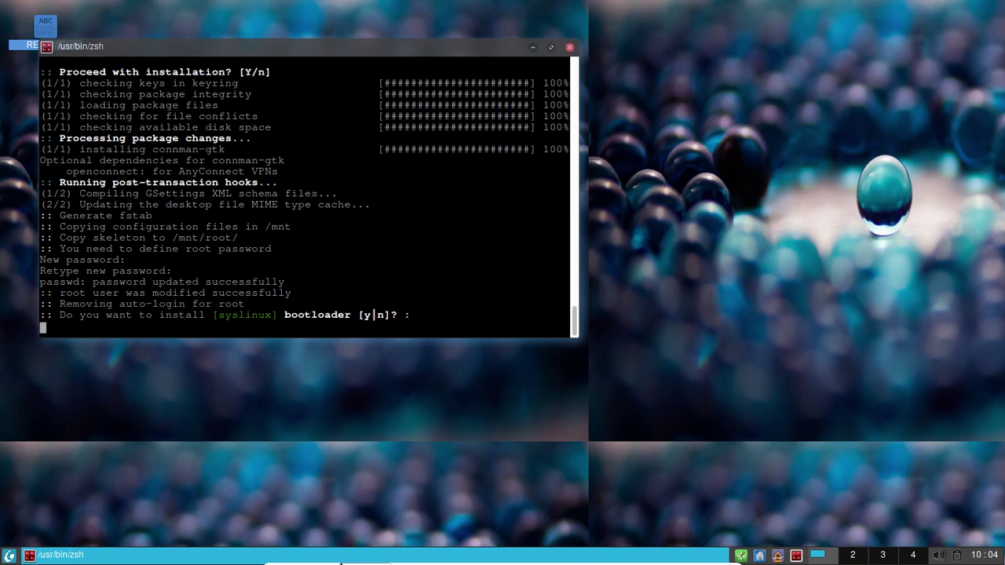
{"action": "mouse_move", "coordinate": [341, 562]}
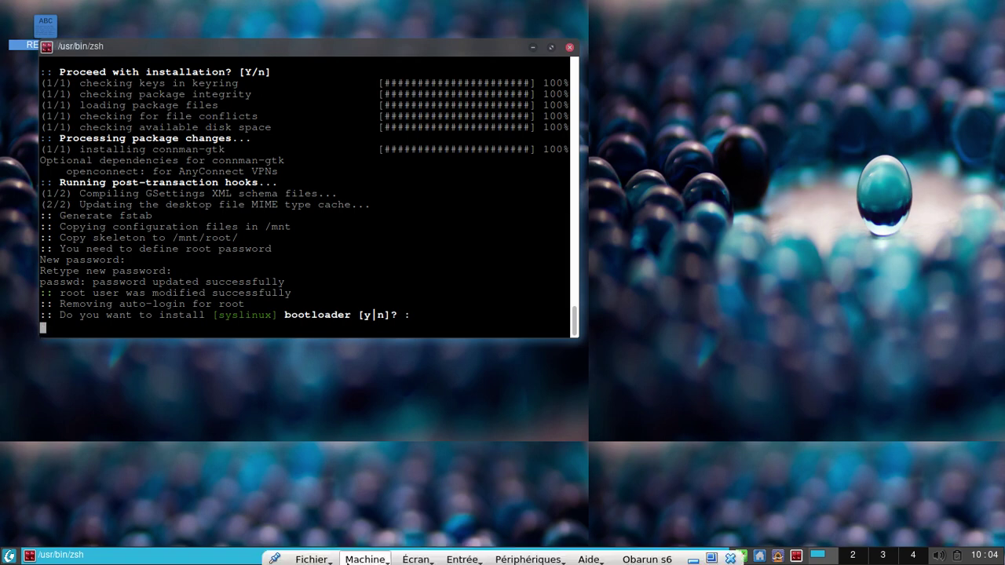
{"action": "left_click", "coordinate": [407, 560]}
{"action": "left_click", "coordinate": [428, 404]}
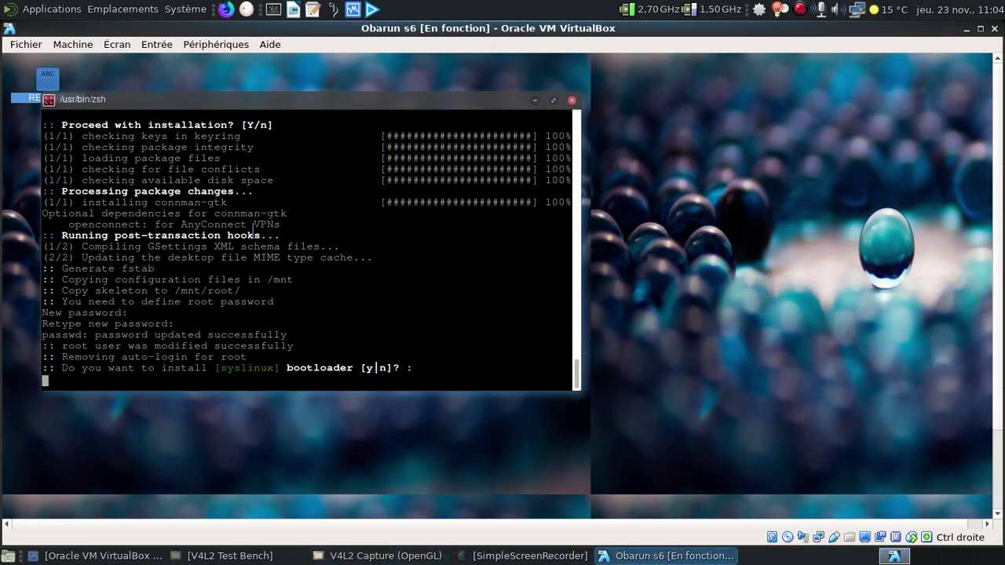
{"action": "type", "text": "y"}
{"action": "key", "text": "Return"}
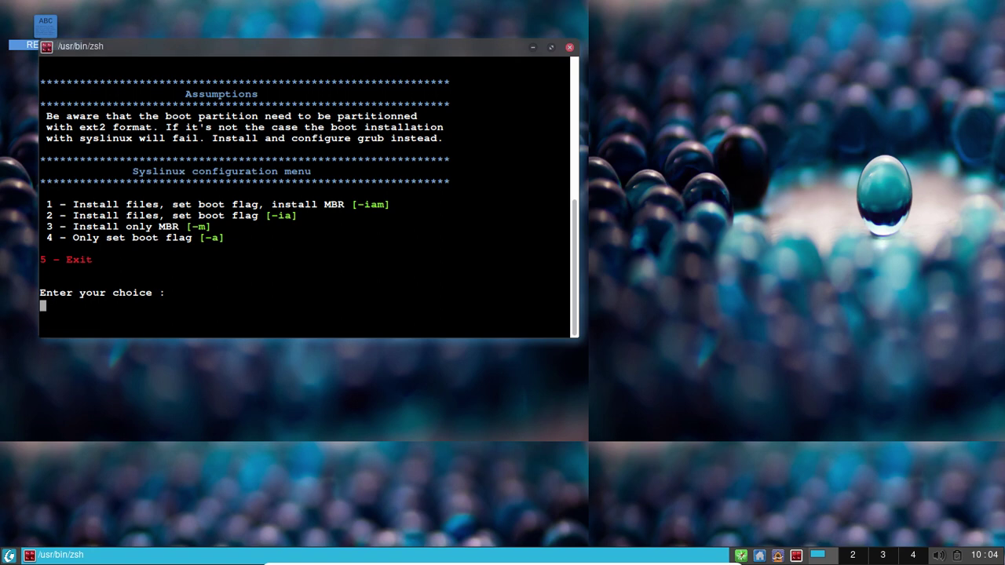
{"action": "type", "text": "1"}
{"action": "key", "text": "Return"}
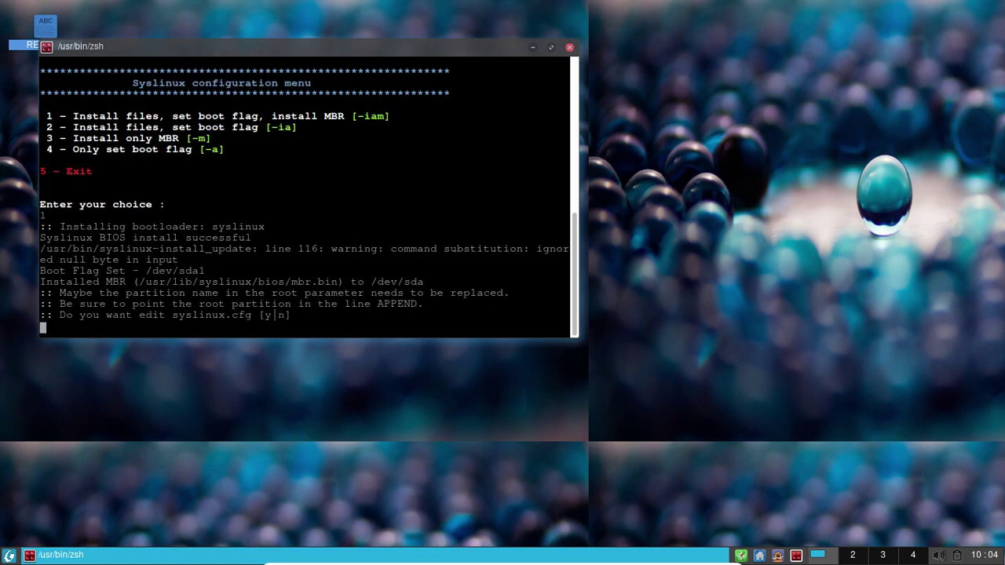
Step: Decline editing syslinux.cfg and return to the installer's main menu
{"action": "type", "text": "n"}
{"action": "key", "text": "Return"}
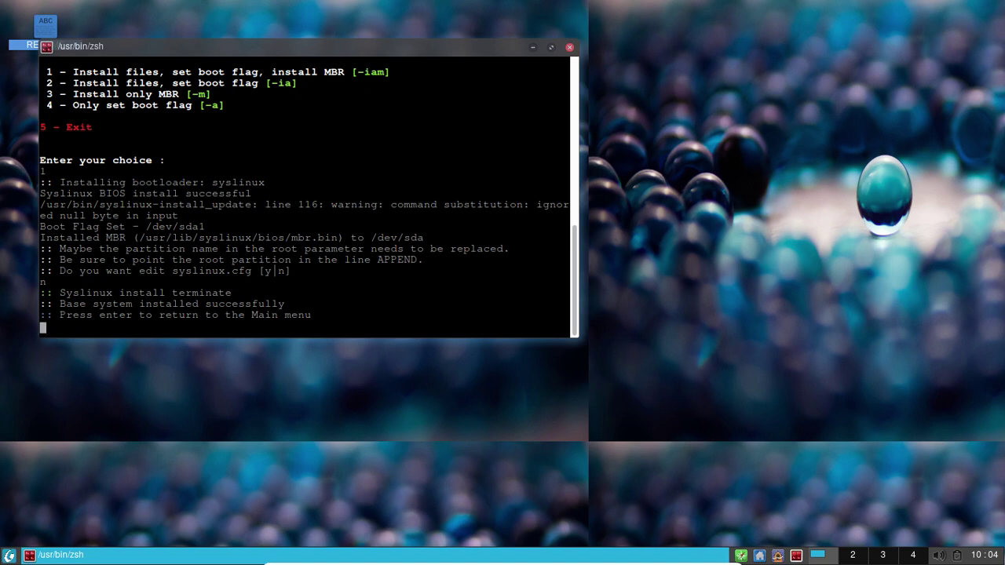
{"action": "key", "text": "Return"}
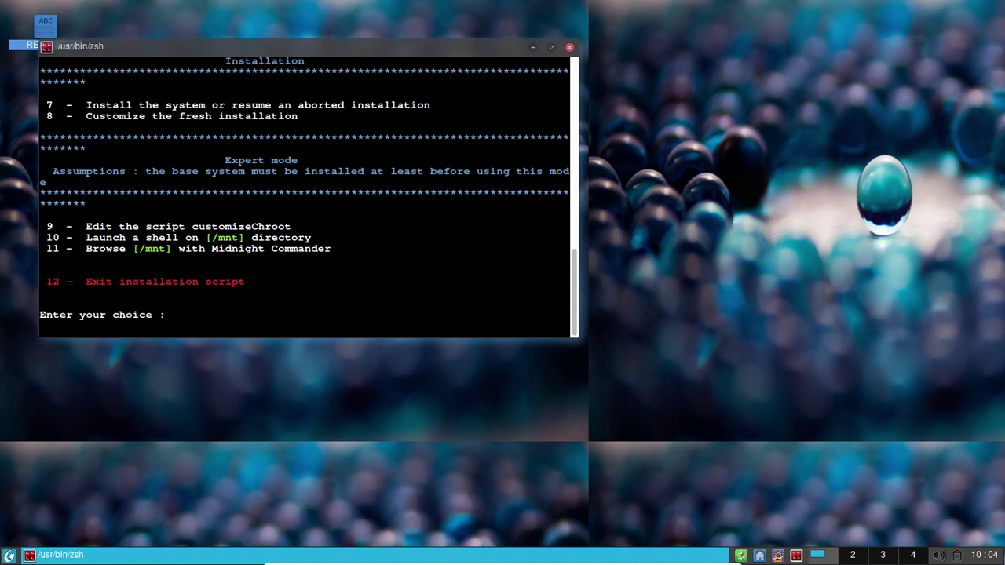
Step: Start customizing the fresh installation and define the hostname as fredo-obarun
{"action": "type", "text": "8"}
{"action": "key", "text": "Return"}
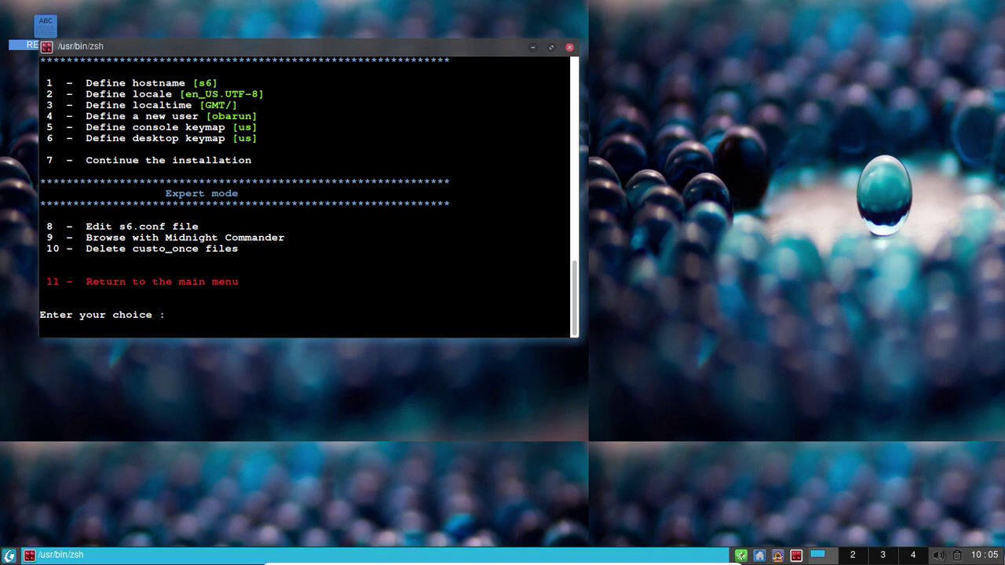
{"action": "type", "text": "1"}
{"action": "key", "text": "Return"}
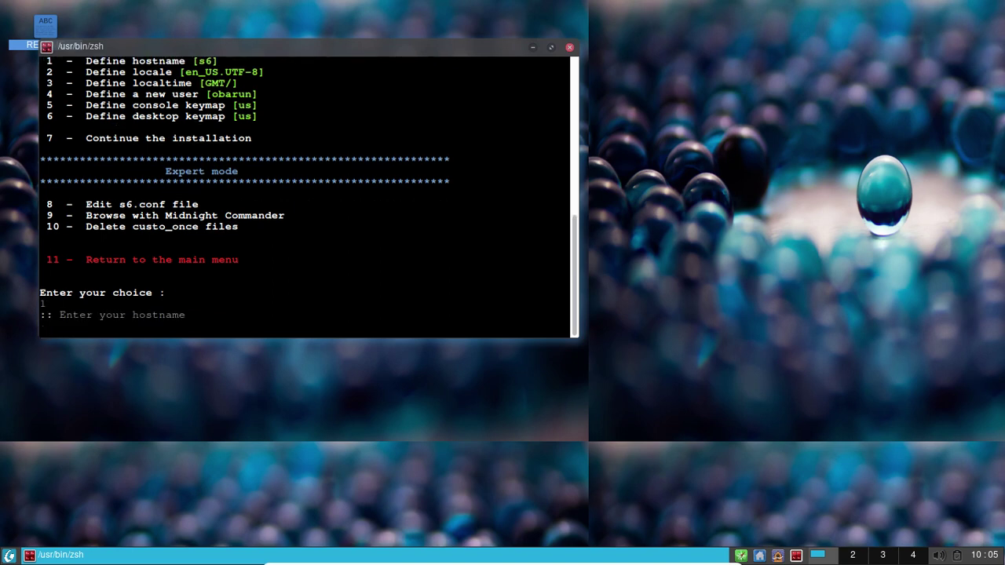
{"action": "type", "text": "fredo-obarun"}
{"action": "key", "text": "Return"}
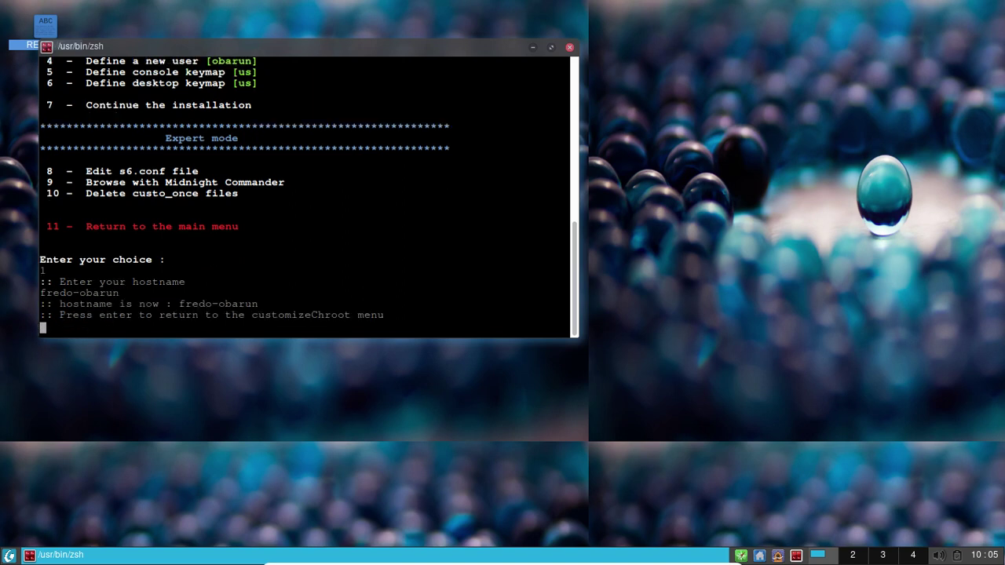
{"action": "key", "text": "Return"}
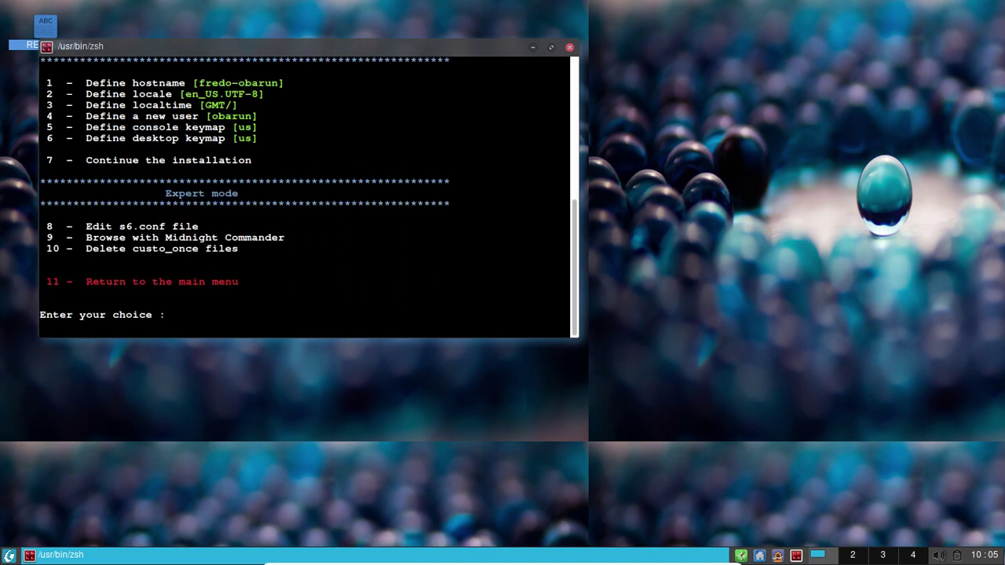
Step: Define the locale as fr_FR.UTF-8 by uncommenting its line in locale.gen and saving the file
{"action": "type", "text": "2"}
{"action": "key", "text": "Return"}
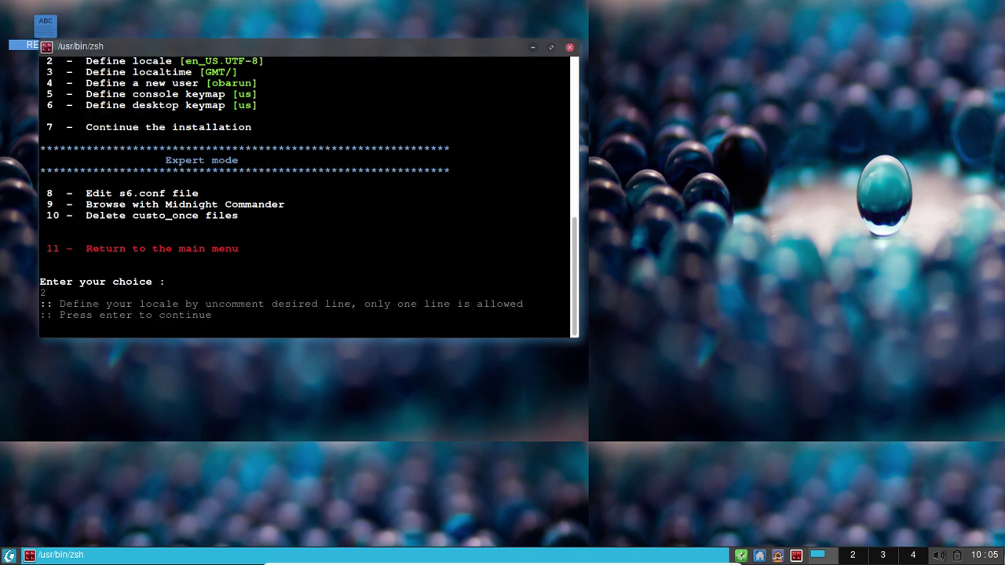
{"action": "key", "text": "Return"}
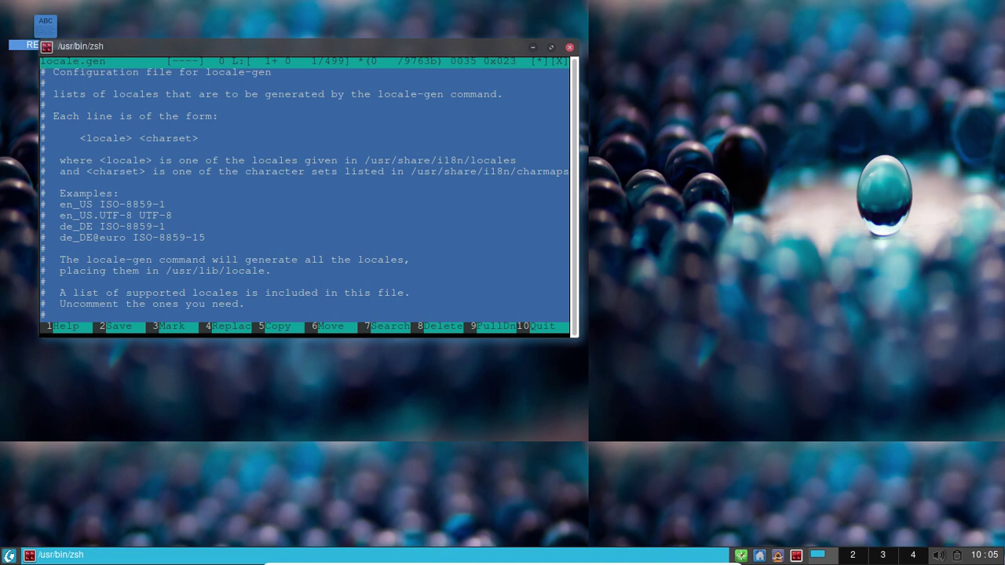
{"action": "key", "text": "Page_Down"}
{"action": "key", "text": "Page_Down"}
{"action": "key", "text": "Page_Down"}
{"action": "key", "text": "Page_Down"}
{"action": "key", "text": "Page_Down"}
{"action": "key", "text": "Page_Down"}
{"action": "key", "text": "Page_Down"}
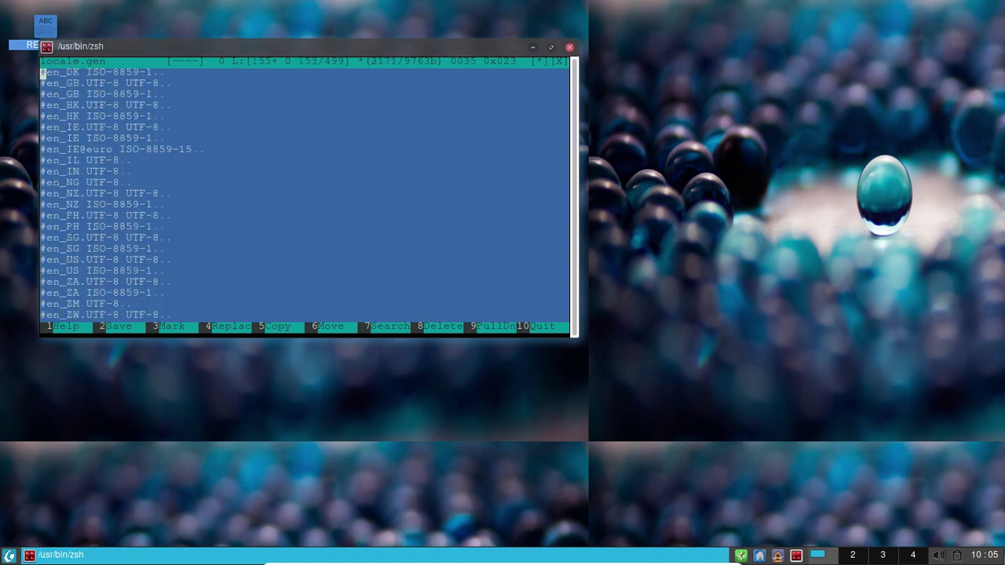
{"action": "key", "text": "Page_Down"}
{"action": "key", "text": "Page_Down"}
{"action": "key", "text": "Page_Down"}
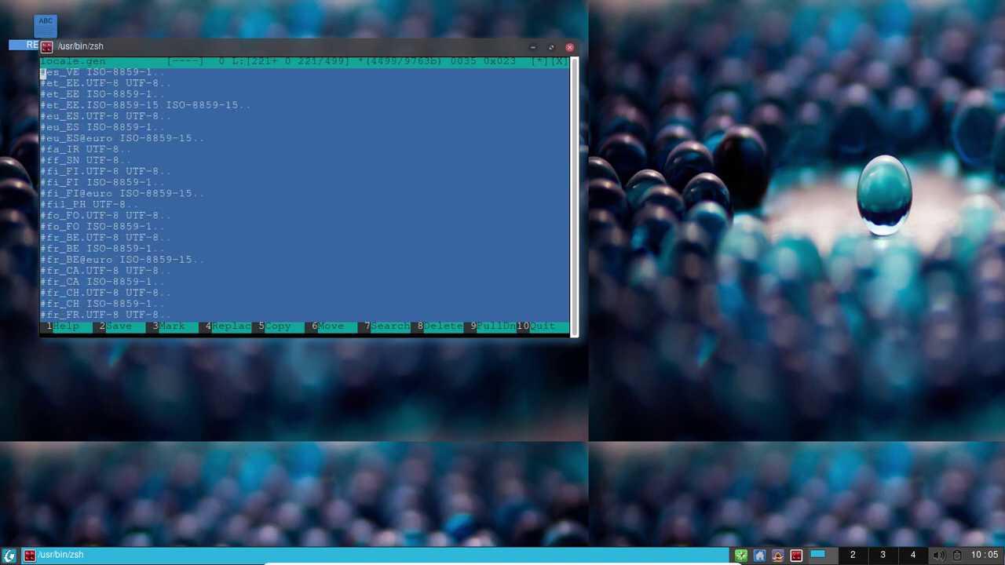
{"action": "key", "text": "Page_Down"}
{"action": "key", "text": "Page_Up"}
{"action": "key", "text": "Down"}
{"action": "key", "text": "Down"}
{"action": "key", "text": "Down"}
{"action": "key", "text": "Down"}
{"action": "key", "text": "Down"}
{"action": "key", "text": "Down"}
{"action": "key", "text": "Down"}
{"action": "key", "text": "Down"}
{"action": "key", "text": "Down"}
{"action": "key", "text": "Down"}
{"action": "key", "text": "Down"}
{"action": "key", "text": "Down"}
{"action": "key", "text": "Down"}
{"action": "key", "text": "Down"}
{"action": "key", "text": "Down"}
{"action": "key", "text": "Down"}
{"action": "key", "text": "Down"}
{"action": "key", "text": "Down"}
{"action": "key", "text": "Down"}
{"action": "key", "text": "Down"}
{"action": "key", "text": "Down"}
{"action": "key", "text": "Down"}
{"action": "key", "text": "Delete"}
{"action": "key", "text": "F2"}
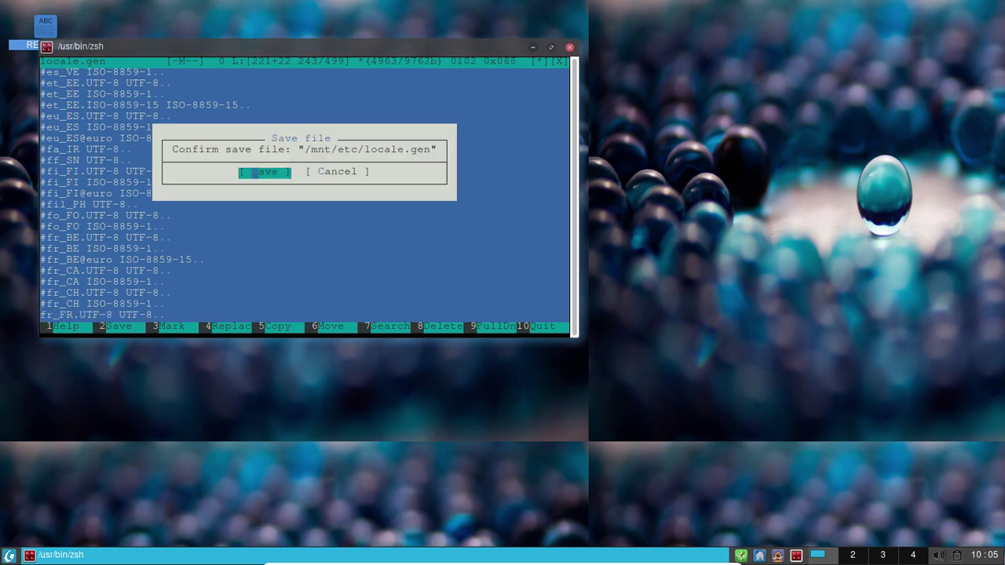
{"action": "key", "text": "Return"}
{"action": "key", "text": "F10"}
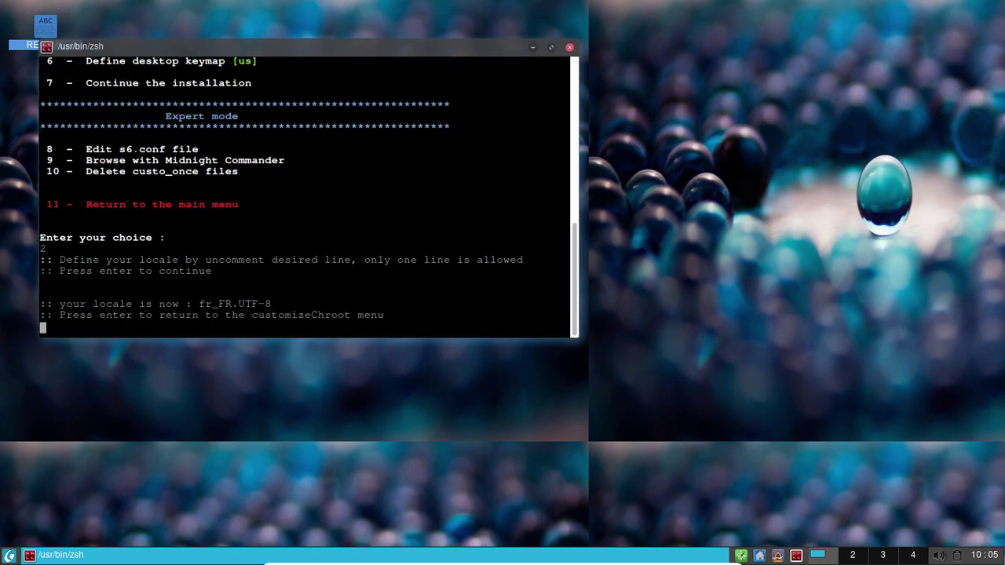
{"action": "key", "text": "Return"}
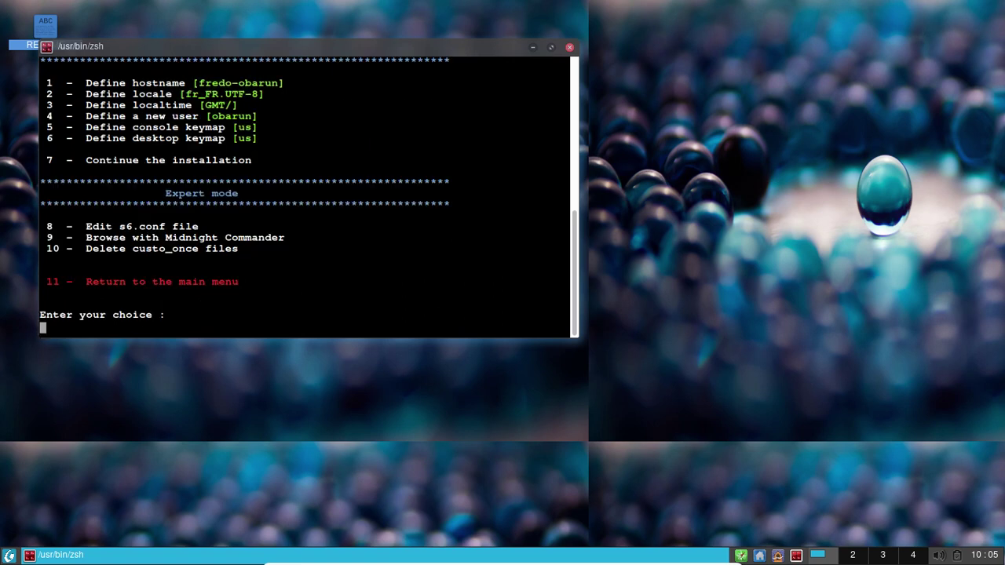
Step: Define the localtime as Europe/Paris using region 12 and city 37
{"action": "type", "text": "3"}
{"action": "key", "text": "Return"}
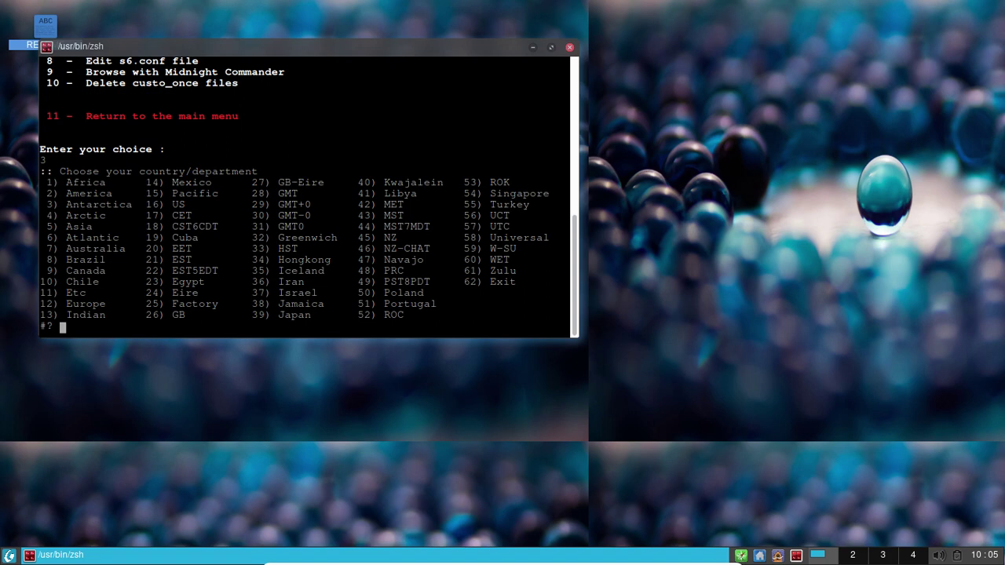
{"action": "type", "text": "12"}
{"action": "key", "text": "Return"}
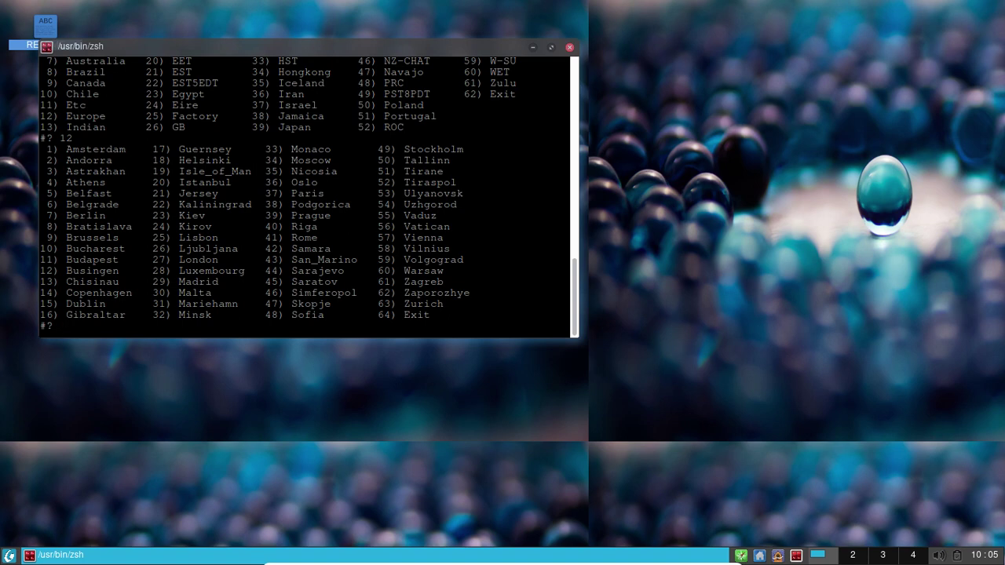
{"action": "type", "text": "37"}
{"action": "key", "text": "Return"}
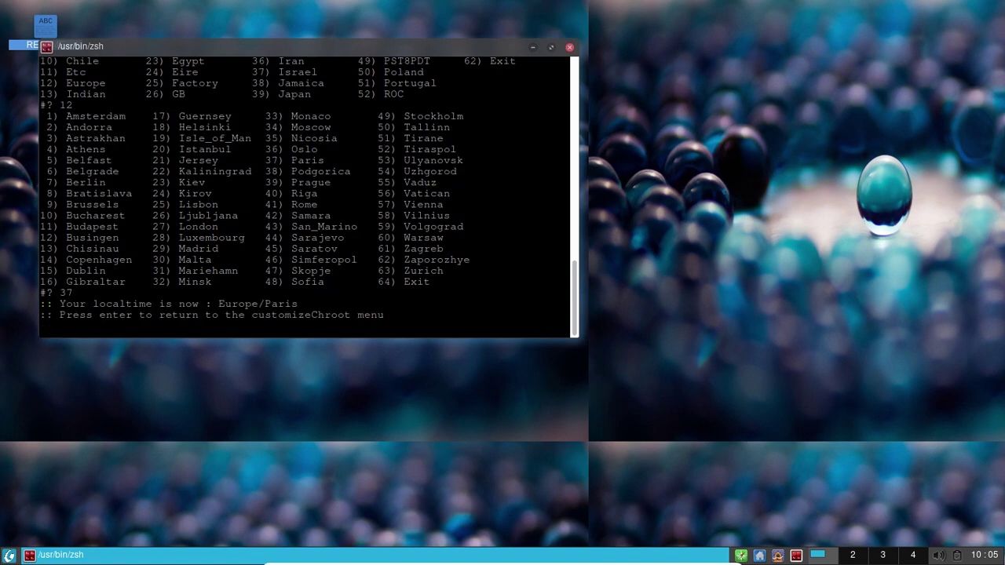
{"action": "key", "text": "Return"}
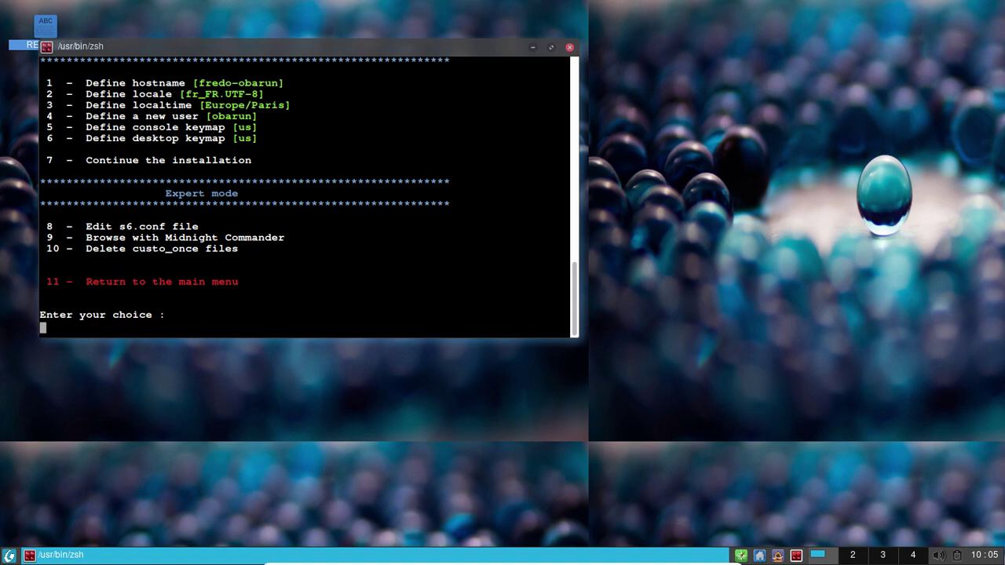
Step: Define a new user by entering the account's user name, and return to the customization menu
{"action": "type", "text": "4"}
{"action": "key", "text": "Return"}
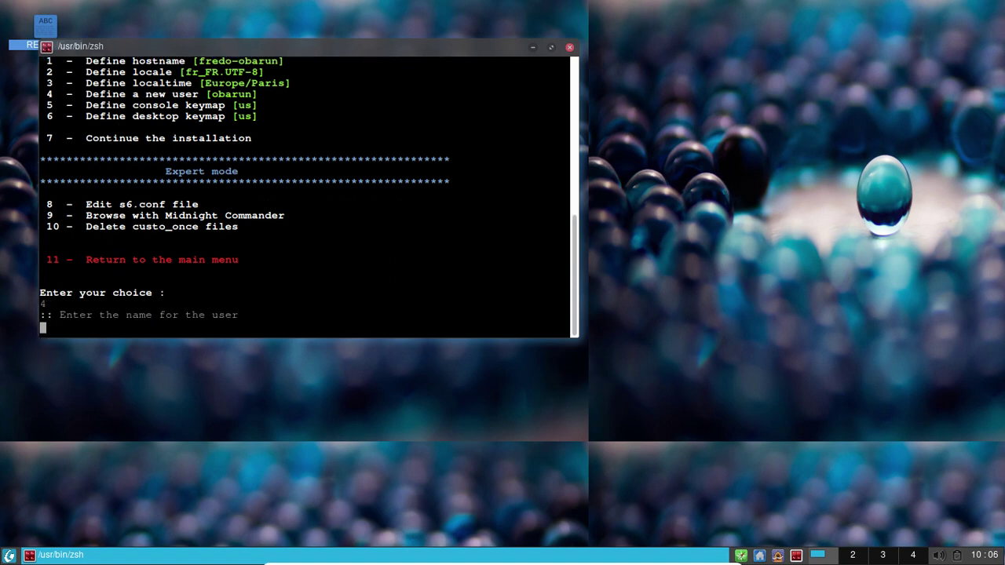
{"action": "type", "text": "fred"}
{"action": "key", "text": "Return"}
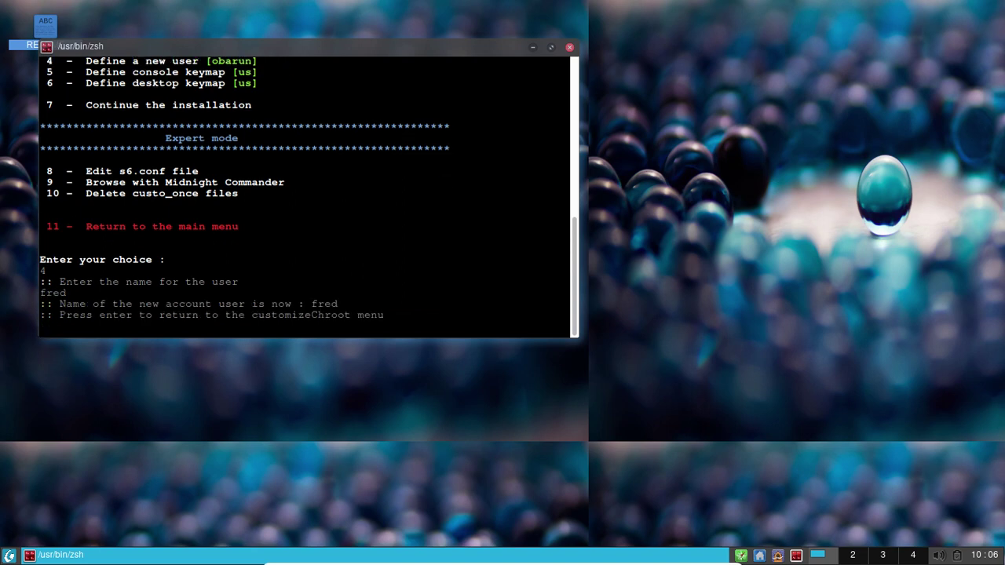
{"action": "key", "text": "Return"}
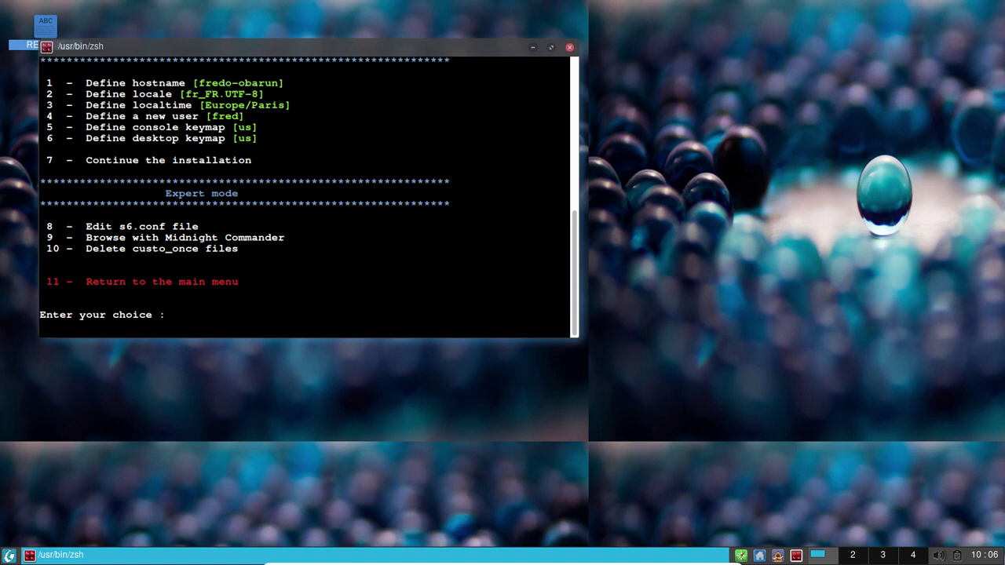
Step: Define the console keymap as fr-latin9 with choice 75
{"action": "type", "text": "5"}
{"action": "key", "text": "Return"}
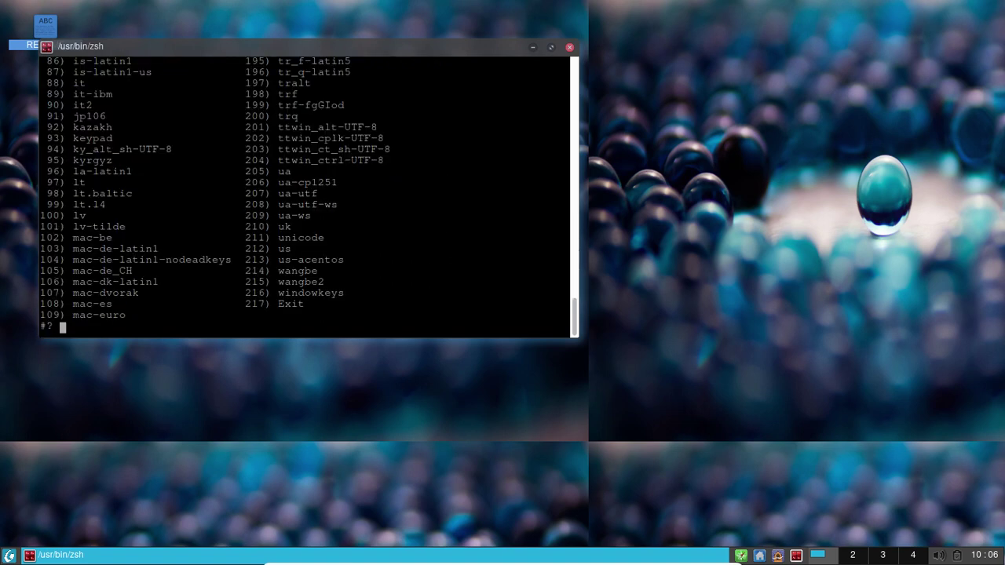
{"action": "scroll", "coordinate": [424, 203], "scroll_direction": "up", "scroll_amount": 5}
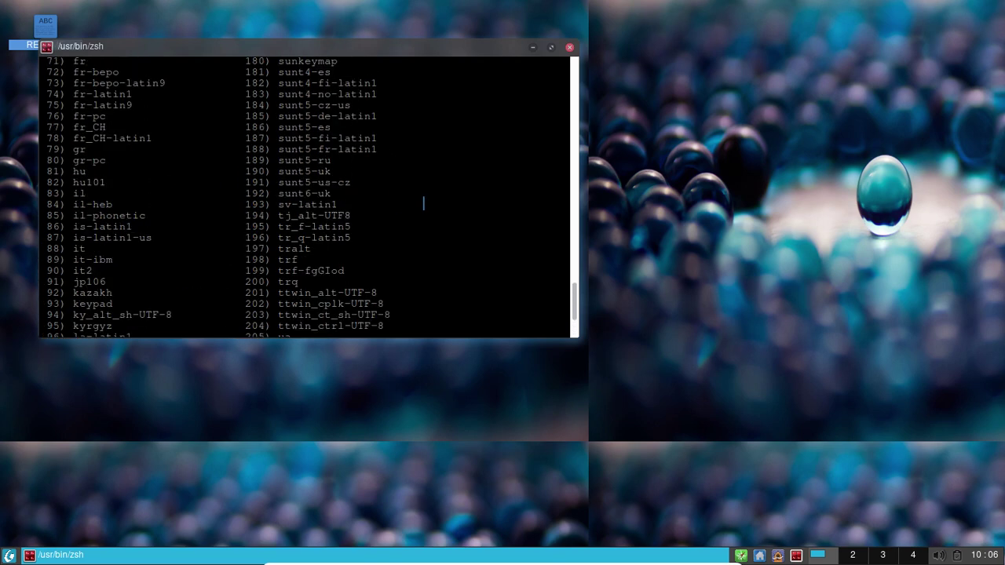
{"action": "scroll", "coordinate": [425, 203], "scroll_direction": "down", "scroll_amount": 5}
{"action": "type", "text": "75"}
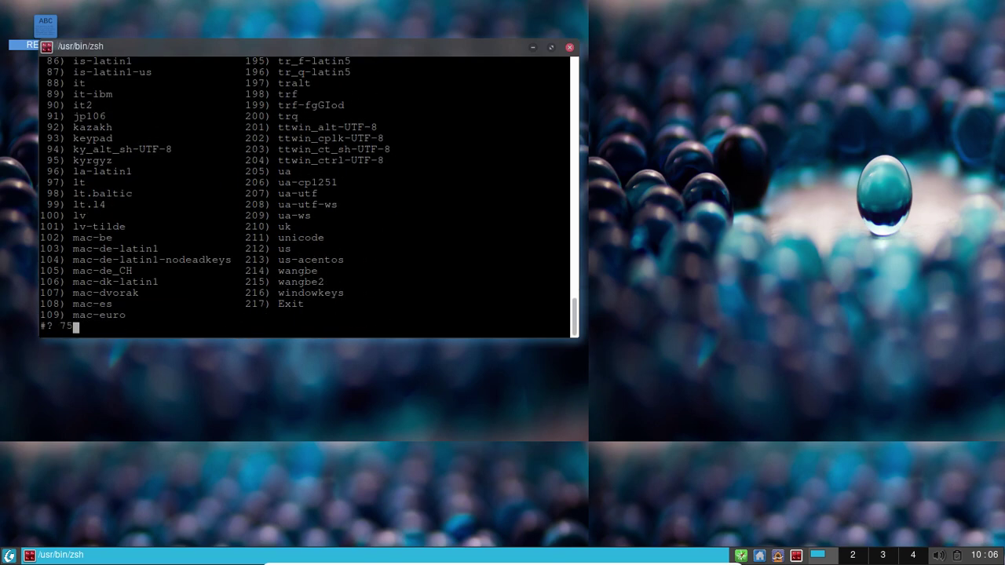
{"action": "key", "text": "Return"}
{"action": "key", "text": "Return"}
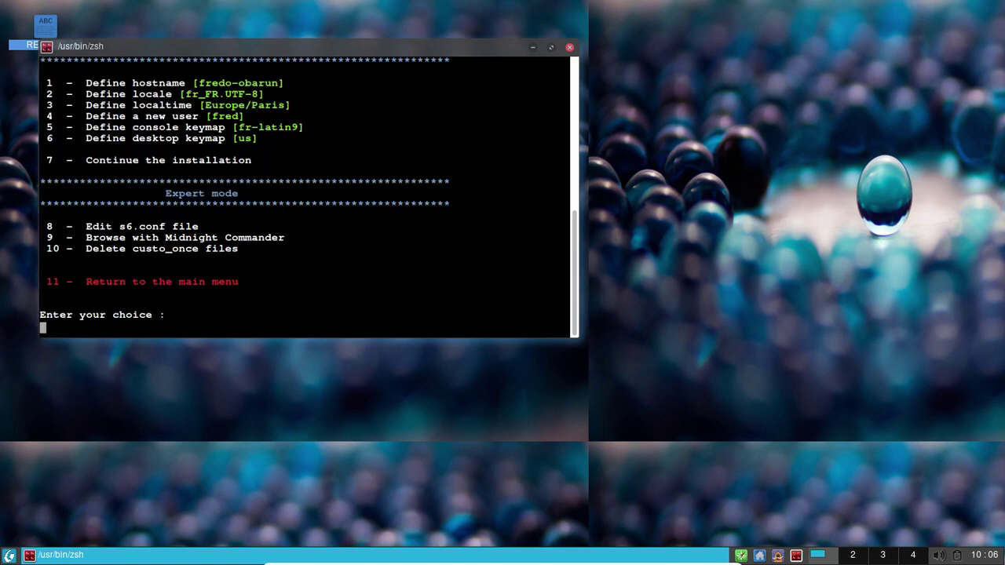
Step: Define the desktop keymap as fr with choice 28
{"action": "type", "text": "6"}
{"action": "key", "text": "Return"}
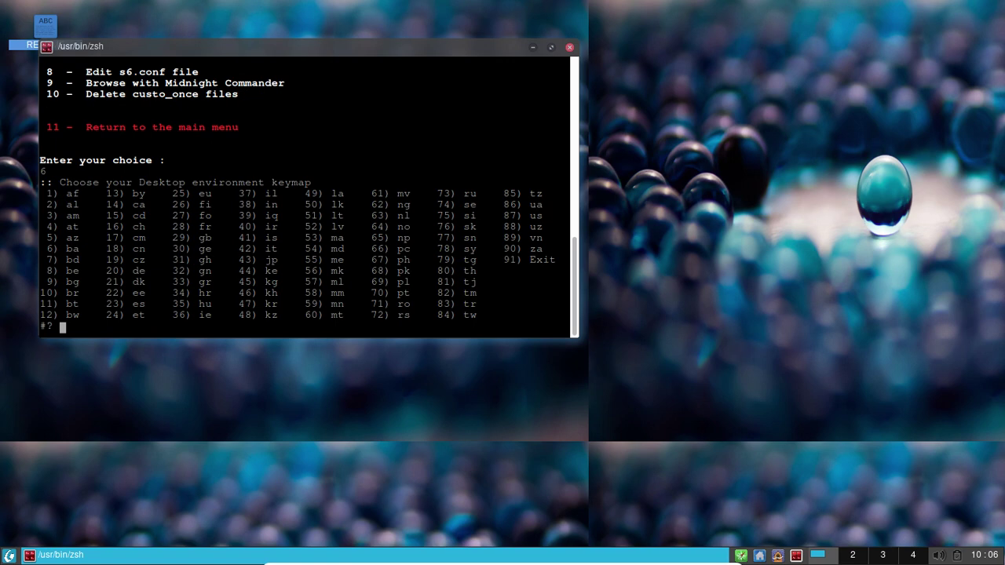
{"action": "type", "text": "28"}
{"action": "key", "text": "Return"}
{"action": "key", "text": "Return"}
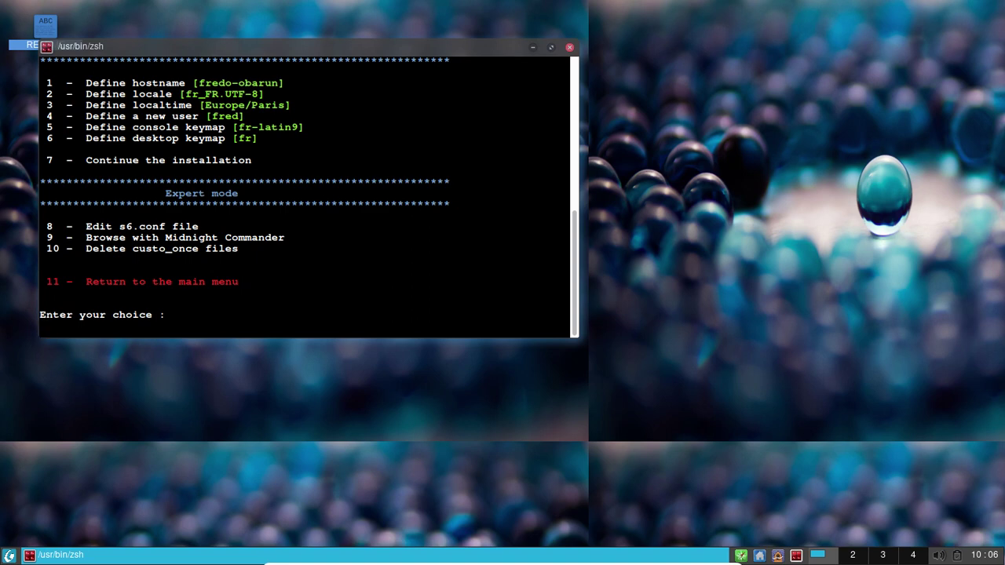
Step: Continue the installation, enter and retype the new user's password, and return to the main menu
{"action": "type", "text": "7"}
{"action": "key", "text": "Return"}
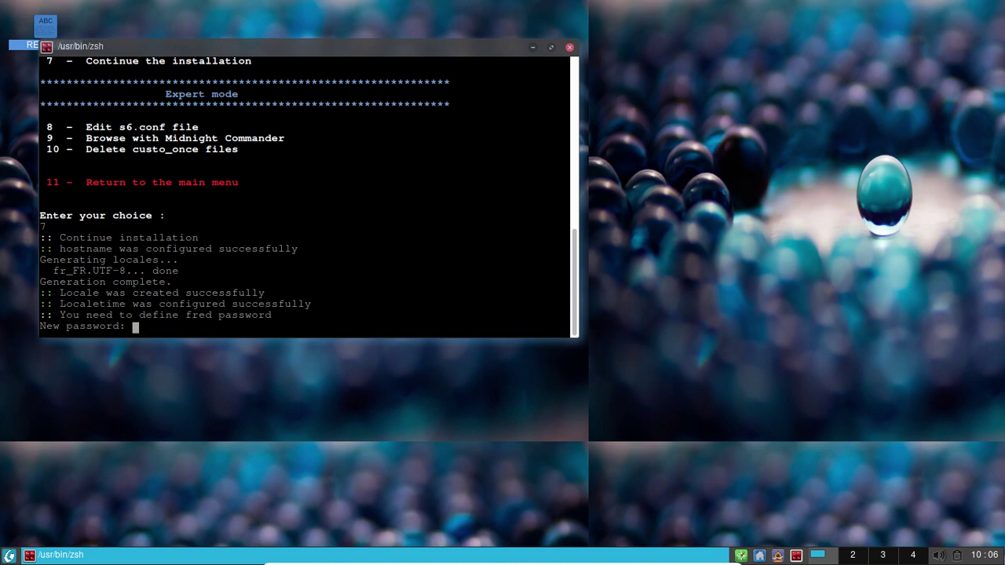
{"action": "key", "text": "Return"}
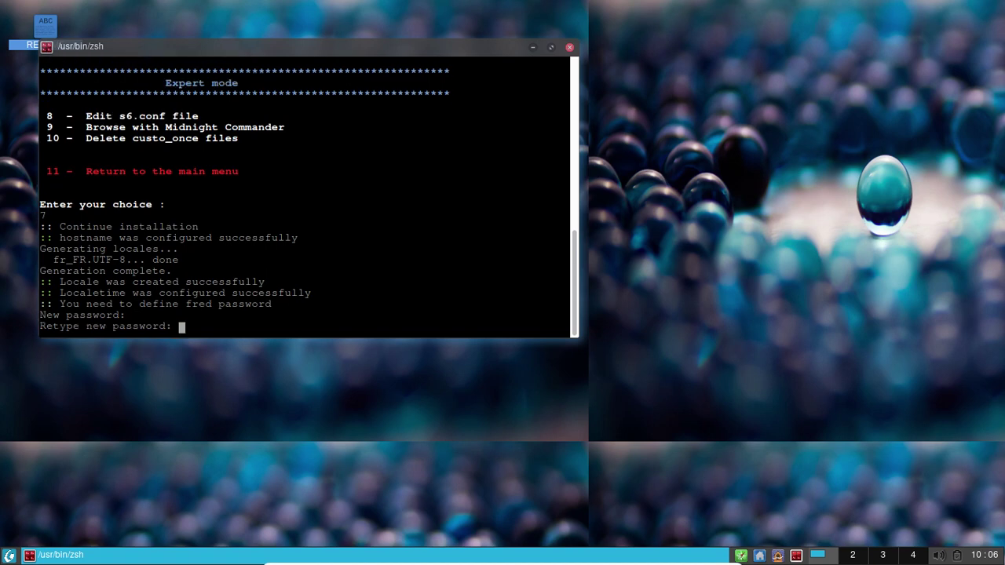
{"action": "key", "text": "Return"}
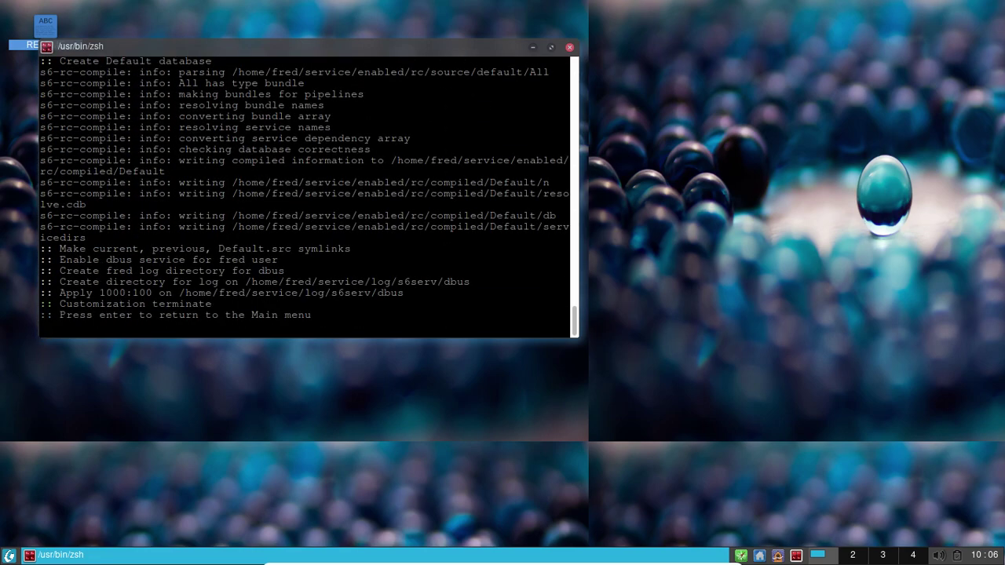
{"action": "key", "text": "Return"}
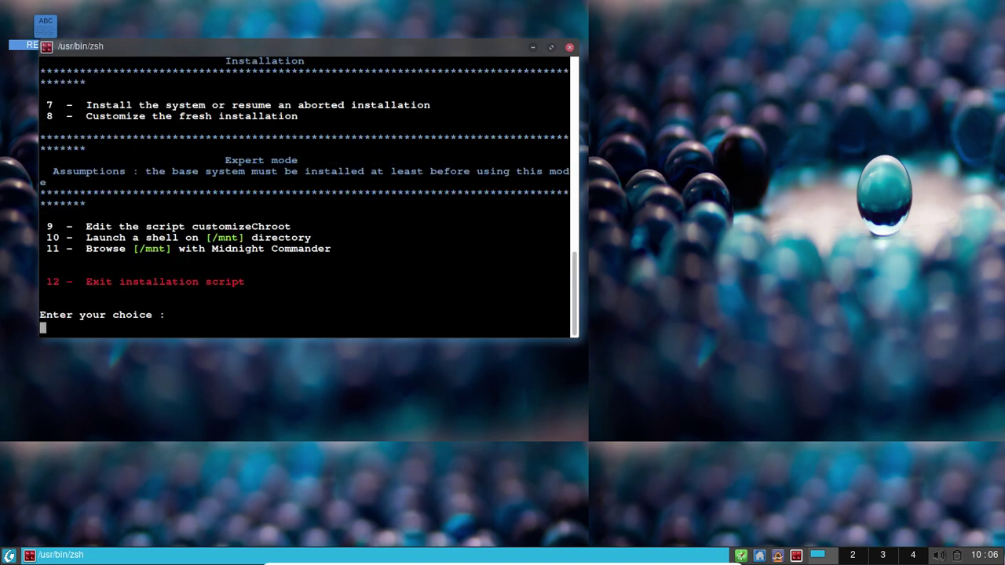
Step: Exit the installation script and close the terminal session
{"action": "type", "text": "12"}
{"action": "key", "text": "Return"}
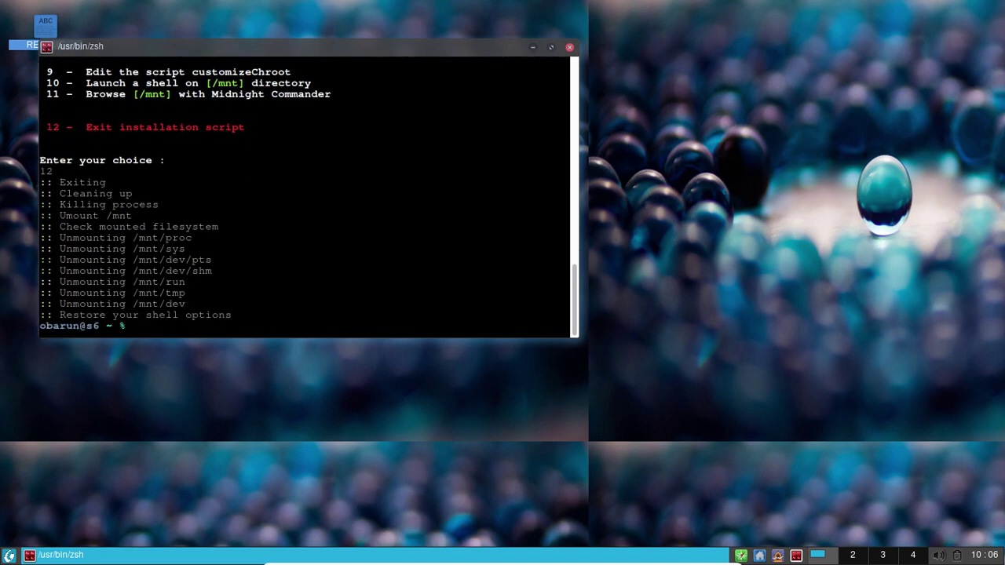
{"action": "type", "text": "exit"}
{"action": "key", "text": "Return"}
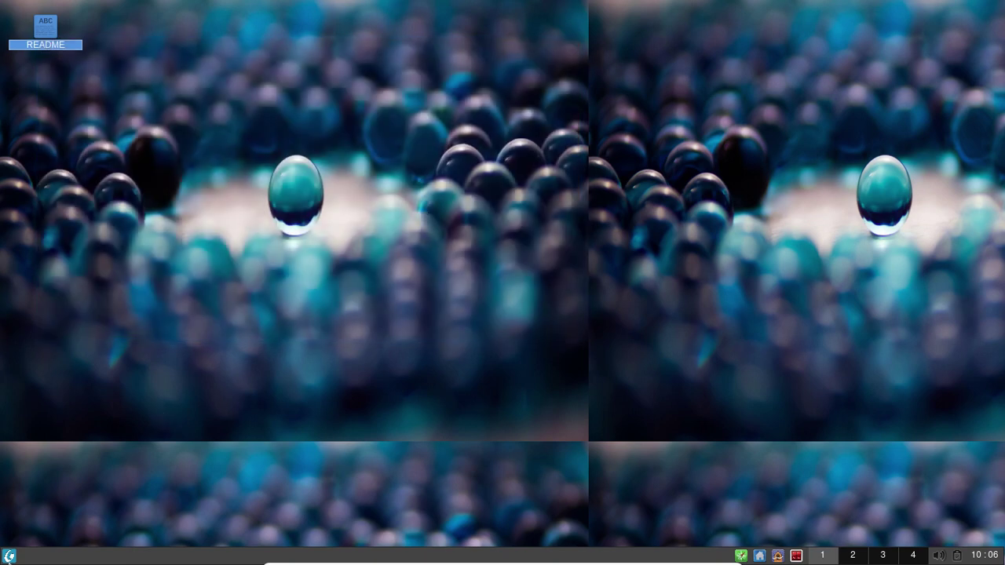
Step: Restart the virtual machine from the live desktop and boot the installed system
{"action": "left_click", "coordinate": [11, 556]}
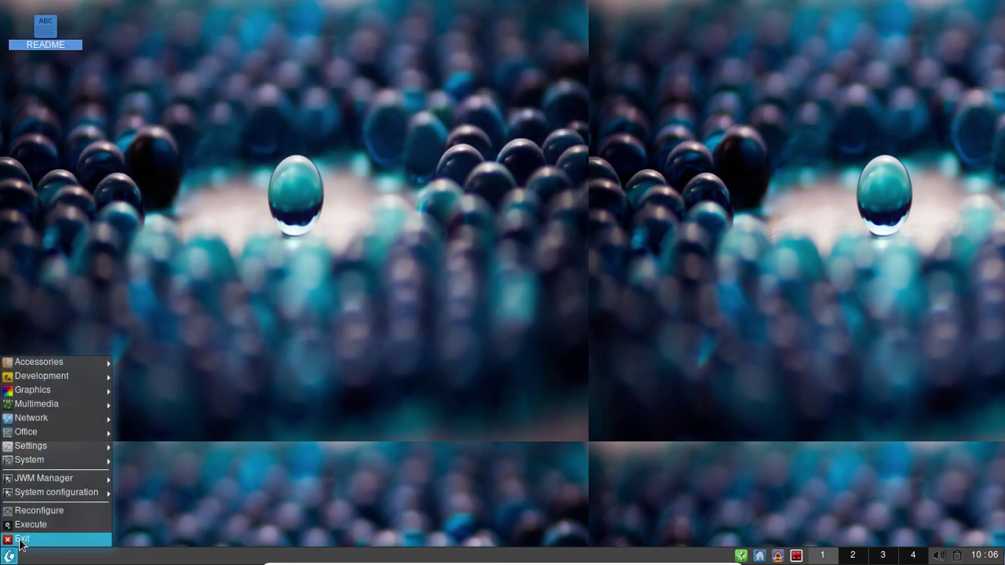
{"action": "left_click", "coordinate": [21, 542]}
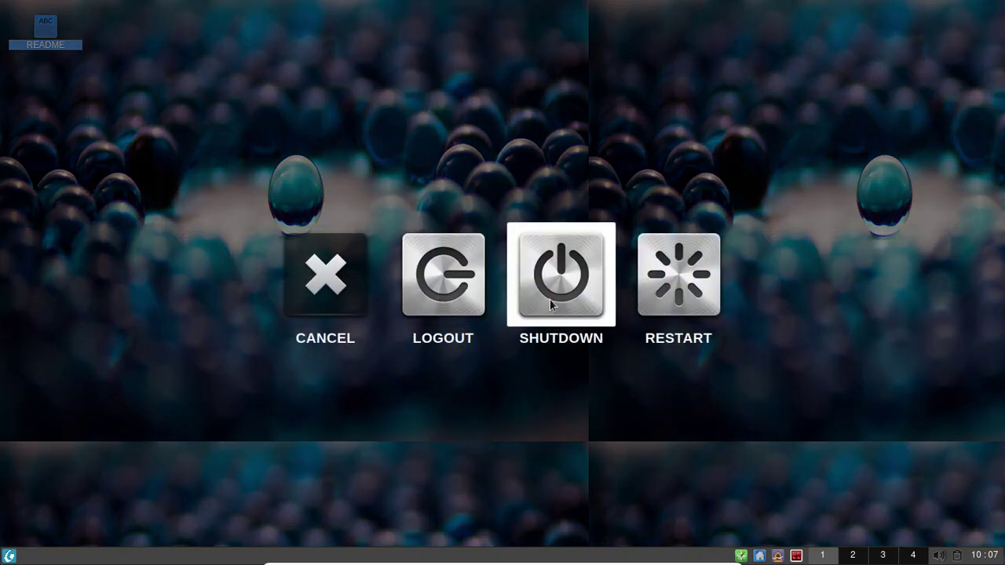
{"action": "left_click", "coordinate": [633, 294]}
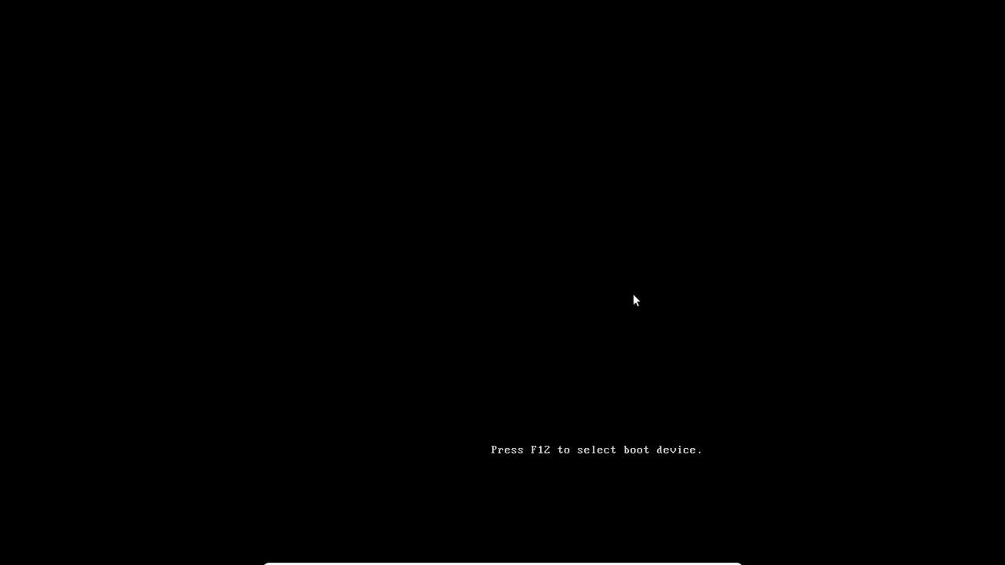
{"action": "key", "text": "Return"}
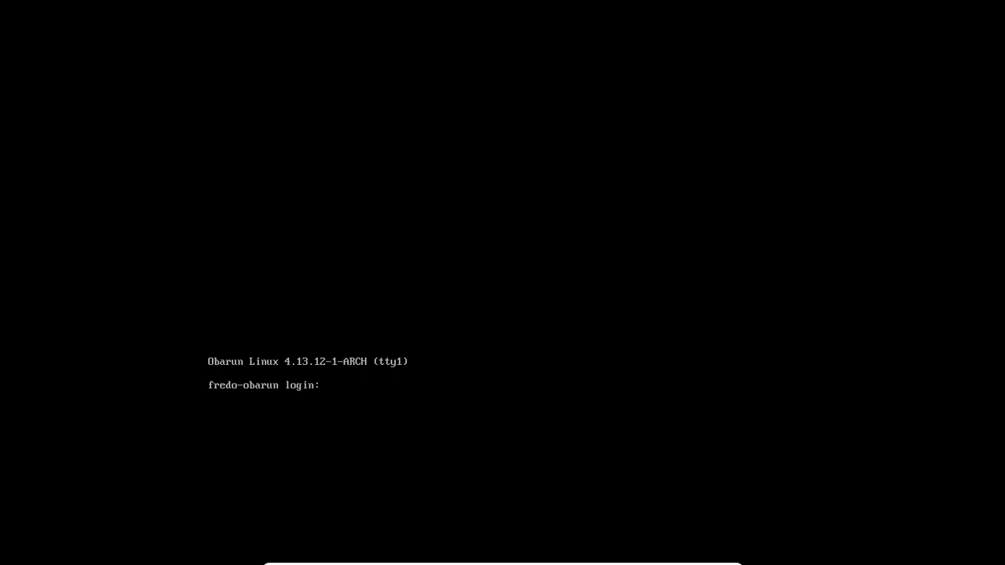
Step: Log in at the console with the new user name and the account password
{"action": "type", "text": "fred"}
{"action": "key", "text": "Return"}
{"action": "key", "text": "Return"}
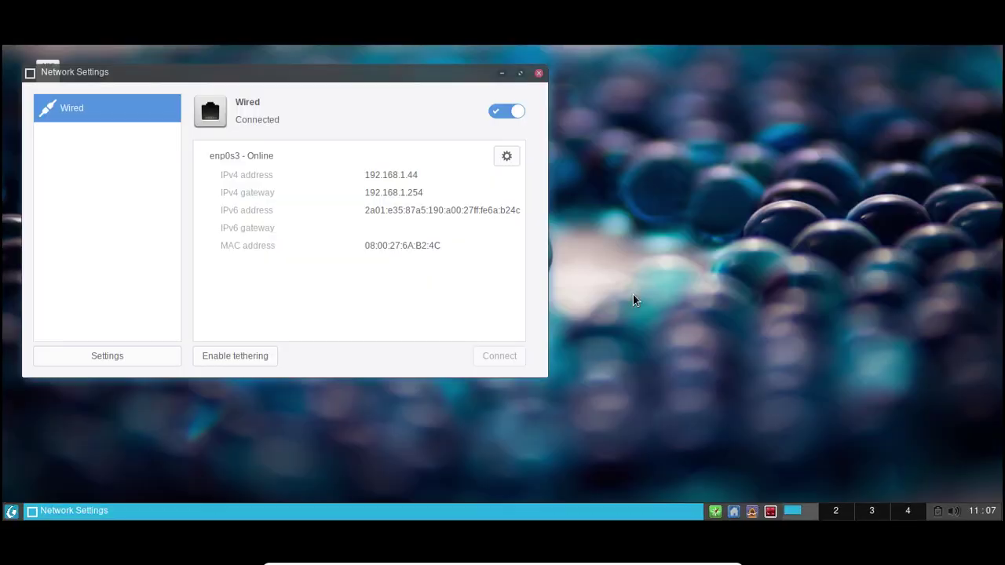
Step: Close the Network Settings window and bring up the desktop's context menu
{"action": "left_click", "coordinate": [539, 74]}
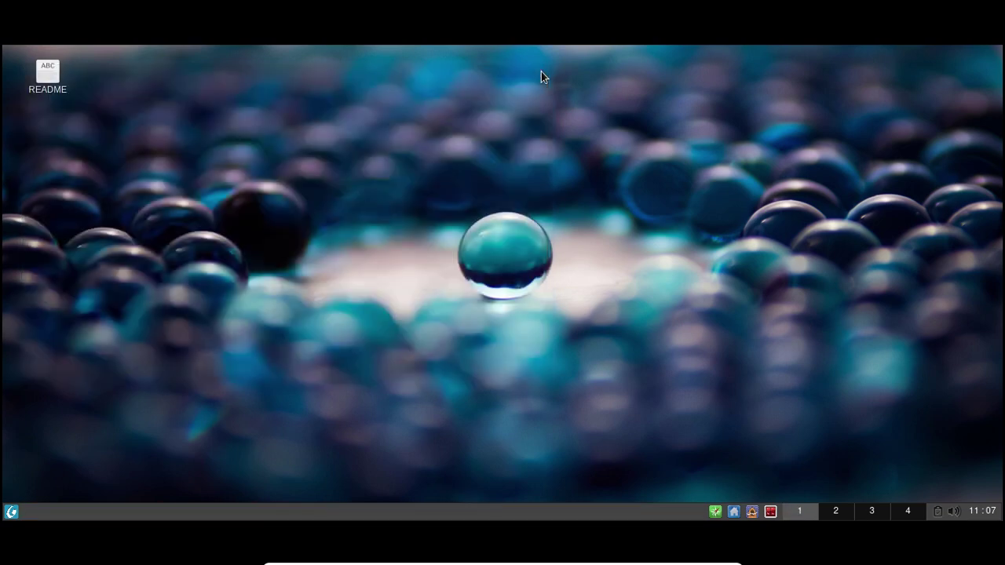
{"action": "key", "text": "Control_R+f"}
{"action": "key", "text": "Control_R+f"}
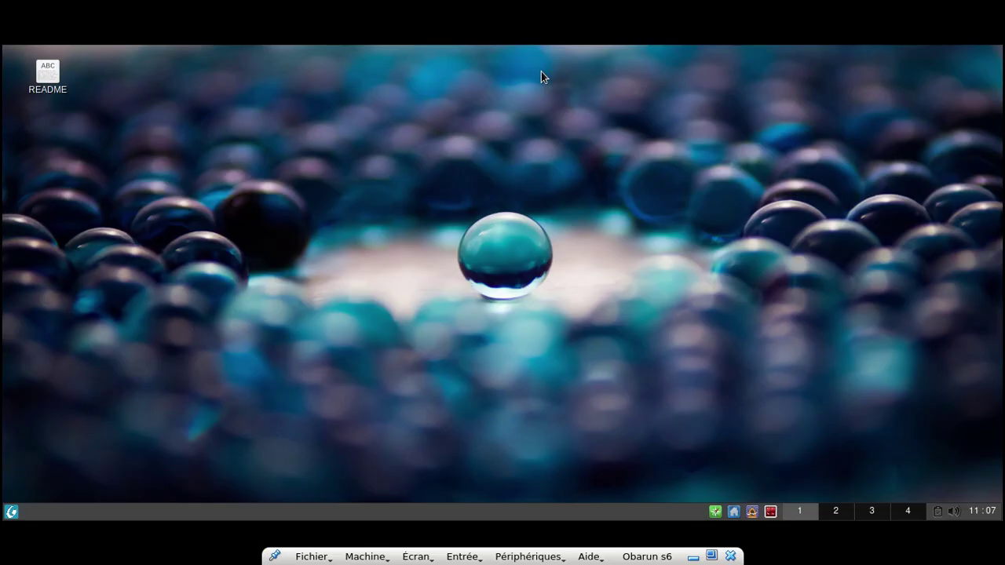
{"action": "right_click", "coordinate": [297, 102]}
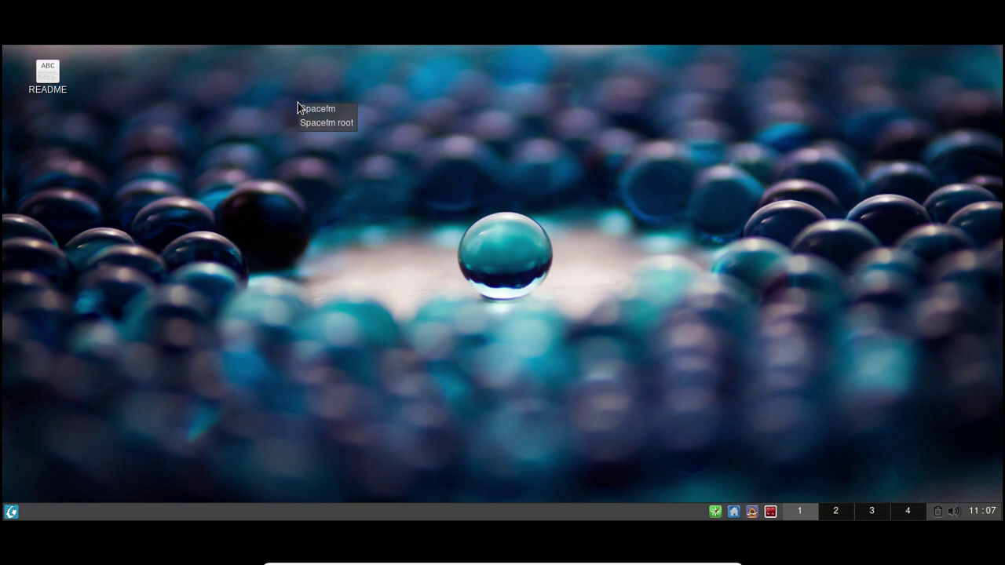
Step: Set the VGA-1 screen resolution to 1366x768 in ARandR, apply it and close the editor
{"action": "left_click", "coordinate": [11, 512]}
{"action": "mouse_move", "coordinate": [58, 422]}
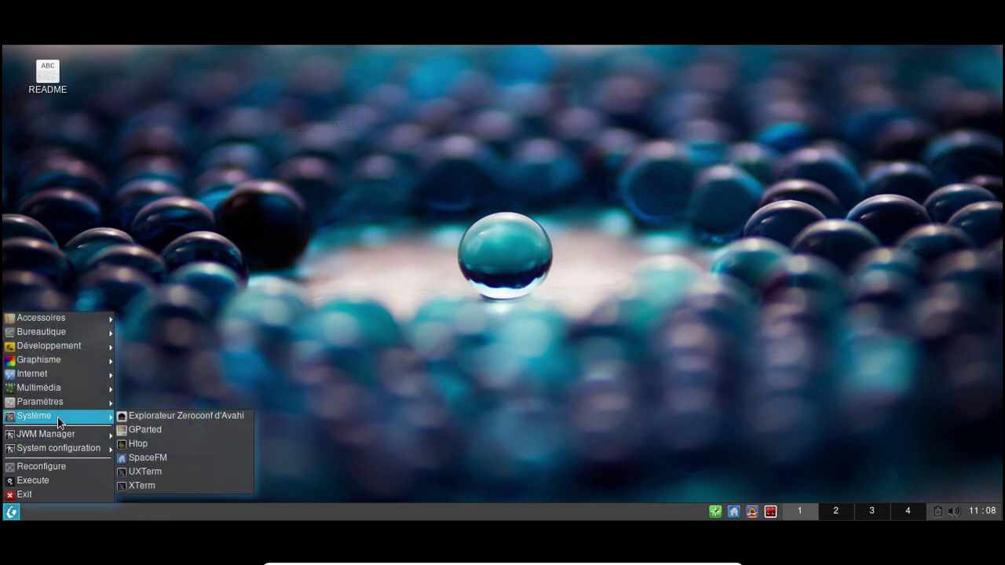
{"action": "mouse_move", "coordinate": [53, 402]}
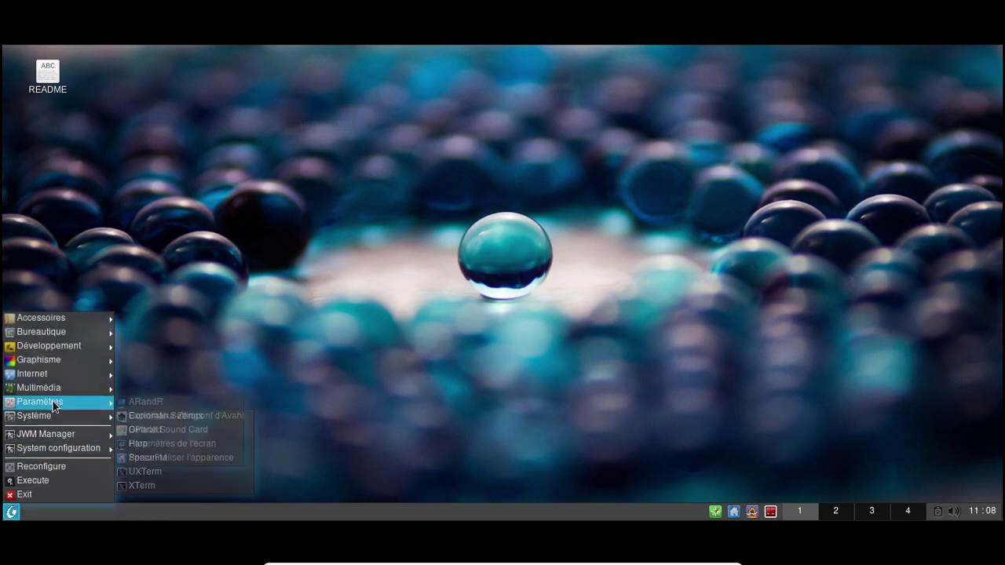
{"action": "left_click", "coordinate": [138, 403]}
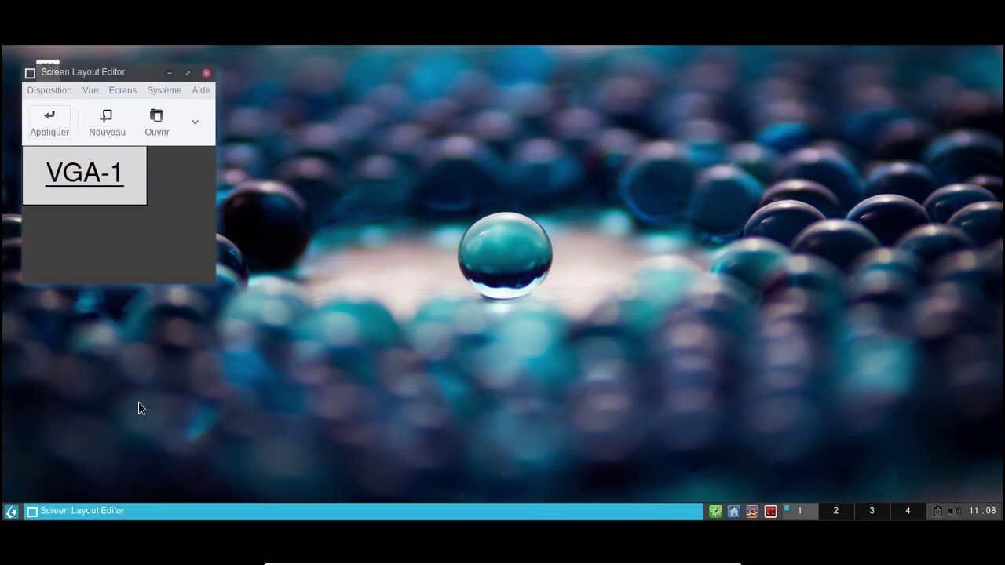
{"action": "left_click", "coordinate": [158, 93]}
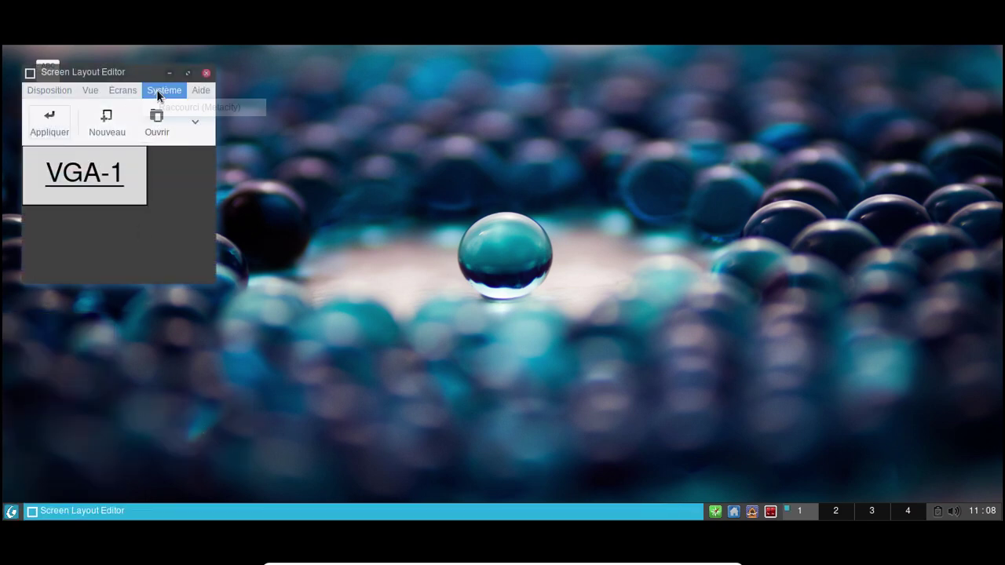
{"action": "mouse_move", "coordinate": [122, 90]}
{"action": "mouse_move", "coordinate": [126, 110]}
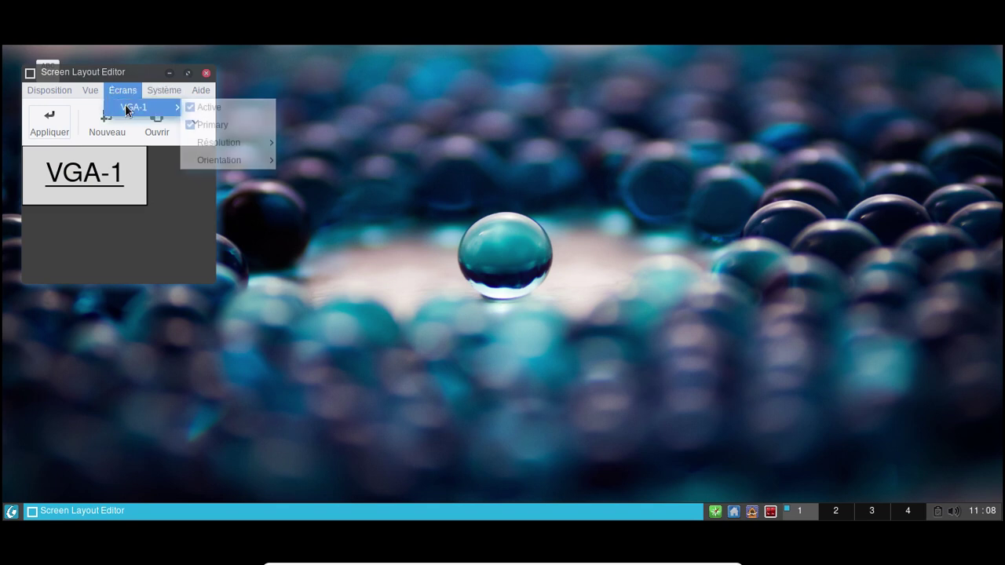
{"action": "mouse_move", "coordinate": [231, 143]}
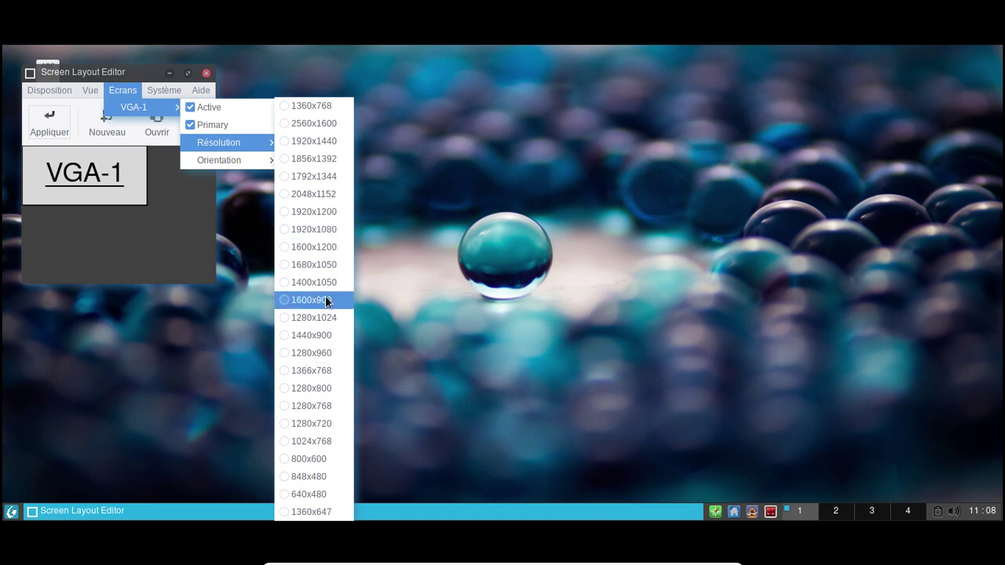
{"action": "left_click", "coordinate": [317, 371]}
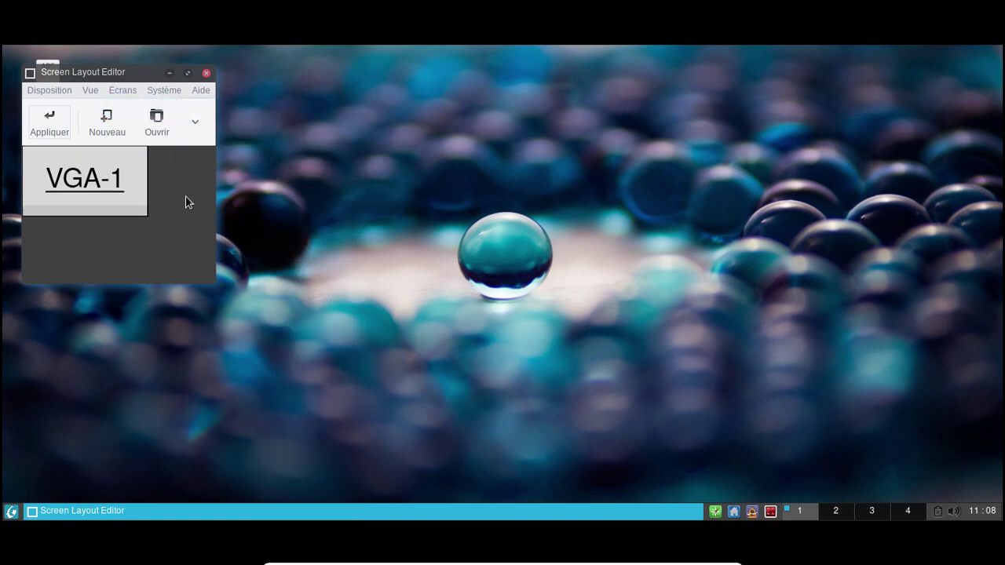
{"action": "left_click", "coordinate": [62, 125]}
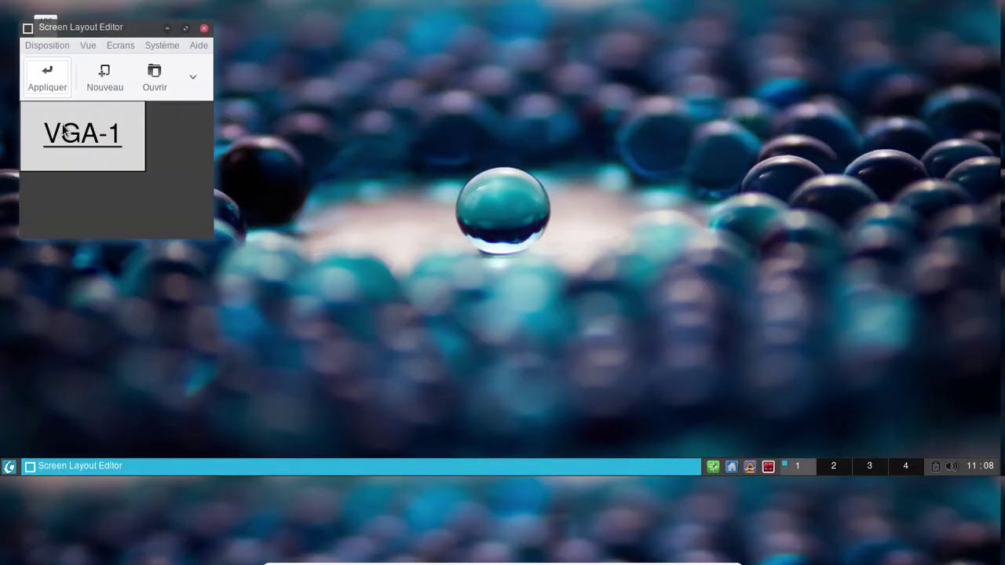
{"action": "left_click", "coordinate": [203, 29]}
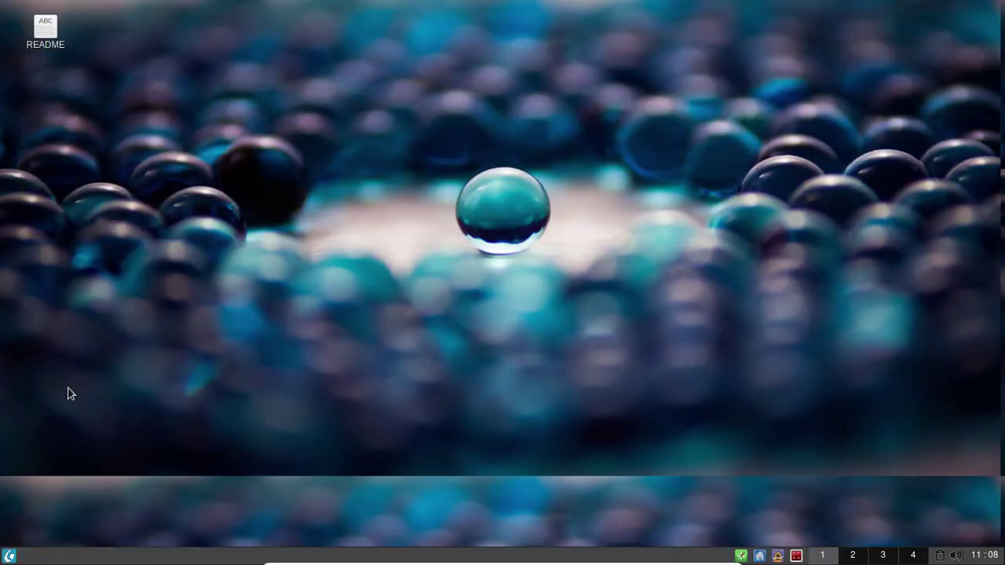
Step: Log out of the JWM desktop session
{"action": "left_click", "coordinate": [8, 557]}
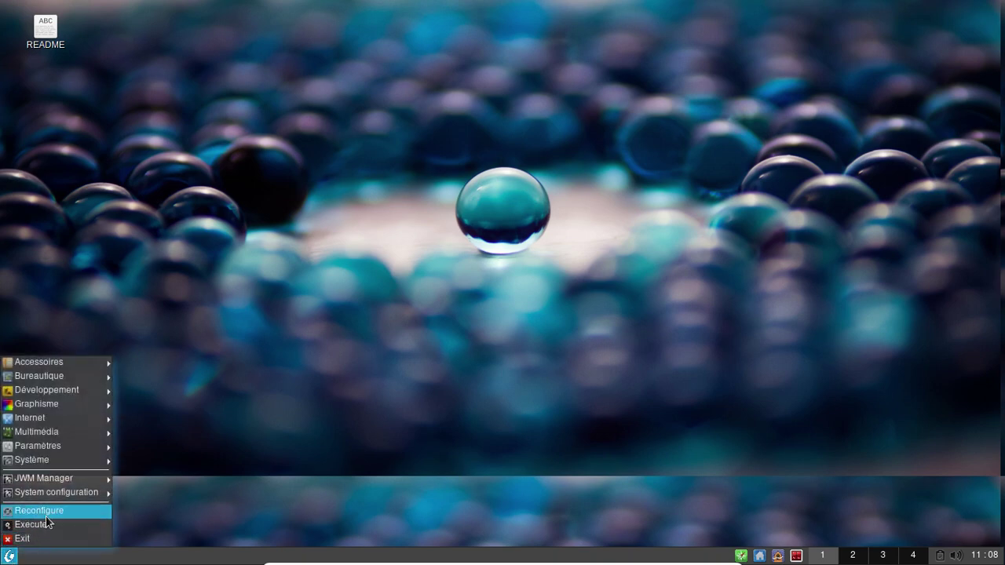
{"action": "left_click", "coordinate": [41, 540]}
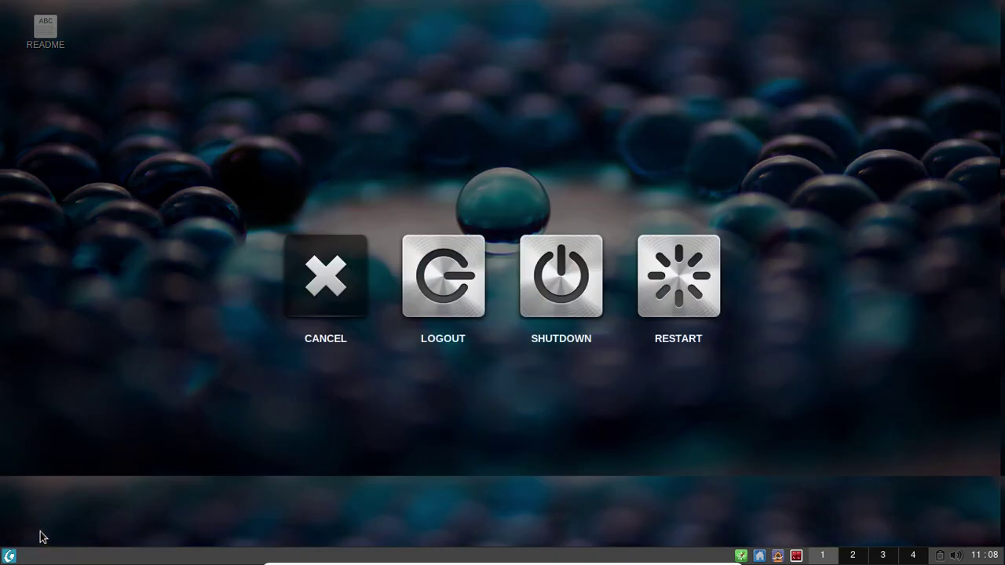
{"action": "left_click", "coordinate": [436, 277]}
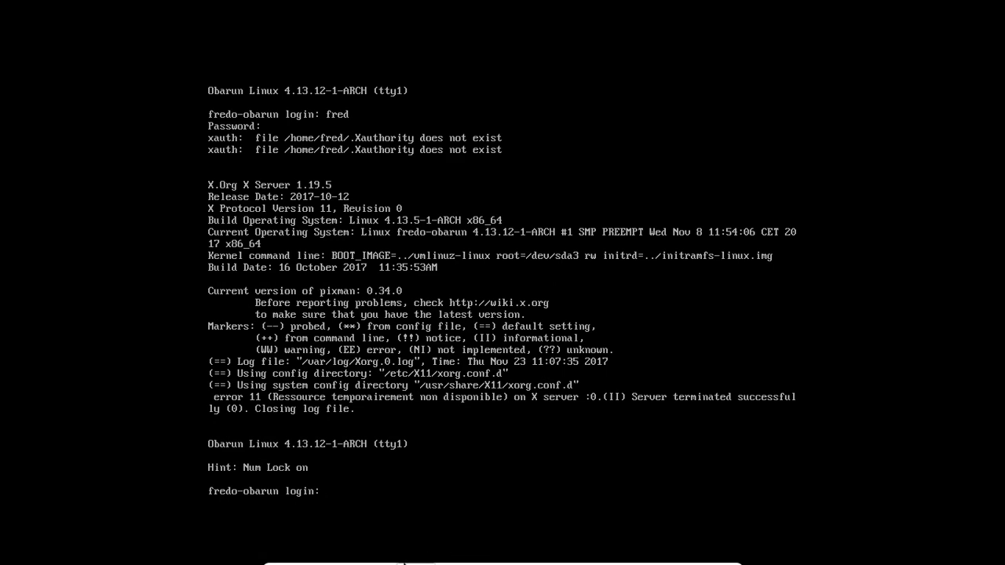
Step: Switch the virtual machine out of full-screen mode and back into it
{"action": "left_click", "coordinate": [415, 556]}
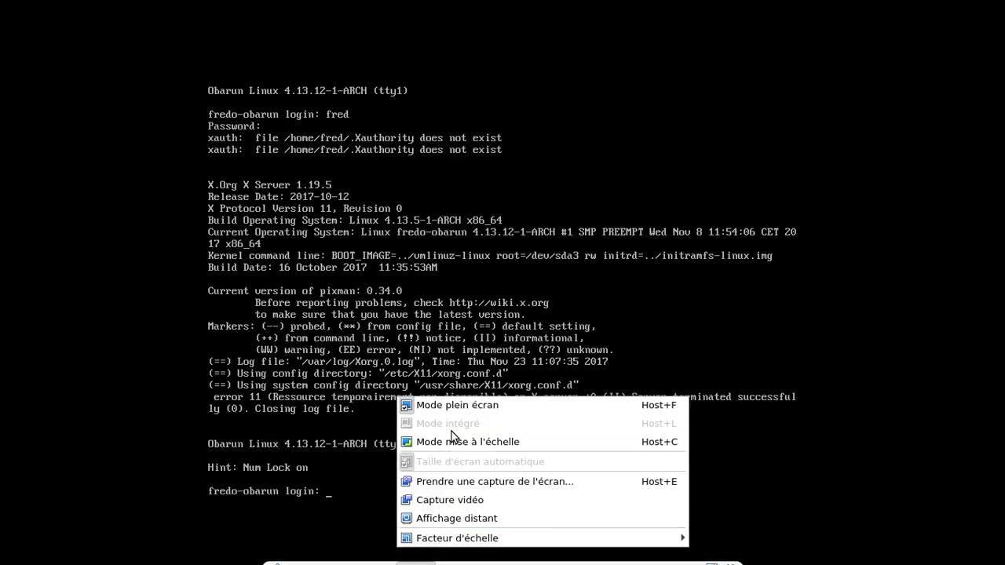
{"action": "left_click", "coordinate": [443, 404]}
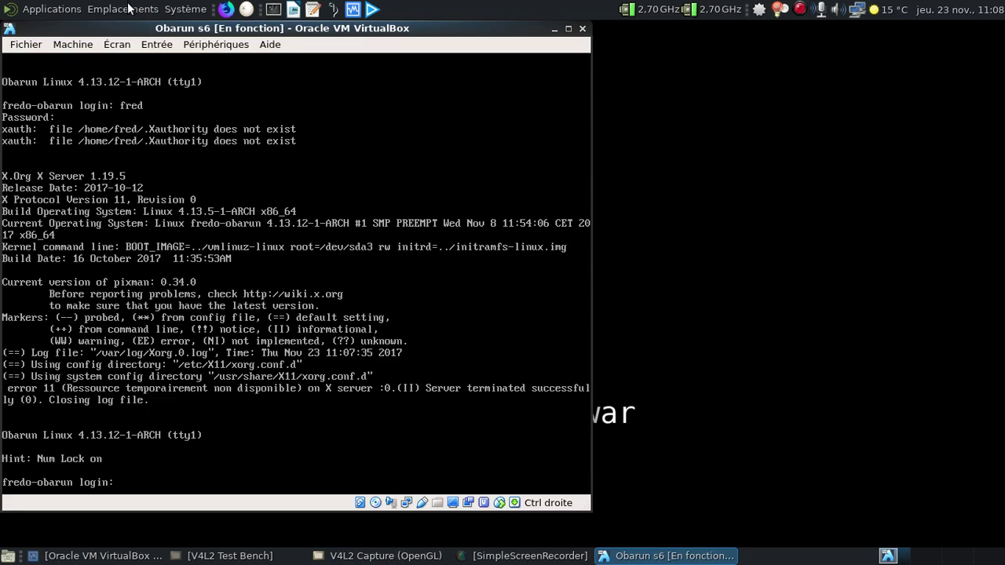
{"action": "left_click", "coordinate": [126, 45]}
{"action": "left_click", "coordinate": [130, 67]}
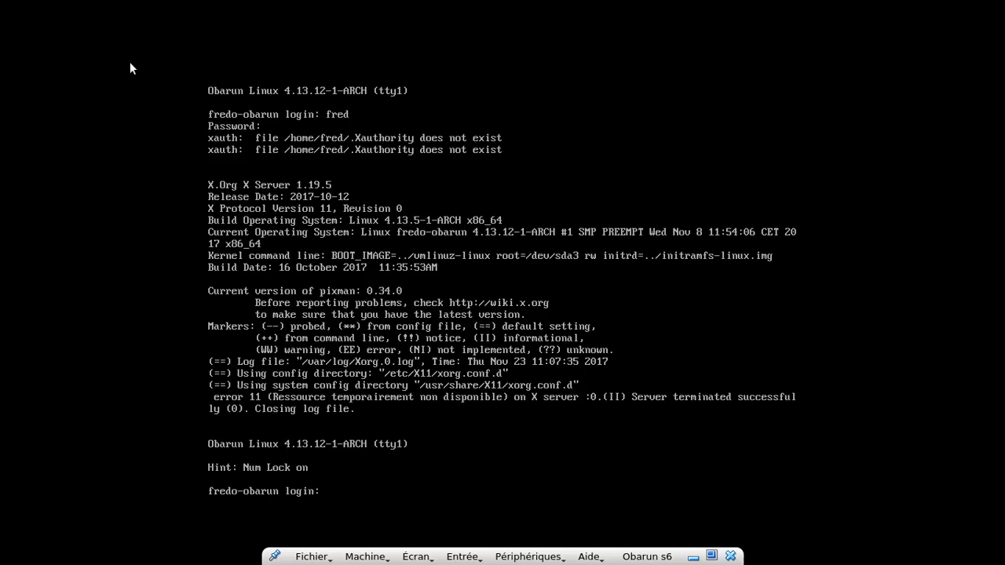
Step: Log back in at the console with the user name and the account password
{"action": "type", "text": "fred"}
{"action": "key", "text": "Return"}
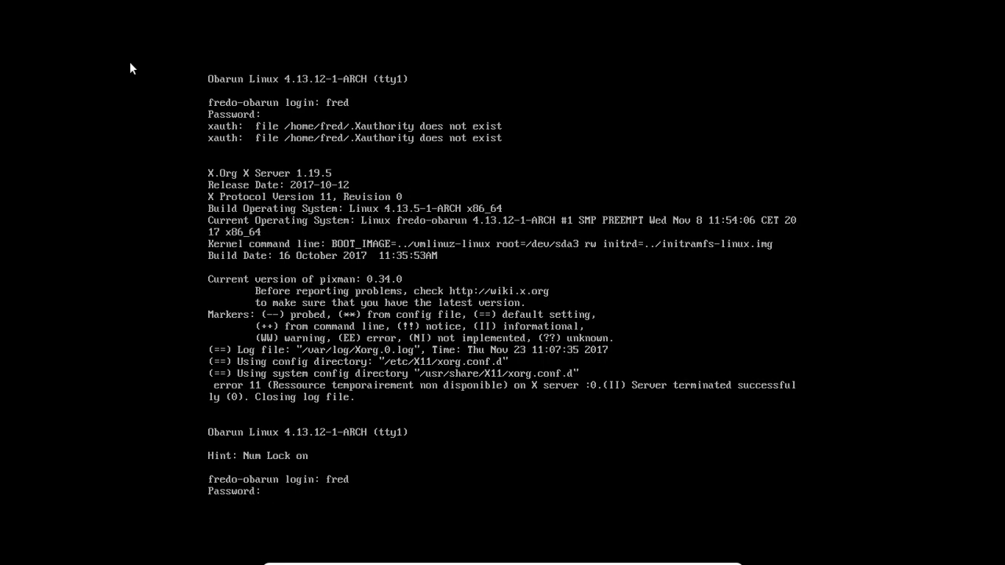
{"action": "key", "text": "Return"}
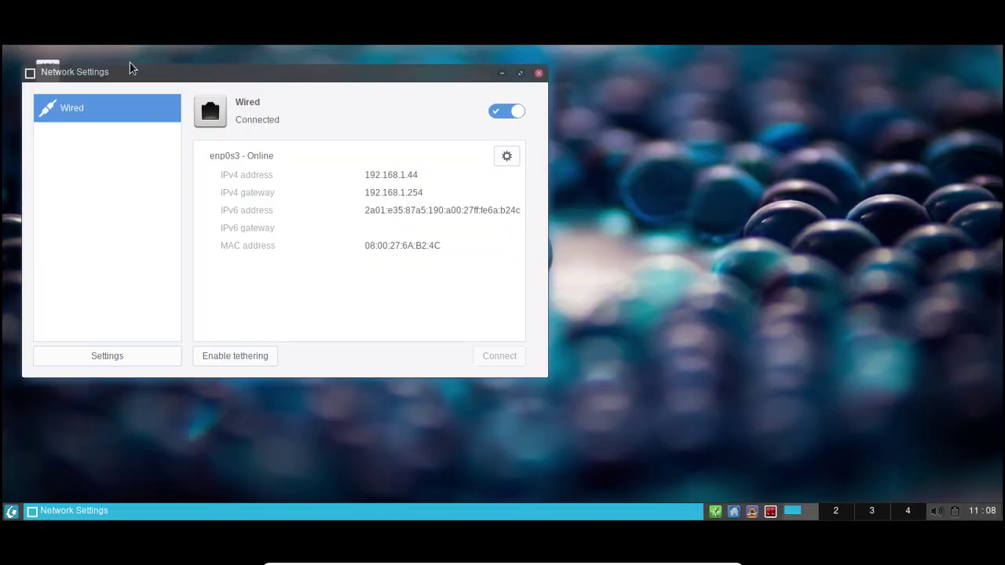
Step: Close the Network Settings window and open the ARandR screen layout editor
{"action": "left_click", "coordinate": [539, 75]}
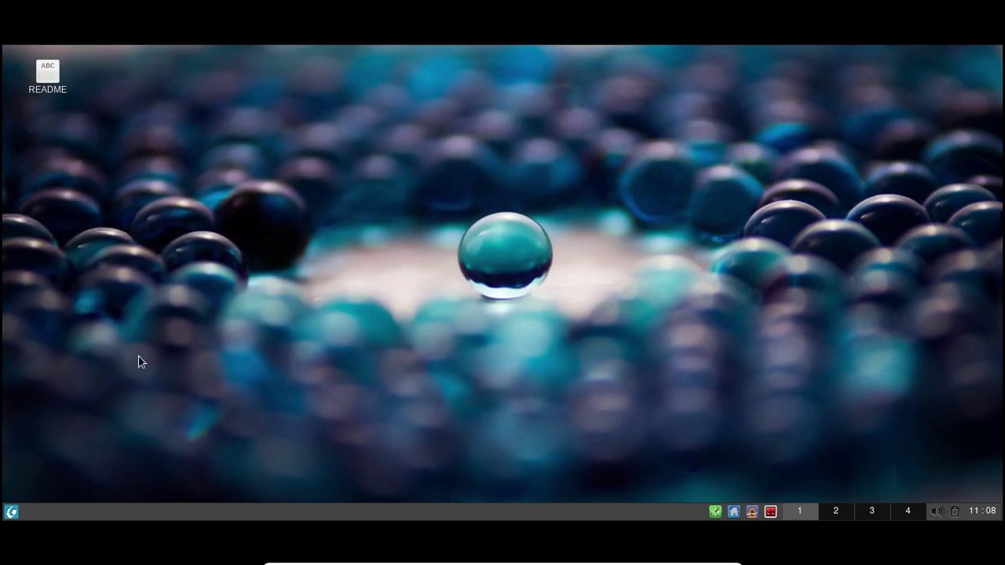
{"action": "left_click", "coordinate": [11, 514]}
{"action": "mouse_move", "coordinate": [70, 405]}
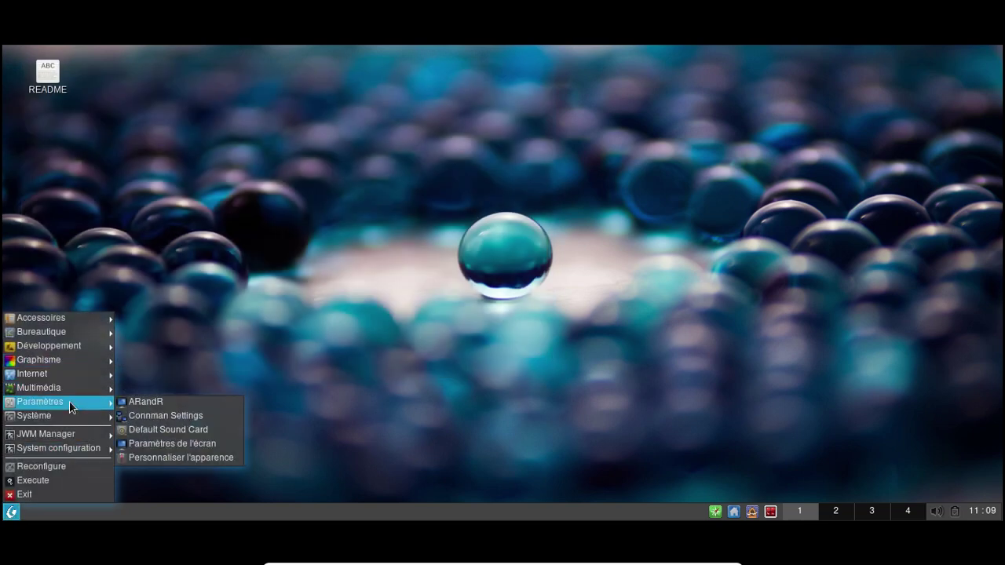
{"action": "left_click", "coordinate": [154, 402]}
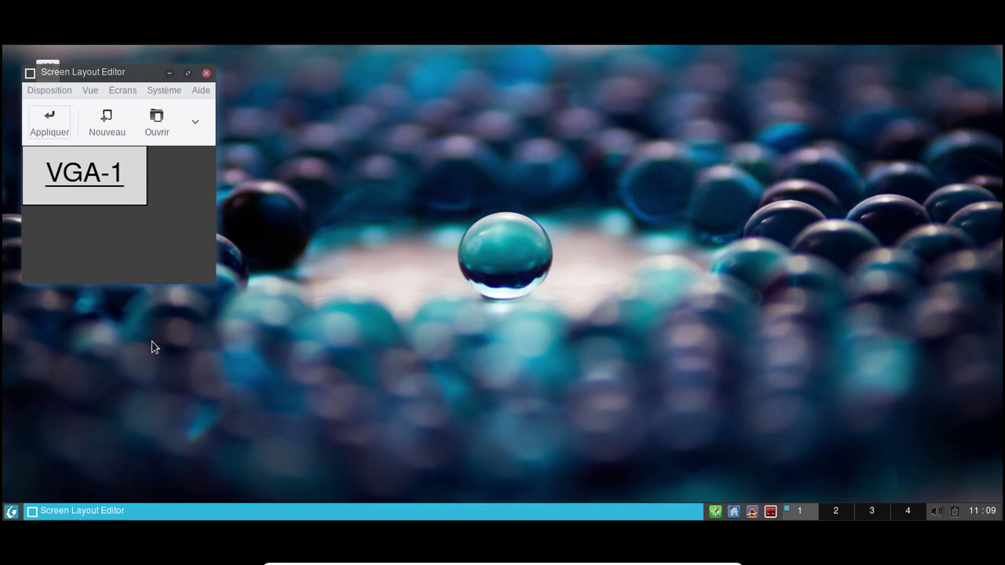
Step: Change the VGA-1 resolution to 1366x768, apply the layout and close the Screen Layout Editor
{"action": "left_click", "coordinate": [58, 90]}
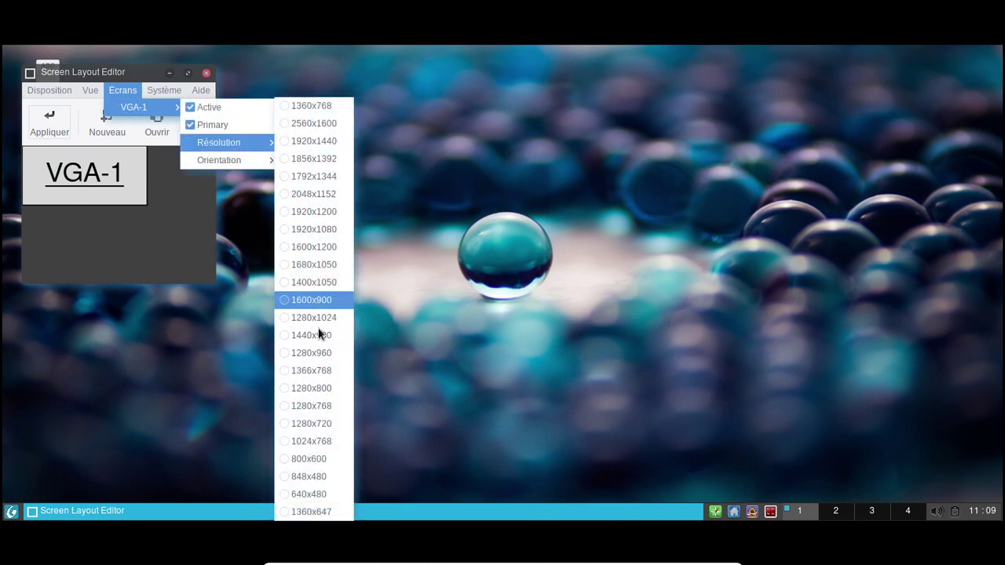
{"action": "left_click", "coordinate": [283, 375]}
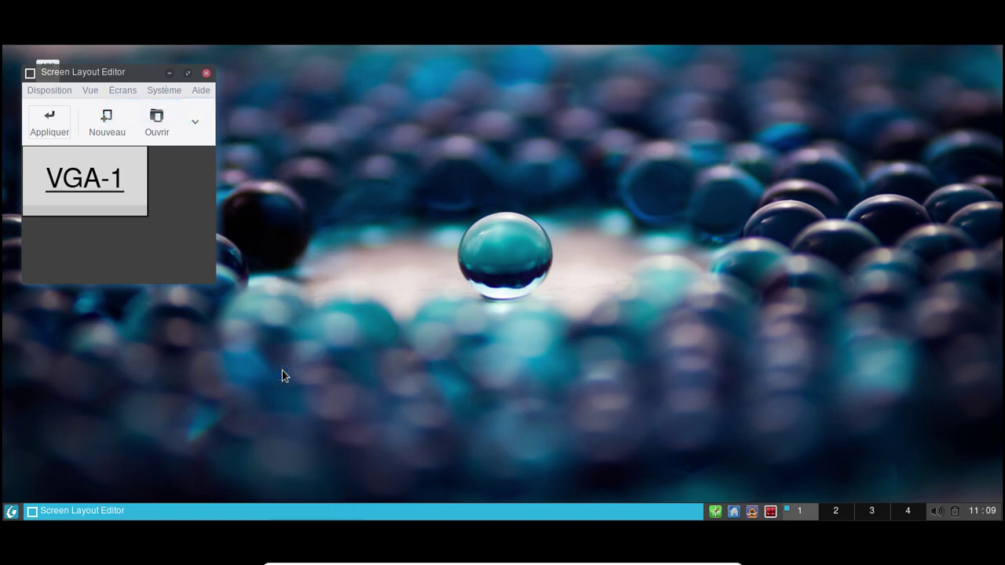
{"action": "left_click", "coordinate": [57, 130]}
{"action": "left_click", "coordinate": [193, 80]}
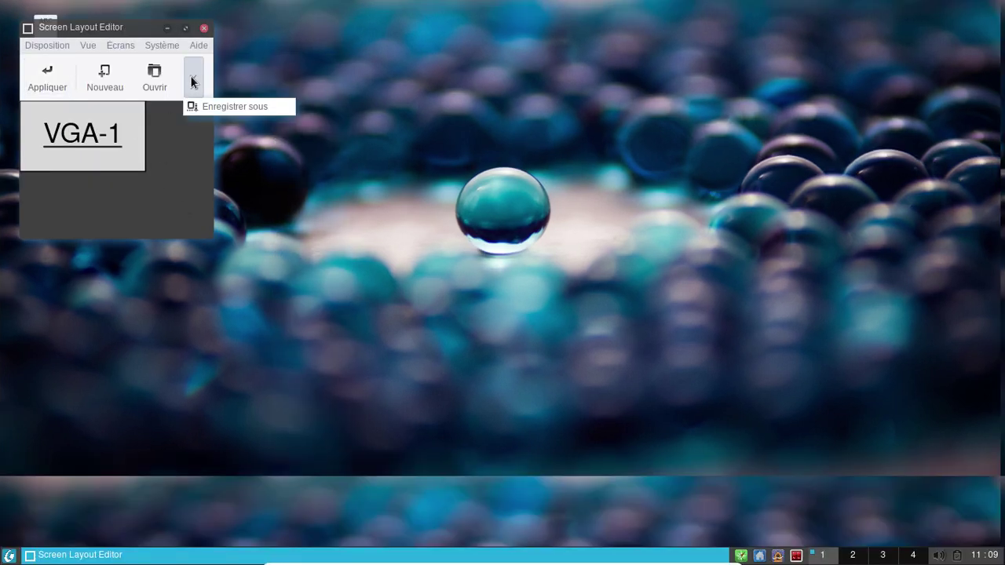
{"action": "left_click", "coordinate": [204, 30]}
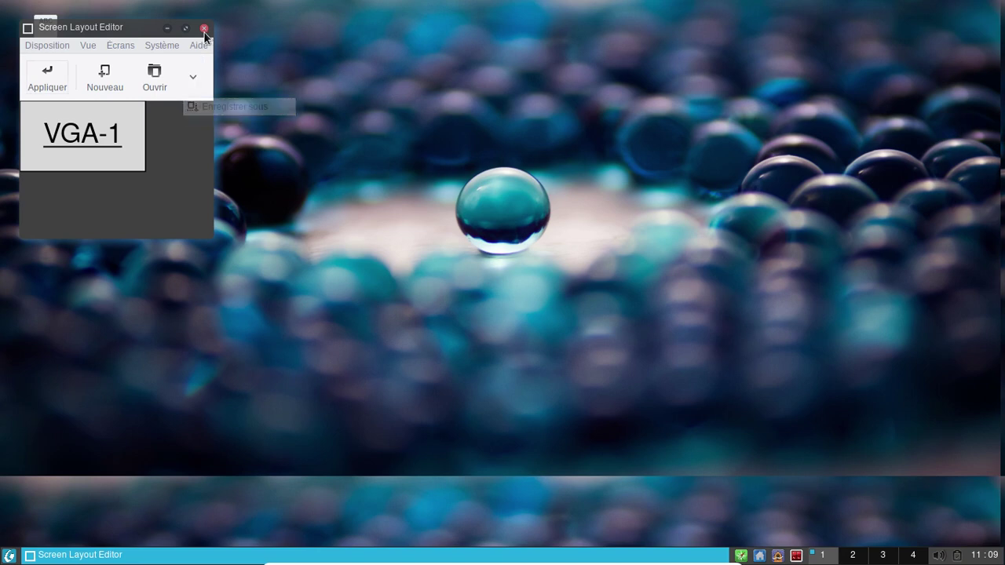
{"action": "left_click", "coordinate": [204, 29]}
Step: Open Paramètres de l'écran, apply and validate the 1366x768 resolution for the VGA monitor, and close the dialog
{"action": "right_click", "coordinate": [306, 118]}
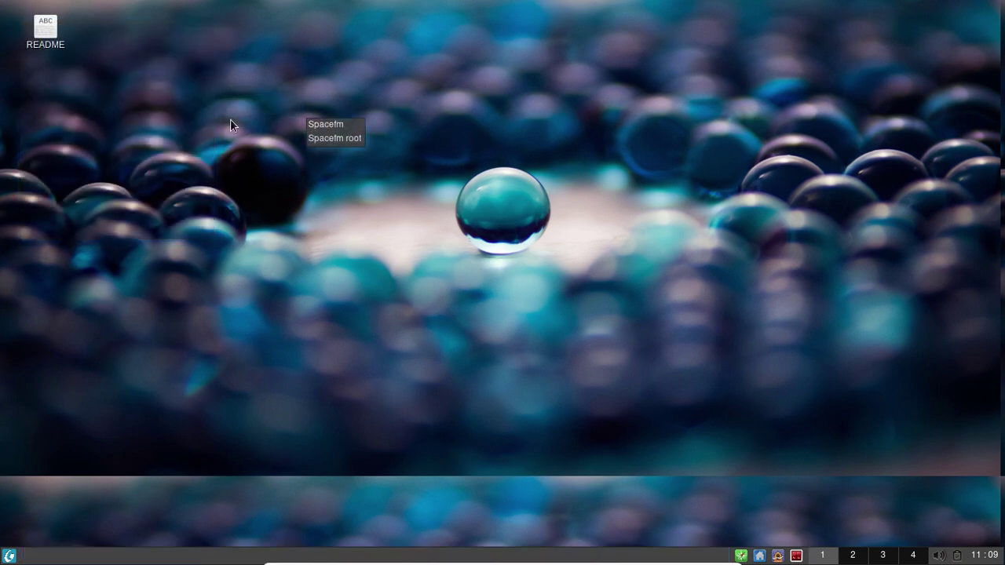
{"action": "left_click", "coordinate": [9, 556]}
{"action": "mouse_move", "coordinate": [51, 464]}
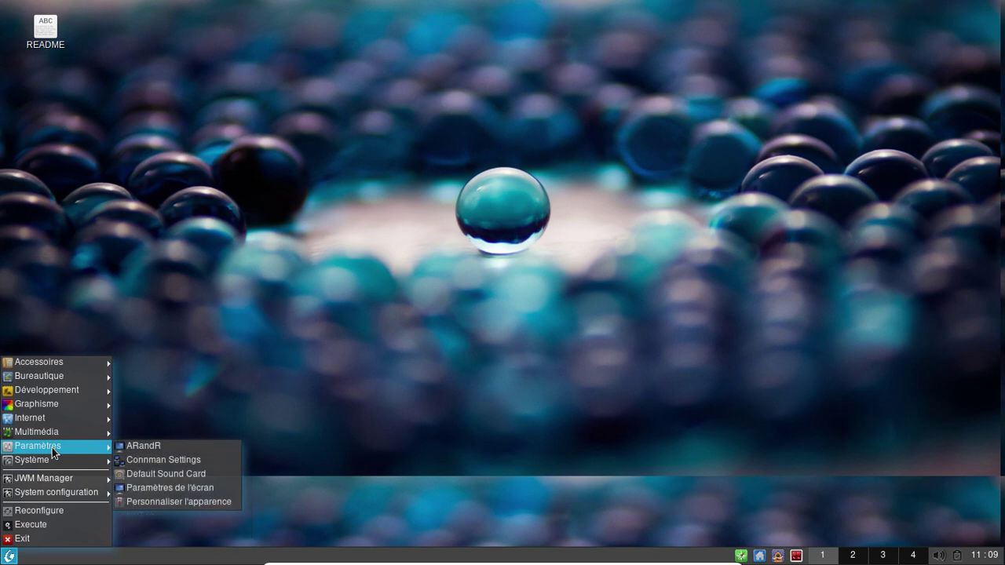
{"action": "left_click", "coordinate": [174, 489]}
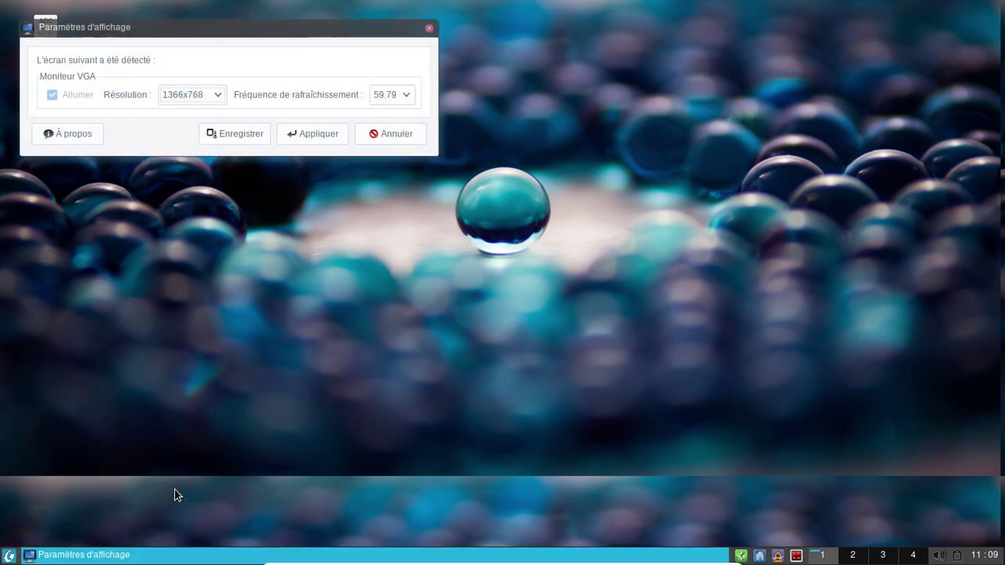
{"action": "left_click", "coordinate": [308, 134]}
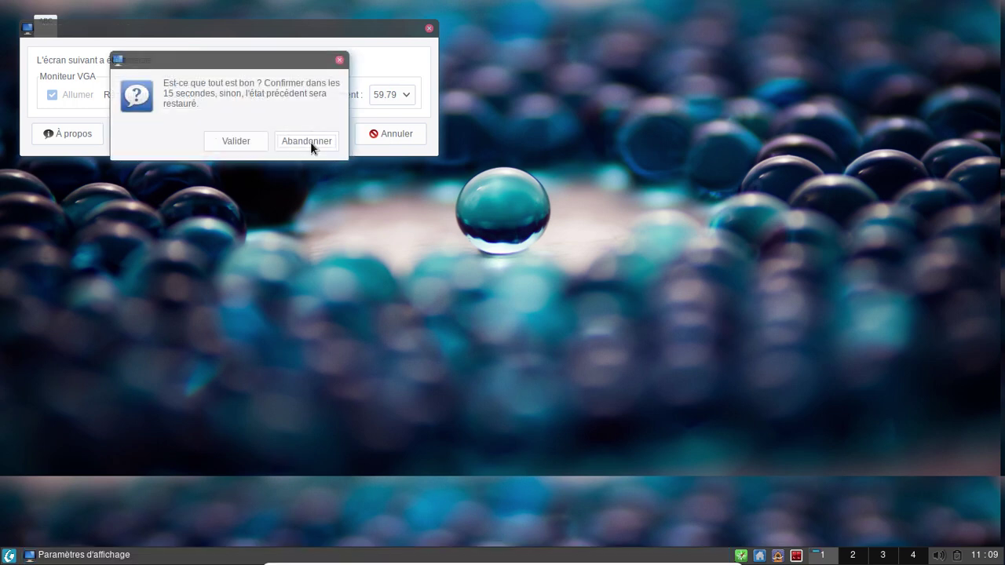
{"action": "left_click", "coordinate": [238, 143]}
{"action": "left_click", "coordinate": [411, 136]}
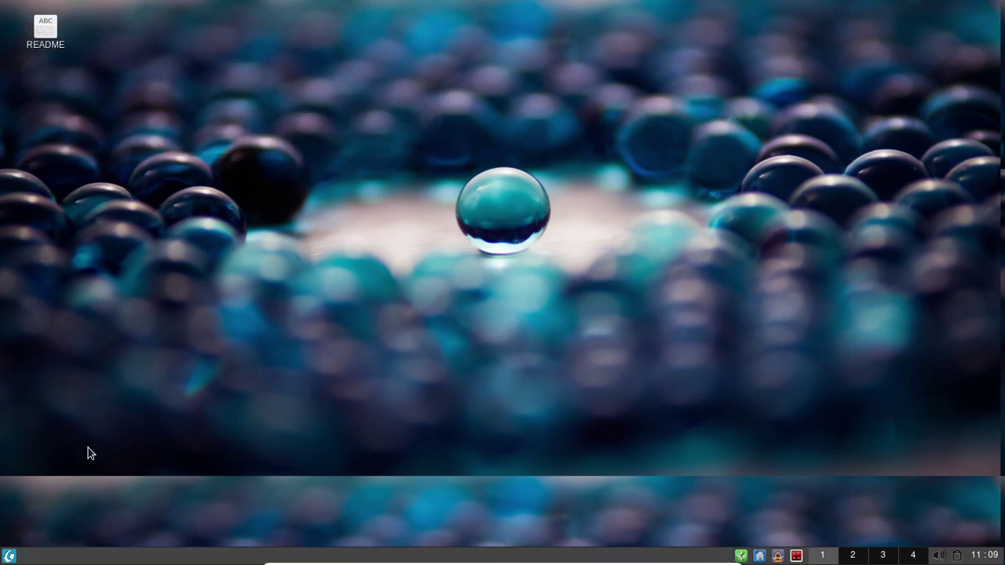
Step: Look through the Multimédia, Développement, Accessoires and Système application categories and try to launch GParted
{"action": "left_click", "coordinate": [9, 556]}
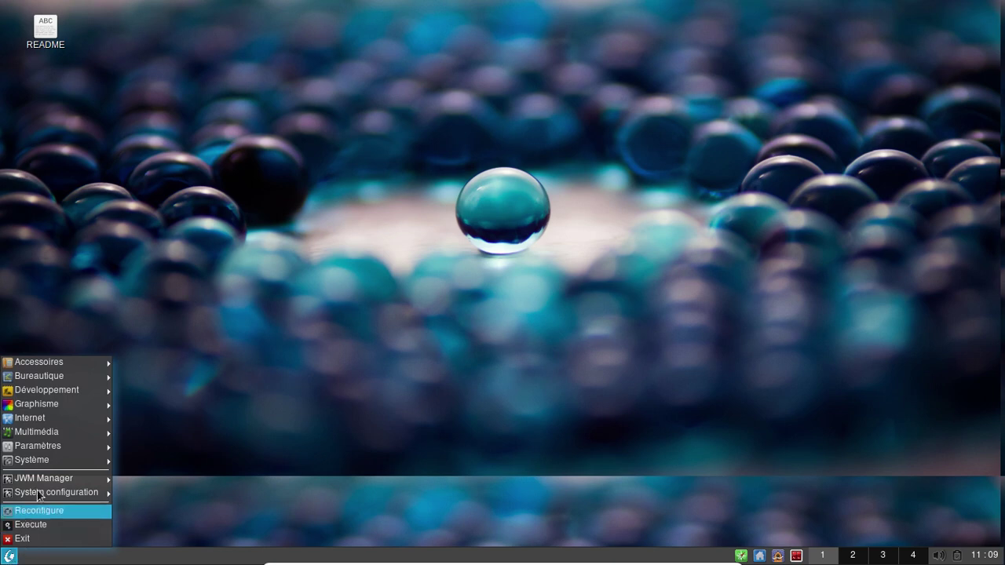
{"action": "mouse_move", "coordinate": [60, 429]}
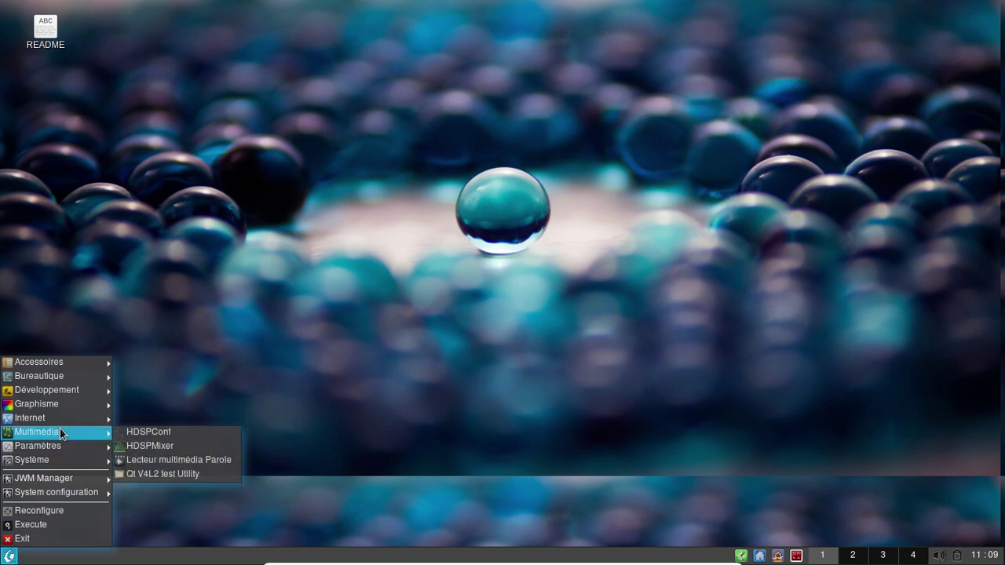
{"action": "mouse_move", "coordinate": [56, 392]}
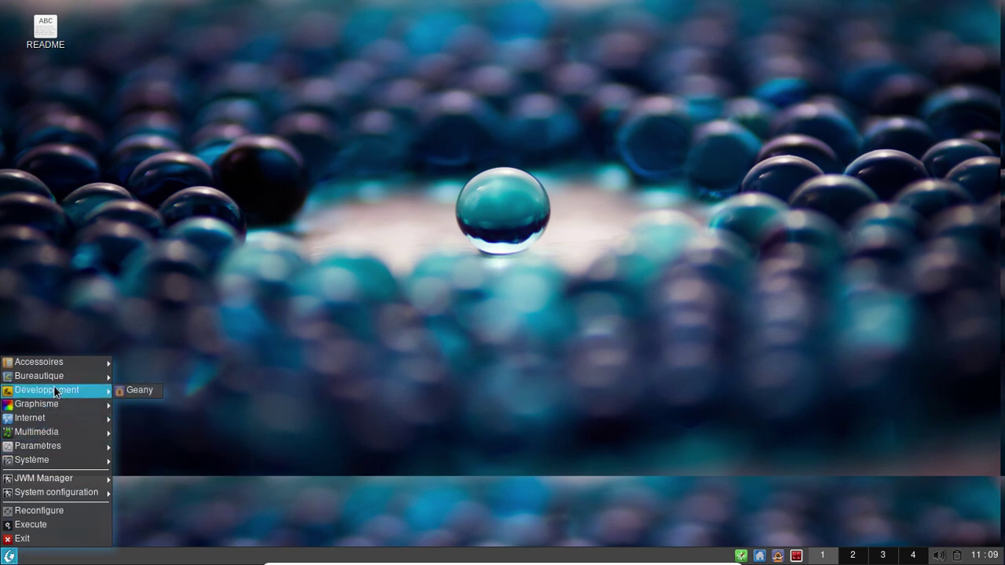
{"action": "mouse_move", "coordinate": [49, 366]}
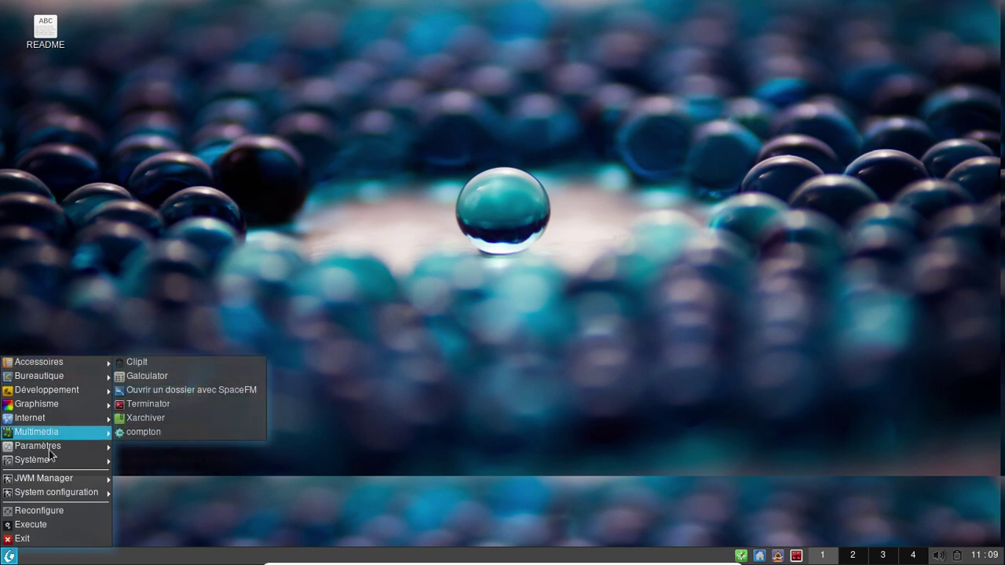
{"action": "mouse_move", "coordinate": [48, 462]}
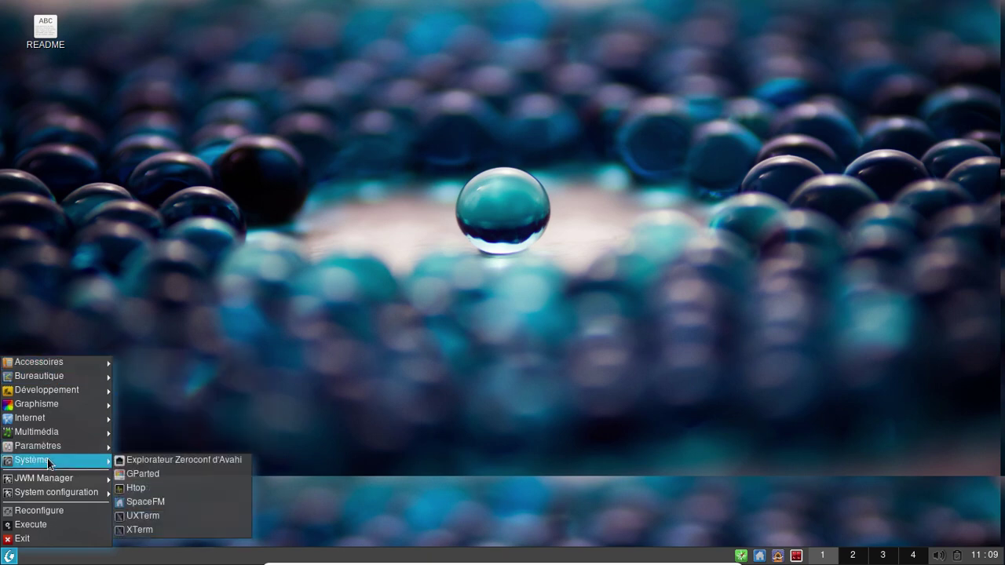
{"action": "left_click", "coordinate": [163, 474]}
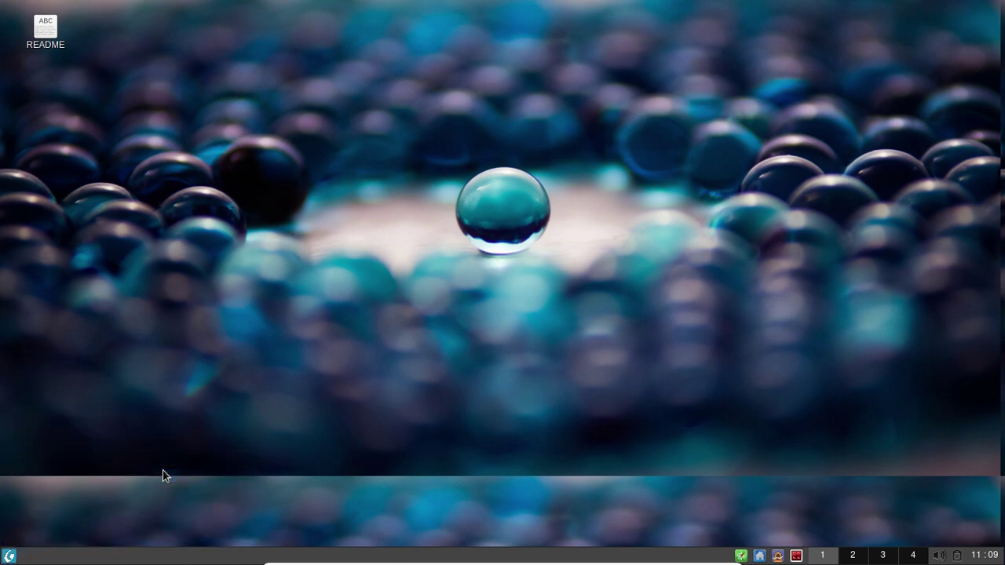
Step: Open a terminal window, place it mid-desktop, and check the installed Paramètres and Internet applications before returning to the terminal
{"action": "left_click", "coordinate": [797, 556]}
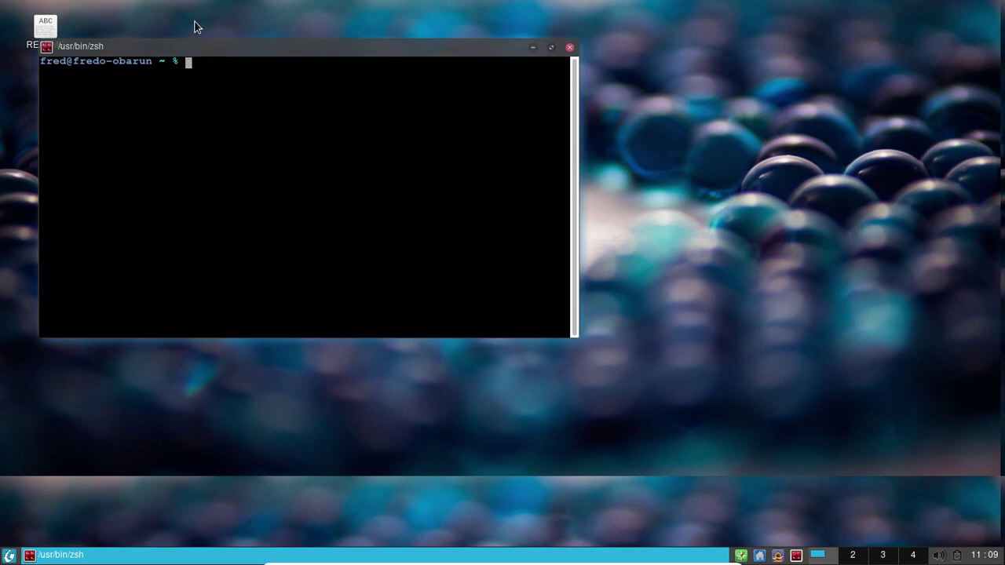
{"action": "left_click_drag", "start_coordinate": [211, 49], "coordinate": [413, 95]}
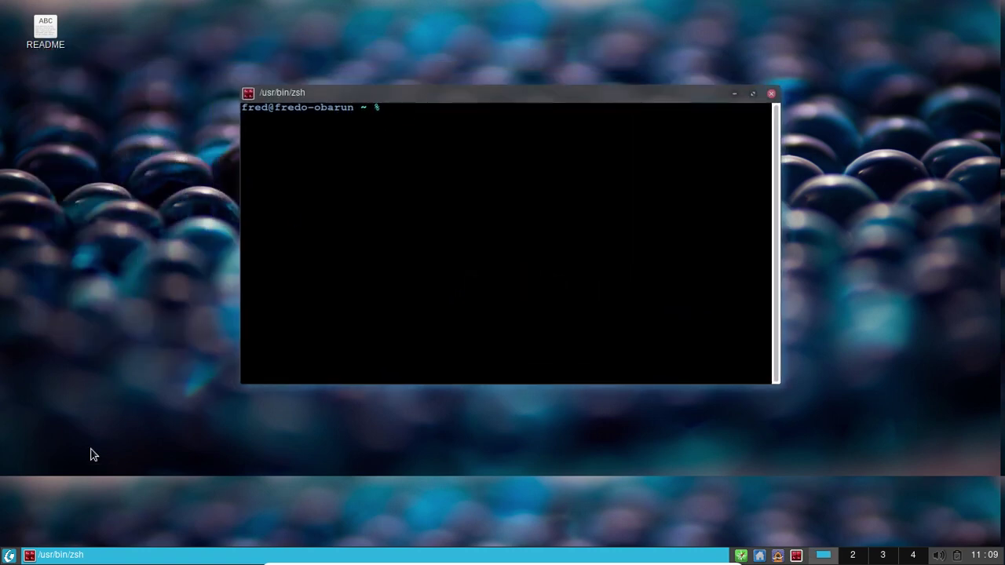
{"action": "left_click", "coordinate": [10, 558]}
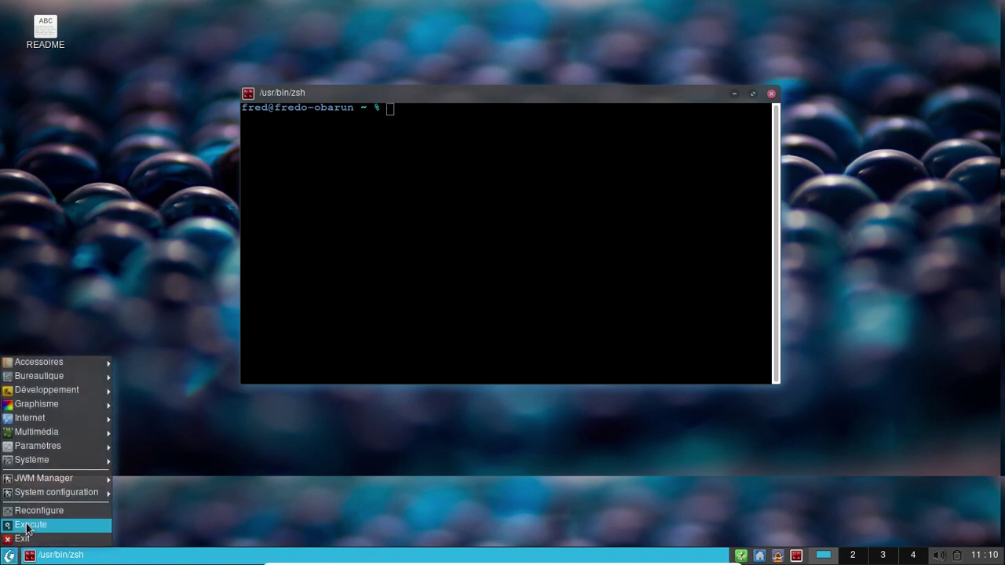
{"action": "mouse_move", "coordinate": [44, 461]}
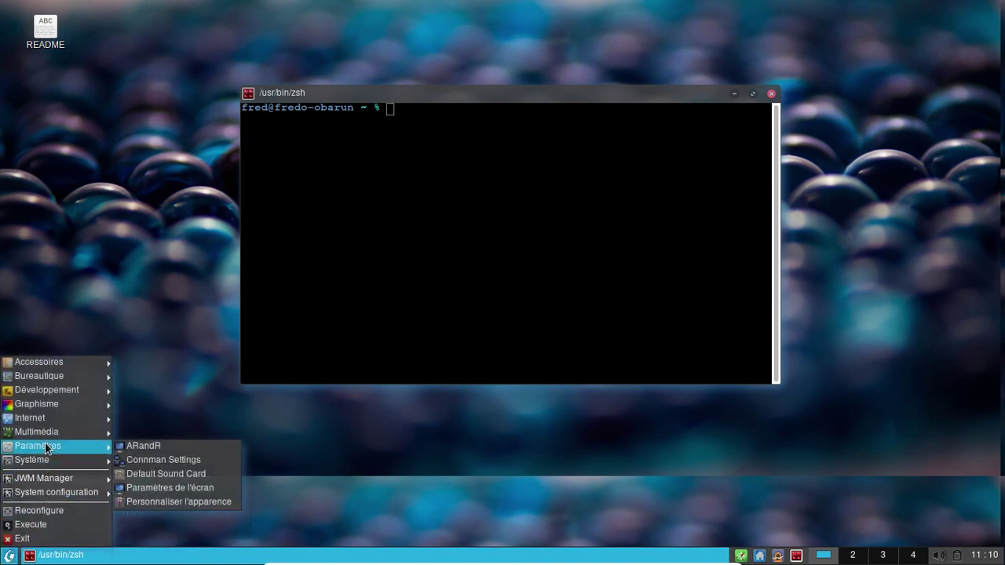
{"action": "mouse_move", "coordinate": [48, 430]}
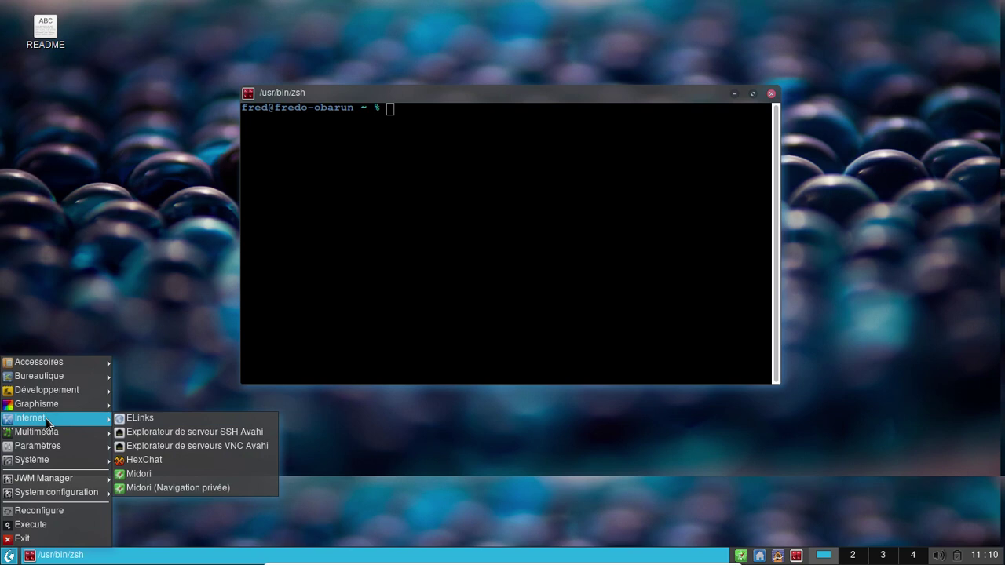
{"action": "left_click", "coordinate": [419, 216]}
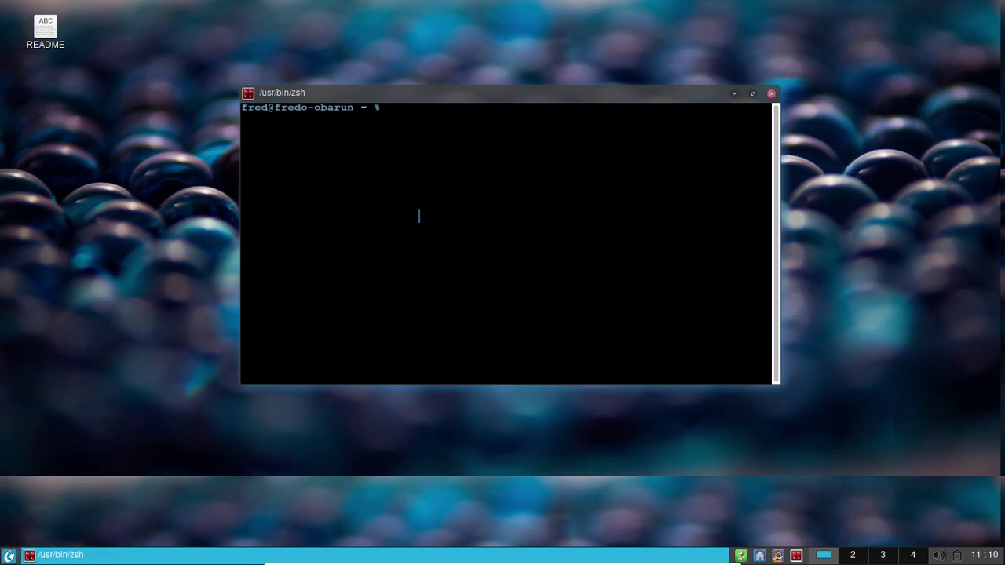
Step: Try to install firefox-i18n-fr with sudo pacman -S, entering the account password and accepting the installation, and interrupt the download
{"action": "type", "text": "sudo pacman -S firefo"}
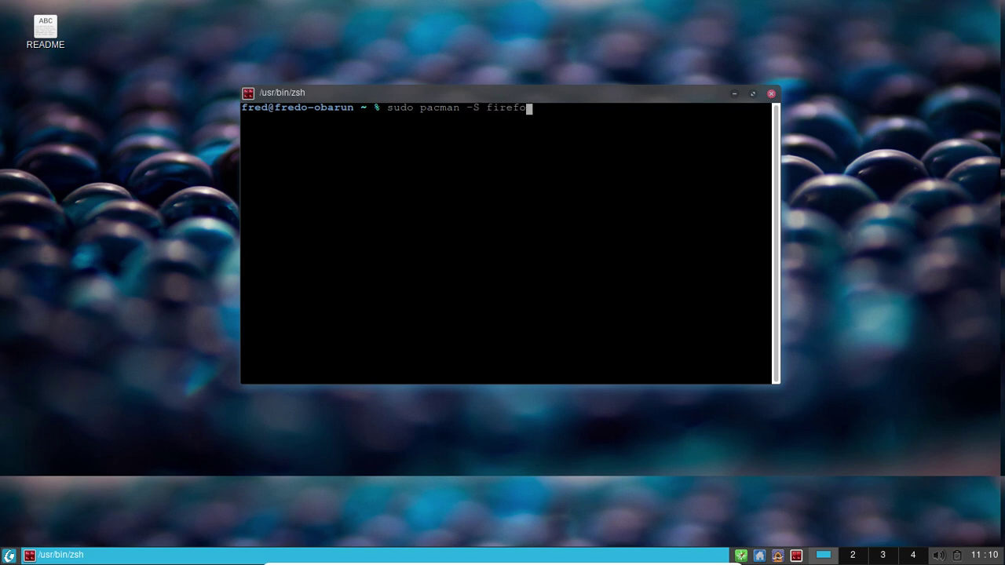
{"action": "type", "text": "x-i18n-fr"}
{"action": "key", "text": "Return"}
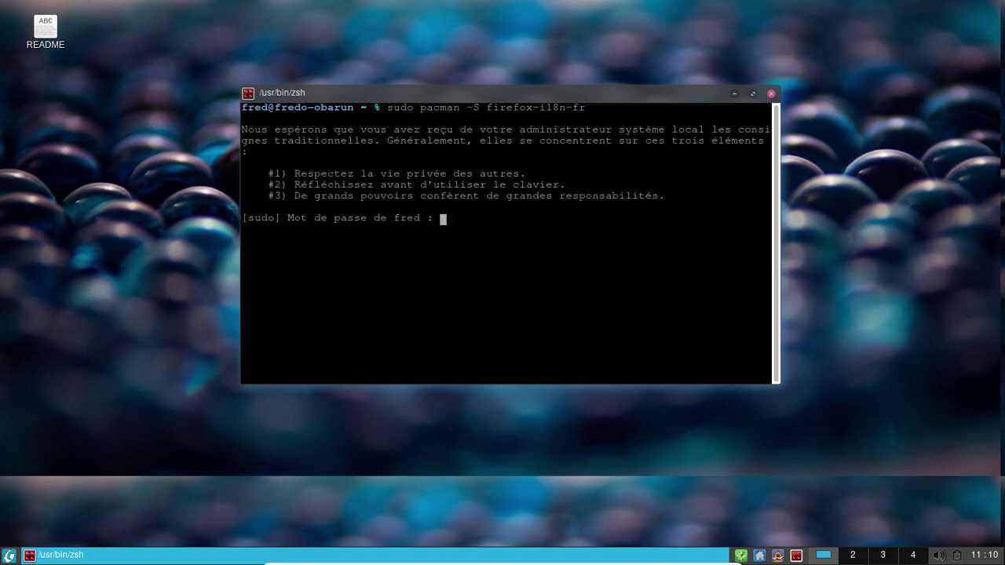
{"action": "key", "text": "Return"}
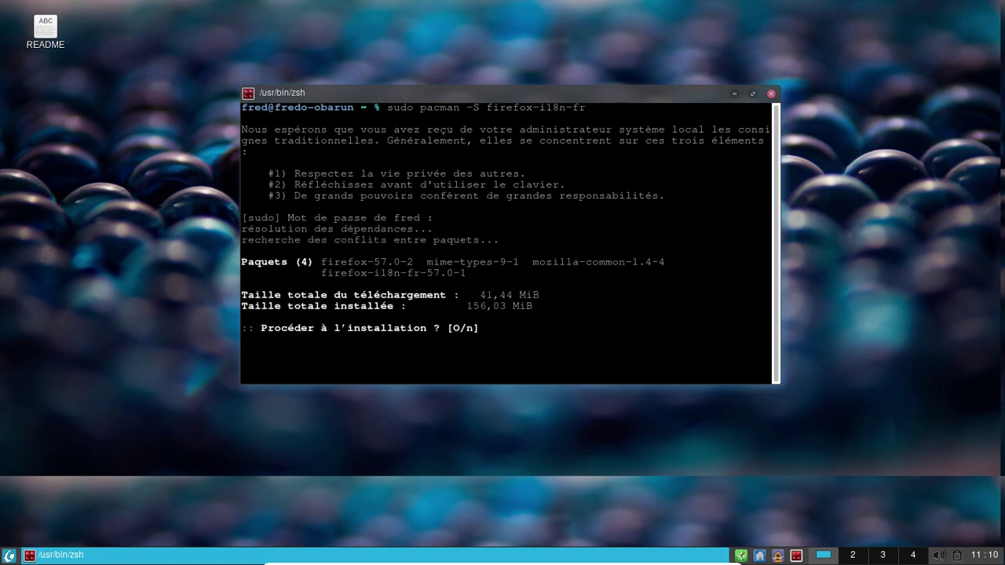
{"action": "key", "text": "Return"}
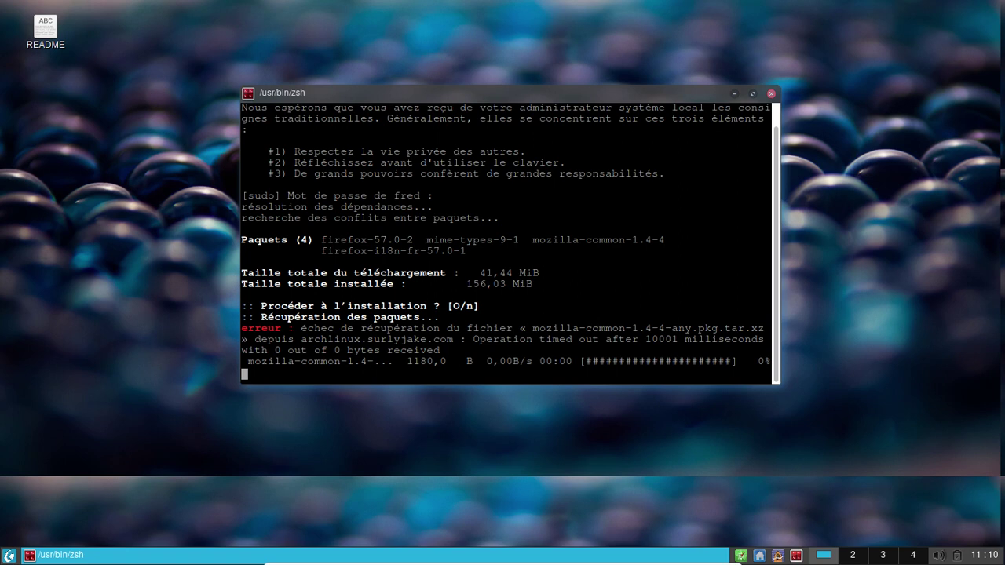
{"action": "key", "text": "ctrl+c"}
{"action": "type", "text": "s"}
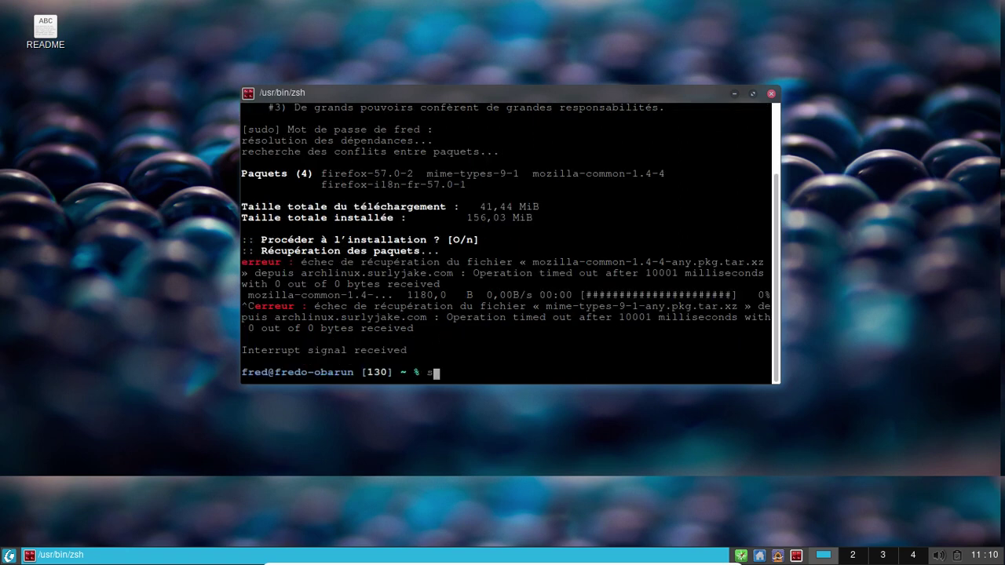
{"action": "type", "text": "udo nano /etc/pacman.conf"}
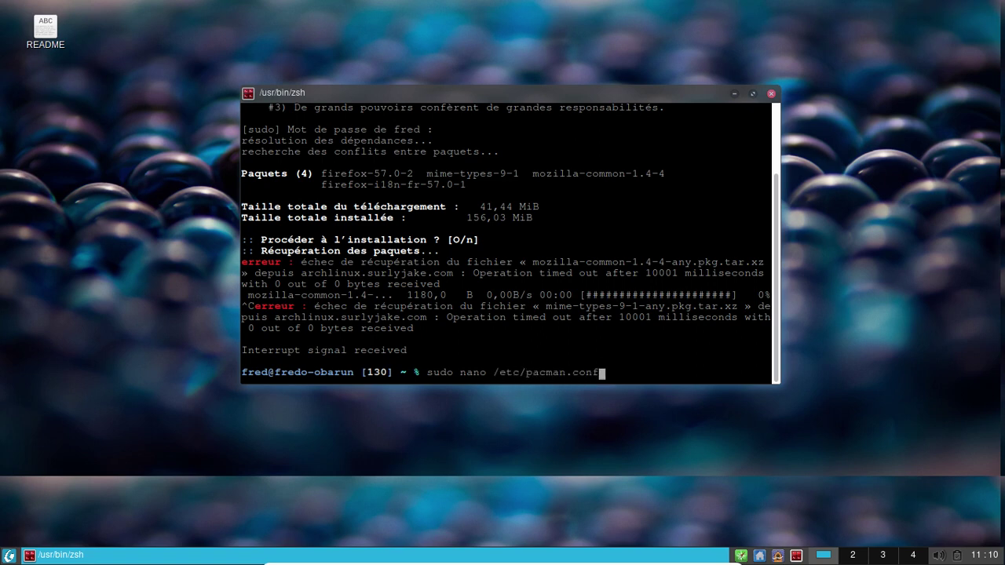
{"action": "key", "text": "Return"}
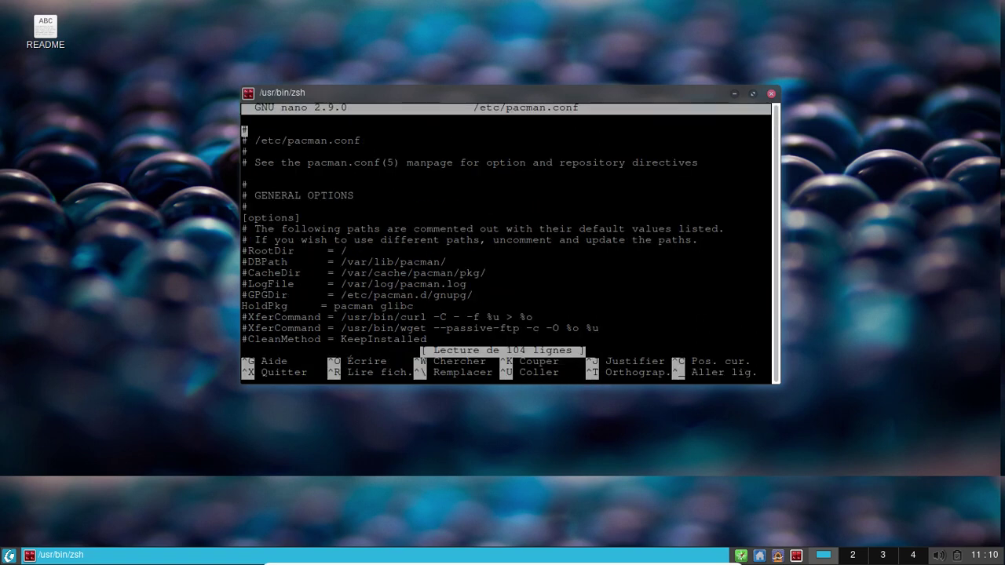
{"action": "key", "text": "ctrl+x"}
Step: Open /etc/pacman.d/mirrorlist in nano with sudo
{"action": "key", "text": "Up"}
{"action": "key", "text": "End"}
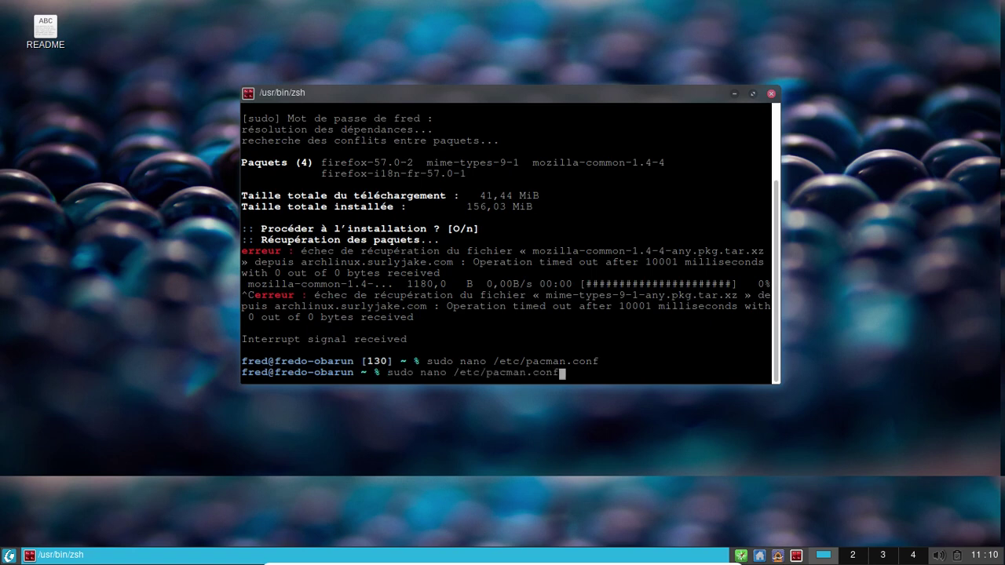
{"action": "key", "text": "BackSpace"}
{"action": "key", "text": "BackSpace"}
{"action": "key", "text": "BackSpace"}
{"action": "key", "text": "BackSpace"}
{"action": "key", "text": "BackSpace"}
{"action": "type", "text": ".d/mirrorlist"}
{"action": "key", "text": "Return"}
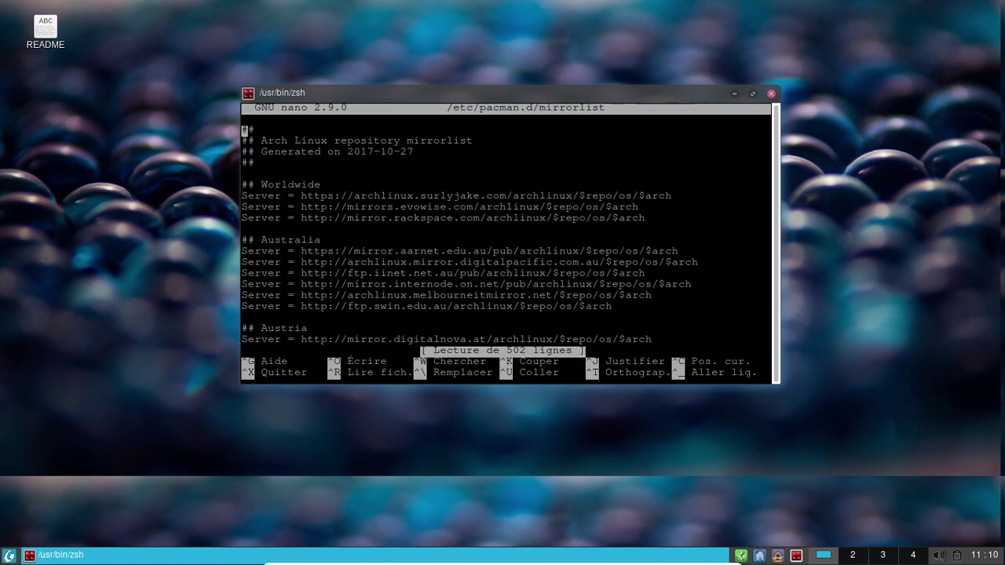
Step: Comment out every mirror in the list by replacing all occurrences of Server with #Server
{"action": "key", "text": "ctrl+backslash"}
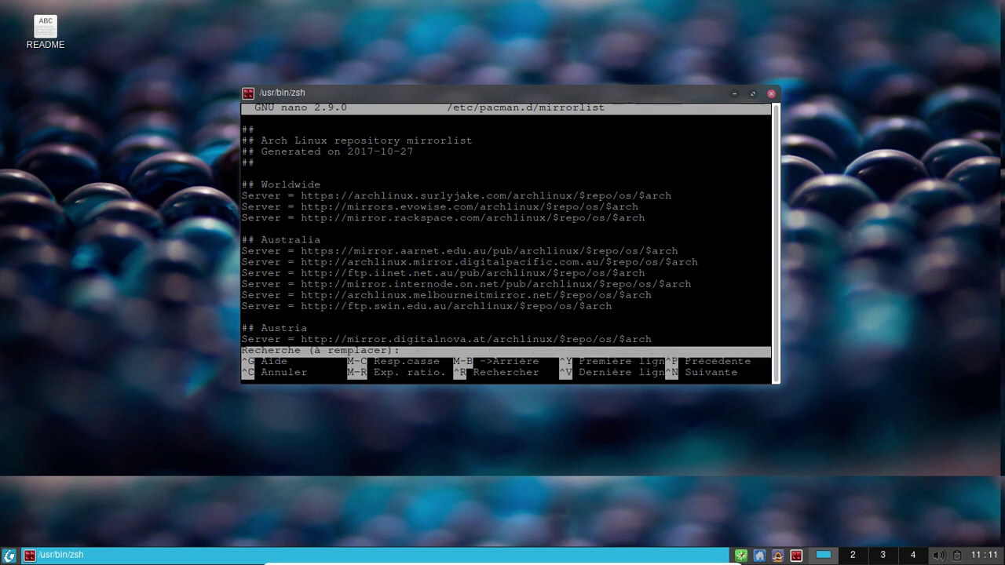
{"action": "type", "text": "Server"}
{"action": "key", "text": "Return"}
{"action": "type", "text": "#Server"}
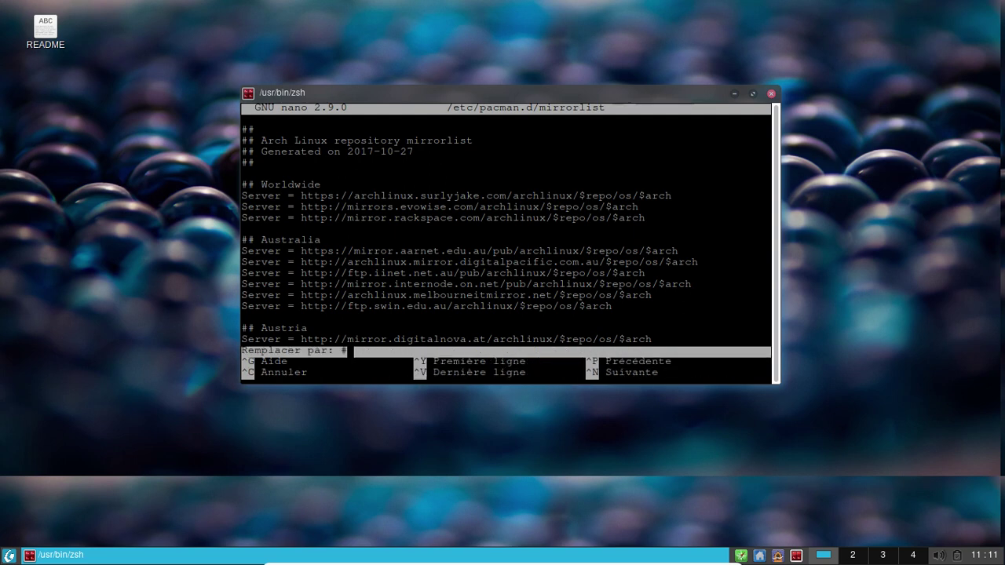
{"action": "key", "text": "Return"}
{"action": "key", "text": "t"}
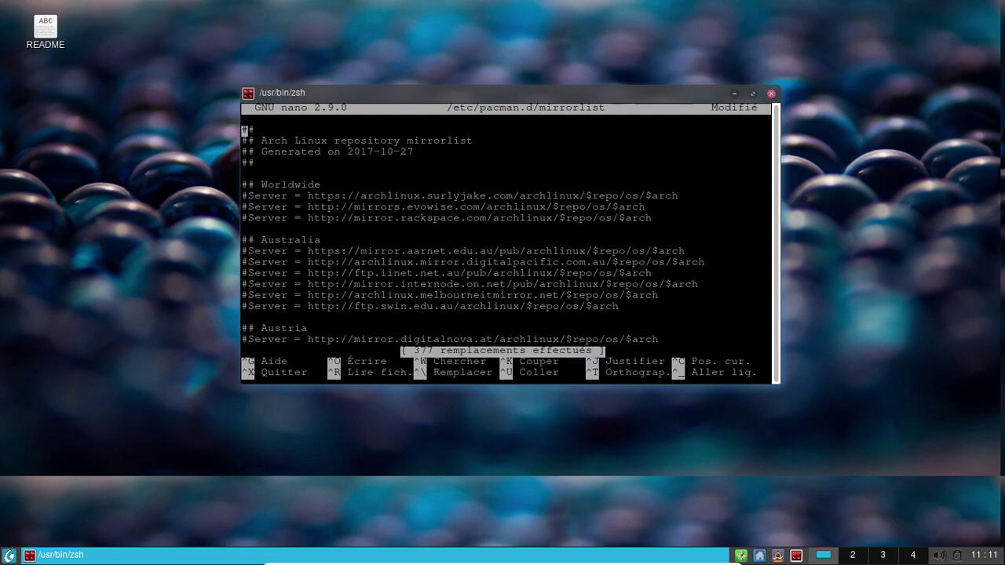
Step: Find the polymorf mirror, uncomment its Server line, then save the mirror list and quit nano
{"action": "key", "text": "ctrl+w"}
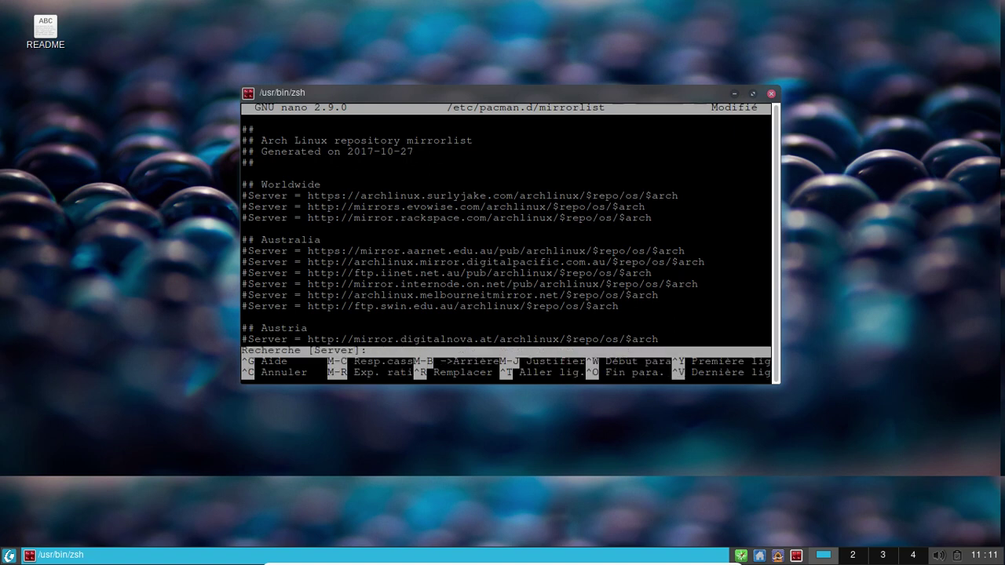
{"action": "type", "text": "polymorf"}
{"action": "key", "text": "Return"}
{"action": "key", "text": "Home"}
{"action": "key", "text": "Delete"}
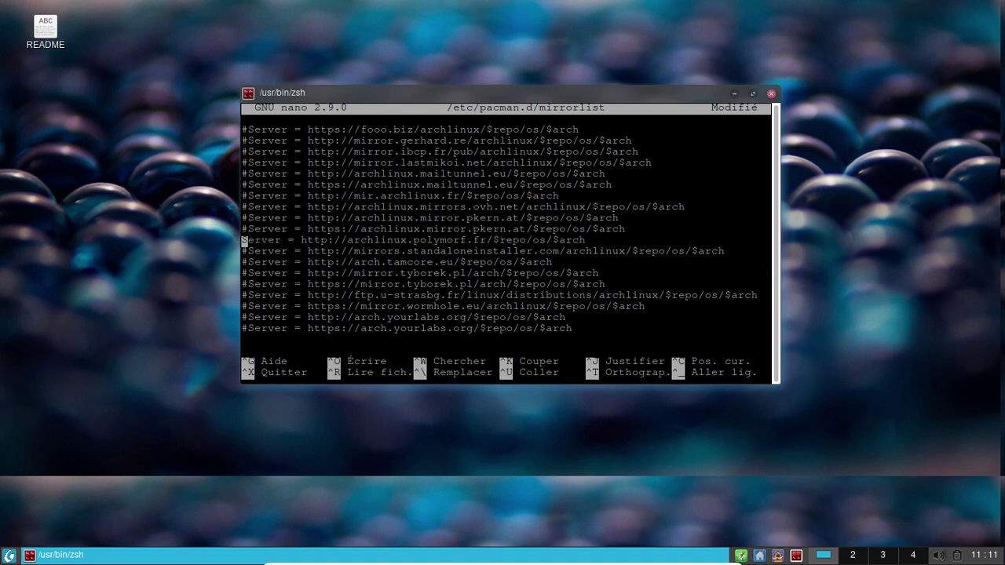
{"action": "key", "text": "ctrl+x"}
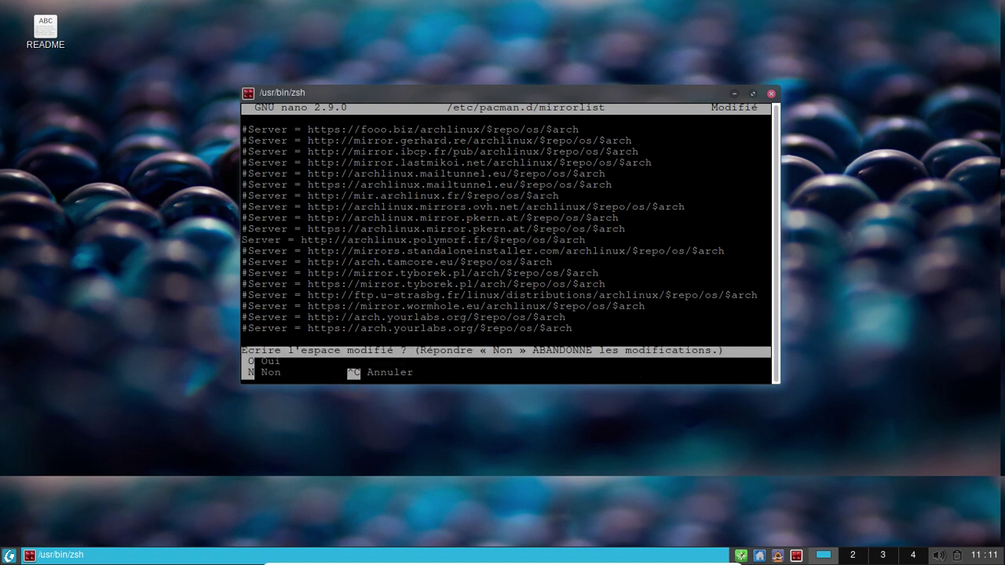
{"action": "key", "text": "o"}
{"action": "key", "text": "Return"}
Step: Rerun the Firefox installation as sudo pacman -Syy firefox-i18n-fr and accept the installation
{"action": "key", "text": "Up"}
{"action": "key", "text": "Up"}
{"action": "key", "text": "Up"}
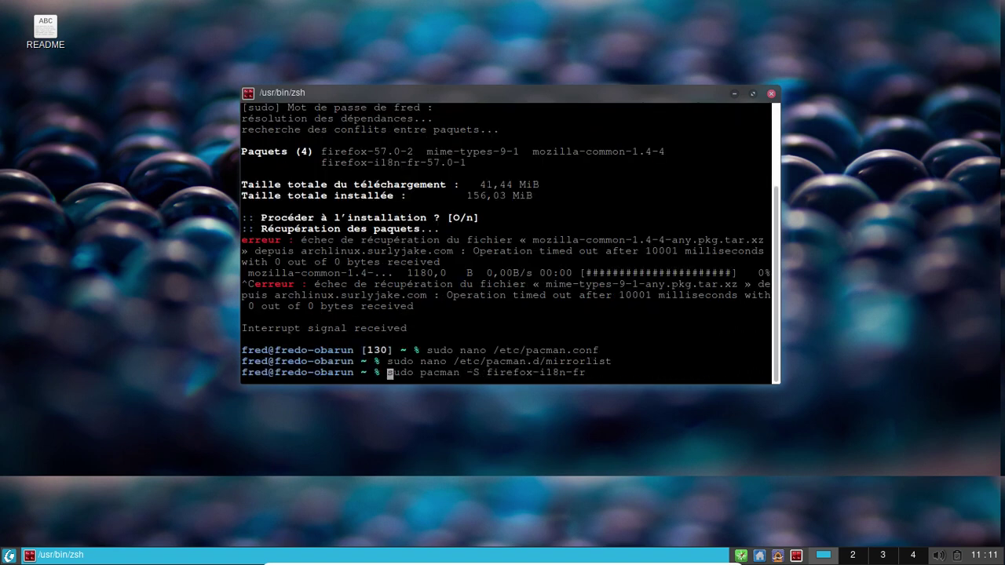
{"action": "key", "text": "ctrl+Right"}
{"action": "key", "text": "ctrl+Right"}
{"action": "key", "text": "ctrl+Right"}
{"action": "type", "text": "yy"}
{"action": "key", "text": "Return"}
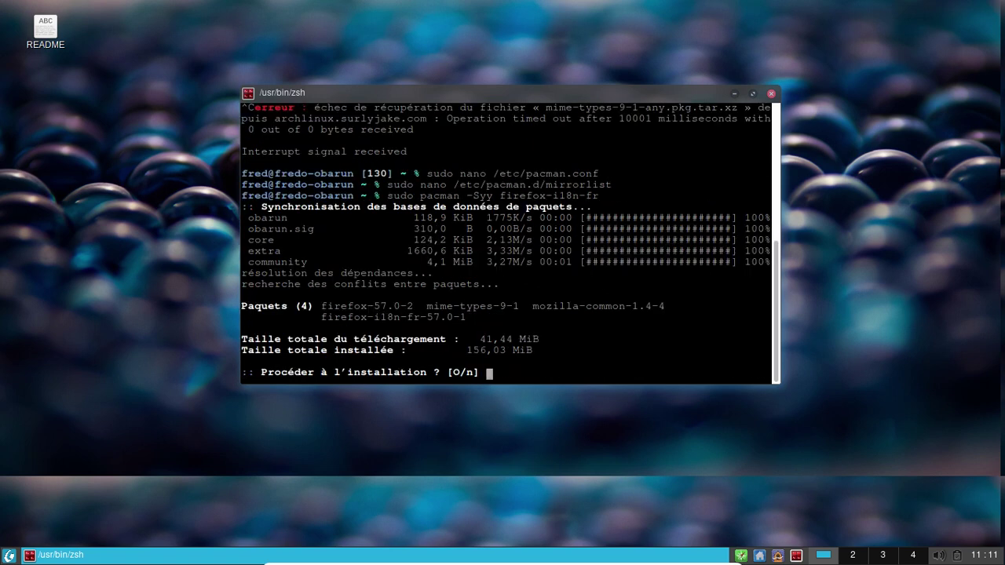
{"action": "key", "text": "Return"}
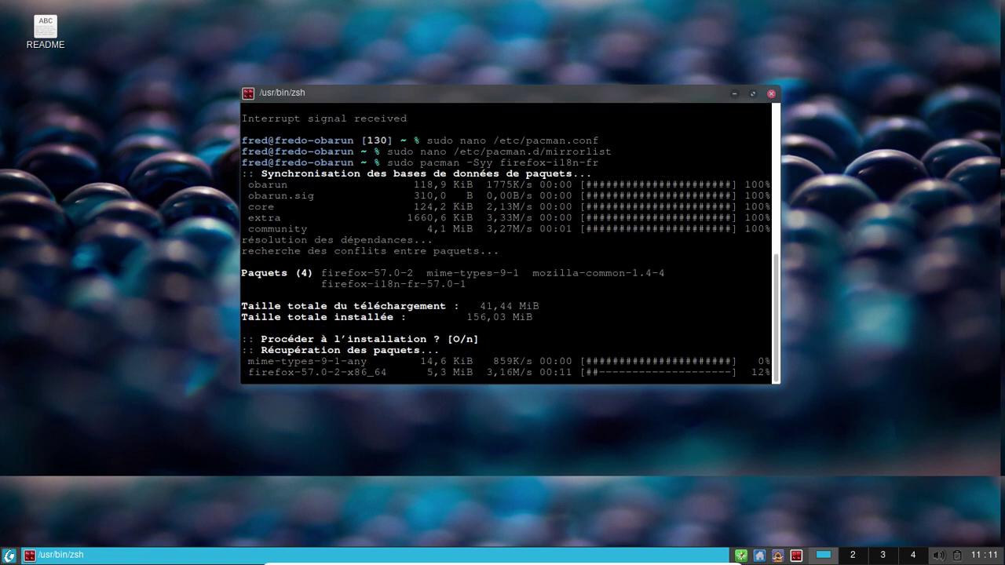
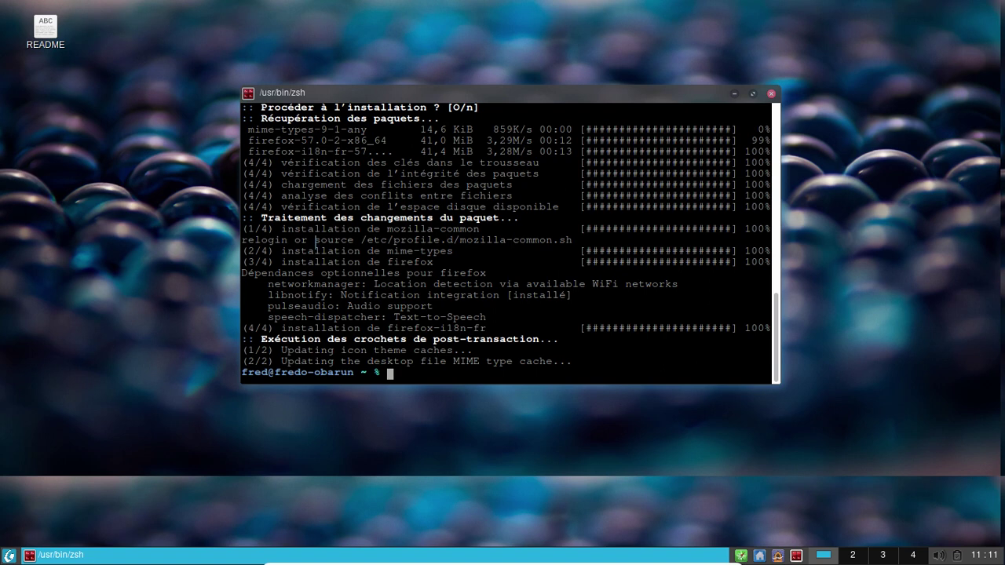
Step: Reconfigure JWM to refresh the list of installed applications
{"action": "left_click", "coordinate": [11, 556]}
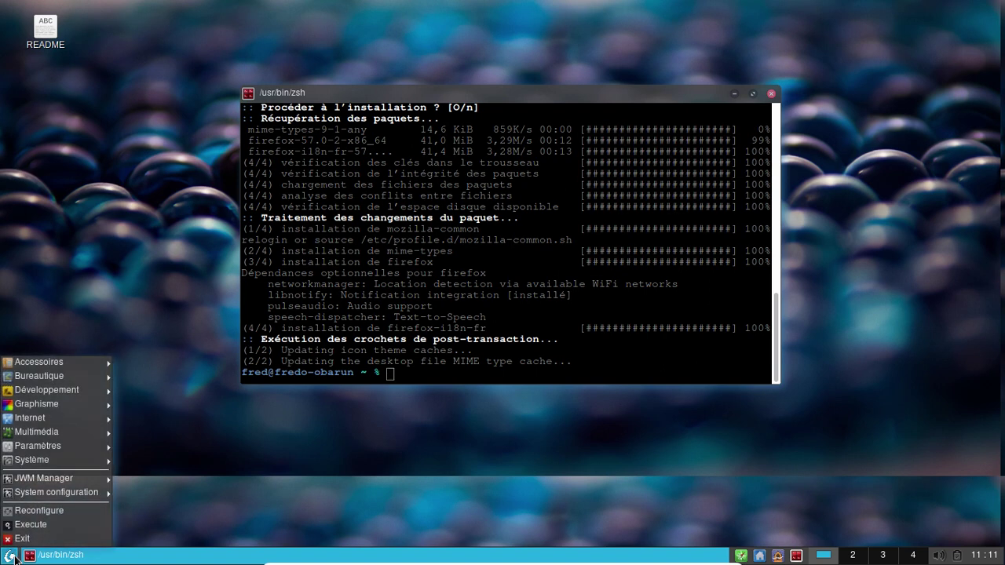
{"action": "mouse_move", "coordinate": [41, 420]}
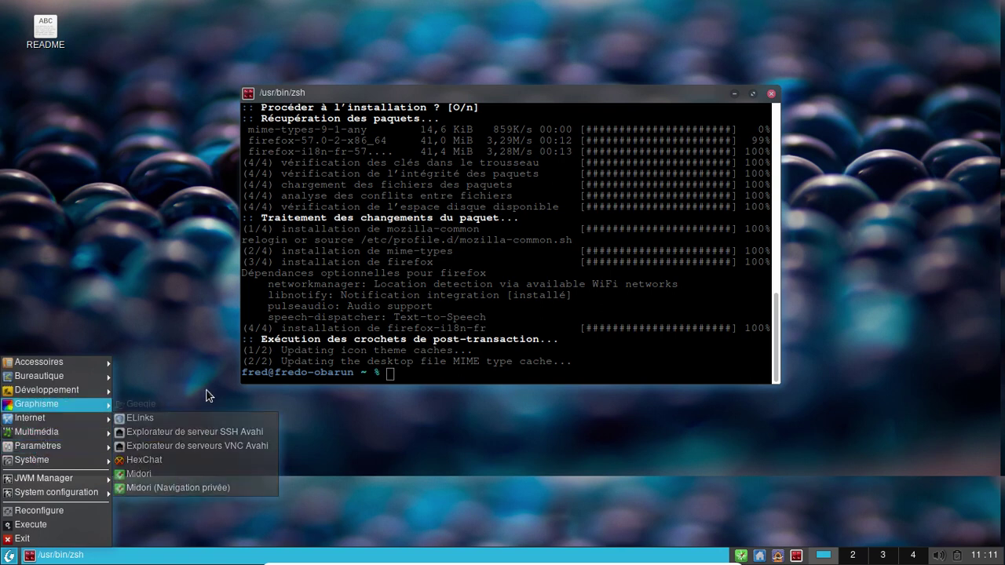
{"action": "left_click", "coordinate": [53, 512]}
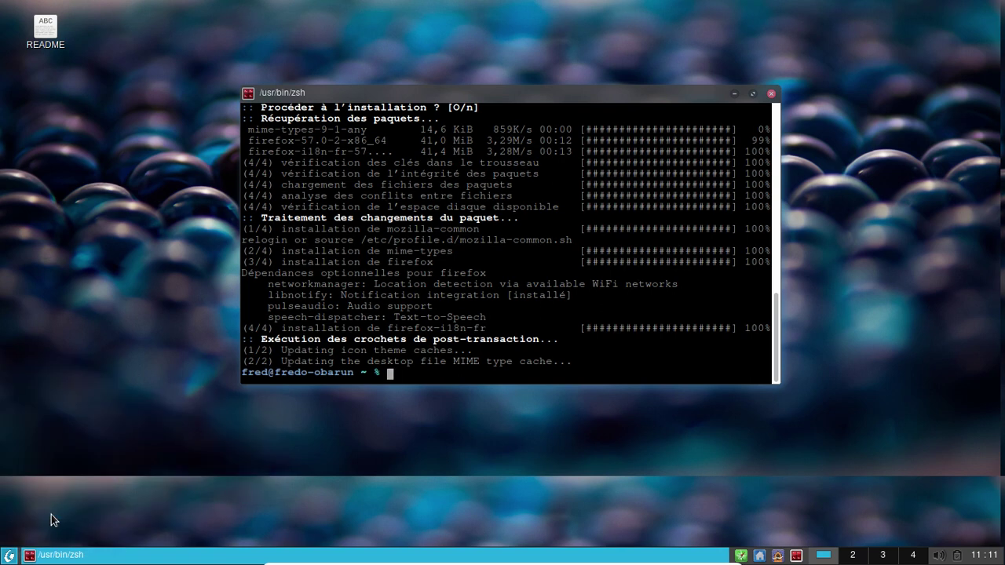
Step: Launch Firefox from the Internet applications
{"action": "left_click", "coordinate": [9, 557]}
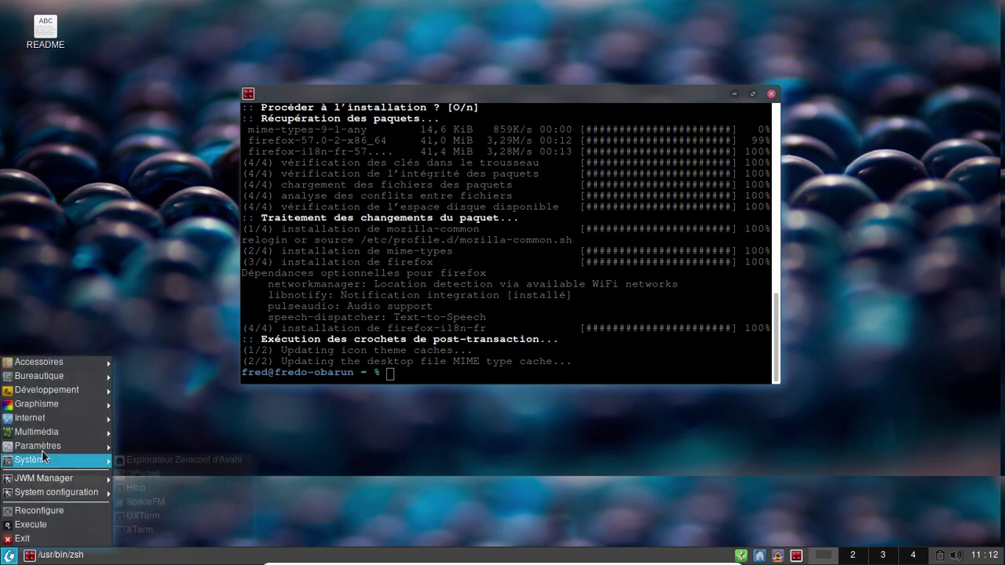
{"action": "mouse_move", "coordinate": [45, 422]}
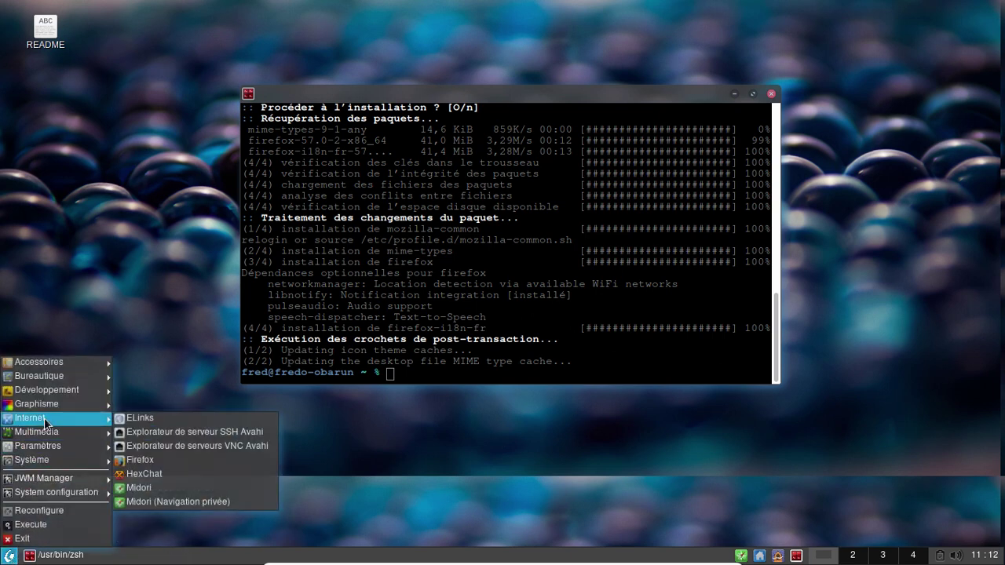
{"action": "left_click", "coordinate": [169, 462]}
Step: Enter pac at the terminal prompt without running it, and switch to the Firefox window
{"action": "left_click", "coordinate": [455, 340]}
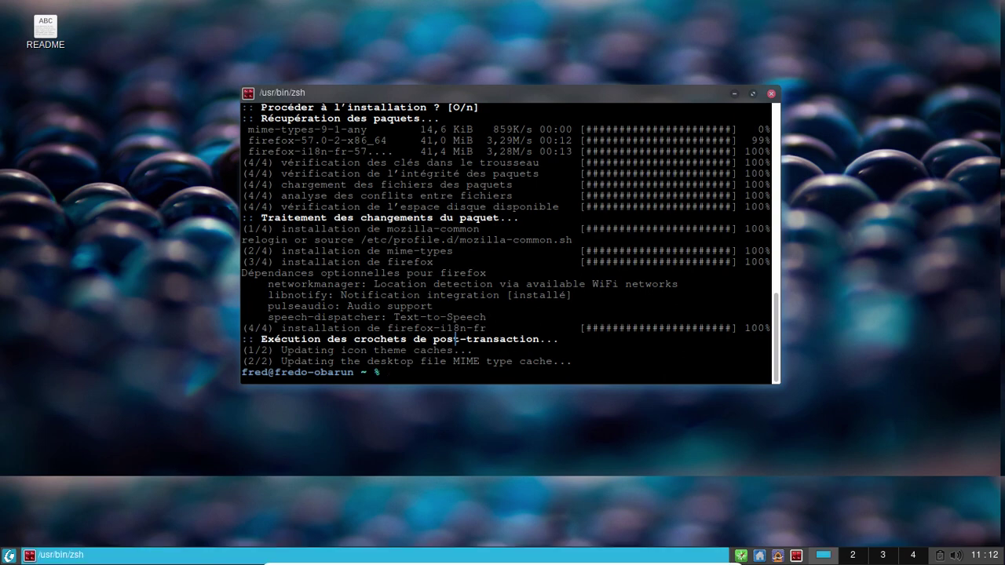
{"action": "type", "text": "pac"}
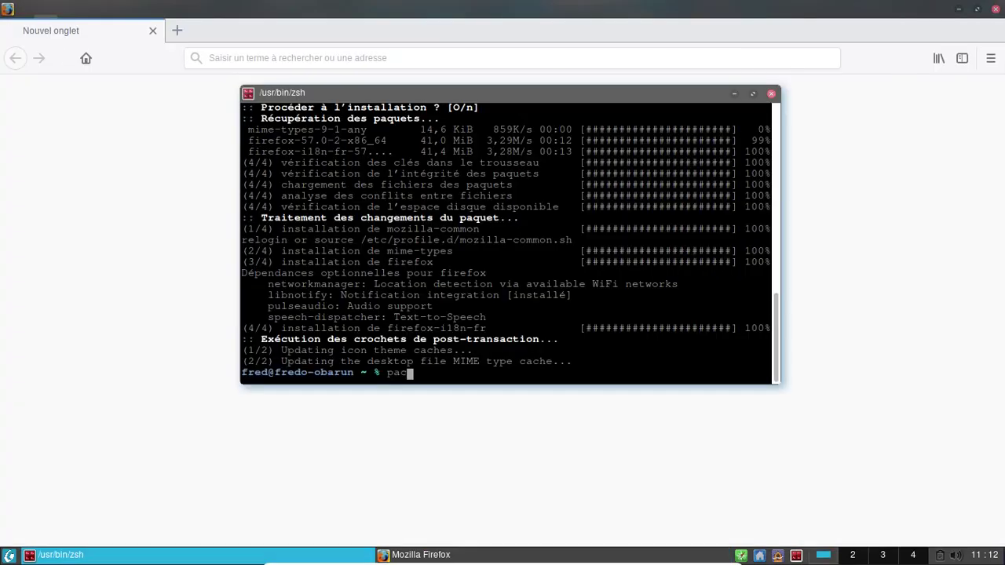
{"action": "left_click", "coordinate": [872, 27]}
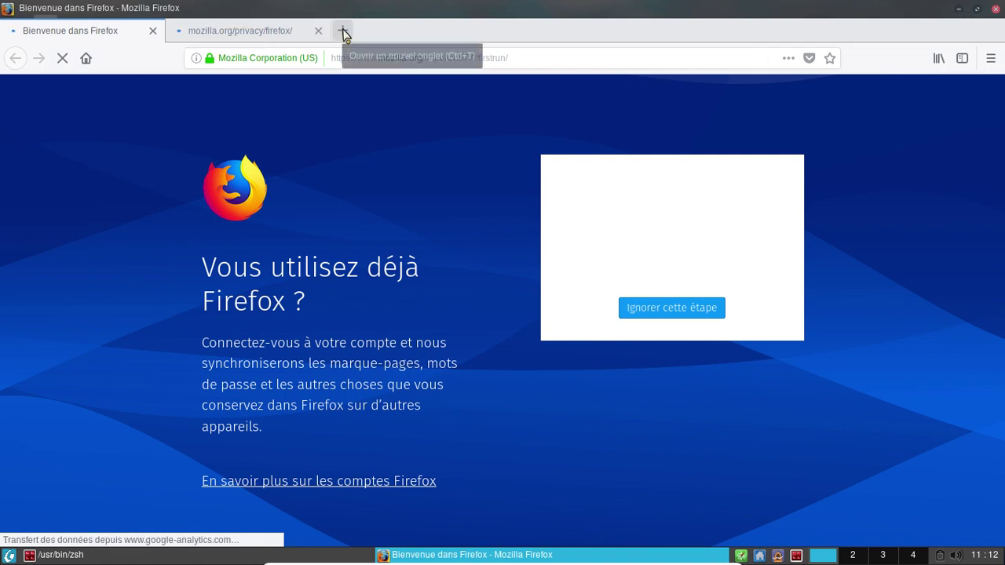
Step: Open a new Firefox tab, and close the welcome and privacy tabs
{"action": "left_click", "coordinate": [344, 32]}
{"action": "left_click", "coordinate": [319, 31]}
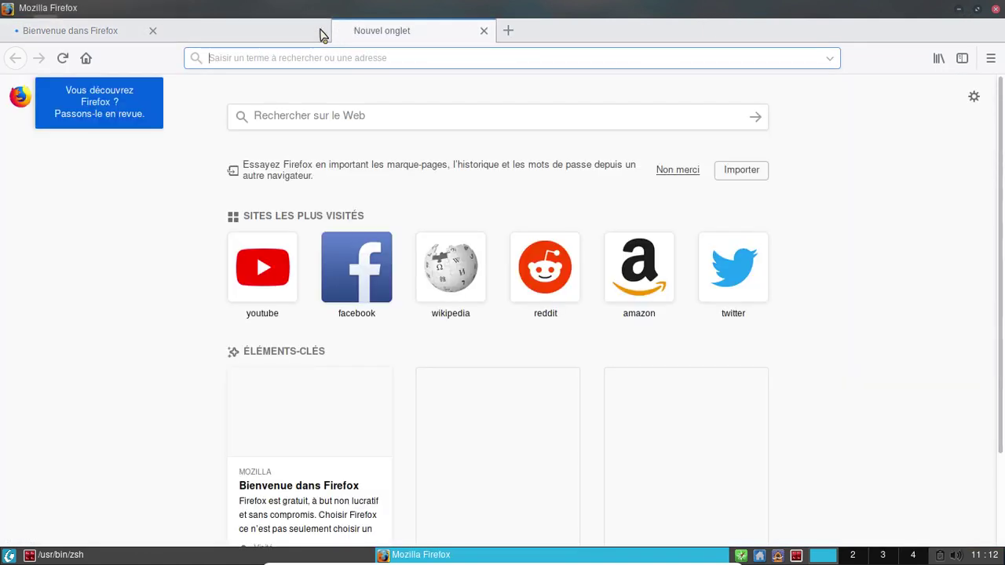
{"action": "left_click", "coordinate": [153, 31]}
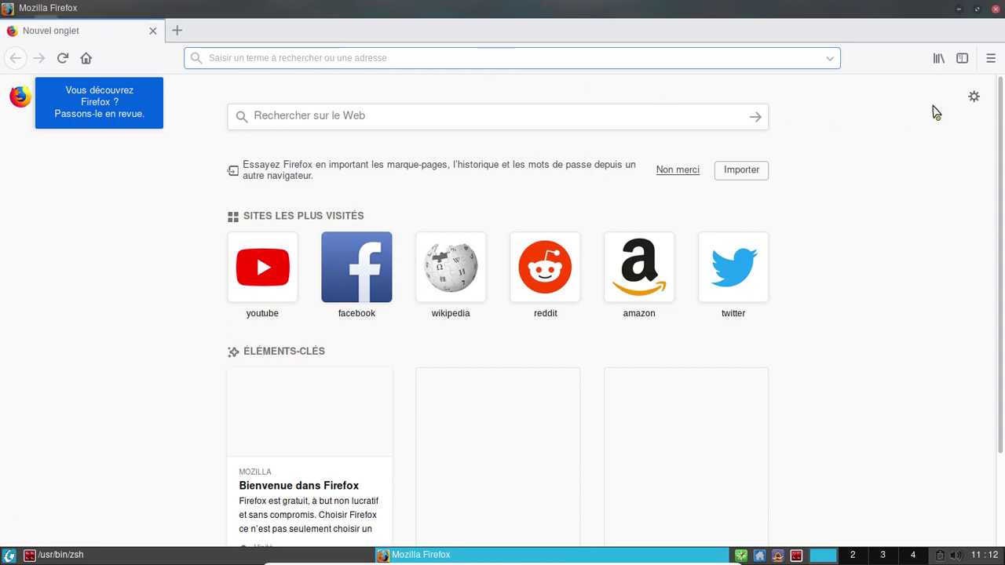
Step: Hide the most visited sites (Sites les plus visités) in the new tab page preferences and finish
{"action": "left_click", "coordinate": [975, 99]}
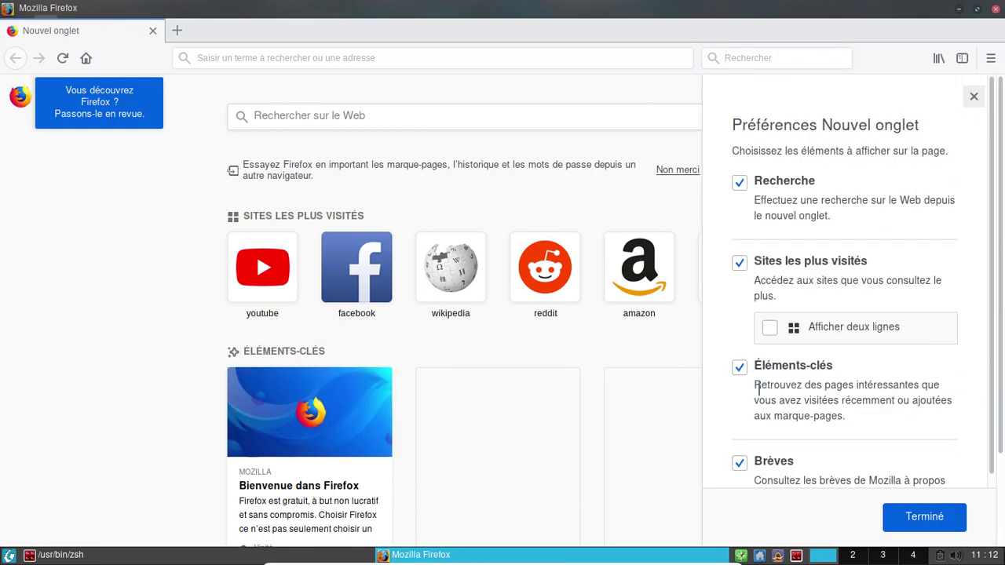
{"action": "left_click", "coordinate": [740, 264]}
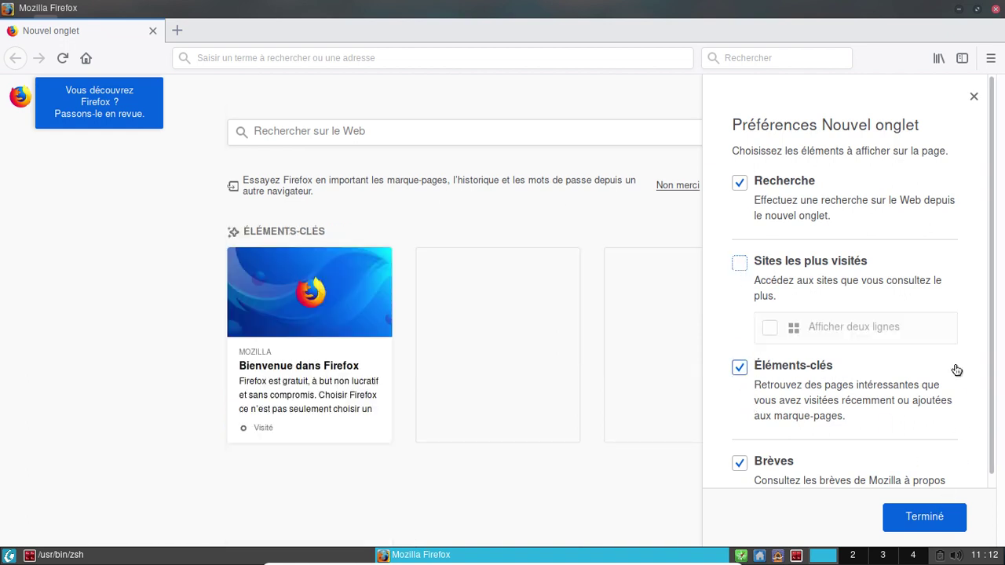
{"action": "scroll", "coordinate": [951, 372], "scroll_direction": "down", "scroll_amount": 2}
{"action": "left_click", "coordinate": [946, 523]}
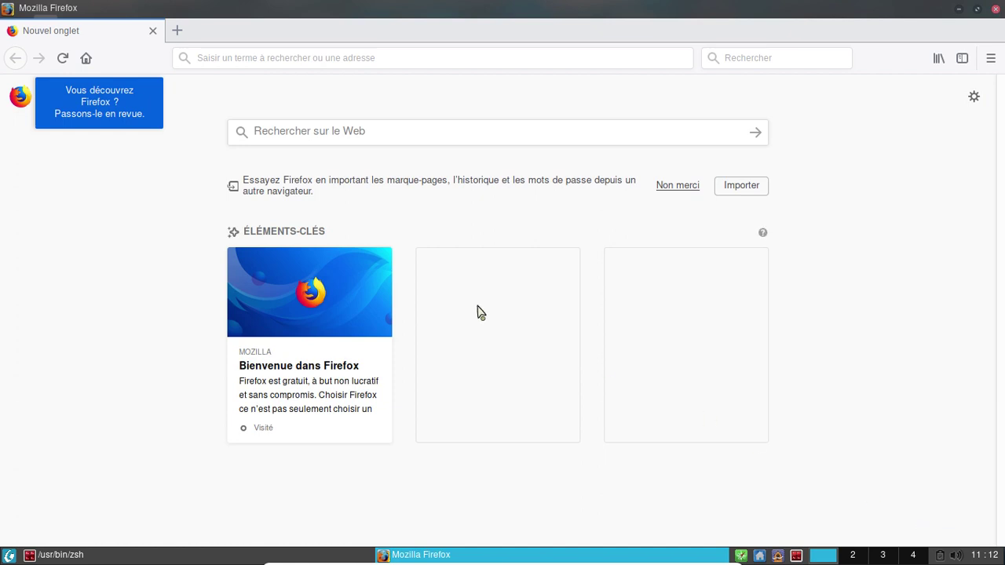
Step: Load the Obarun website at web.obarun.org
{"action": "left_click", "coordinate": [239, 59]}
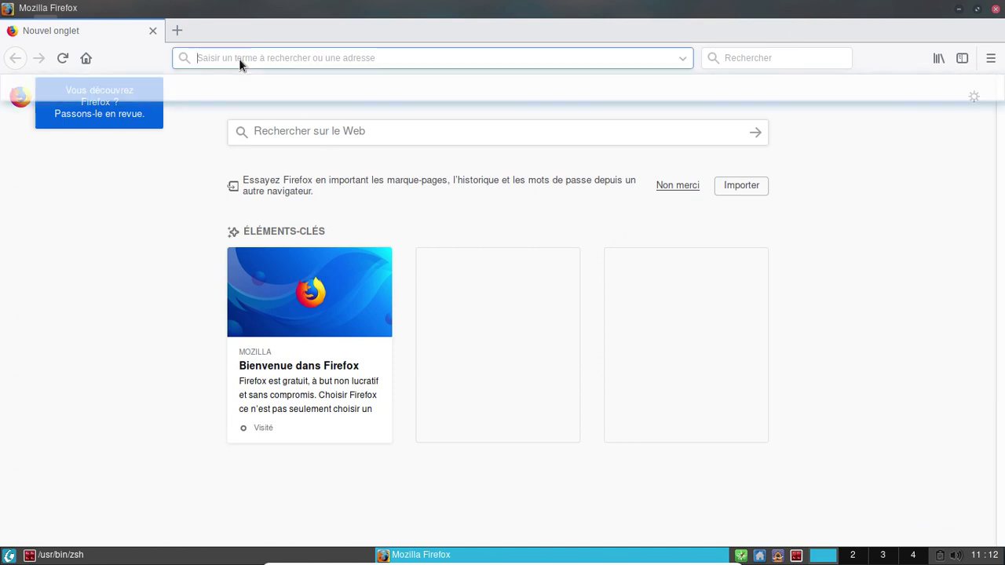
{"action": "type", "text": "web.o"}
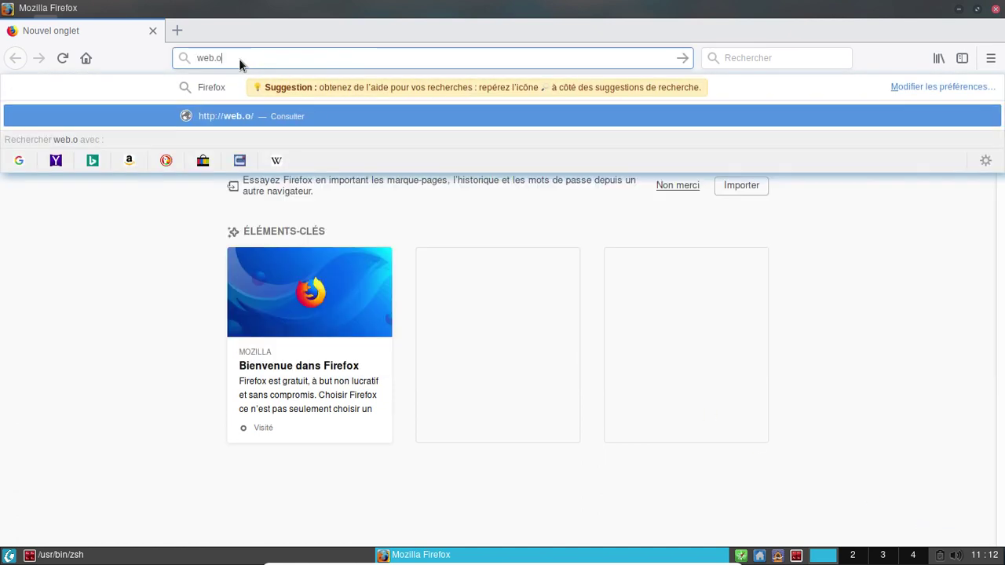
{"action": "type", "text": "narun.or"}
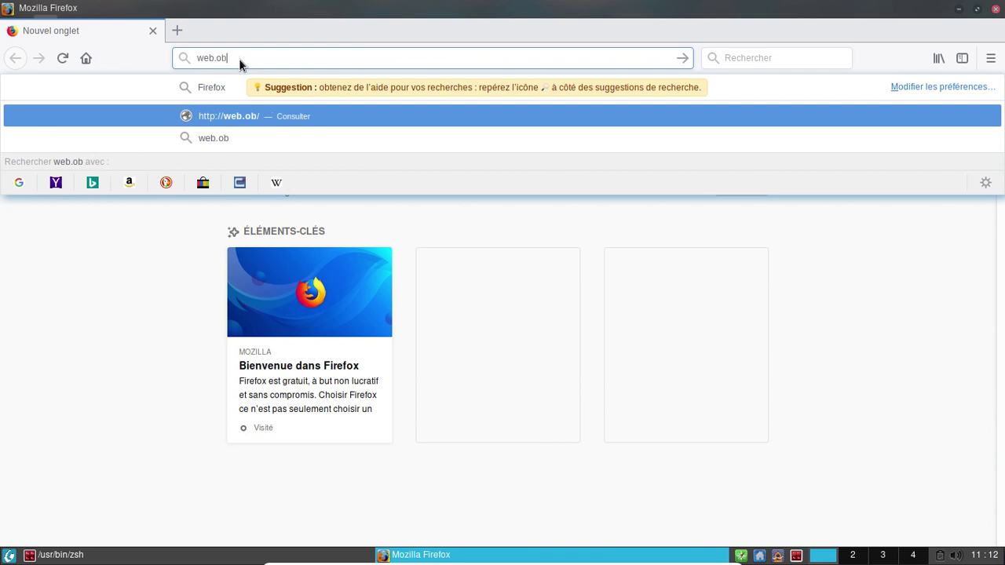
{"action": "type", "text": "g"}
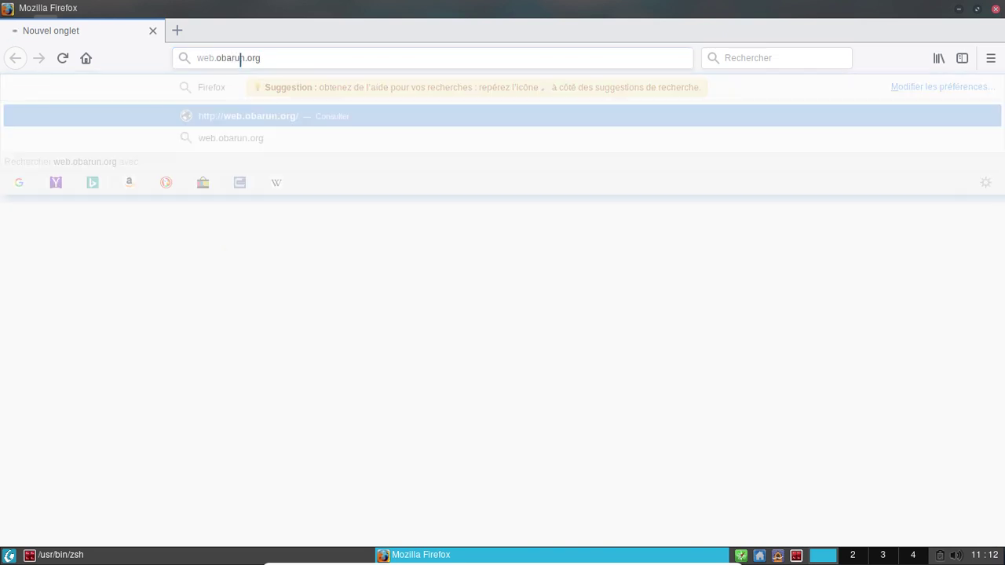
{"action": "key", "text": "Return"}
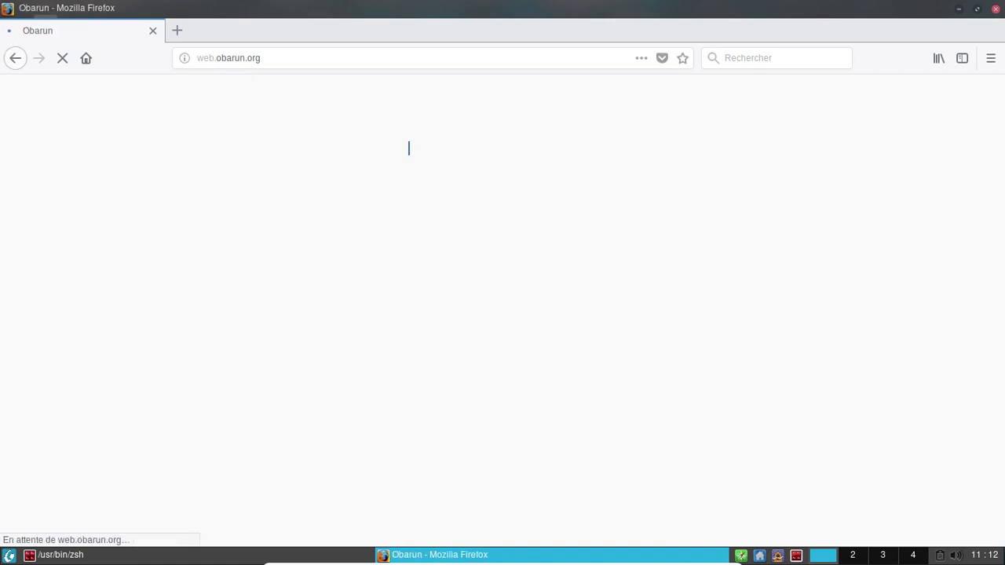
Step: Open the pacopts 0.1.4 news post in a background tab and look through the older posts on the Obarun page
{"action": "scroll", "coordinate": [393, 249], "scroll_direction": "down", "scroll_amount": 2}
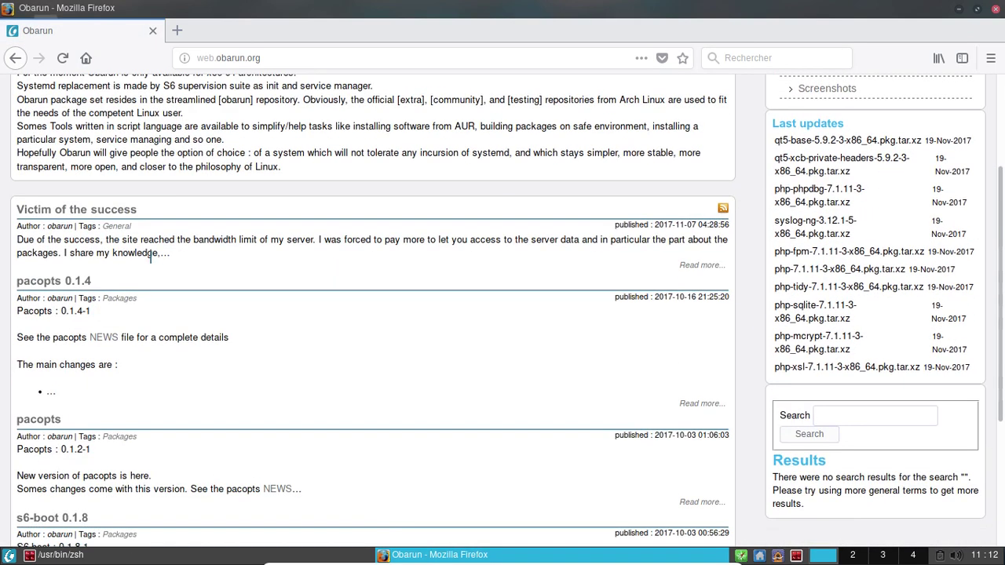
{"action": "middle_click", "coordinate": [79, 280]}
{"action": "scroll", "coordinate": [259, 279], "scroll_direction": "down", "scroll_amount": 2}
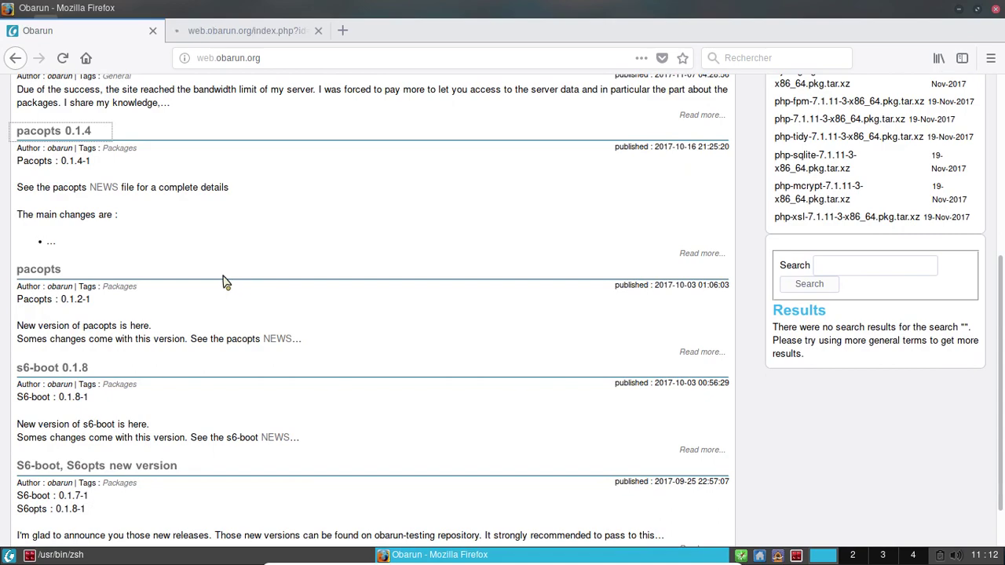
Step: Review the news on the Obarun home page, switch to the pacopts 0.1.4 post and open the Obarun wiki from it
{"action": "scroll", "coordinate": [224, 281], "scroll_direction": "down", "scroll_amount": 1}
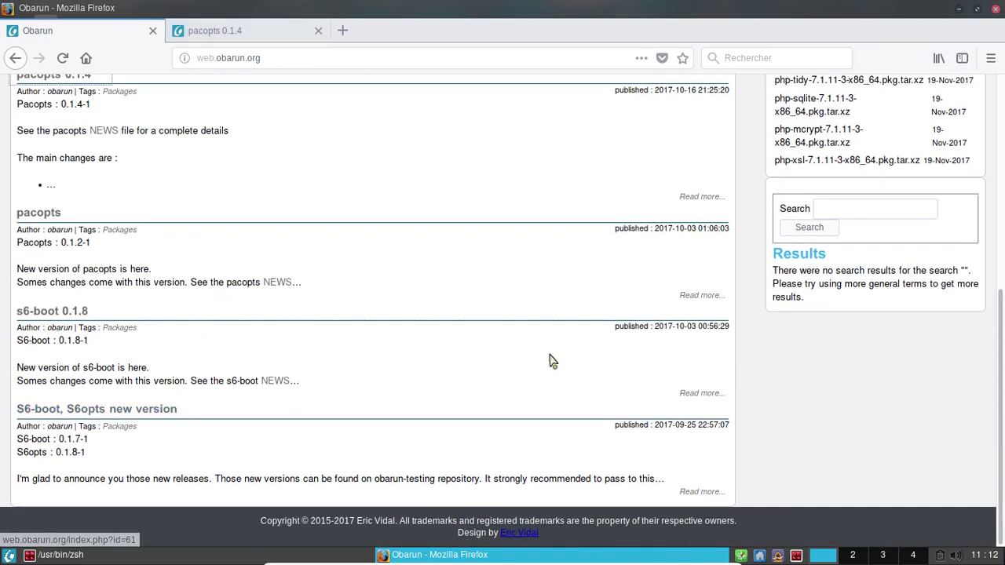
{"action": "scroll", "coordinate": [550, 358], "scroll_direction": "up", "scroll_amount": 5}
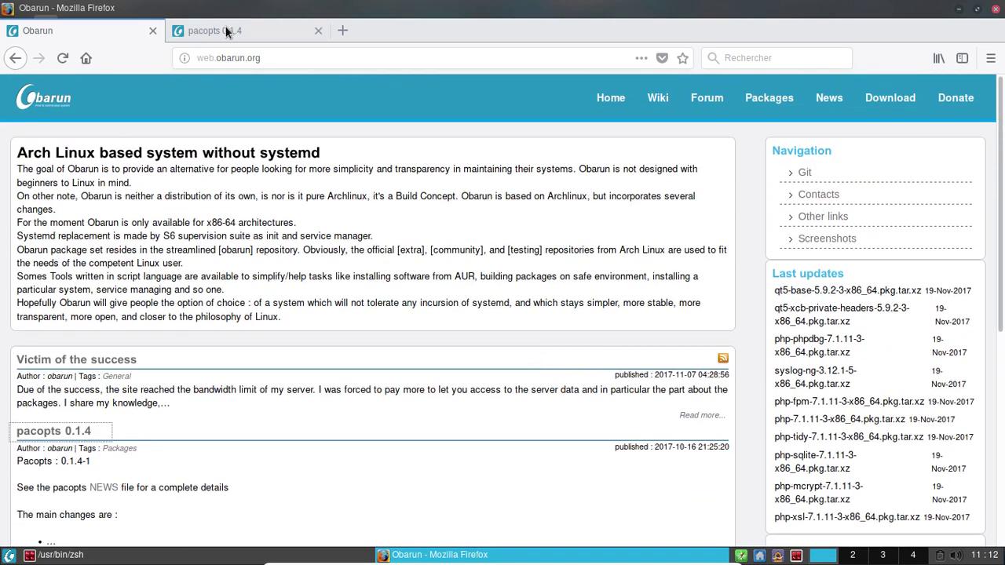
{"action": "left_click", "coordinate": [231, 34]}
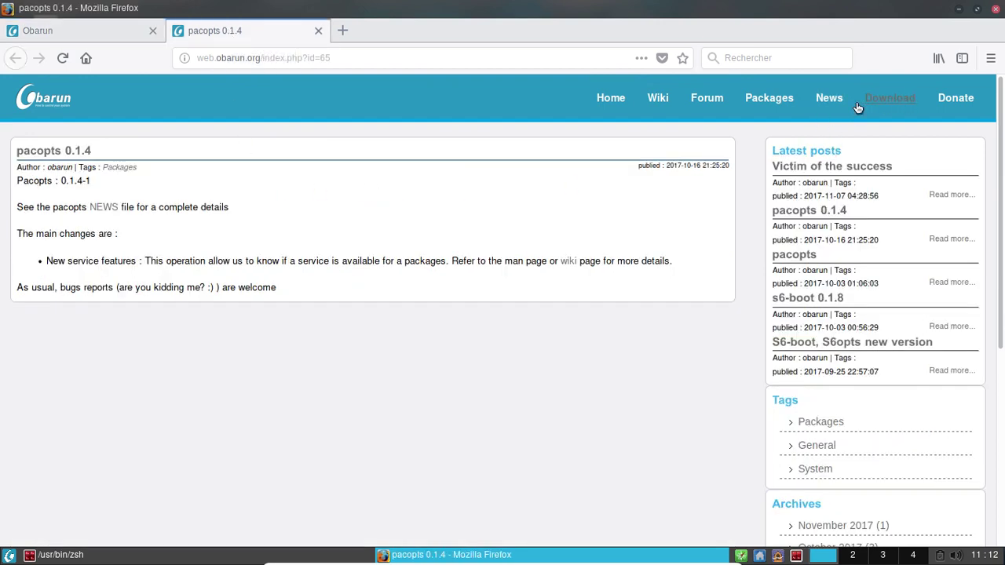
{"action": "left_click", "coordinate": [659, 99]}
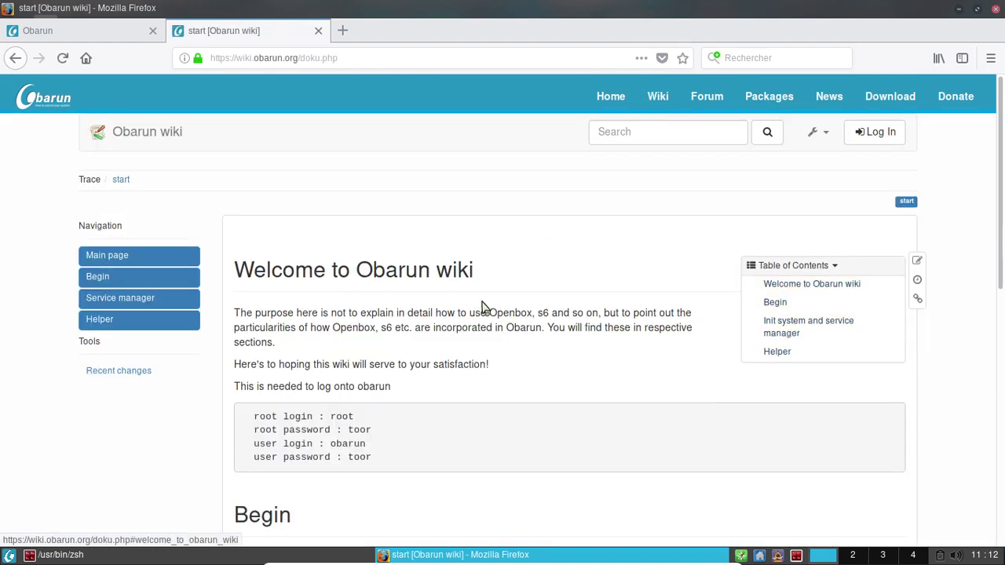
Step: Open the wiki's pacopts and s6opts pages in separate new tabs
{"action": "scroll", "coordinate": [483, 307], "scroll_direction": "down", "scroll_amount": 5}
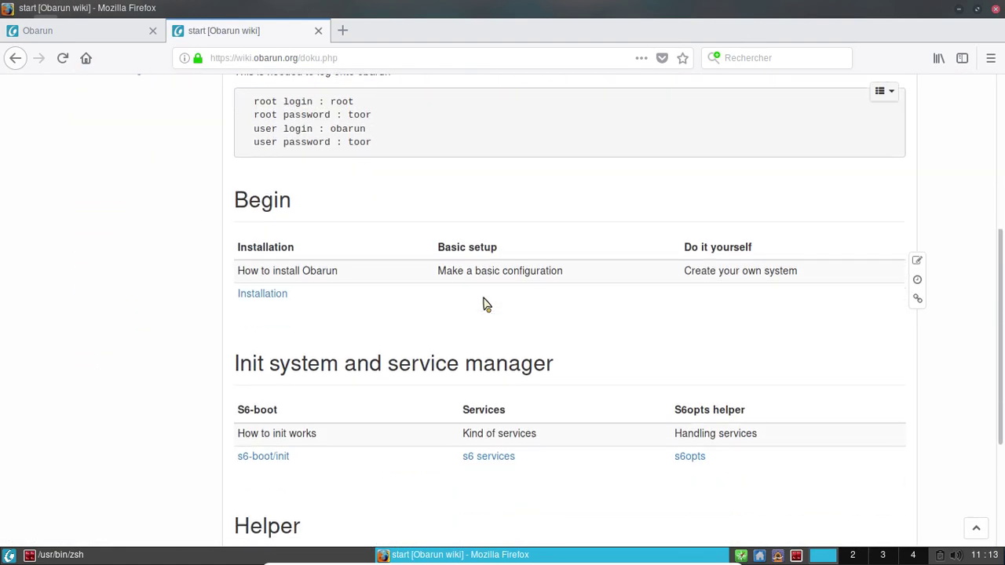
{"action": "scroll", "coordinate": [483, 307], "scroll_direction": "down", "scroll_amount": 2}
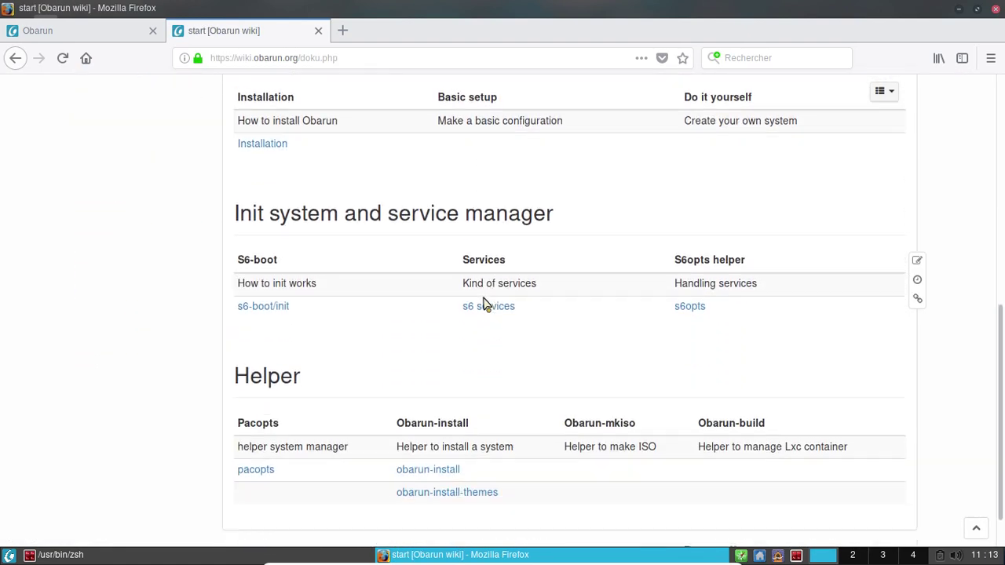
{"action": "left_click", "coordinate": [695, 311]}
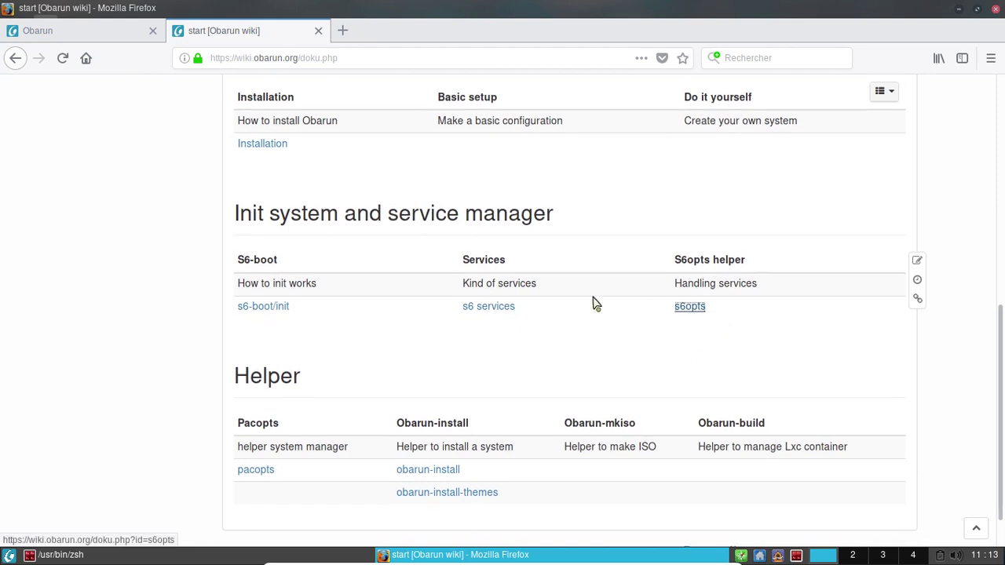
{"action": "scroll", "coordinate": [585, 283], "scroll_direction": "down", "scroll_amount": 1}
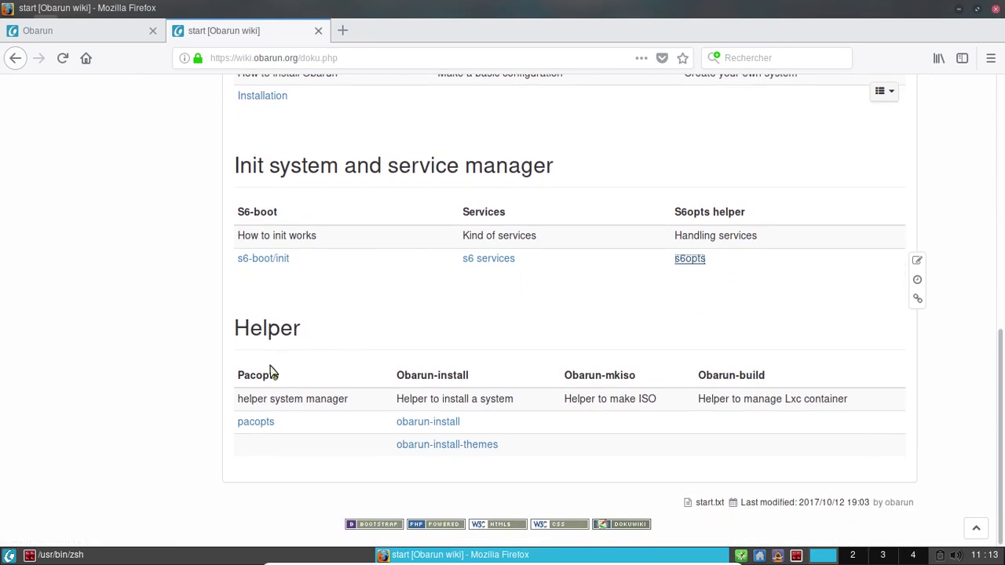
{"action": "middle_click", "coordinate": [270, 424]}
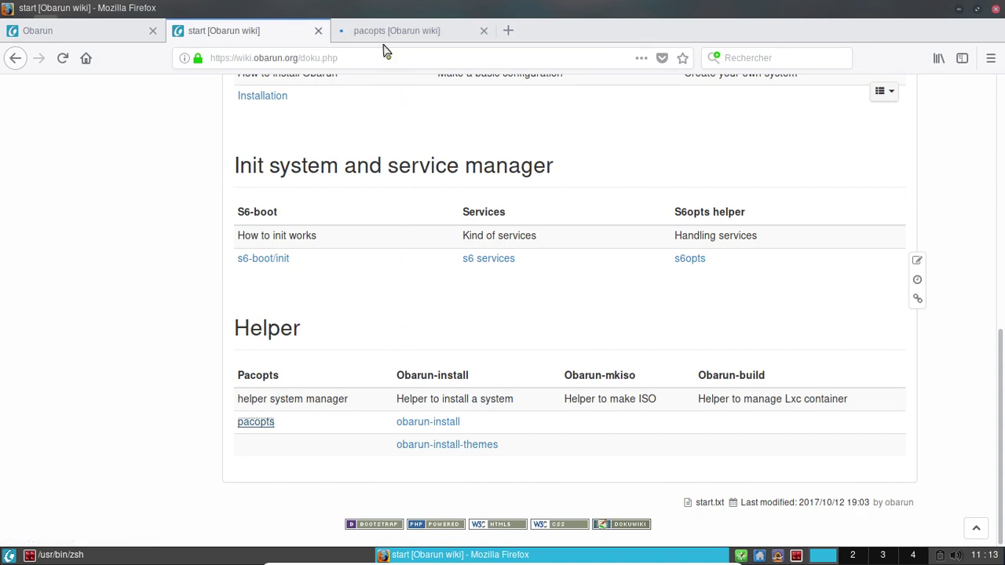
{"action": "middle_click", "coordinate": [696, 268]}
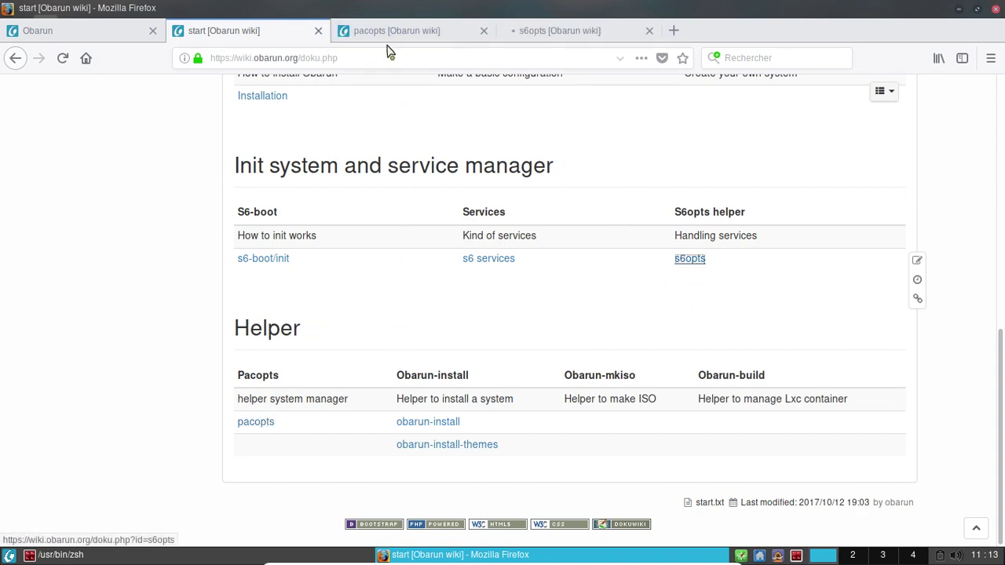
Step: Read through the pacopts wiki page, from its configuration options to its synopsis and available operations
{"action": "left_click", "coordinate": [382, 33]}
{"action": "scroll", "coordinate": [550, 270], "scroll_direction": "down", "scroll_amount": 8}
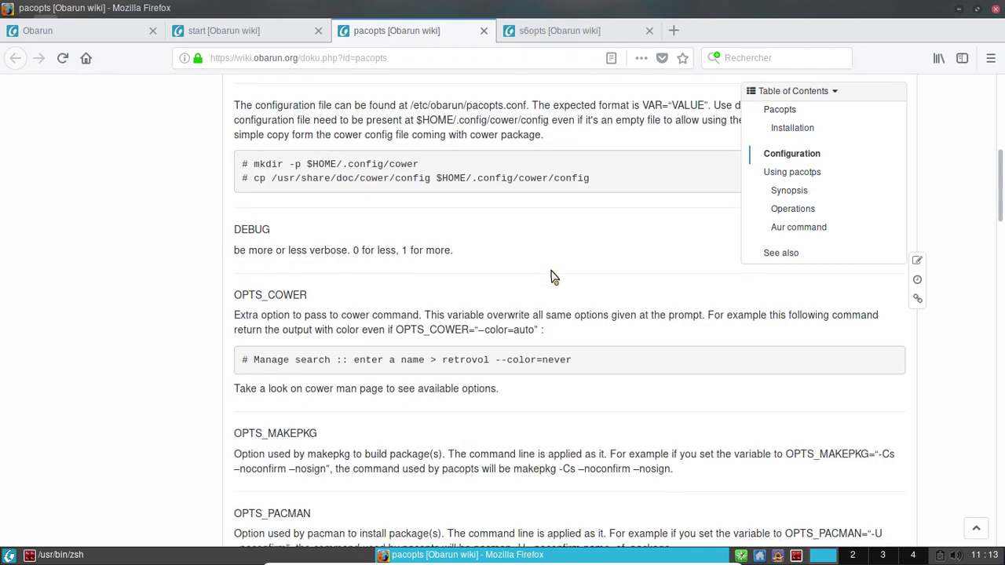
{"action": "scroll", "coordinate": [553, 276], "scroll_direction": "down", "scroll_amount": 6}
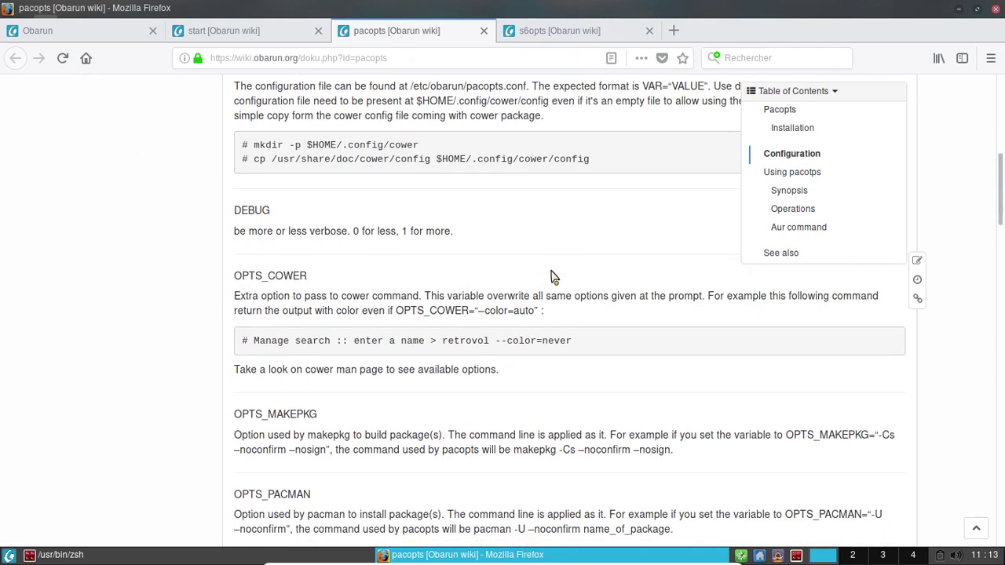
{"action": "scroll", "coordinate": [552, 276], "scroll_direction": "down", "scroll_amount": 3}
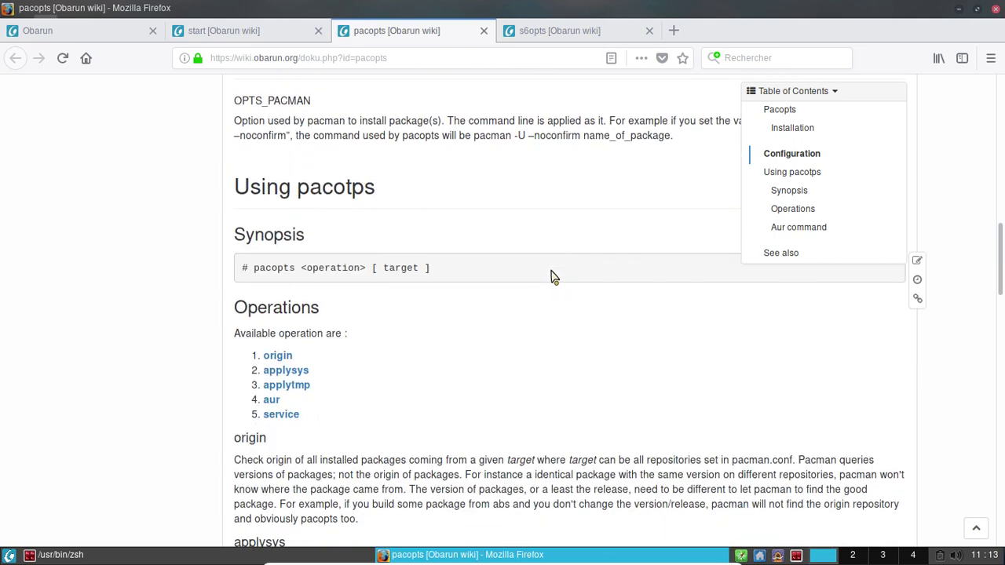
{"action": "scroll", "coordinate": [552, 277], "scroll_direction": "down", "scroll_amount": 3}
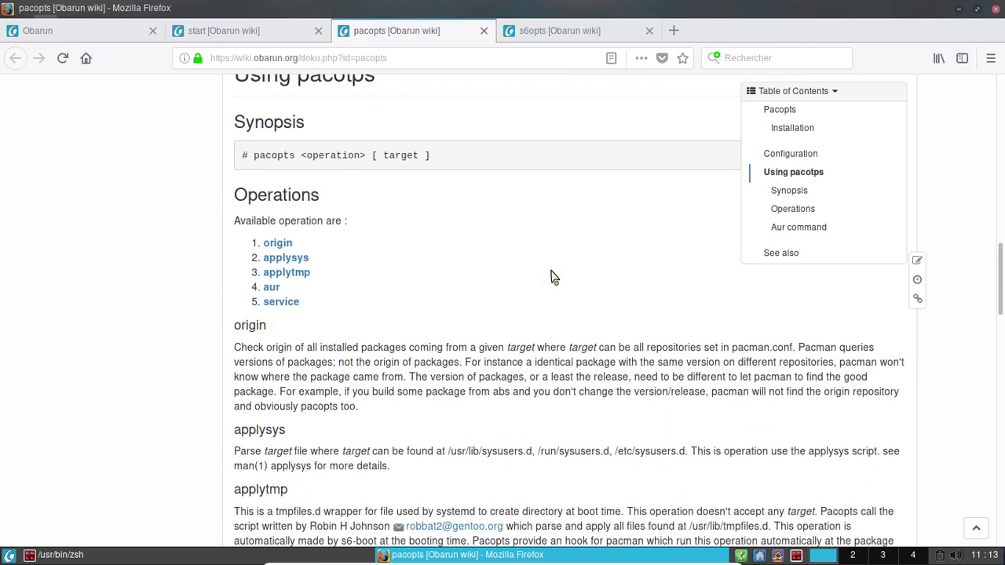
Step: Switch to the terminal and try to run "pacopts aur pamac-aur"
{"action": "left_click", "coordinate": [959, 9]}
{"action": "type", "text": "pac"}
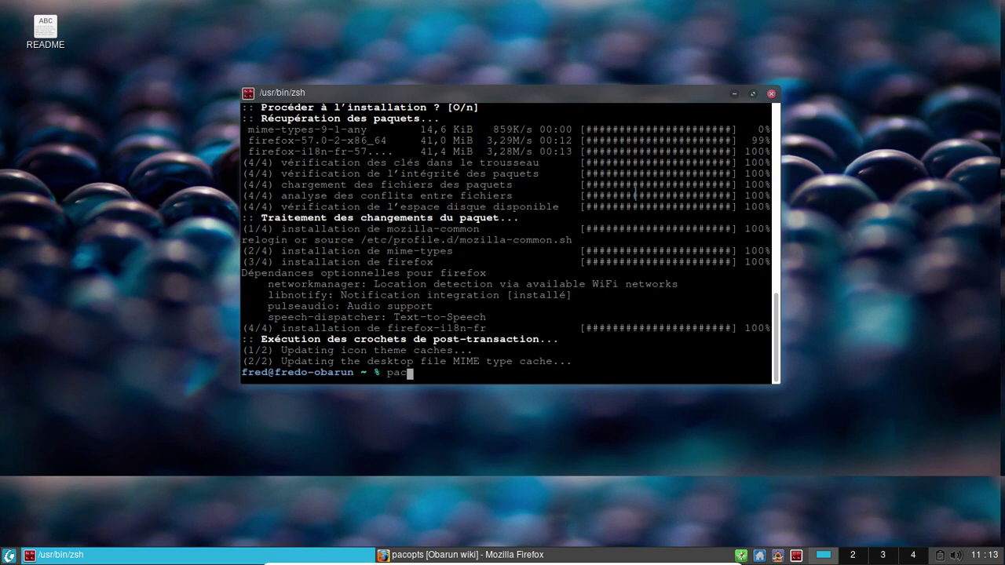
{"action": "type", "text": "opts aur pamac-aur"}
{"action": "key", "text": "Return"}
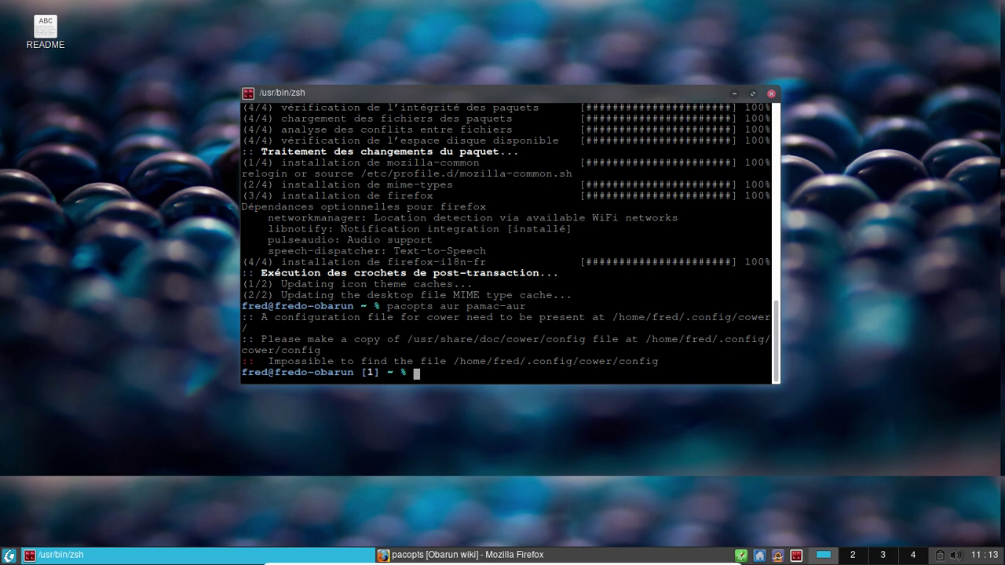
{"action": "type", "text": "sudo c"}
{"action": "key", "text": "BackSpace"}
{"action": "key", "text": "BackSpace"}
{"action": "key", "text": "BackSpace"}
{"action": "key", "text": "BackSpace"}
{"action": "key", "text": "BackSpace"}
{"action": "key", "text": "BackSpace"}
Step: Try to copy /usr/share/doc/cower/config to .config/cower/config in the home directory, using its absolute path
{"action": "type", "text": "cp /usr/share/doc/co"}
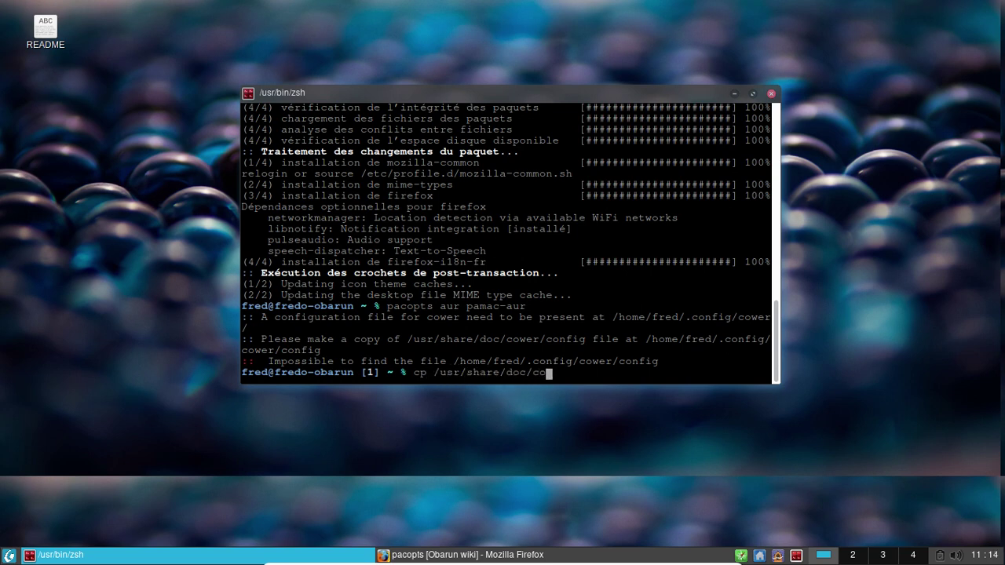
{"action": "key", "text": "Tab"}
{"action": "type", "text": "w"}
{"action": "key", "text": "Tab"}
{"action": "type", "text": "c"}
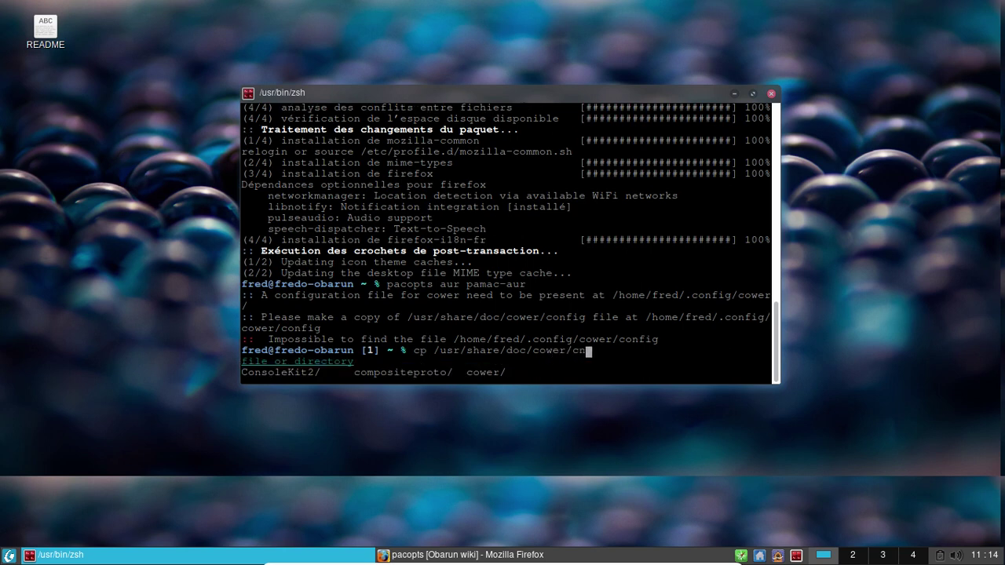
{"action": "key", "text": "Tab"}
{"action": "type", "text": "/home/fred/.config"}
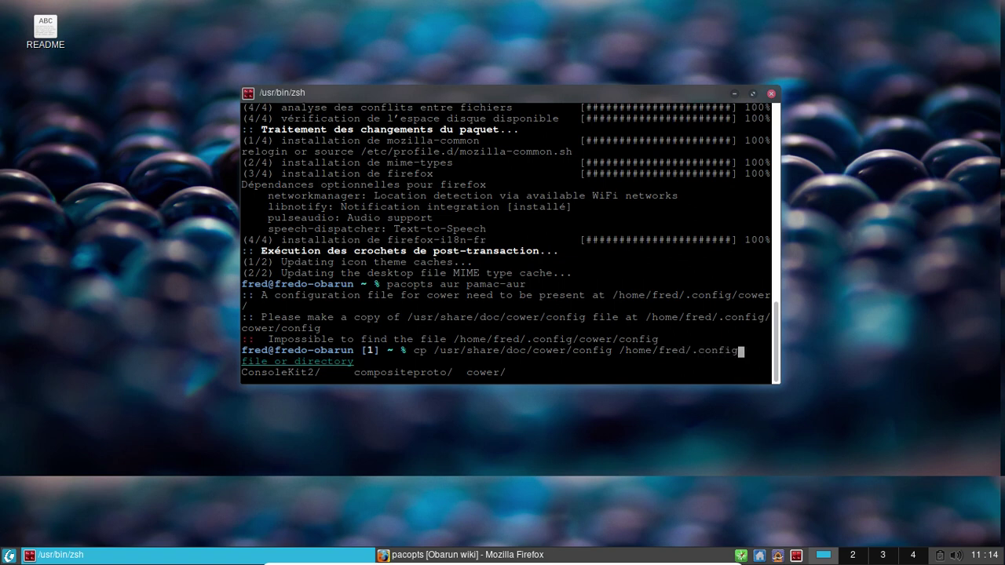
{"action": "key", "text": "BackSpace"}
{"action": "key", "text": "BackSpace"}
{"action": "key", "text": "BackSpace"}
{"action": "key", "text": "BackSpace"}
{"action": "type", "text": "nfig/cower"}
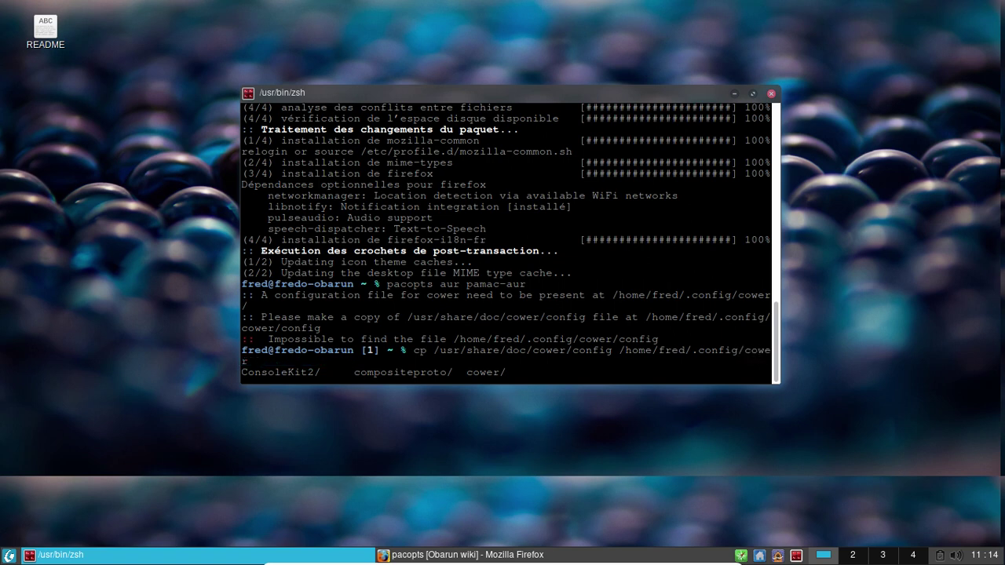
{"action": "type", "text": "/config"}
{"action": "key", "text": "Return"}
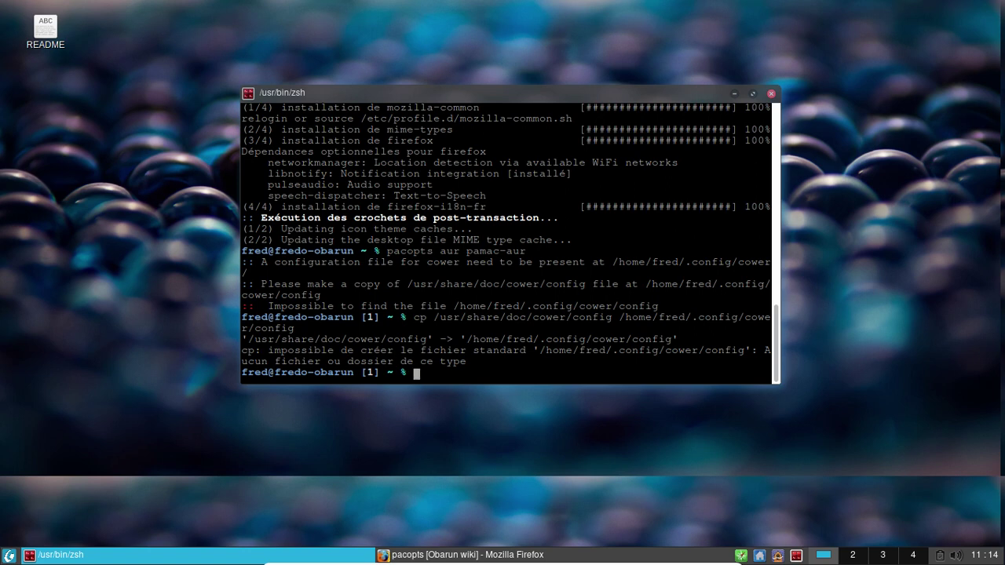
Step: Create the .config/cower directory in the home folder with "mkdir -p .config/cower"
{"action": "type", "text": "mkdir"}
{"action": "key", "text": "BackSpace"}
{"action": "type", "text": "r -p .co"}
{"action": "key", "text": "BackSpace"}
{"action": "key", "text": "BackSpace"}
{"action": "type", "text": "co"}
{"action": "key", "text": "Tab"}
{"action": "type", "text": "co"}
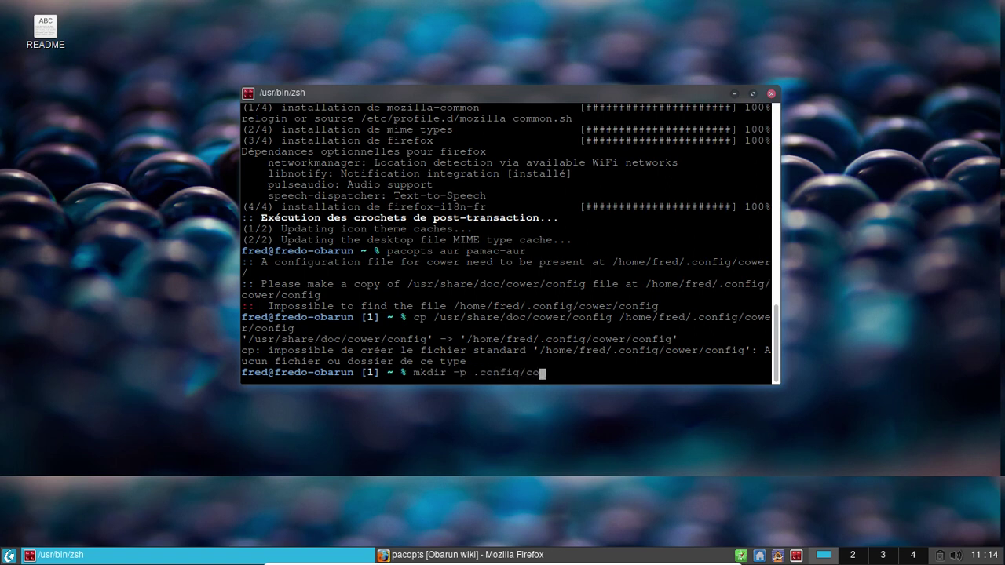
{"action": "key", "text": "Tab"}
{"action": "key", "text": "BackSpace"}
{"action": "key", "text": "BackSpace"}
{"action": "key", "text": "BackSpace"}
{"action": "key", "text": "BackSpace"}
{"action": "key", "text": "BackSpace"}
{"action": "key", "text": "BackSpace"}
{"action": "key", "text": "BackSpace"}
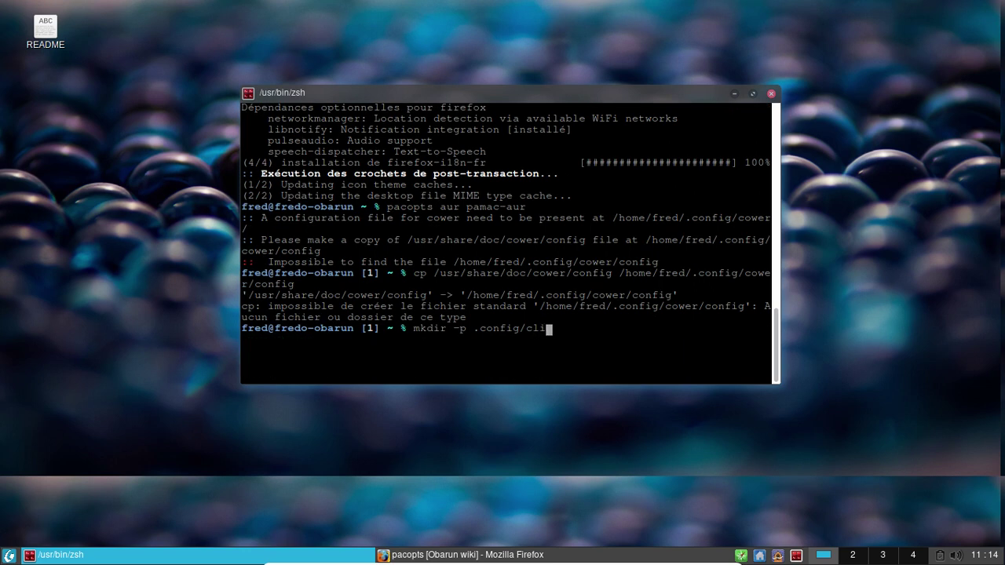
{"action": "type", "text": "cower"}
{"action": "key", "text": "Return"}
Step: Rerun the earlier cp command to copy cower's sample config file to .config/cower/config in the home directory
{"action": "key", "text": "Up"}
{"action": "key", "text": "Up"}
{"action": "key", "text": "Up"}
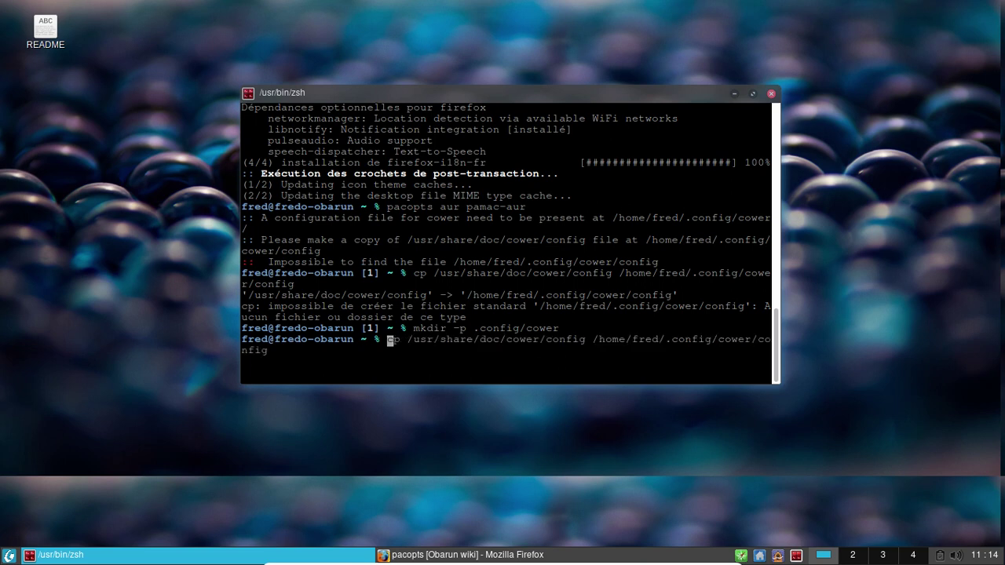
{"action": "key", "text": "Down"}
{"action": "key", "text": "Return"}
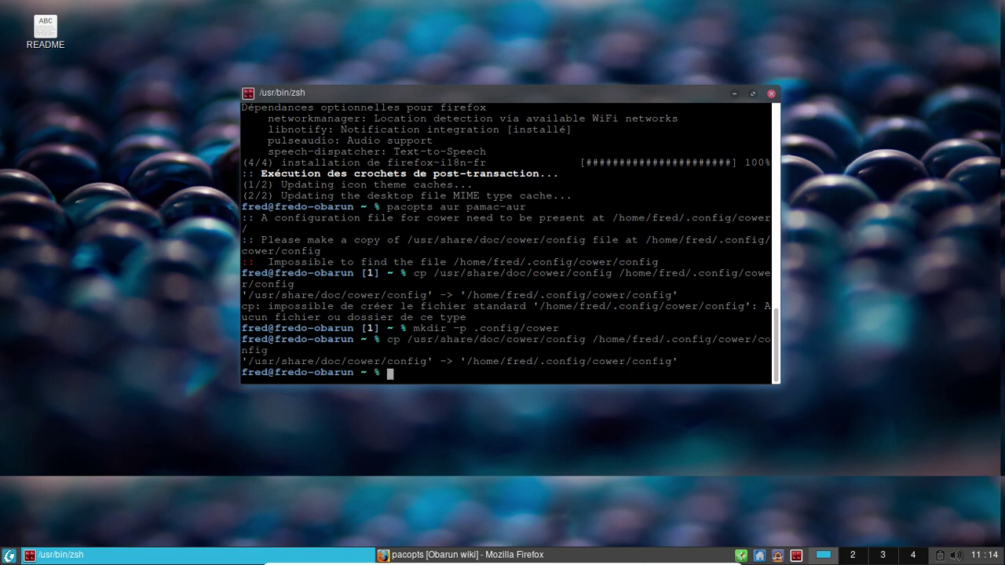
Step: Run "pacopts aur pamac-aur" again from the command history and abort it at its command prompt
{"action": "key", "text": "Up"}
{"action": "key", "text": "Up"}
{"action": "key", "text": "Down"}
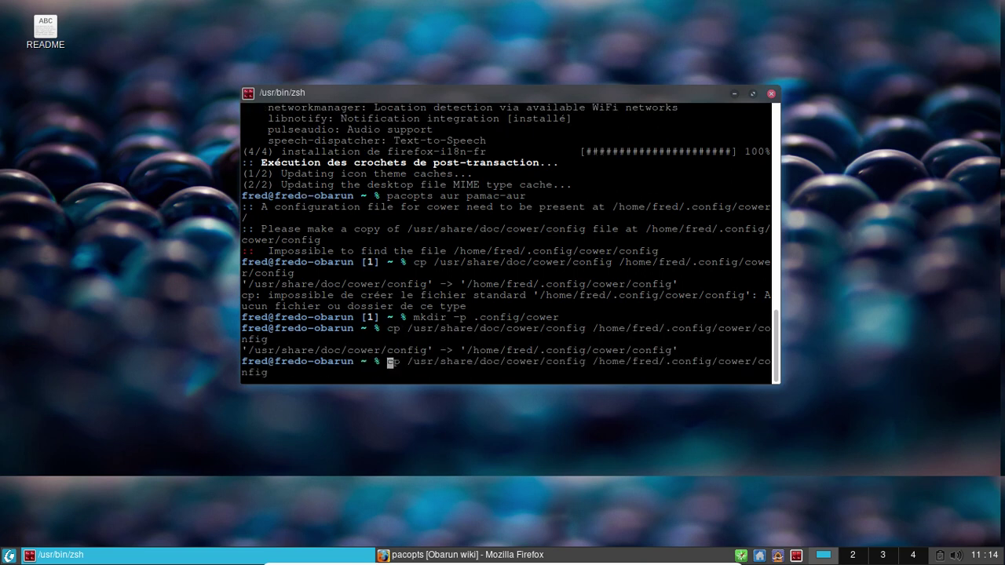
{"action": "key", "text": "Up"}
{"action": "key", "text": "Down"}
{"action": "key", "text": "Up"}
{"action": "key", "text": "Up"}
{"action": "key", "text": "Up"}
{"action": "key", "text": "Return"}
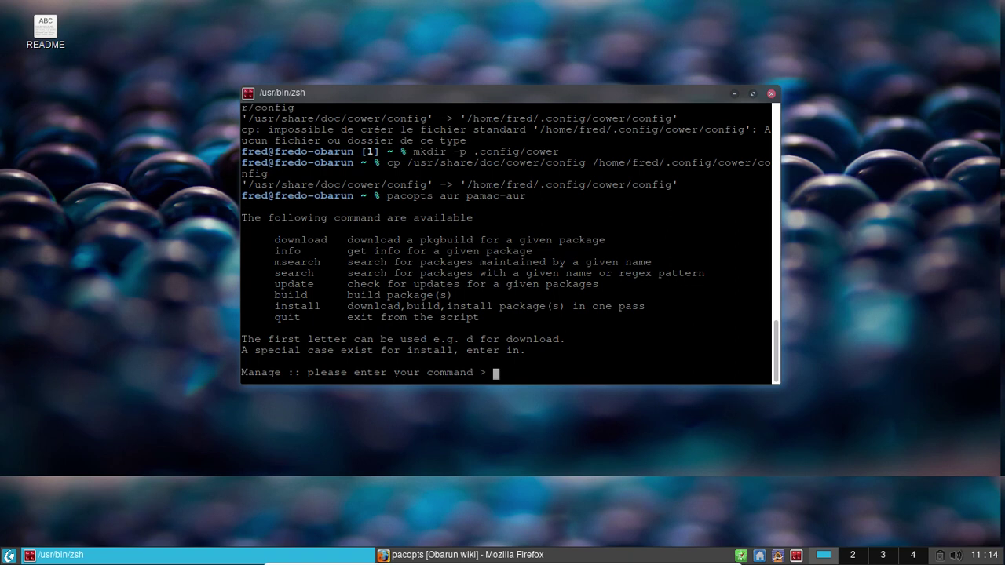
{"action": "key", "text": "ctrl+c"}
Step: Run "pacopts aur install pamac-aur" and enter pamac-aur as the name of the package to install
{"action": "key", "text": "Up"}
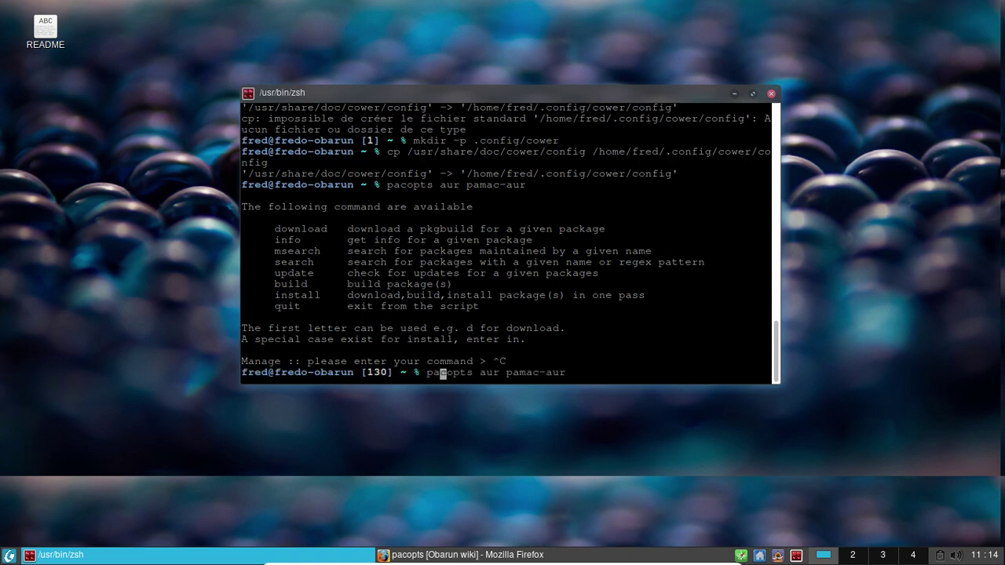
{"action": "key", "text": "Right"}
{"action": "key", "text": "Right"}
{"action": "key", "text": "Right"}
{"action": "key", "text": "Right"}
{"action": "key", "text": "Right"}
{"action": "key", "text": "Right"}
{"action": "key", "text": "Right"}
{"action": "key", "text": "Right"}
{"action": "key", "text": "Right"}
{"action": "key", "text": "Right"}
{"action": "type", "text": "install"}
{"action": "key", "text": "Return"}
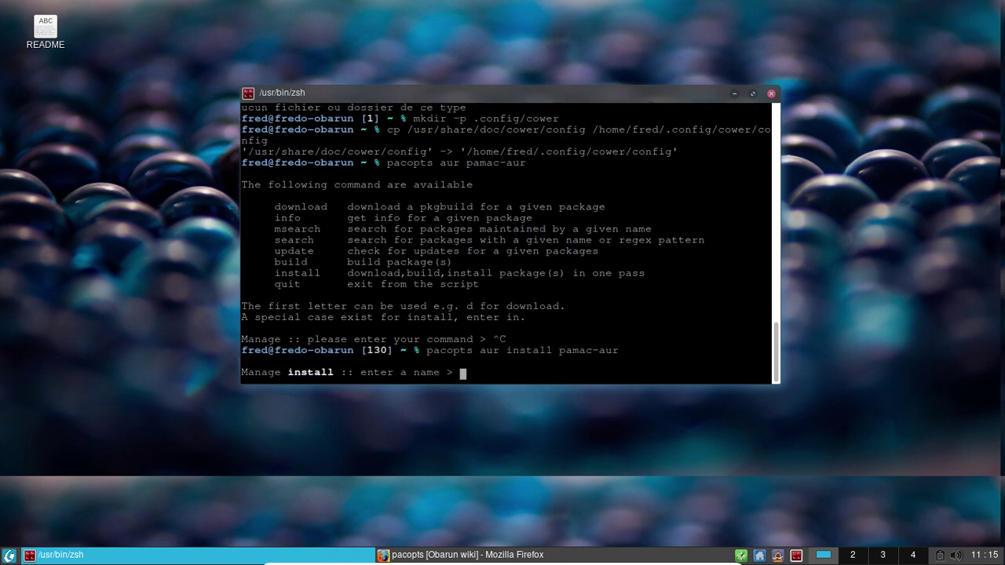
{"action": "type", "text": "pamac-aur"}
{"action": "key", "text": "Return"}
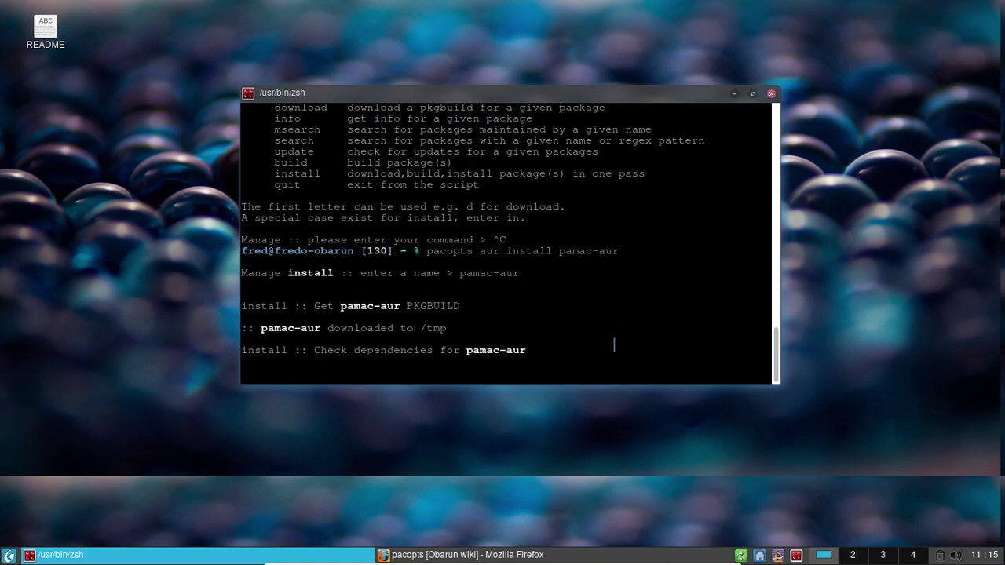
Step: Switch back to Firefox, close the pacopts wiki page and read the s6opts page down to its available operations
{"action": "left_click", "coordinate": [477, 559]}
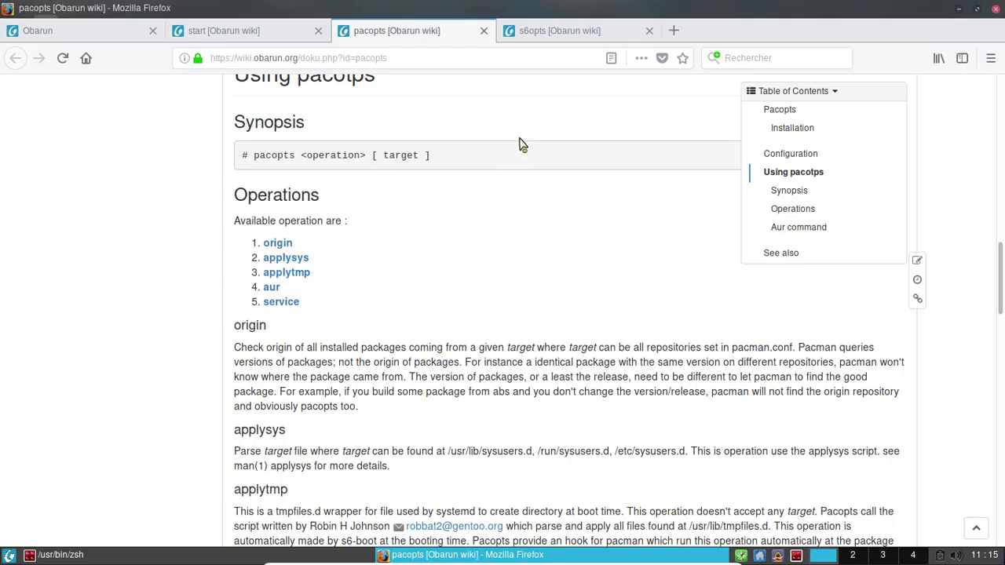
{"action": "left_click", "coordinate": [485, 31]}
{"action": "scroll", "coordinate": [606, 296], "scroll_direction": "down", "scroll_amount": 5}
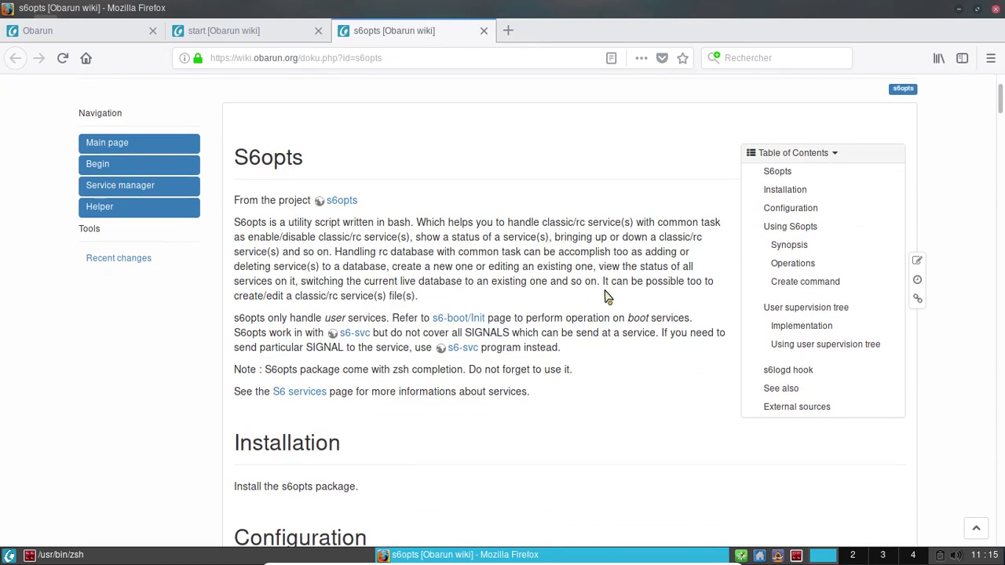
{"action": "scroll", "coordinate": [606, 296], "scroll_direction": "down", "scroll_amount": 5}
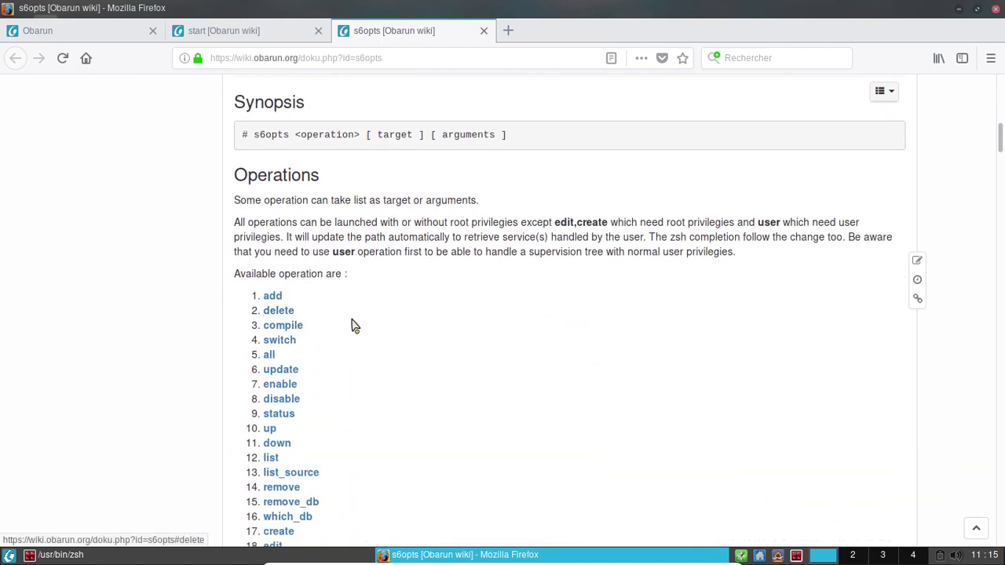
{"action": "scroll", "coordinate": [353, 292], "scroll_direction": "down", "scroll_amount": 2}
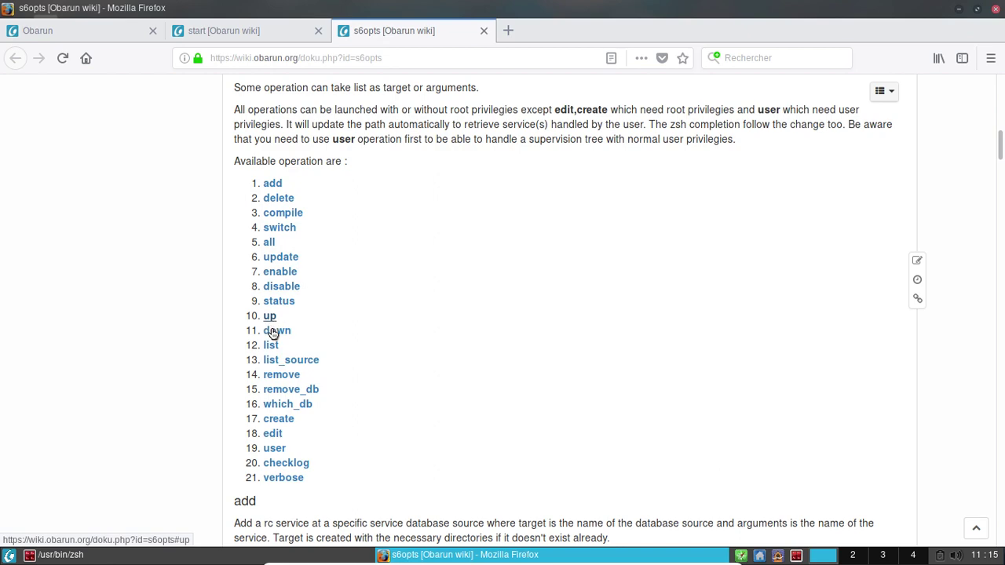
{"action": "scroll", "coordinate": [500, 271], "scroll_direction": "down", "scroll_amount": 1}
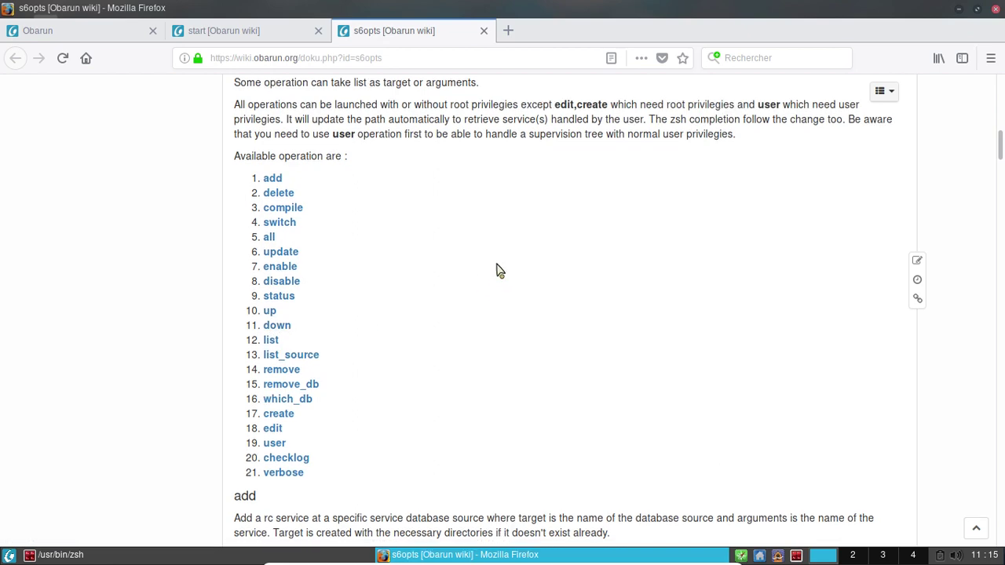
Step: Read the add and delete operations of s6opts, and close the s6opts page and the wiki start page
{"action": "scroll", "coordinate": [499, 271], "scroll_direction": "down", "scroll_amount": 5}
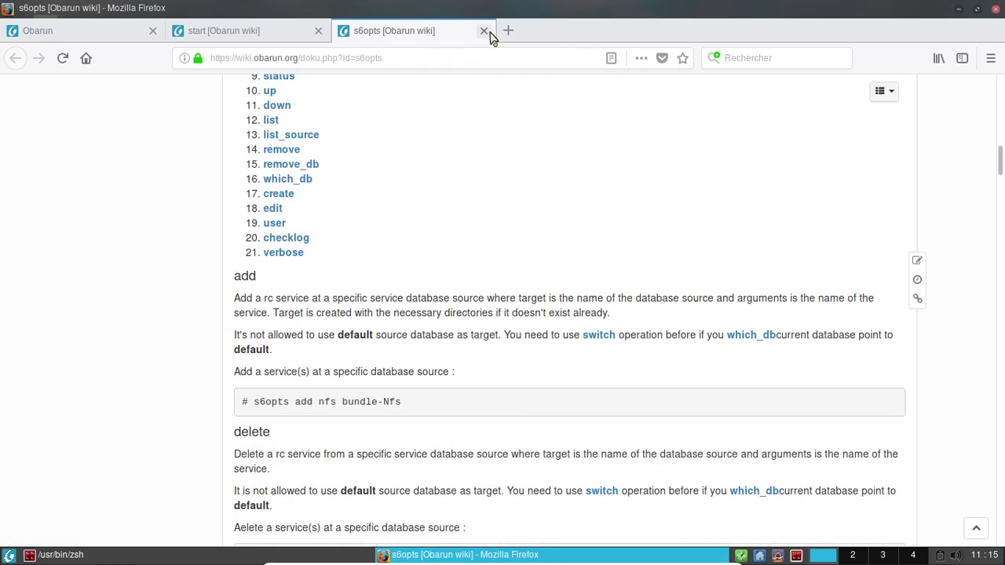
{"action": "left_click", "coordinate": [486, 33]}
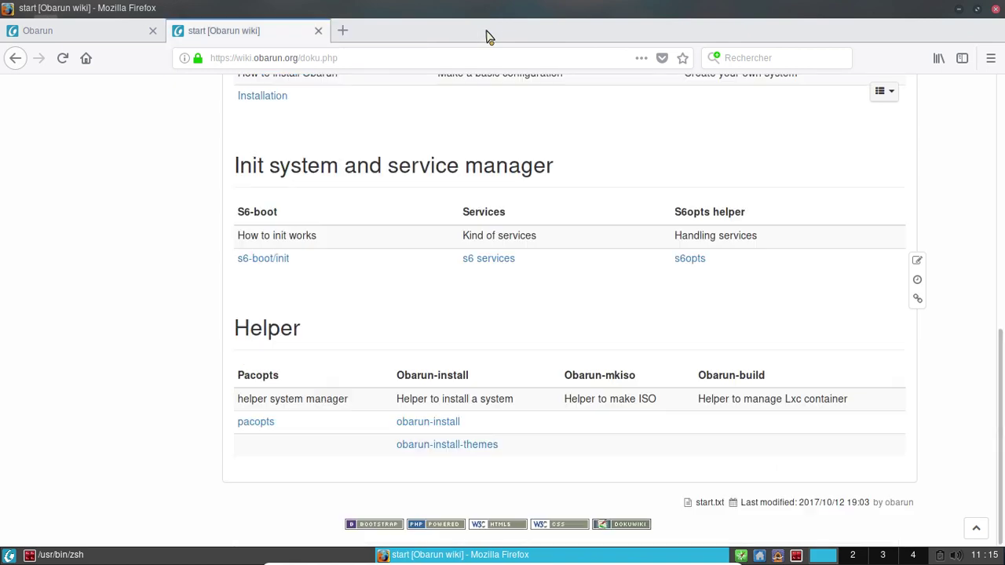
{"action": "left_click", "coordinate": [319, 33]}
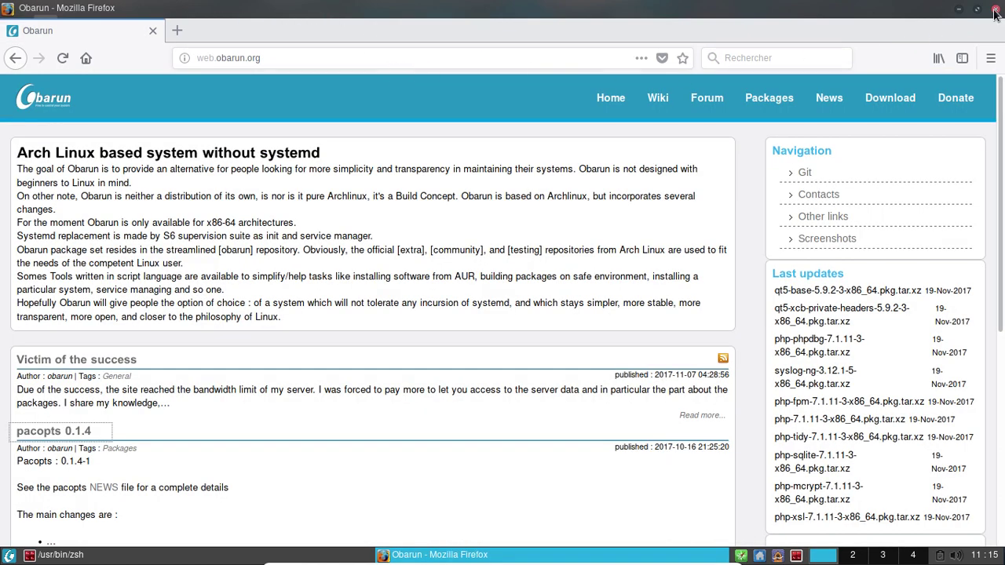
Step: Open Obarun's Packages page and examine the list of packages and their git addresses down to its end
{"action": "left_click", "coordinate": [769, 110]}
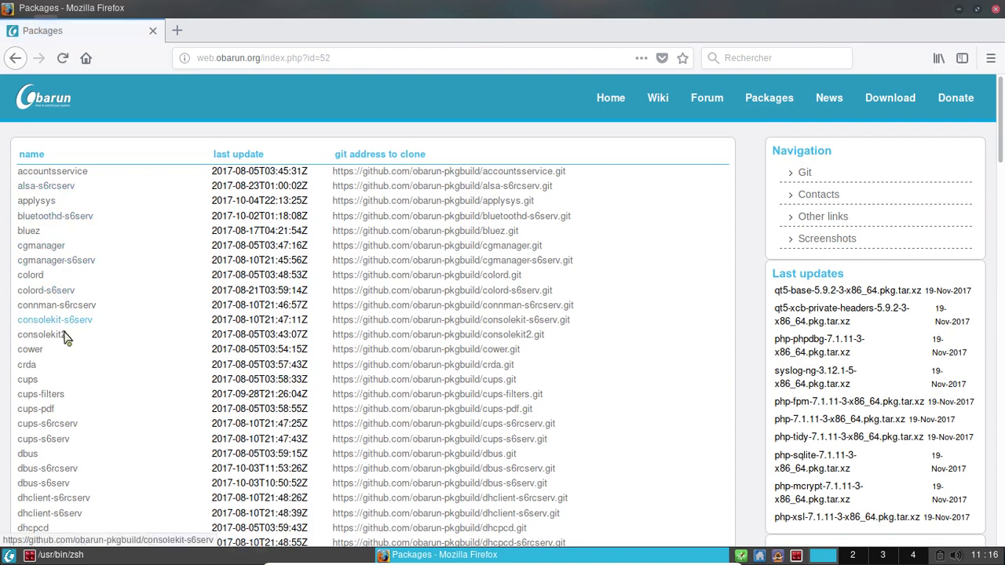
{"action": "scroll", "coordinate": [92, 326], "scroll_direction": "down", "scroll_amount": 2}
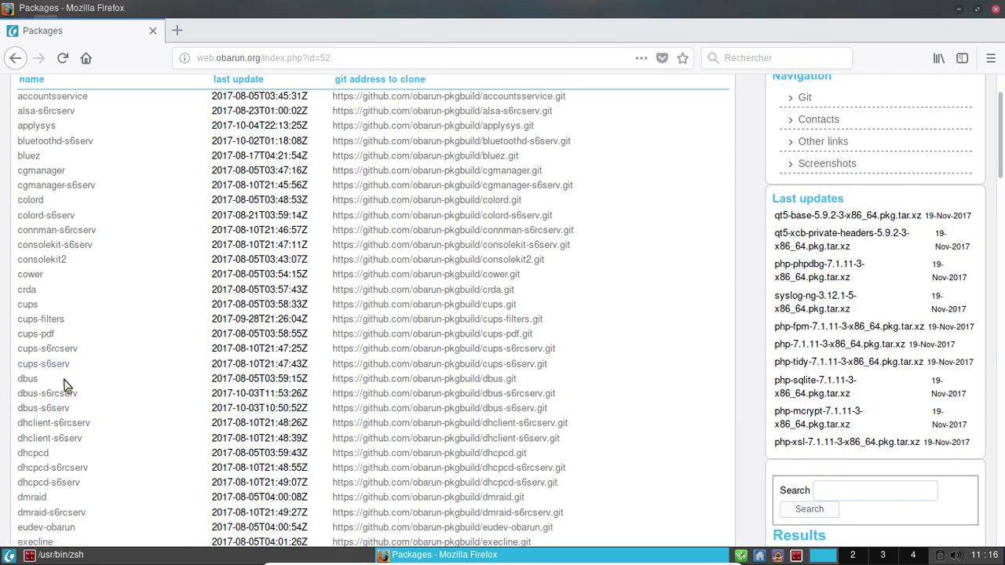
{"action": "scroll", "coordinate": [62, 381], "scroll_direction": "down", "scroll_amount": 1}
{"action": "scroll", "coordinate": [88, 391], "scroll_direction": "down", "scroll_amount": 4}
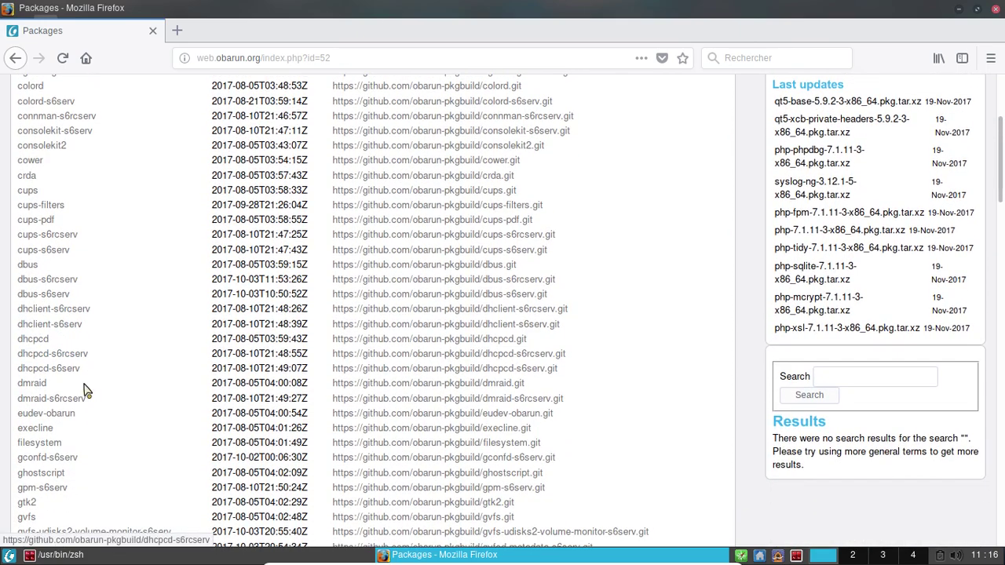
{"action": "scroll", "coordinate": [86, 391], "scroll_direction": "down", "scroll_amount": 9}
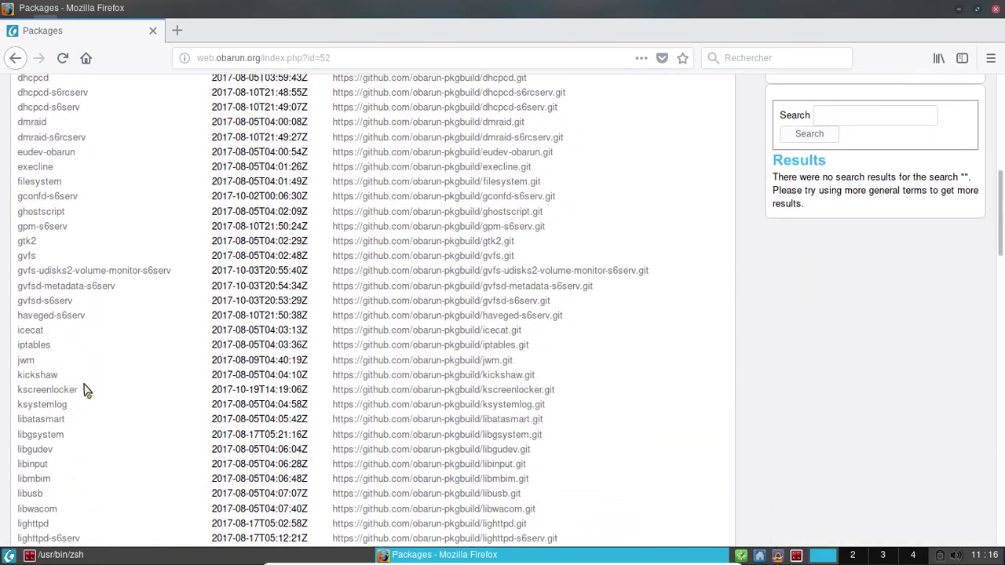
{"action": "scroll", "coordinate": [86, 391], "scroll_direction": "down", "scroll_amount": 4}
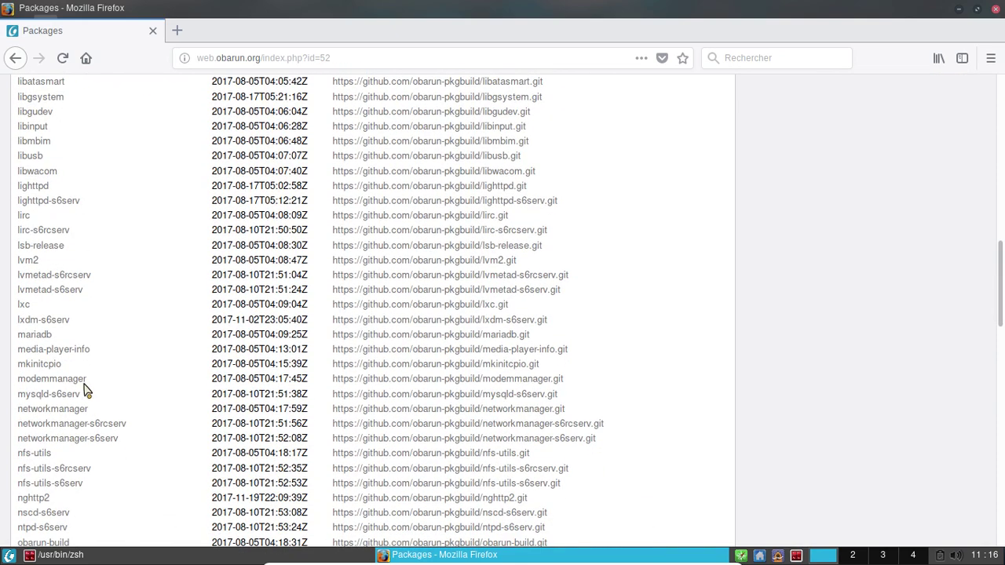
{"action": "scroll", "coordinate": [87, 390], "scroll_direction": "down", "scroll_amount": 2}
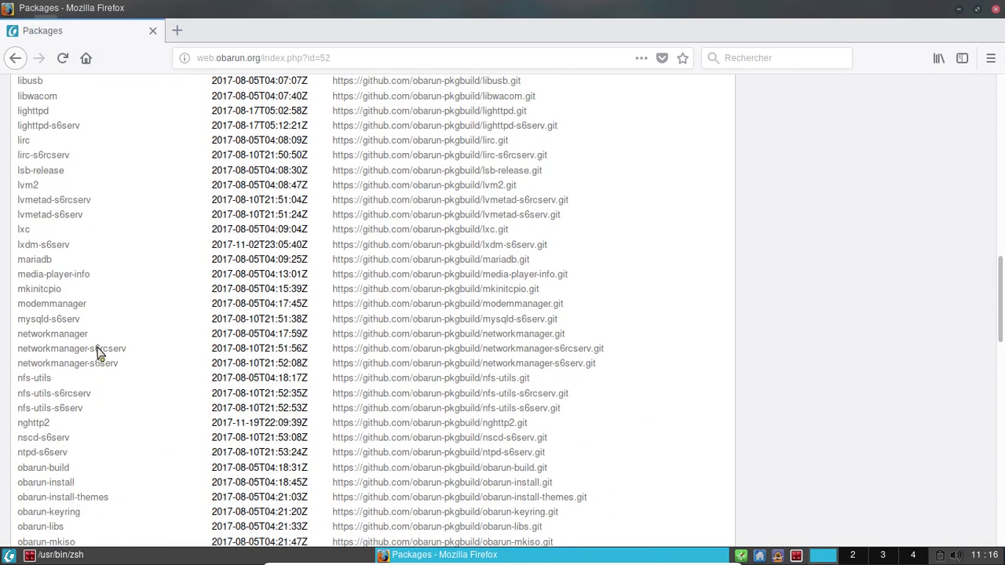
{"action": "scroll", "coordinate": [87, 390], "scroll_direction": "down", "scroll_amount": 2}
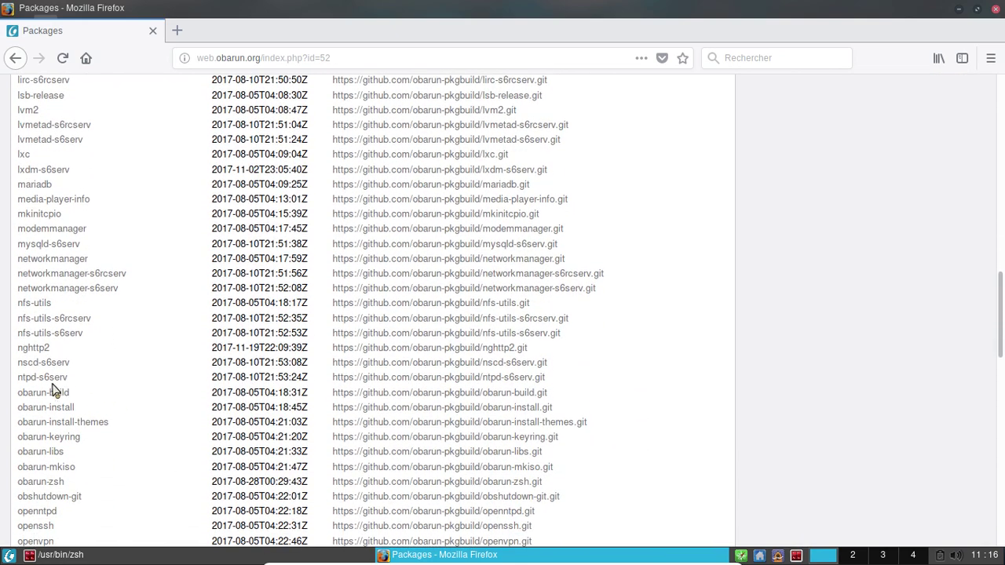
{"action": "scroll", "coordinate": [122, 379], "scroll_direction": "down", "scroll_amount": 3}
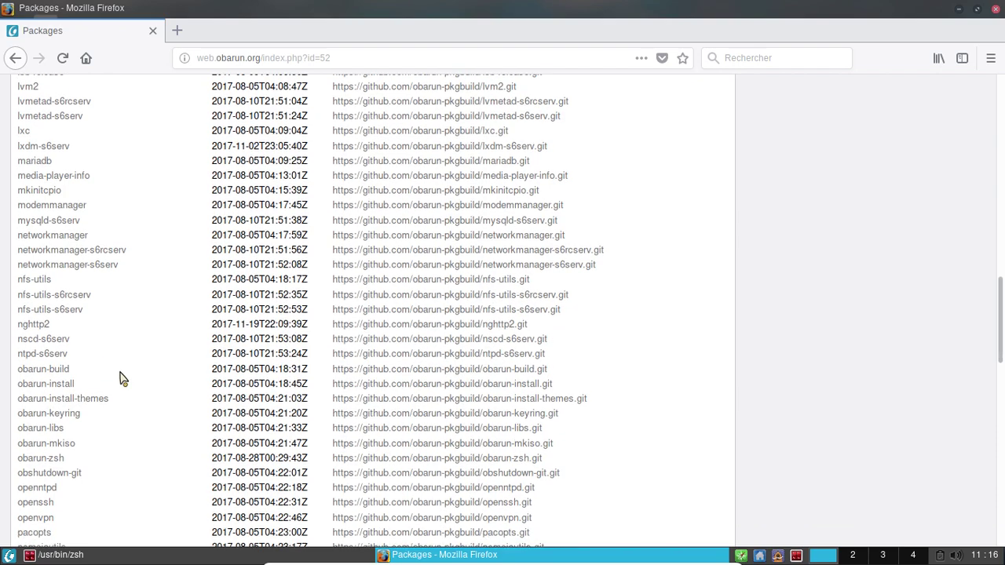
{"action": "scroll", "coordinate": [122, 379], "scroll_direction": "down", "scroll_amount": 6}
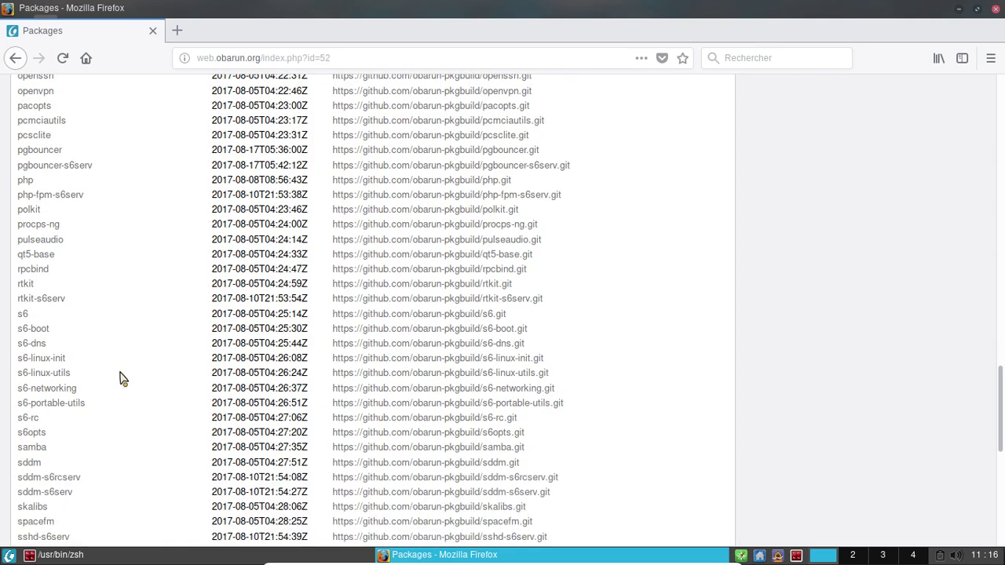
{"action": "scroll", "coordinate": [121, 378], "scroll_direction": "down", "scroll_amount": 3}
{"action": "scroll", "coordinate": [122, 378], "scroll_direction": "down", "scroll_amount": 5}
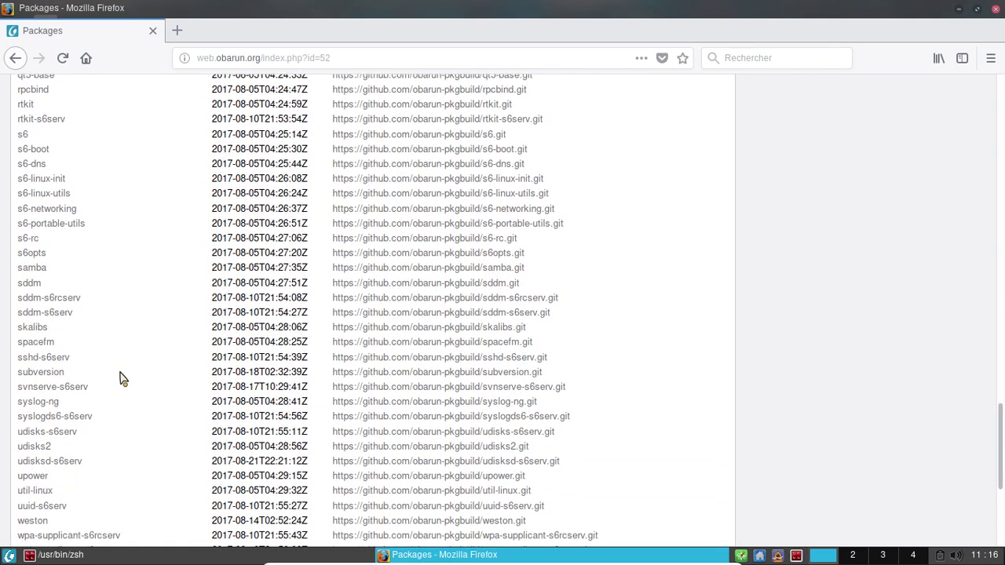
{"action": "scroll", "coordinate": [122, 379], "scroll_direction": "down", "scroll_amount": 3}
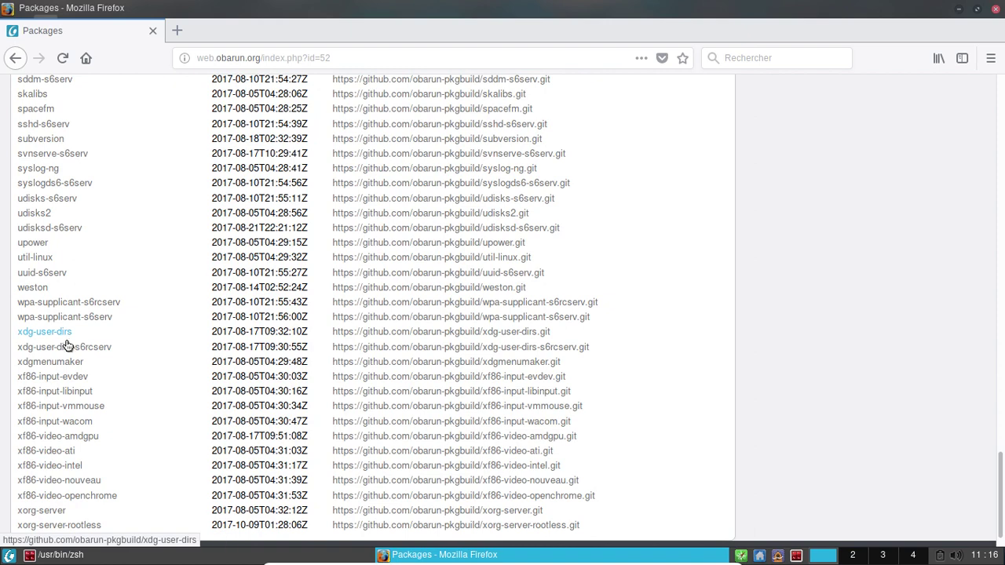
Step: Minimize Firefox and install xdg-user-dirs with "sudo pacman -S xdg-user-dirs" in a new terminal tab, entering the sudo password and accepting the installation
{"action": "left_click", "coordinate": [956, 11]}
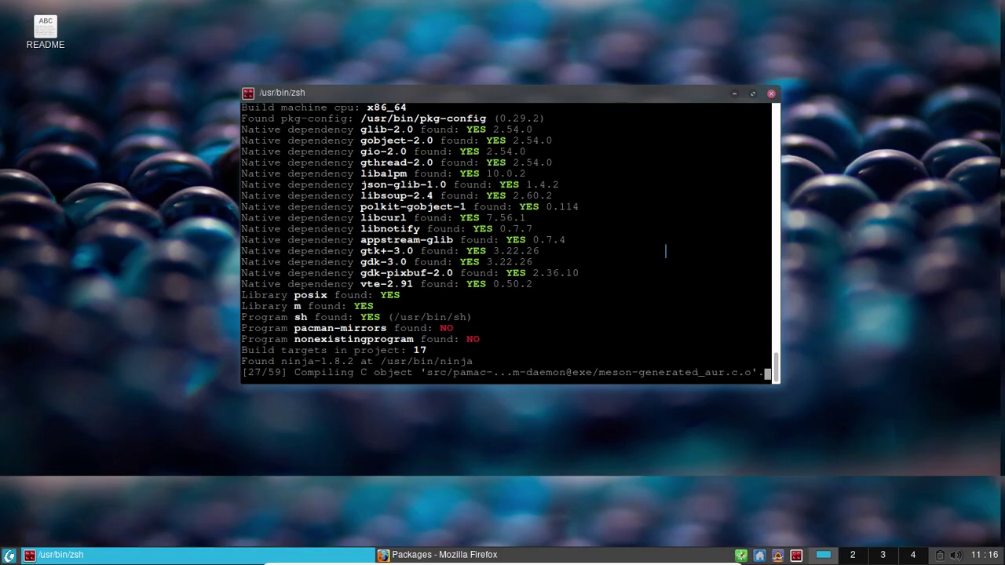
{"action": "key", "text": "ctrl+shift+t"}
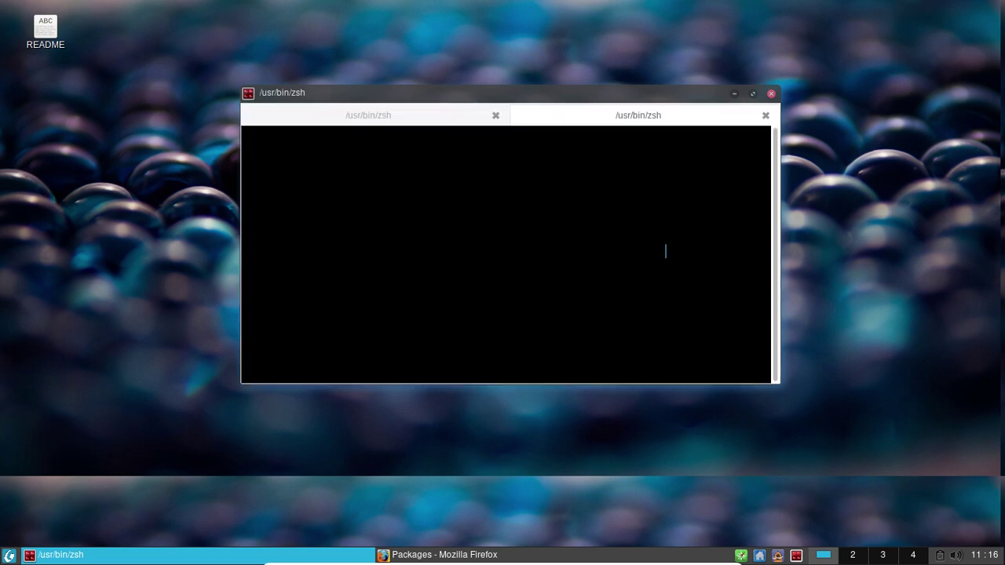
{"action": "type", "text": "sudo pacman -S"}
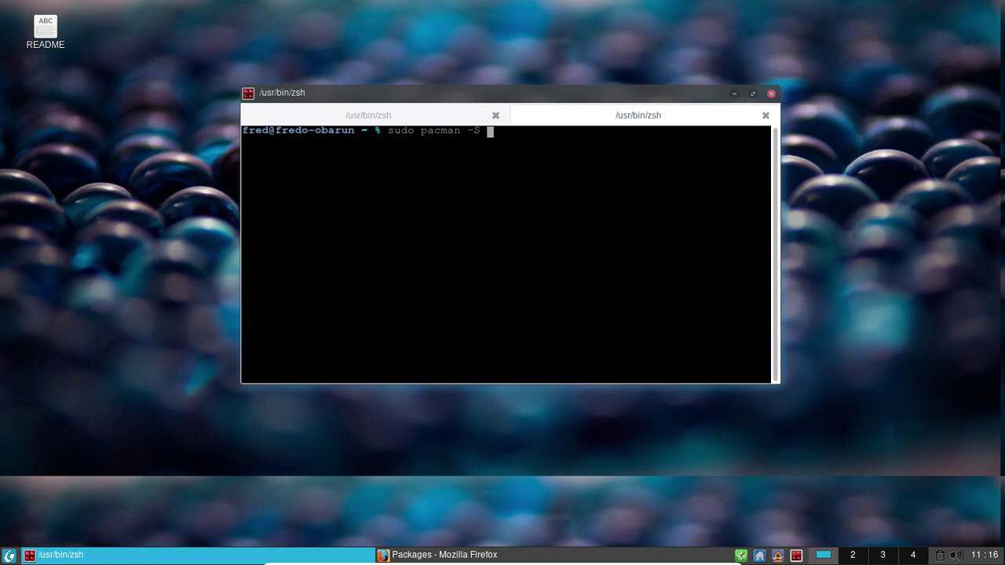
{"action": "type", "text": " xdg-user-dirs"}
{"action": "key", "text": "Return"}
{"action": "key", "text": "Return"}
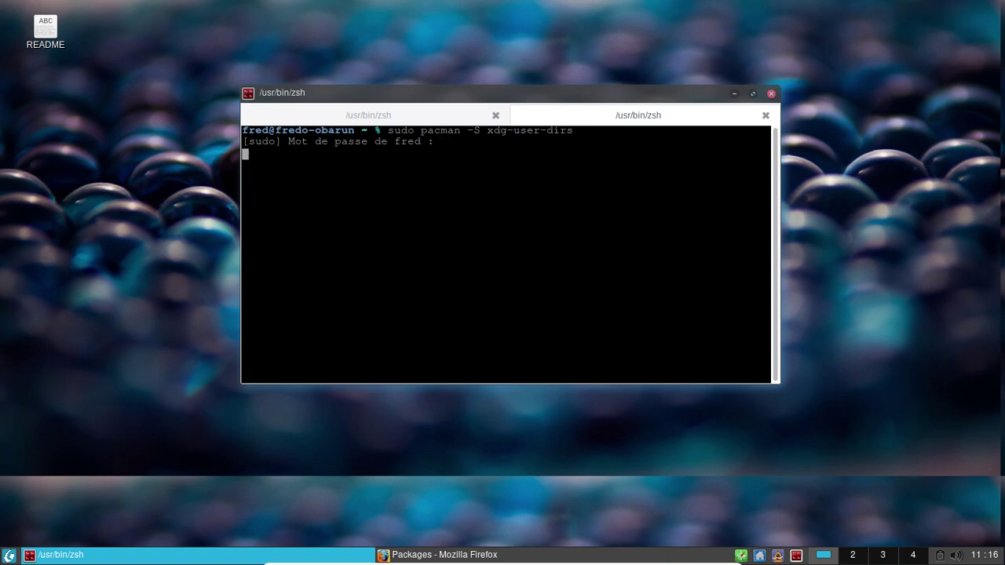
{"action": "key", "text": "Return"}
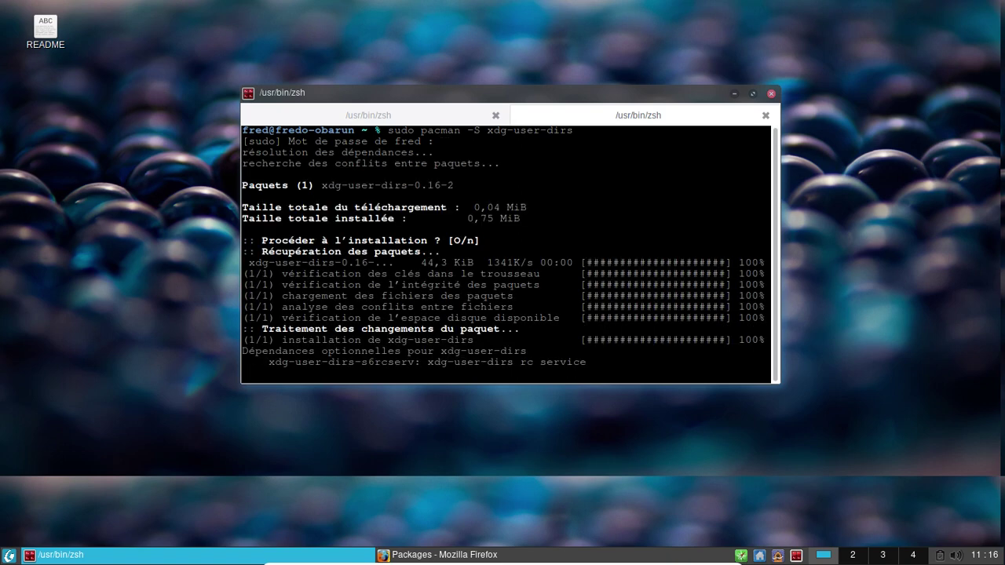
Step: Run xdg-user-dirs-update to create the user folders and list the contents of the home directory
{"action": "type", "text": "x"}
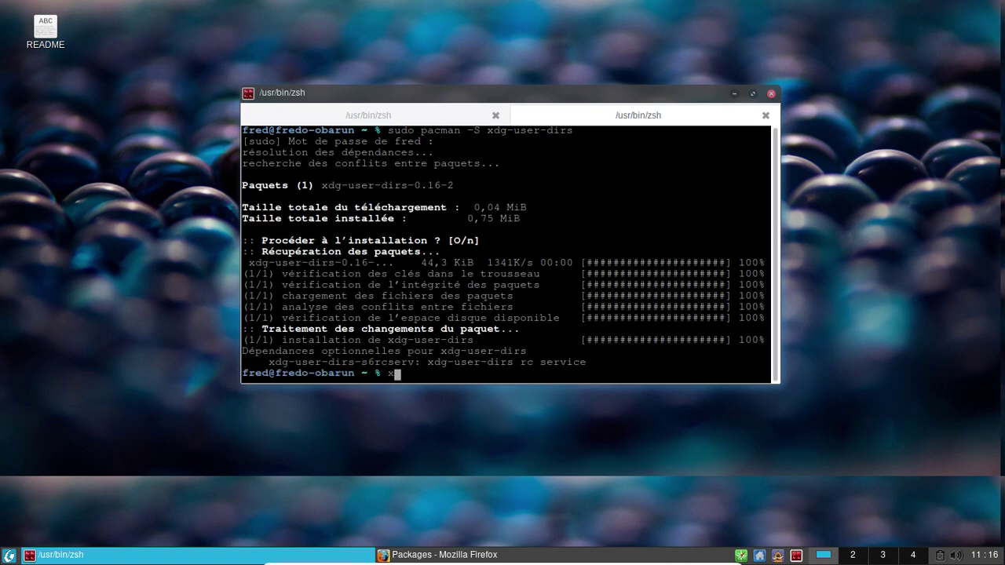
{"action": "type", "text": "dg-usr"}
{"action": "key", "text": "Tab"}
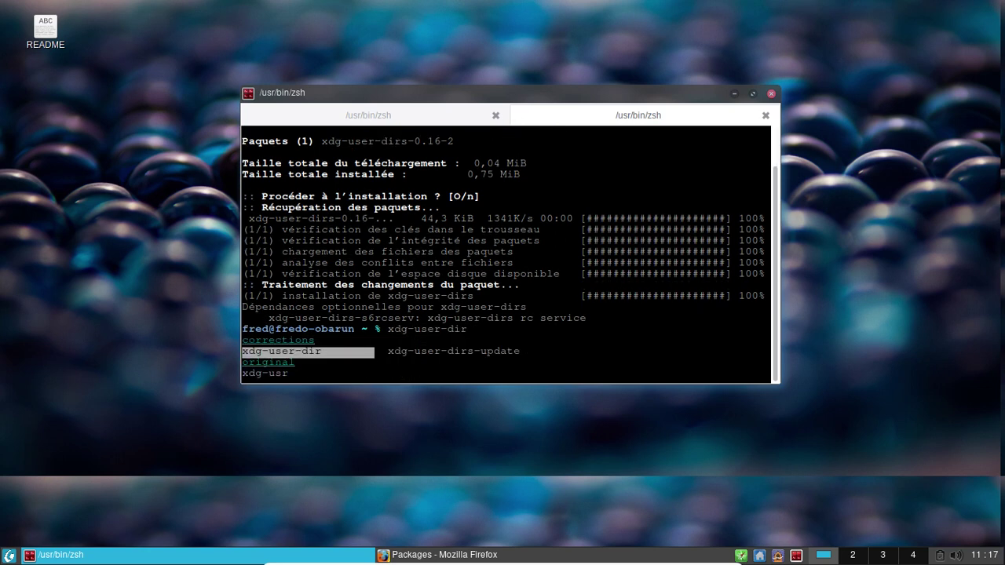
{"action": "key", "text": "Tab"}
{"action": "key", "text": "Return"}
{"action": "key", "text": "Return"}
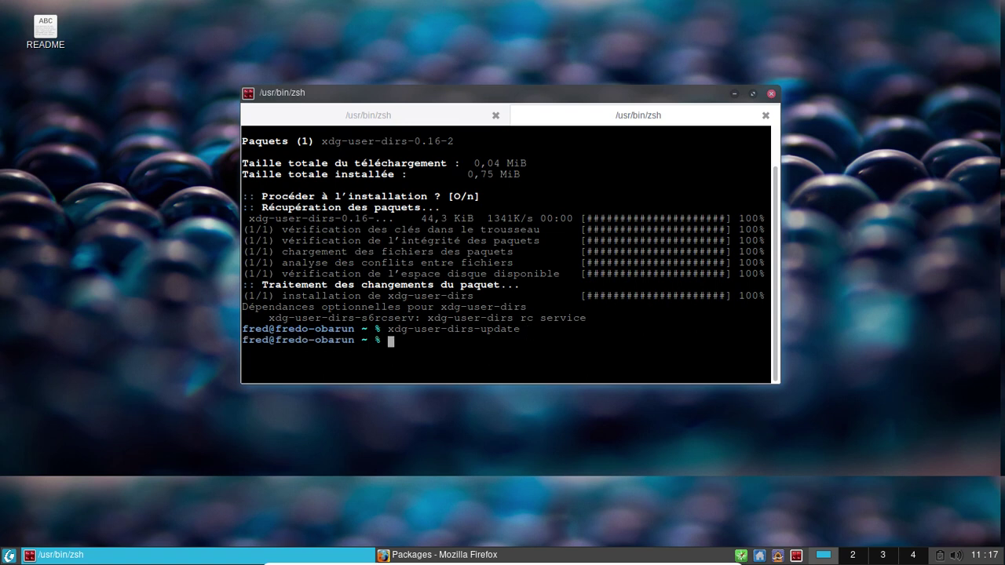
{"action": "type", "text": "ls"}
{"action": "key", "text": "Return"}
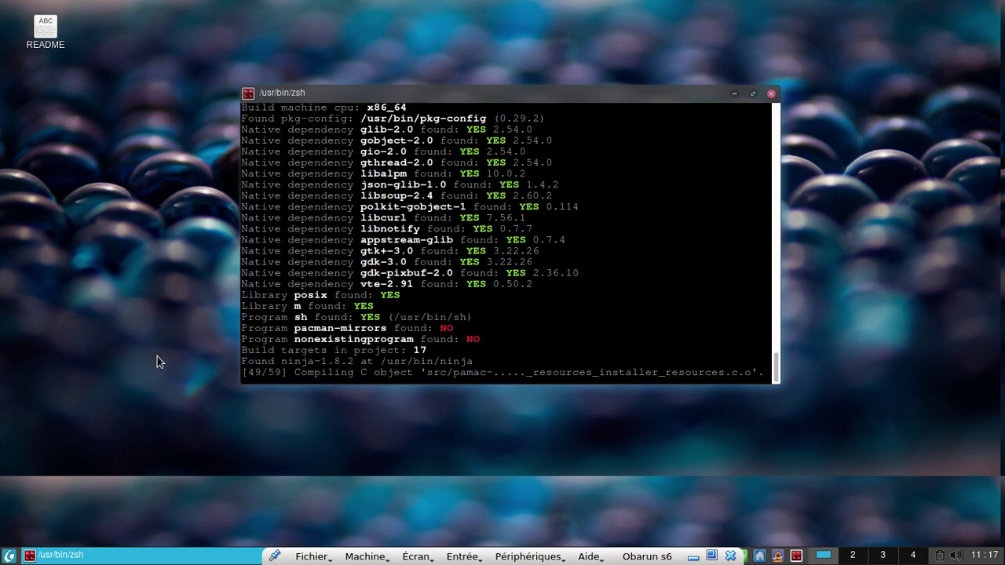
{"action": "left_click", "coordinate": [8, 556]}
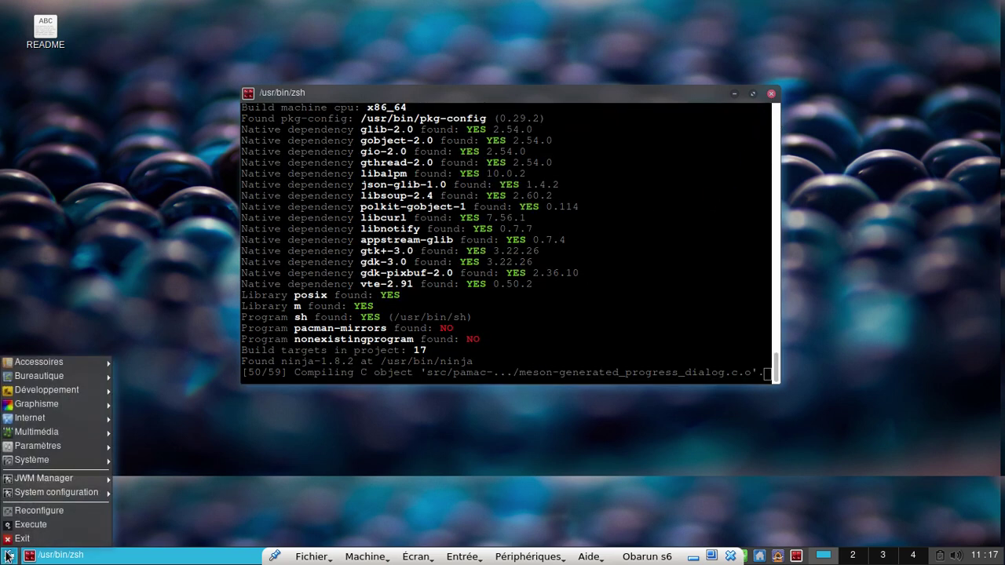
{"action": "mouse_move", "coordinate": [43, 479]}
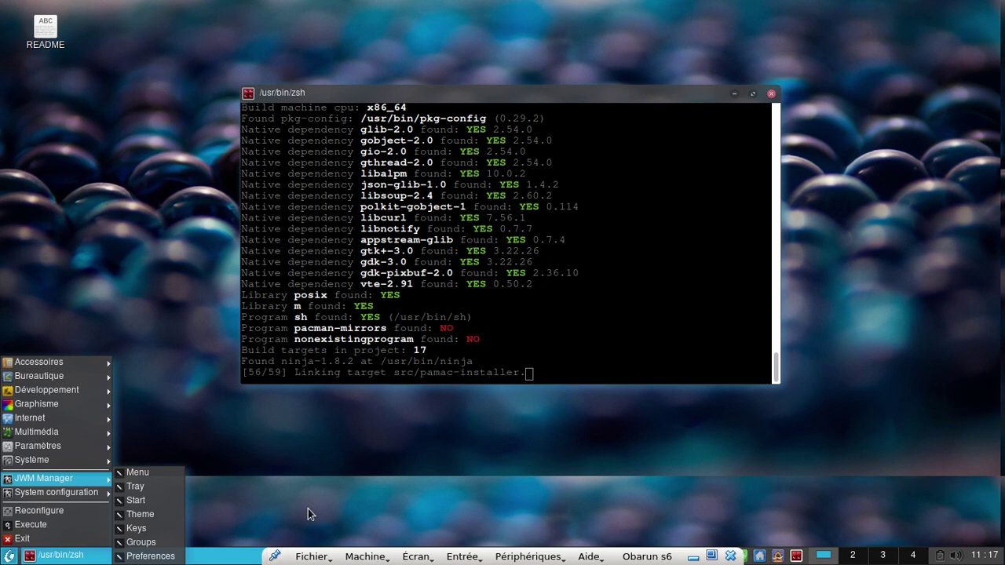
Step: Open the home folder in SpaceFM and set the view style of panel 1 to icons
{"action": "left_click", "coordinate": [761, 557]}
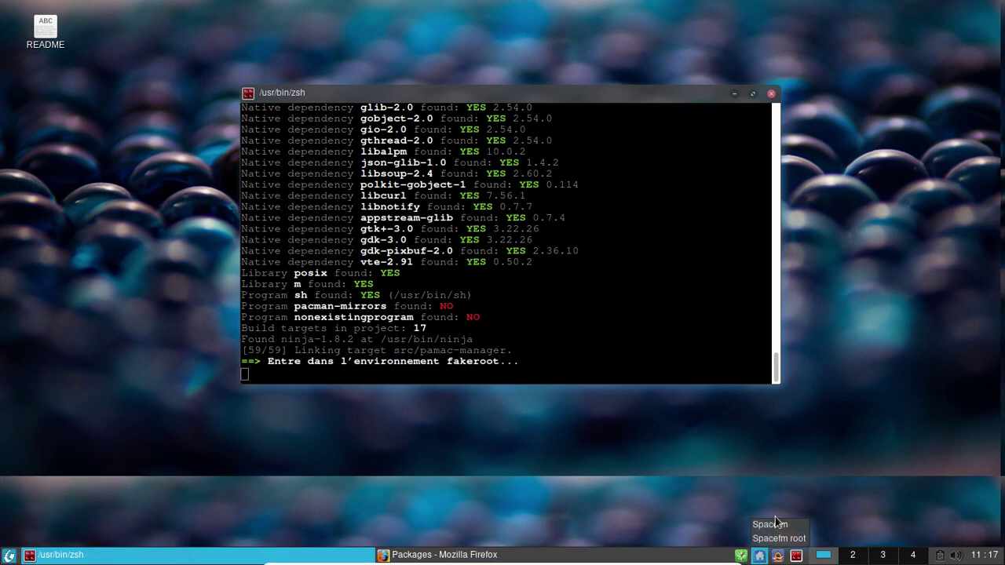
{"action": "left_click", "coordinate": [775, 524]}
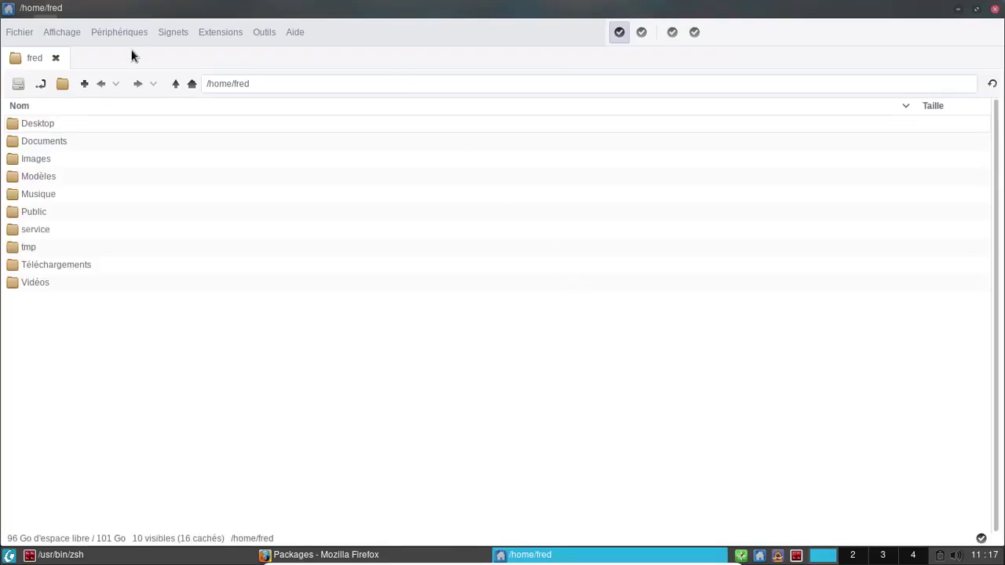
{"action": "left_click", "coordinate": [69, 35]}
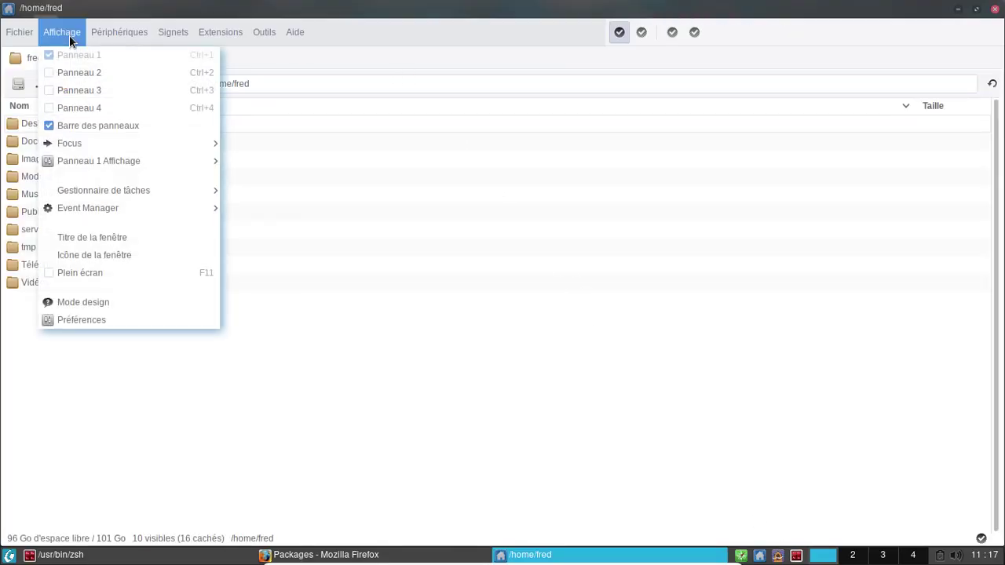
{"action": "mouse_move", "coordinate": [132, 162]}
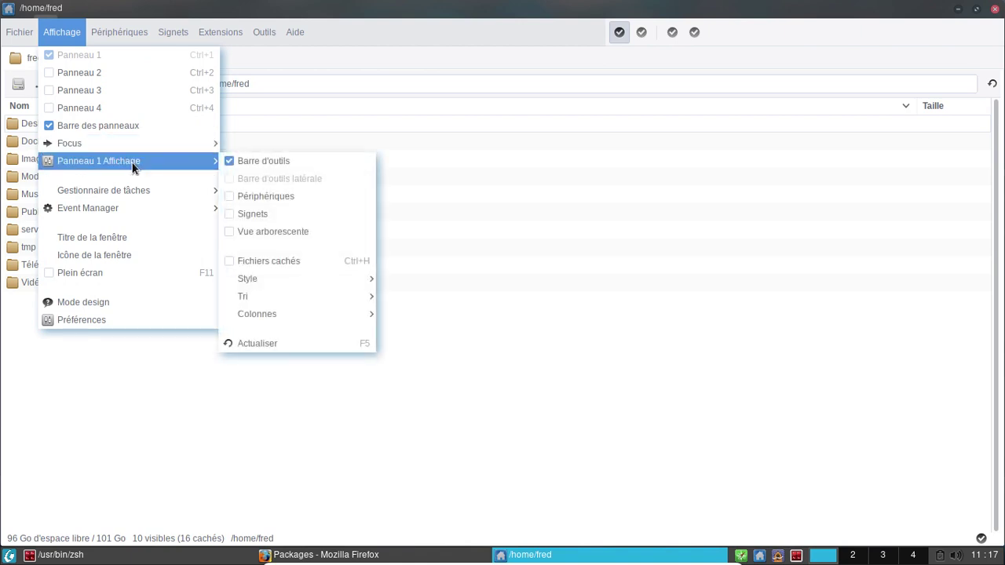
{"action": "mouse_move", "coordinate": [254, 282]}
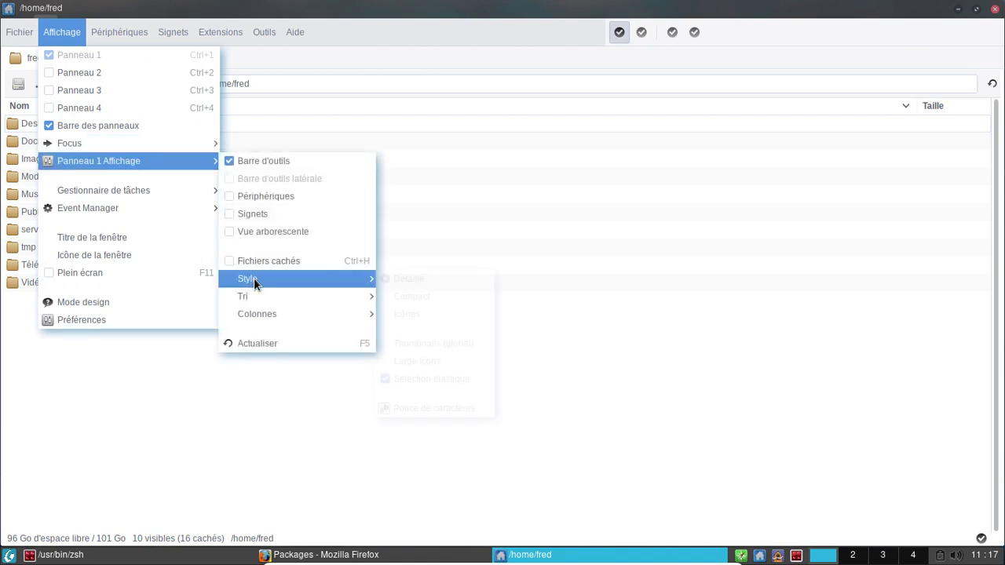
{"action": "left_click", "coordinate": [405, 313]}
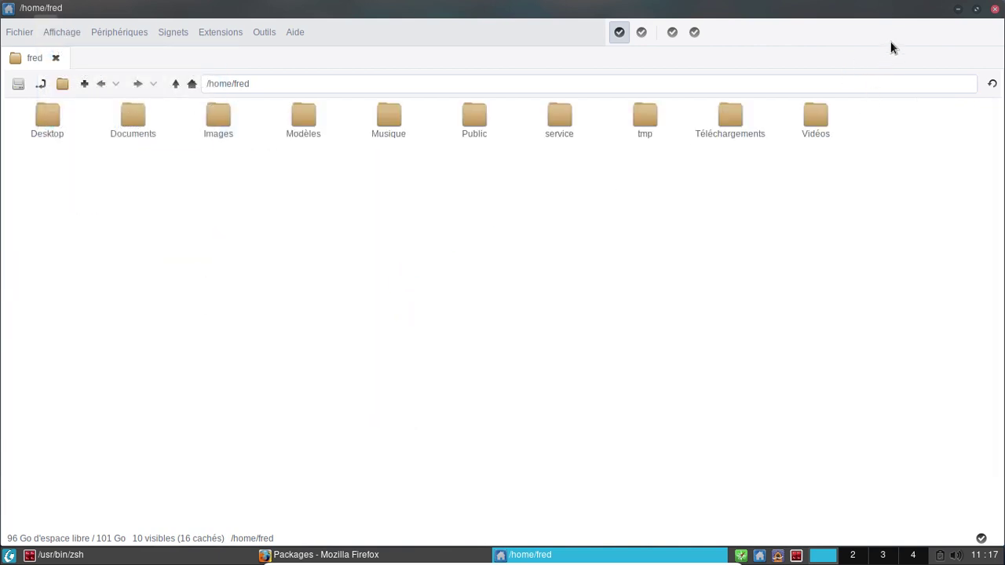
Step: Toggle the SpaceFM window between its maximized and normal size, and close it
{"action": "left_click", "coordinate": [979, 14]}
{"action": "left_click", "coordinate": [979, 14]}
{"action": "left_click", "coordinate": [979, 14]}
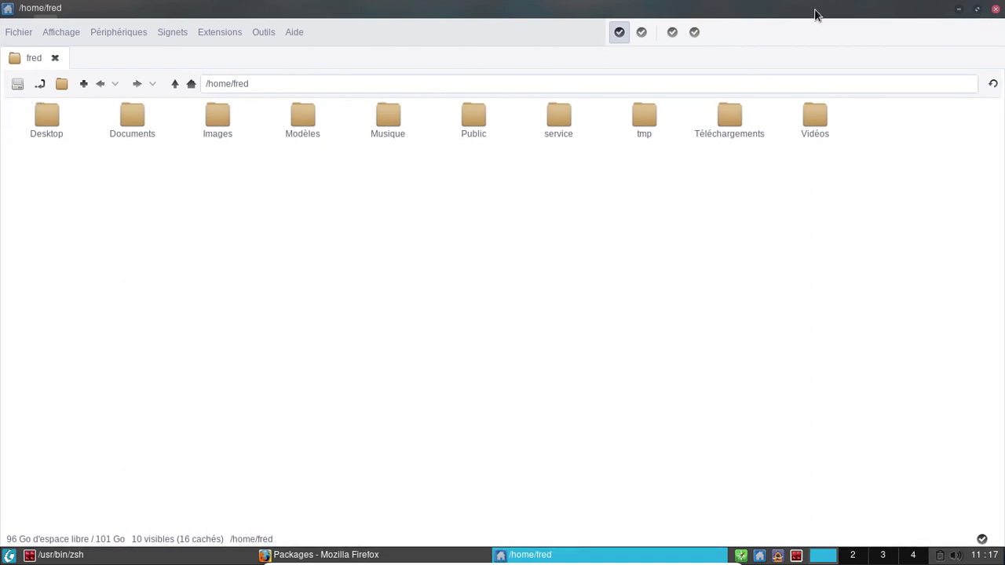
{"action": "left_click", "coordinate": [996, 9]}
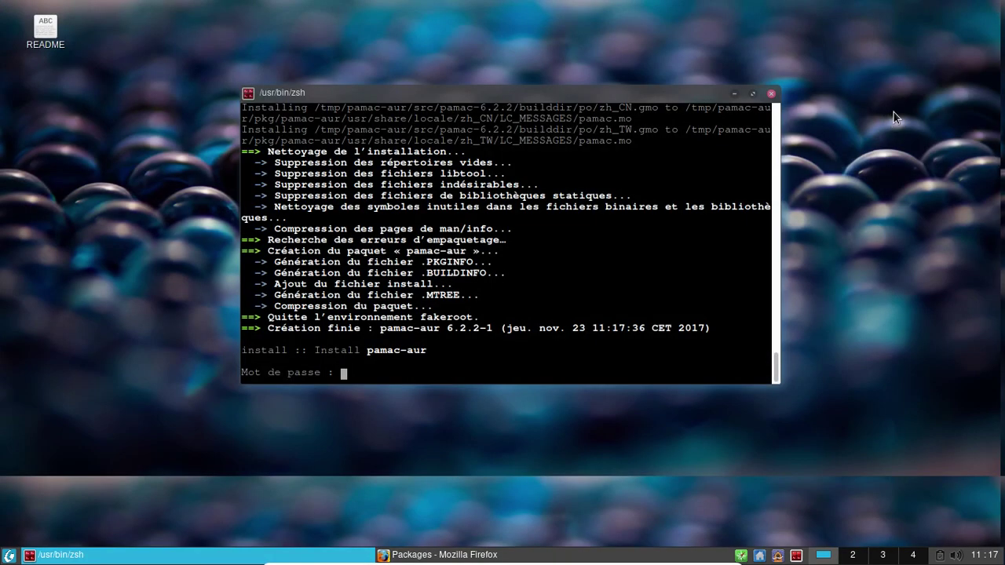
Step: Enter the password to install the built pamac-aur package, and abort pacopts at its next package name prompt
{"action": "key", "text": "Return"}
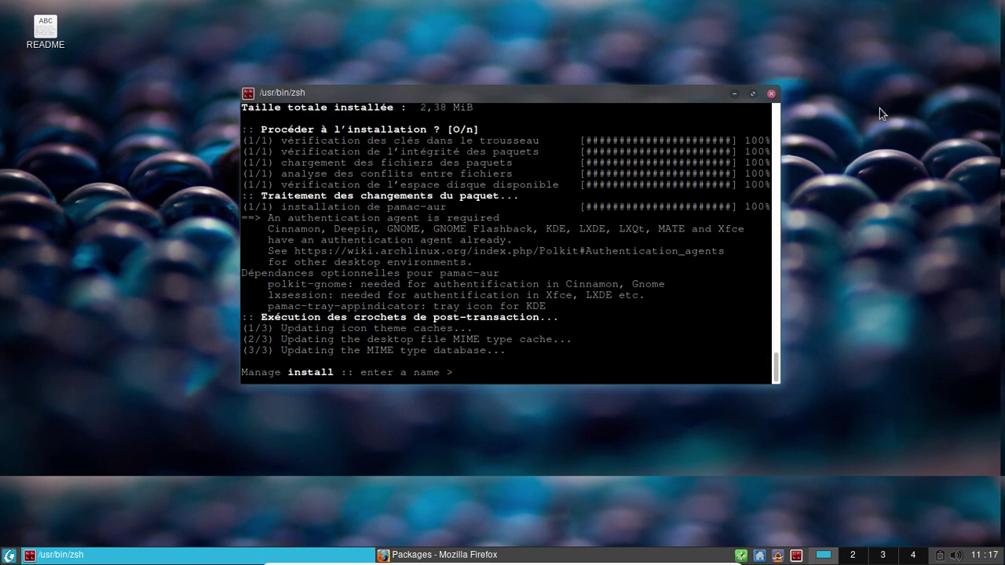
{"action": "type", "text": "quit"}
{"action": "key", "text": "ctrl+c"}
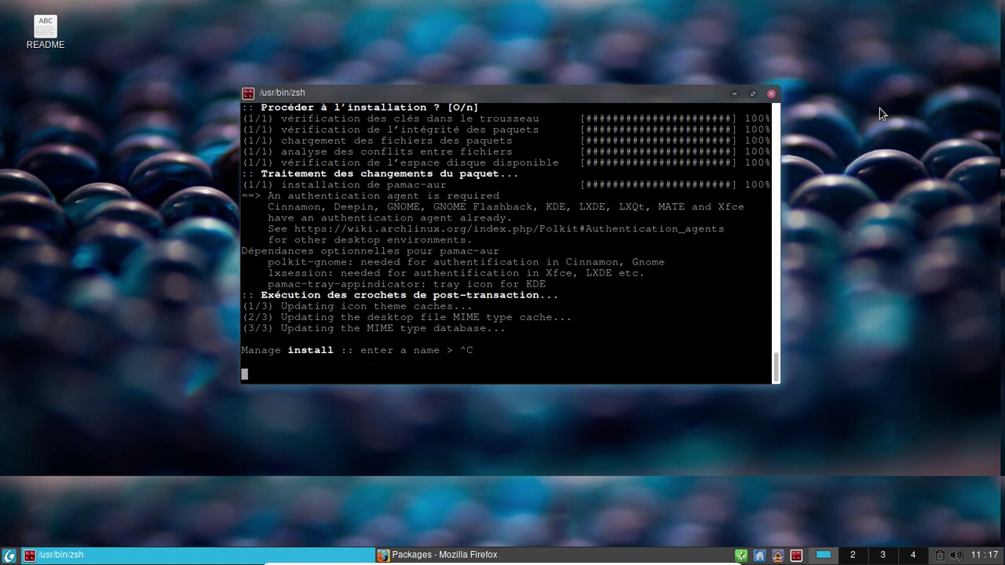
Step: Abort the pacopts package name prompt and exit the terminal session
{"action": "key", "text": "ctrl+c"}
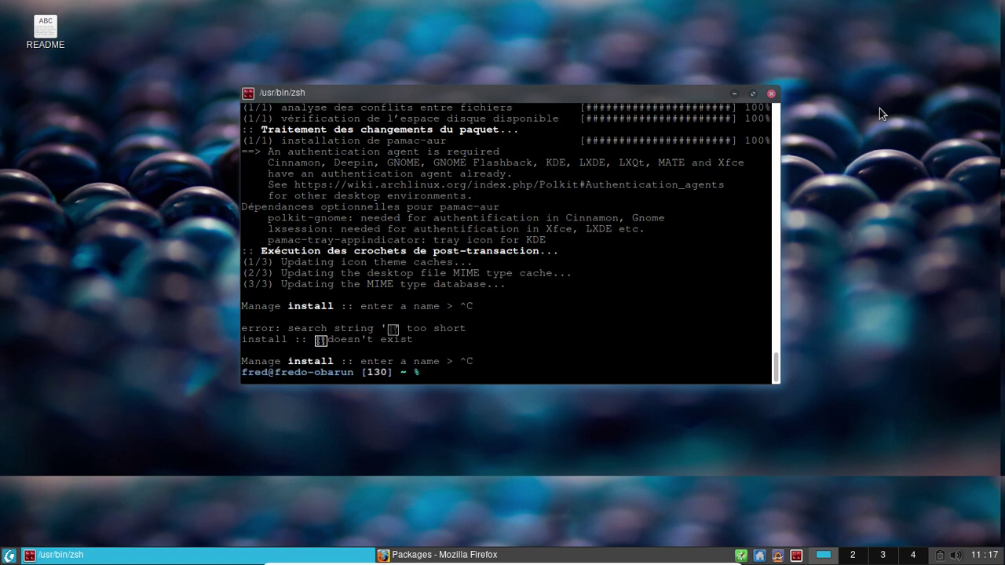
{"action": "type", "text": "exit"}
{"action": "key", "text": "Return"}
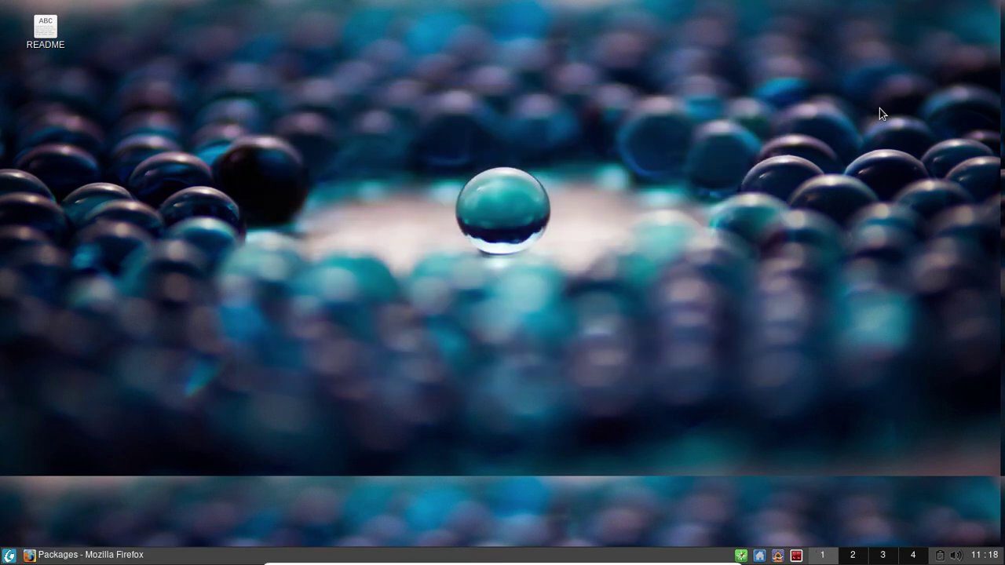
Step: Reconfigure JWM to refresh the list of applications, and minimize the Firefox window
{"action": "left_click", "coordinate": [9, 557]}
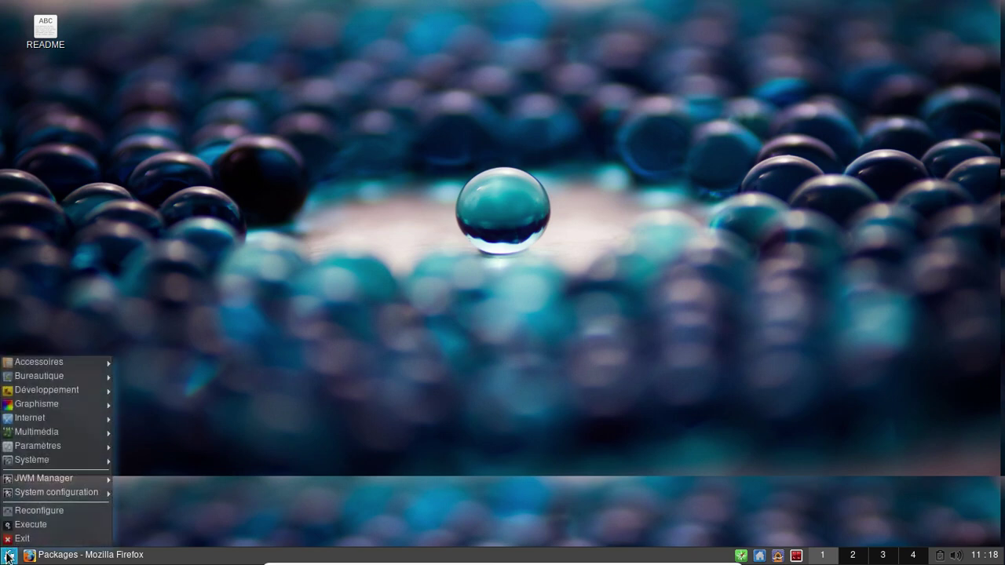
{"action": "left_click", "coordinate": [48, 512]}
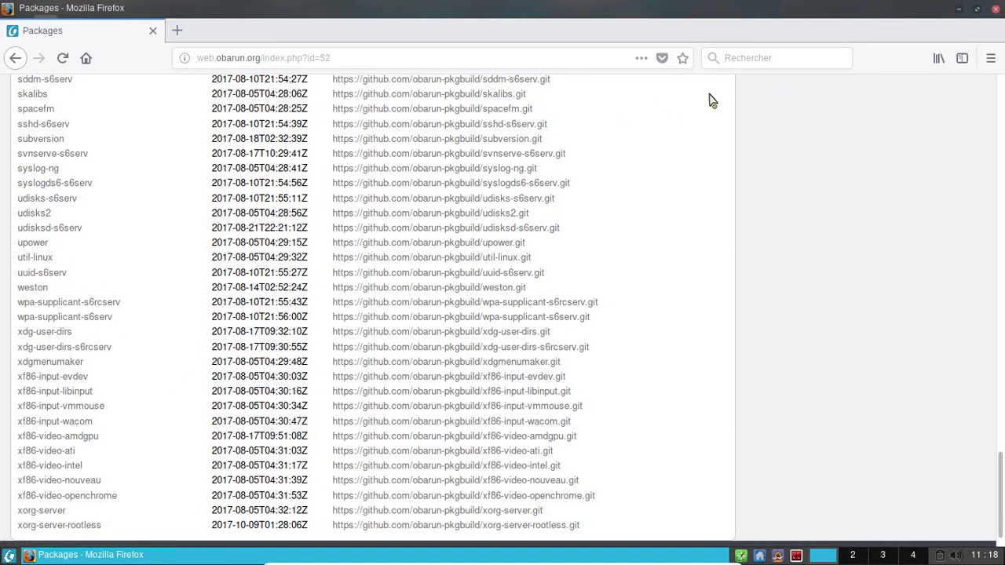
{"action": "left_click", "coordinate": [958, 8]}
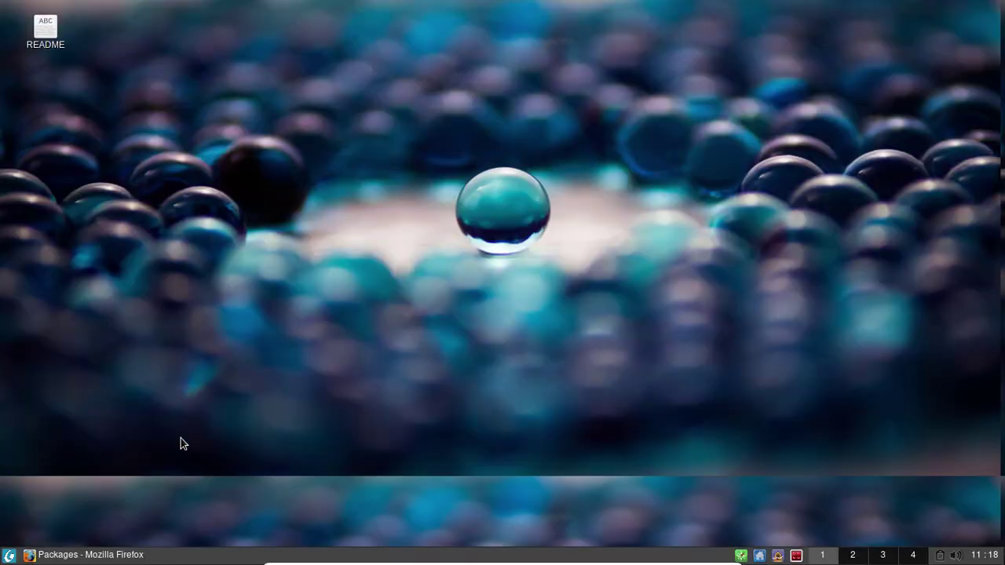
Step: Launch Ajouter/supprimer des logiciels and move the package manager window toward the middle of the desktop
{"action": "left_click", "coordinate": [11, 558]}
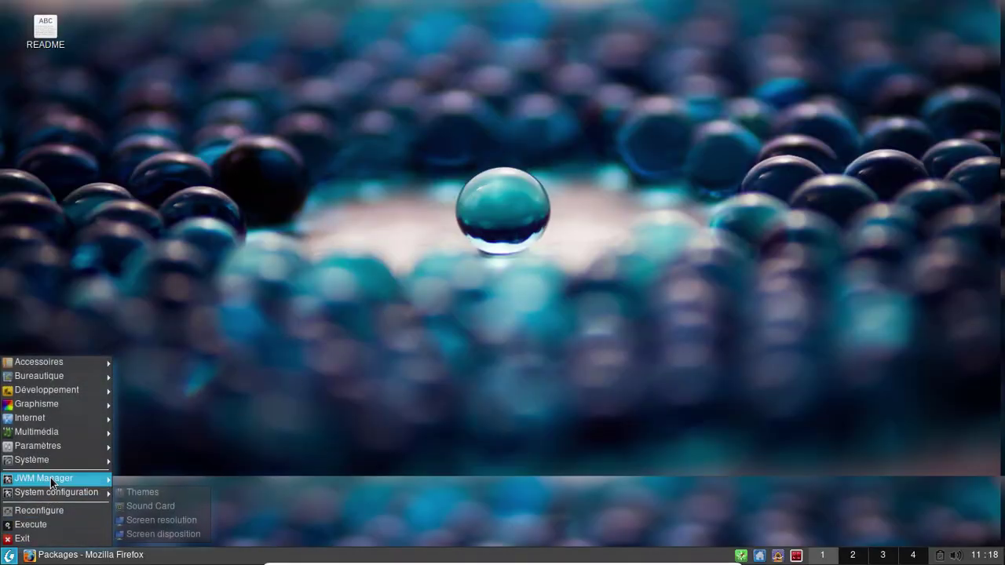
{"action": "mouse_move", "coordinate": [47, 455]}
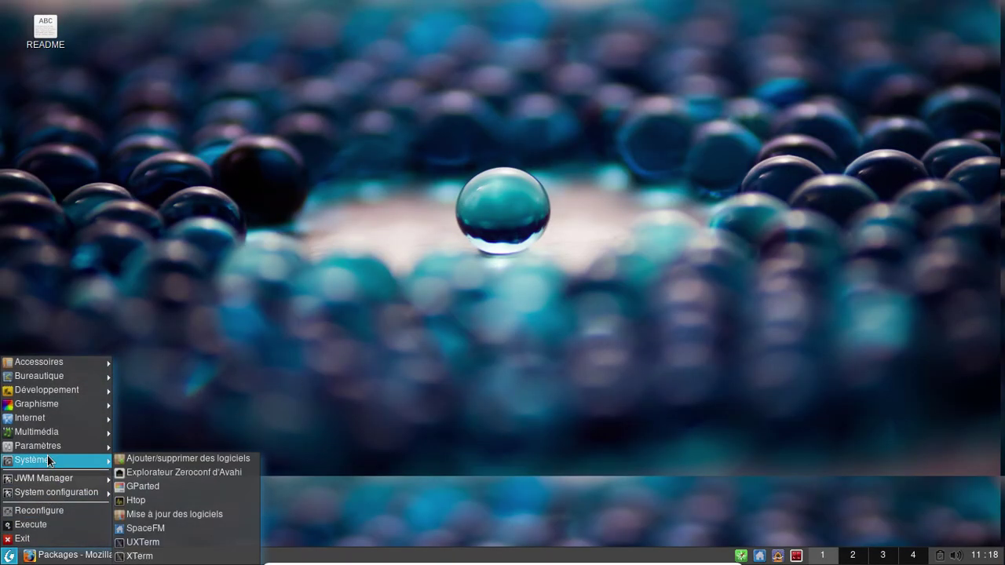
{"action": "left_click", "coordinate": [138, 459]}
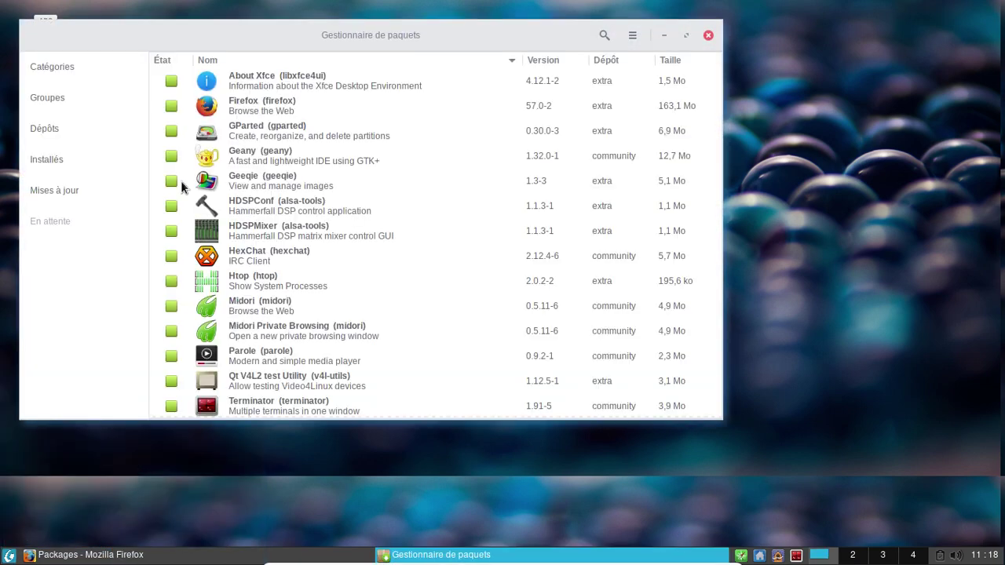
{"action": "left_click_drag", "start_coordinate": [249, 38], "coordinate": [433, 72]}
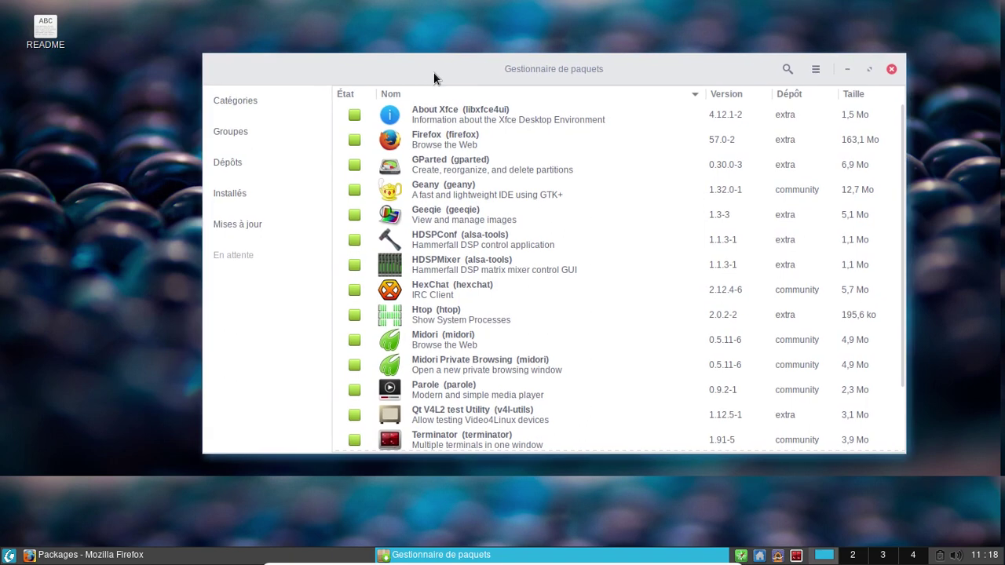
Step: View the installed packages in the package manager, and switch to the packages of the obarun repository
{"action": "left_click", "coordinate": [233, 195]}
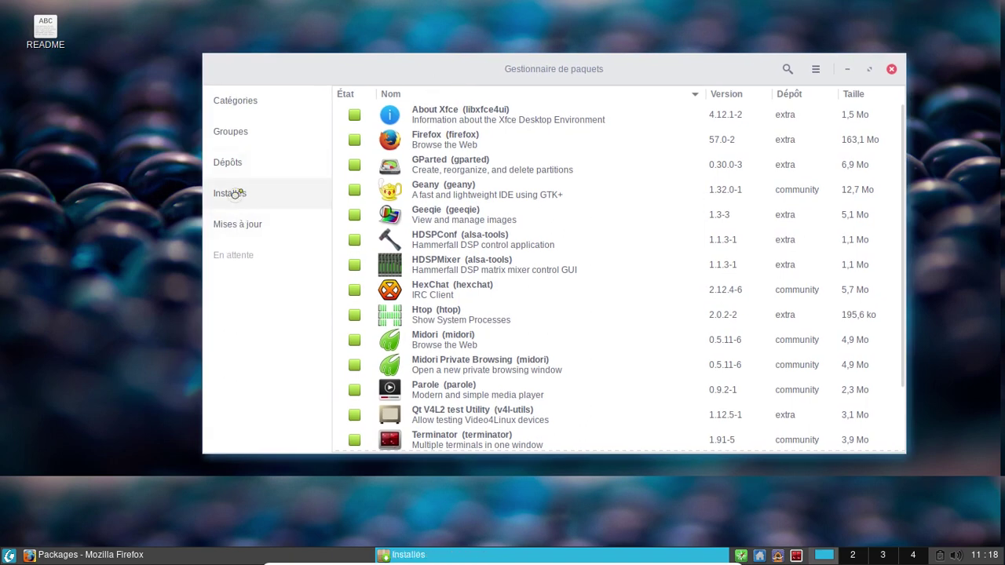
{"action": "left_click", "coordinate": [222, 70]}
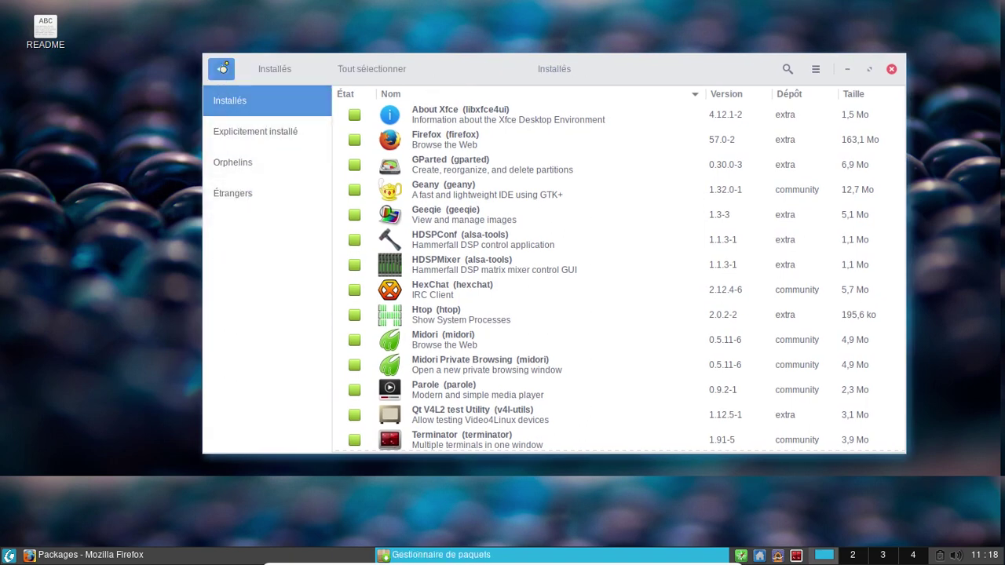
{"action": "left_click", "coordinate": [240, 167]}
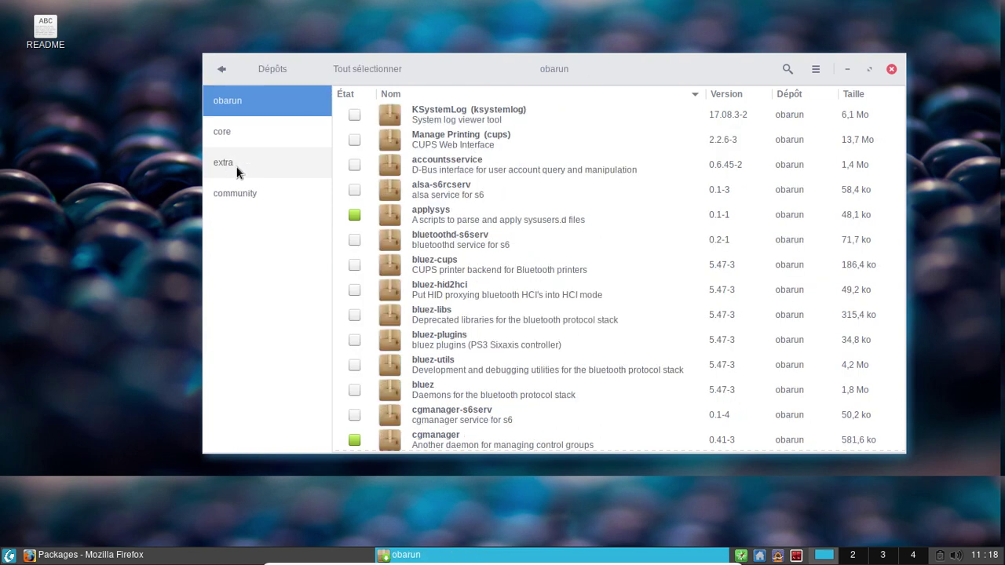
Step: Mark the cups-s6serv package from the obarun repository for installation, leaving cups-s6rcserv unmarked
{"action": "scroll", "coordinate": [594, 156], "scroll_direction": "down", "scroll_amount": 3}
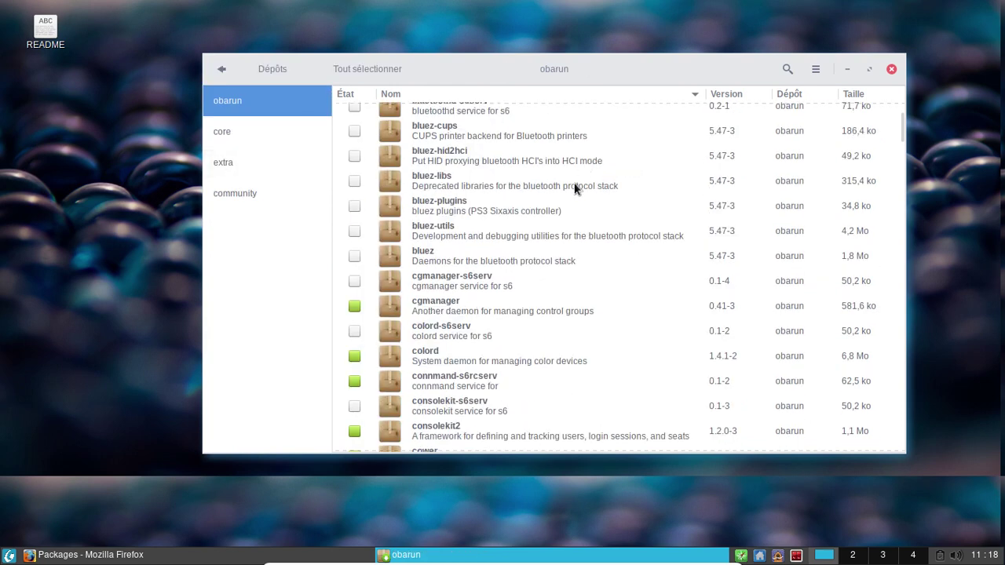
{"action": "scroll", "coordinate": [574, 188], "scroll_direction": "down", "scroll_amount": 3}
{"action": "scroll", "coordinate": [575, 188], "scroll_direction": "down", "scroll_amount": 1}
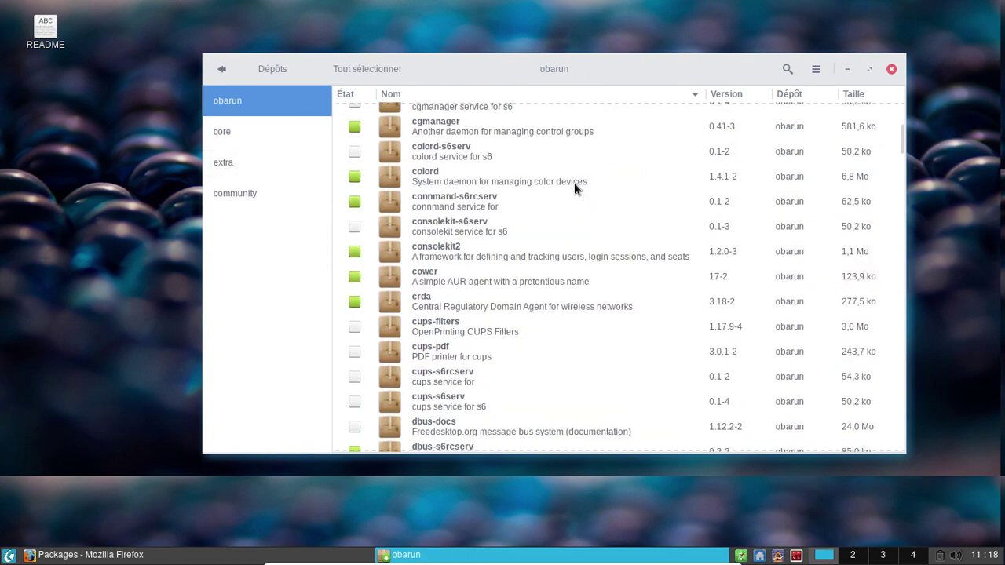
{"action": "scroll", "coordinate": [574, 189], "scroll_direction": "down", "scroll_amount": 1}
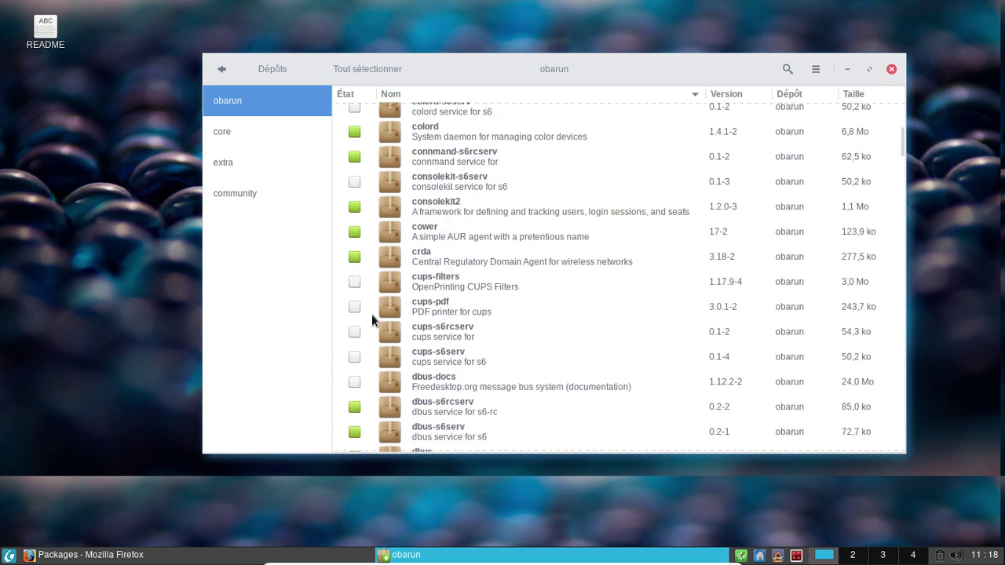
{"action": "left_click", "coordinate": [354, 333]}
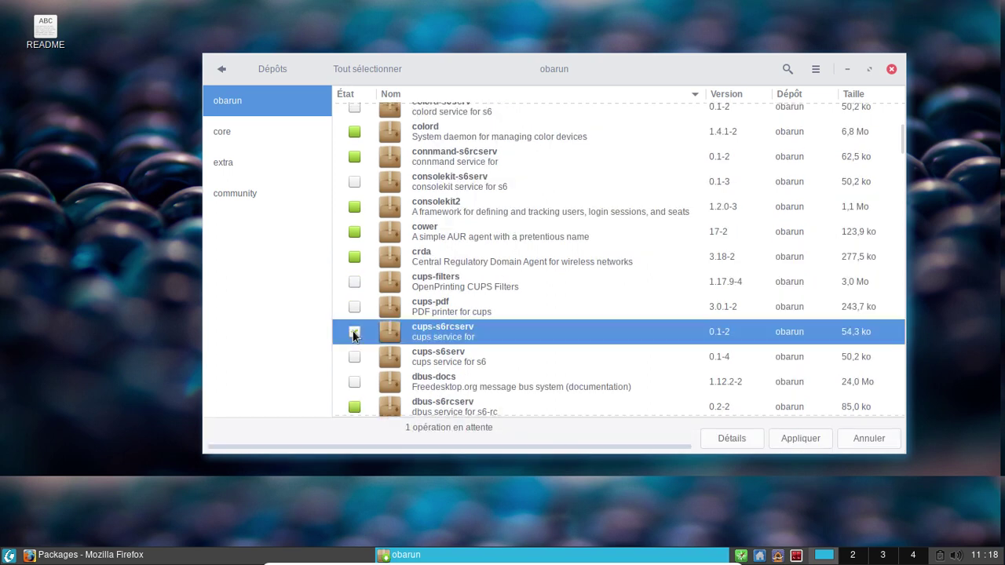
{"action": "left_click", "coordinate": [354, 333]}
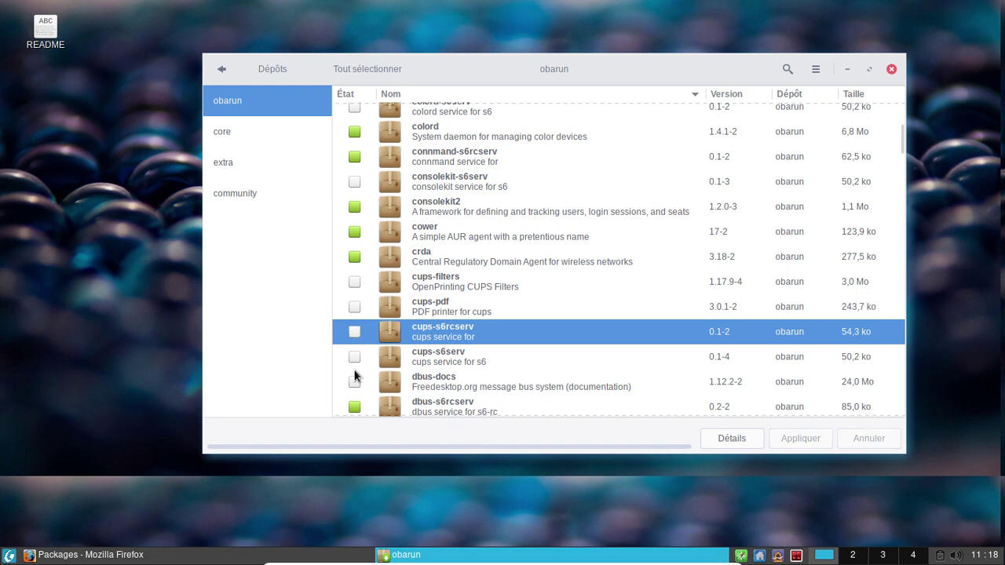
{"action": "left_click", "coordinate": [354, 357]}
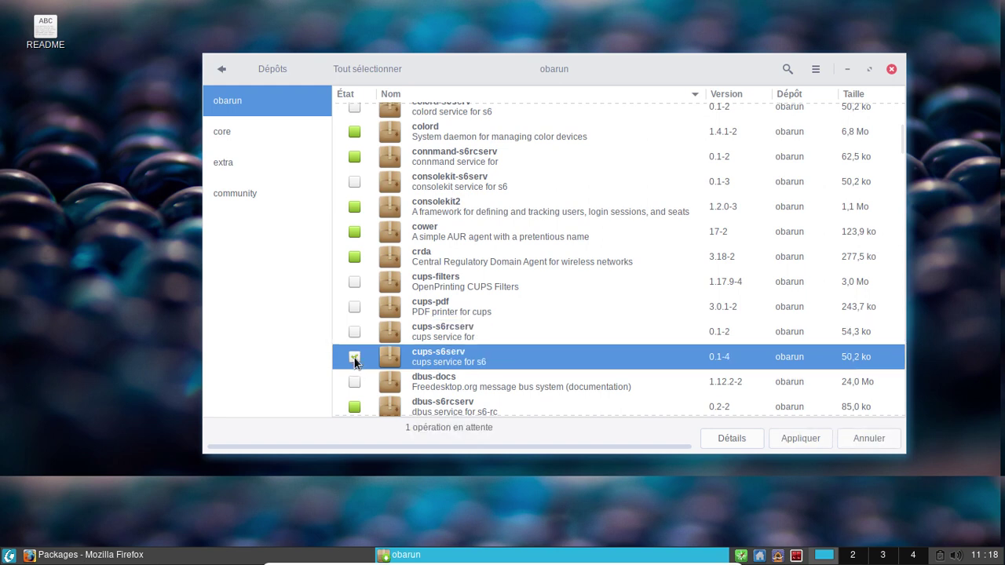
Step: Mark the gvfs, gvfs-mtp and gvfs-smb packages for installation
{"action": "scroll", "coordinate": [574, 313], "scroll_direction": "down", "scroll_amount": 8}
{"action": "scroll", "coordinate": [574, 312], "scroll_direction": "down", "scroll_amount": 8}
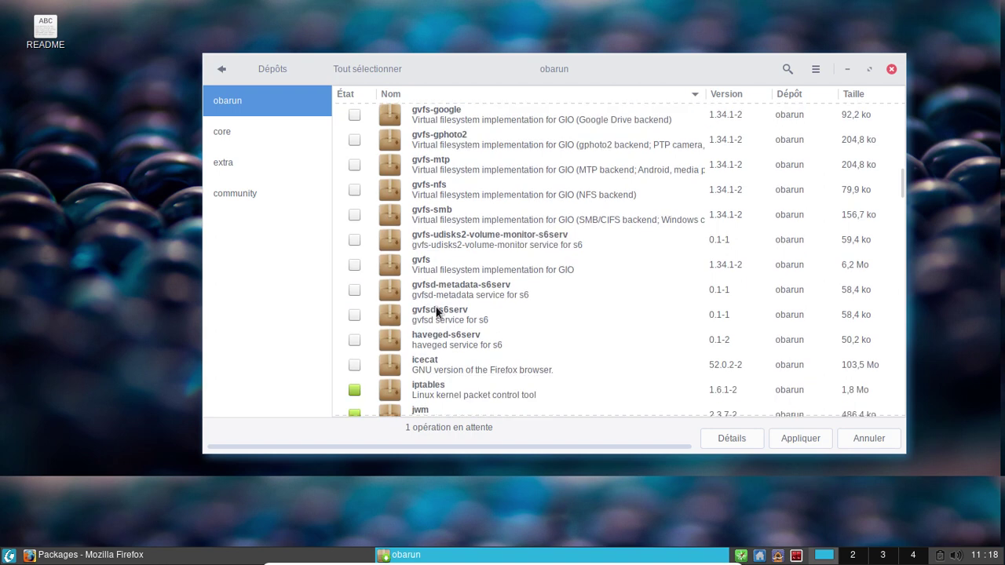
{"action": "left_click", "coordinate": [354, 266]}
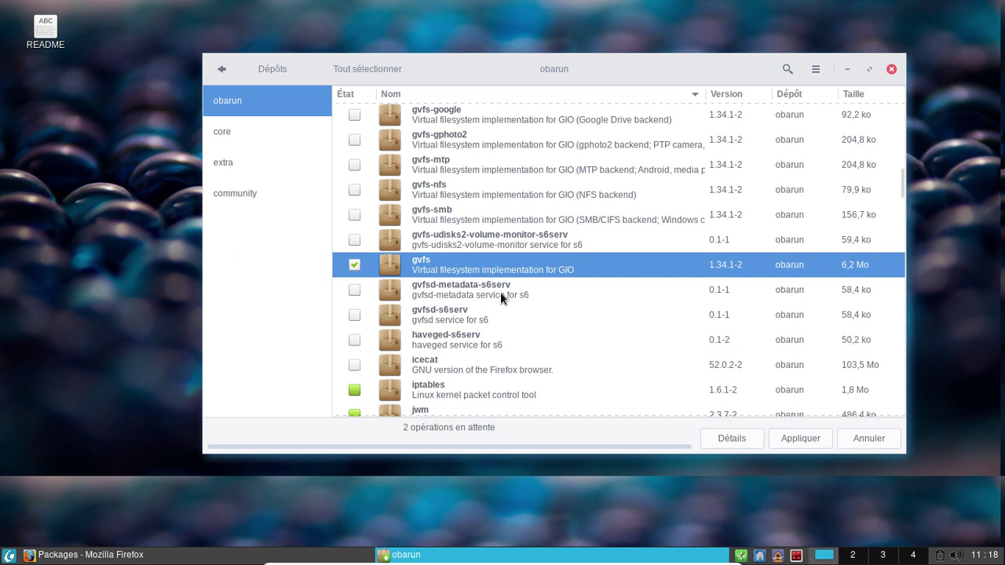
{"action": "scroll", "coordinate": [459, 271], "scroll_direction": "up", "scroll_amount": 3}
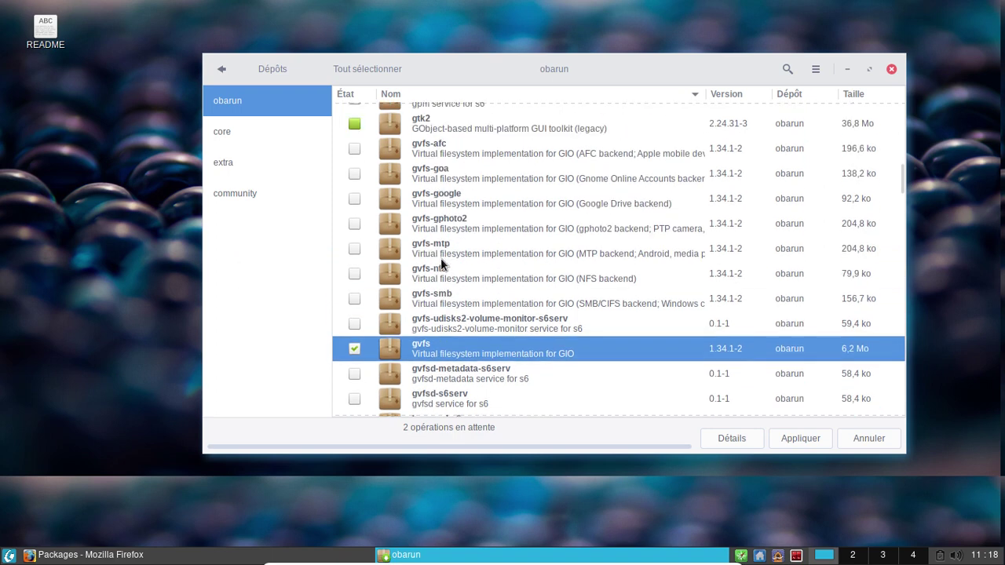
{"action": "left_click", "coordinate": [354, 249]}
{"action": "left_click", "coordinate": [354, 298]}
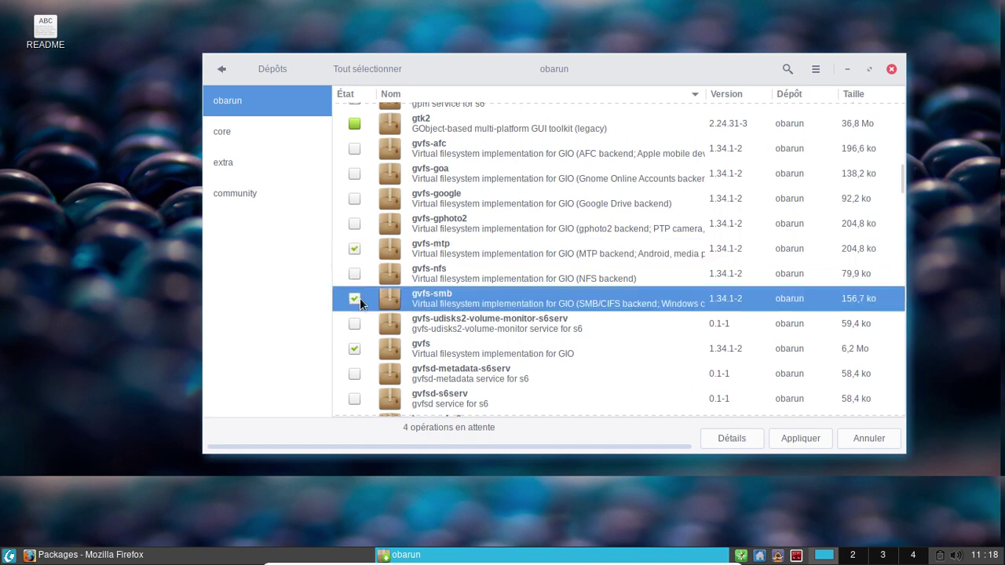
Step: Mark the ntpd-s6serv package for installation
{"action": "scroll", "coordinate": [471, 318], "scroll_direction": "down", "scroll_amount": 6}
{"action": "scroll", "coordinate": [479, 322], "scroll_direction": "down", "scroll_amount": 10}
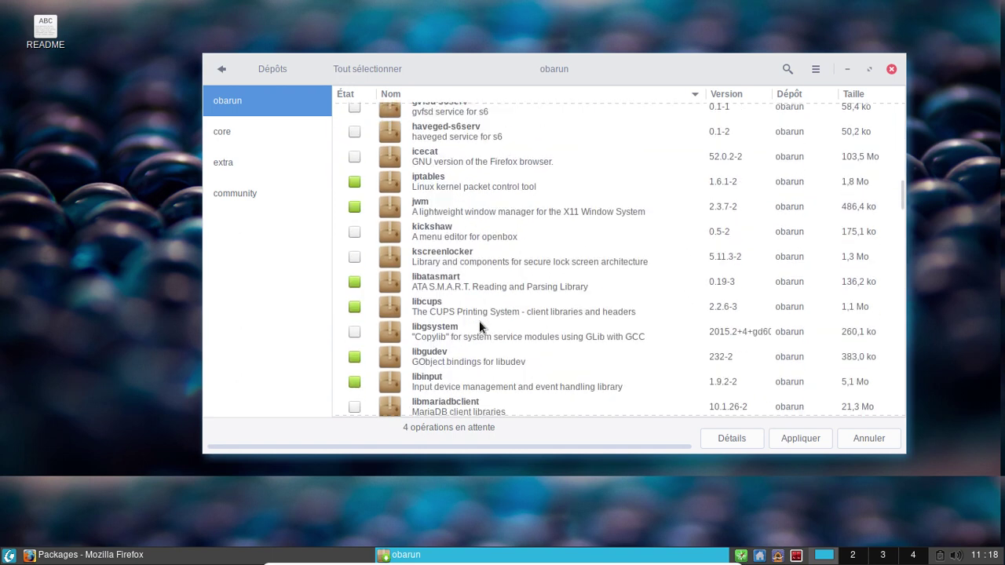
{"action": "scroll", "coordinate": [479, 322], "scroll_direction": "down", "scroll_amount": 10}
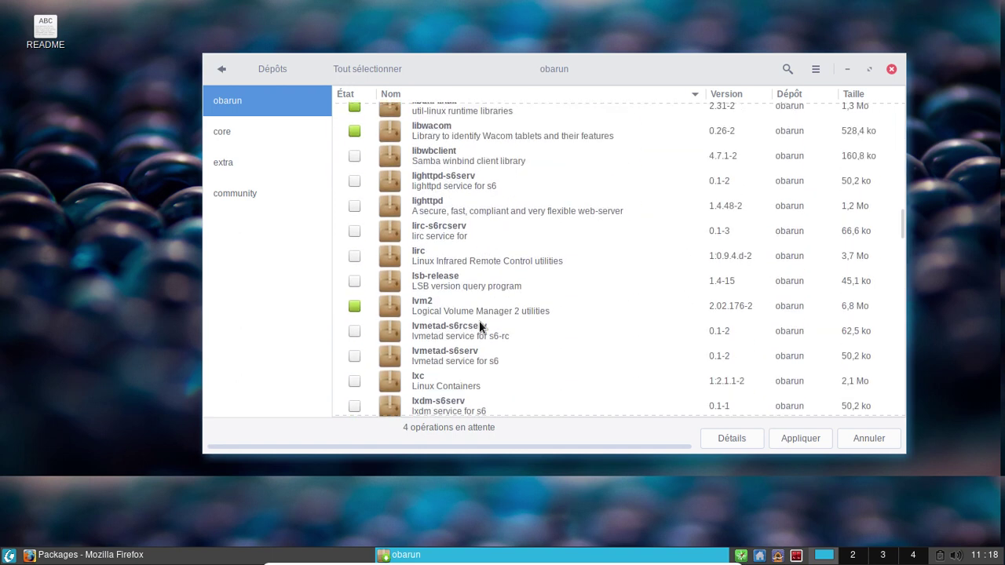
{"action": "scroll", "coordinate": [477, 322], "scroll_direction": "down", "scroll_amount": 3}
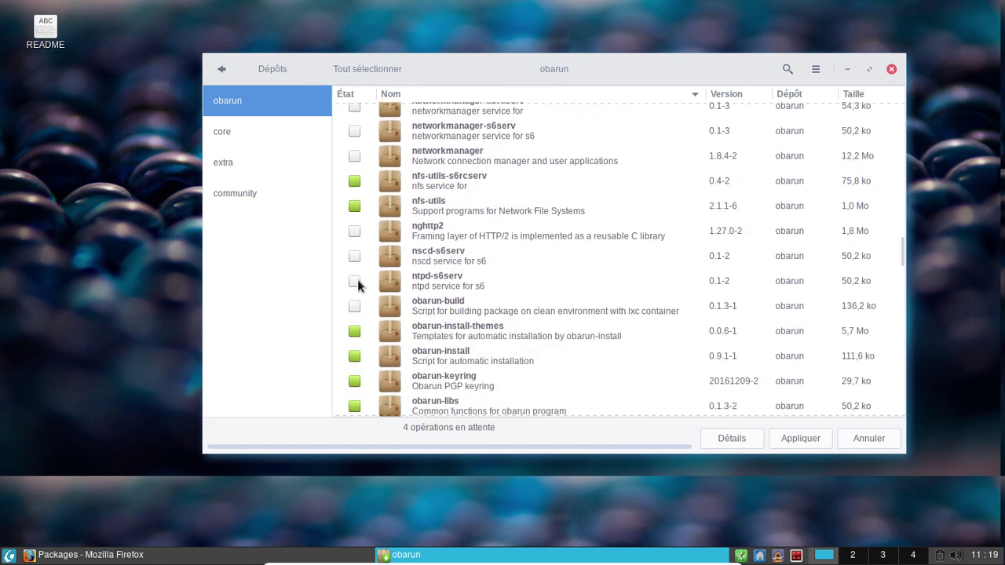
{"action": "left_click", "coordinate": [354, 280]}
Step: Examine the rest of the obarun repository's package list, from the obarun tools down to the xorg-server packages
{"action": "scroll", "coordinate": [581, 271], "scroll_direction": "down", "scroll_amount": 3}
{"action": "scroll", "coordinate": [582, 276], "scroll_direction": "down", "scroll_amount": 3}
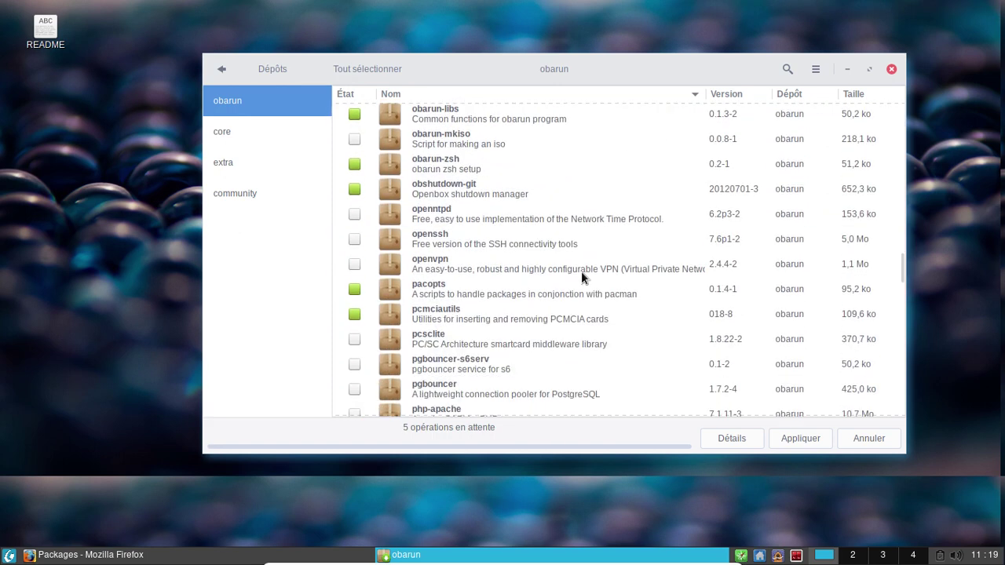
{"action": "scroll", "coordinate": [582, 276], "scroll_direction": "down", "scroll_amount": 8}
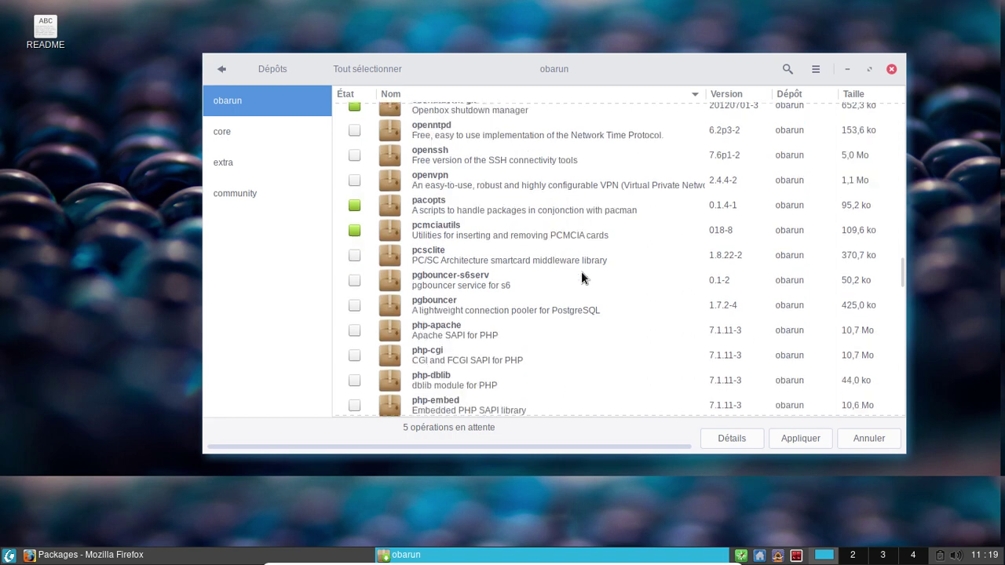
{"action": "scroll", "coordinate": [582, 276], "scroll_direction": "down", "scroll_amount": 6}
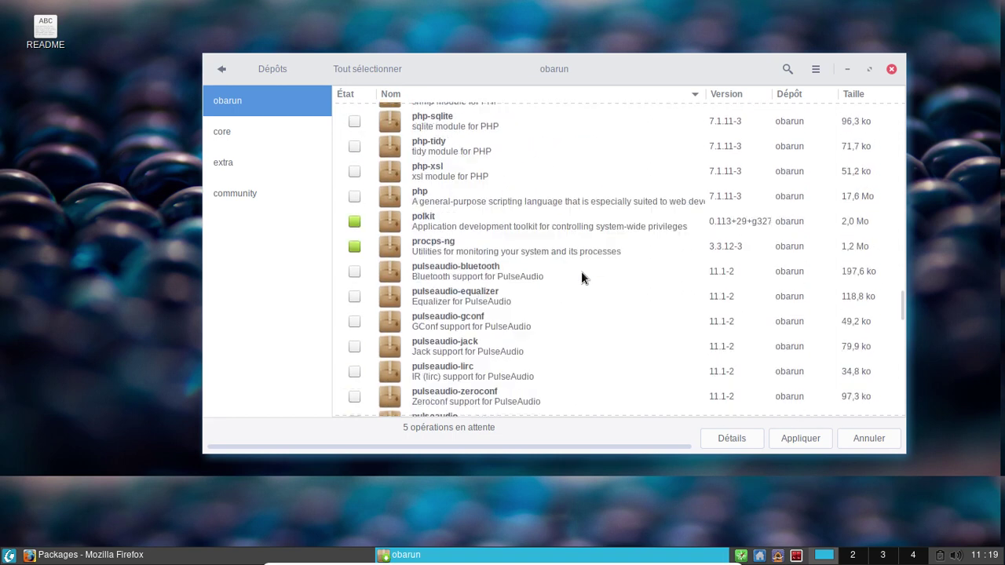
{"action": "scroll", "coordinate": [581, 276], "scroll_direction": "down", "scroll_amount": 10}
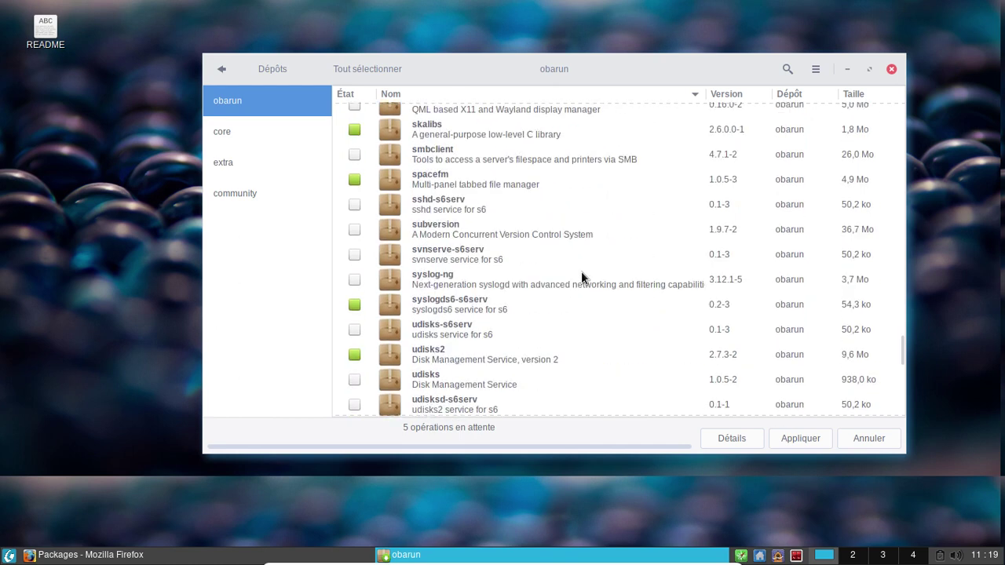
{"action": "scroll", "coordinate": [581, 276], "scroll_direction": "down", "scroll_amount": 4}
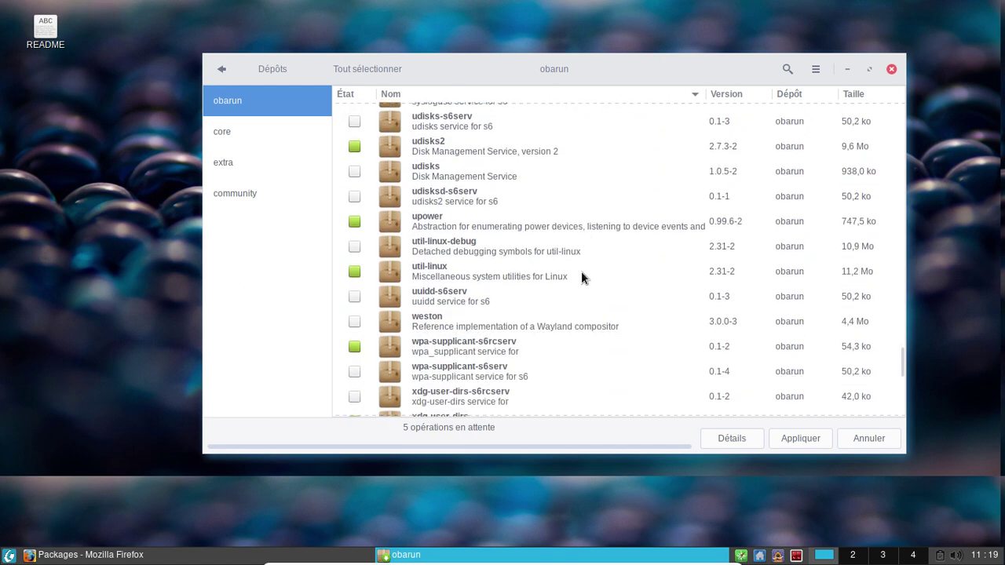
{"action": "scroll", "coordinate": [581, 277], "scroll_direction": "down", "scroll_amount": 3}
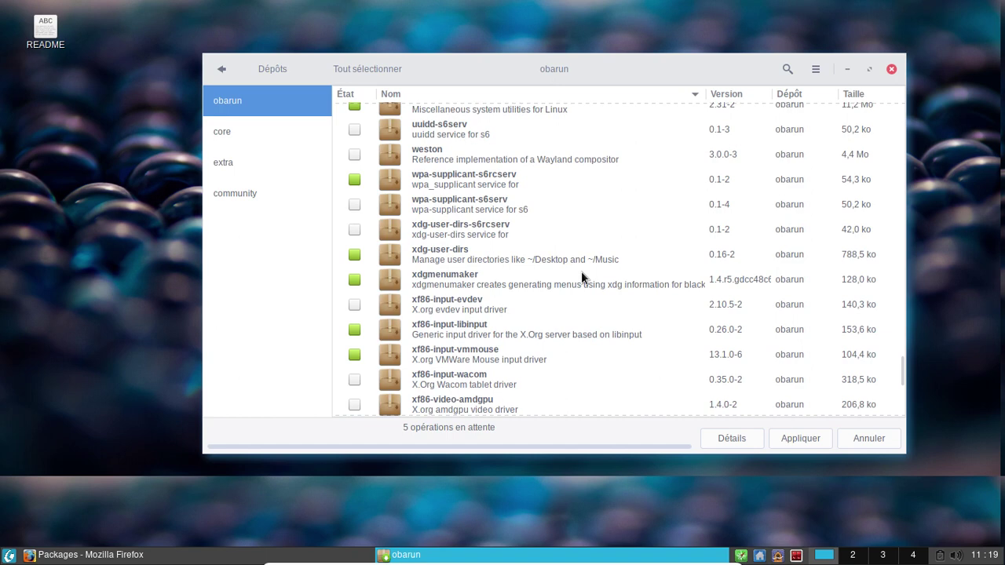
{"action": "scroll", "coordinate": [582, 276], "scroll_direction": "down", "scroll_amount": 7}
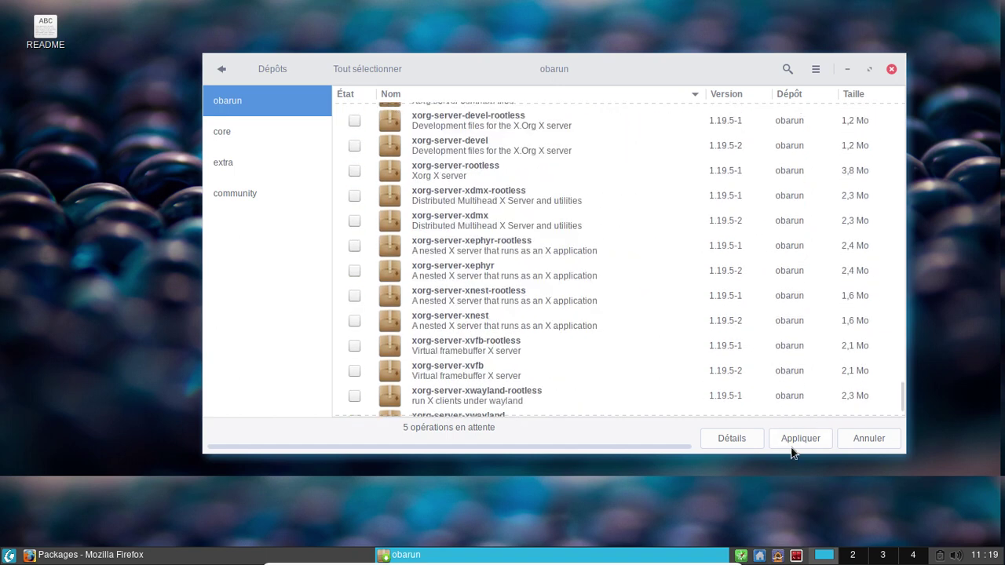
Step: Try to apply the pending package installations by validating the transaction summary, and close the dialog that follows
{"action": "left_click", "coordinate": [790, 444]}
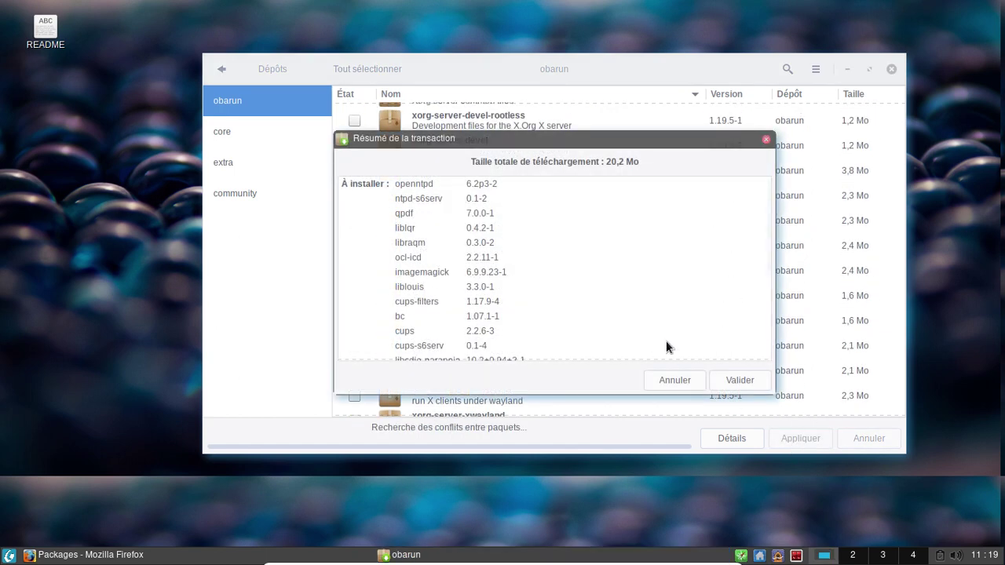
{"action": "left_click", "coordinate": [739, 380]}
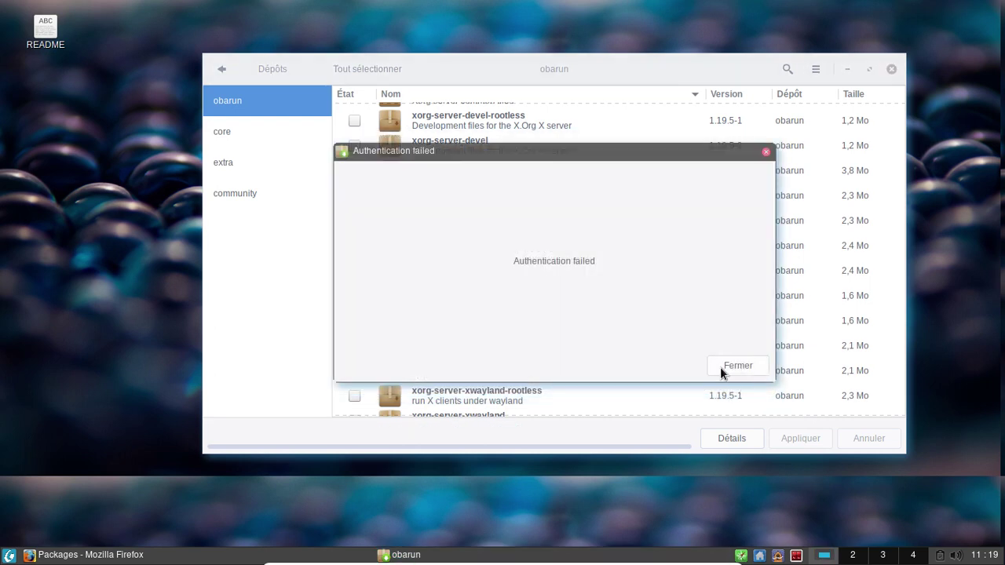
{"action": "left_click", "coordinate": [739, 369]}
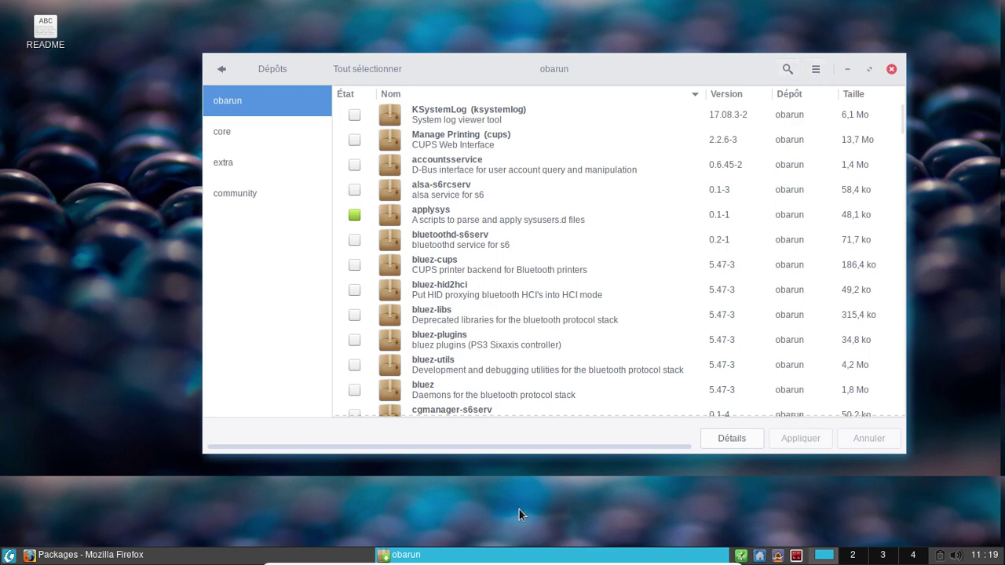
Step: Close the package manager and search the repositories for polkit in a new terminal with "pacman -Ss polkit | more"
{"action": "left_click", "coordinate": [893, 69]}
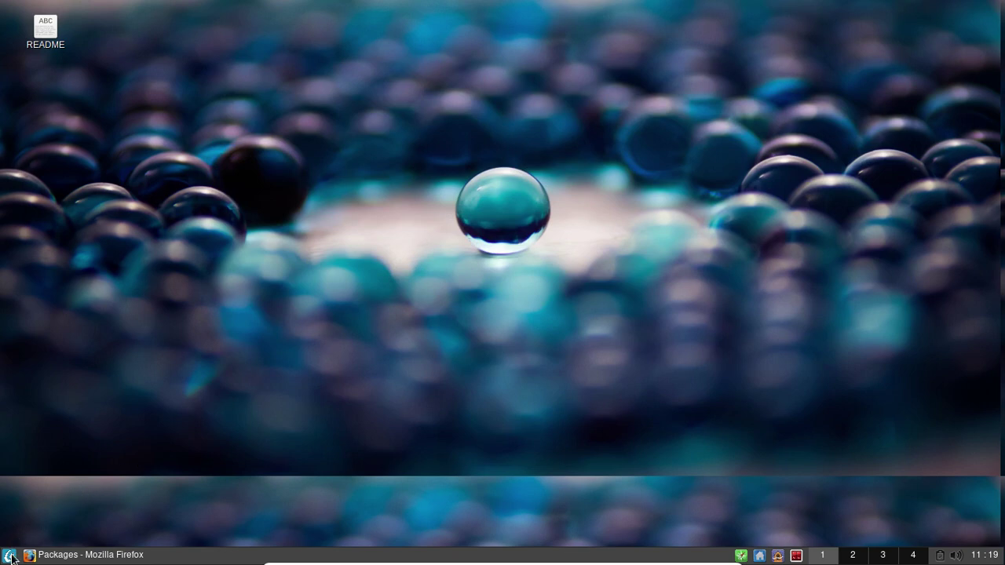
{"action": "left_click", "coordinate": [11, 557]}
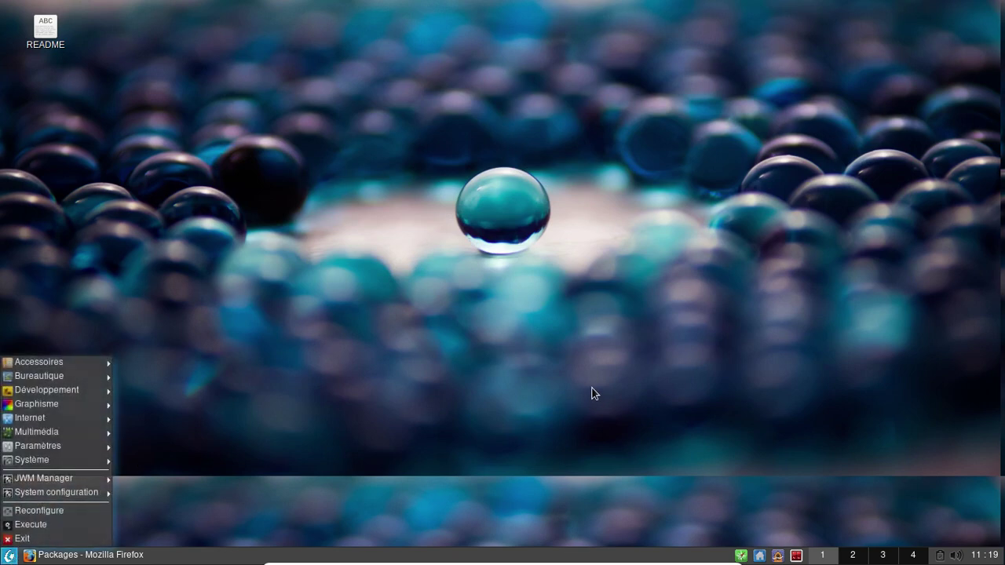
{"action": "left_click", "coordinate": [797, 556]}
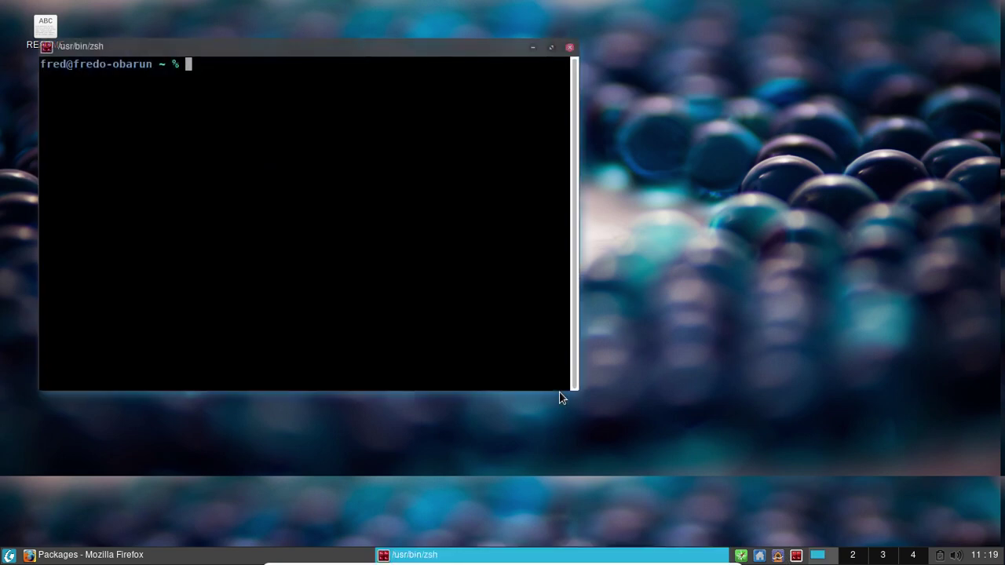
{"action": "type", "text": "pacmla"}
{"action": "key", "text": "BackSpace"}
{"action": "key", "text": "BackSpace"}
{"action": "type", "text": "an -Ss po"}
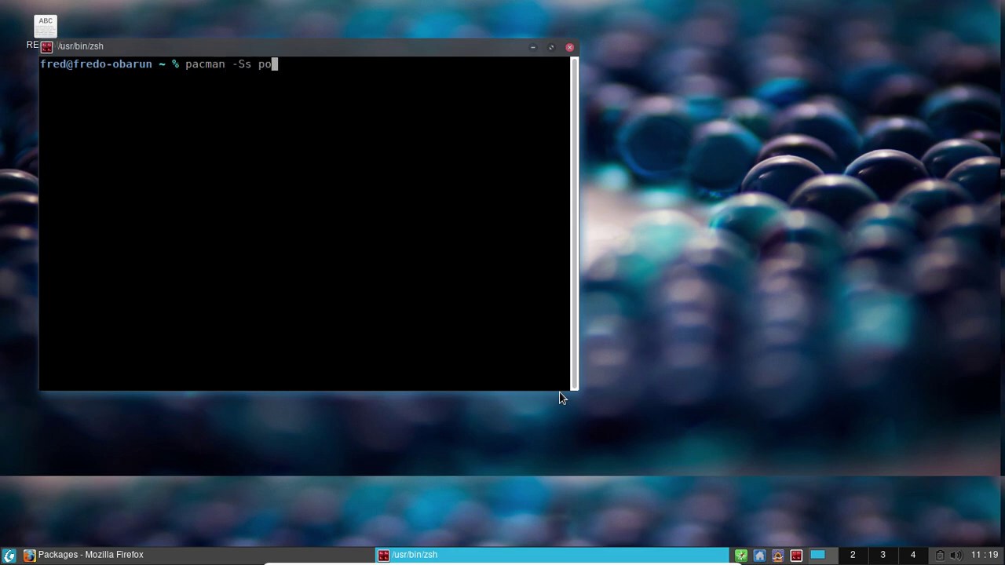
{"action": "type", "text": "lkit | more"}
{"action": "key", "text": "Return"}
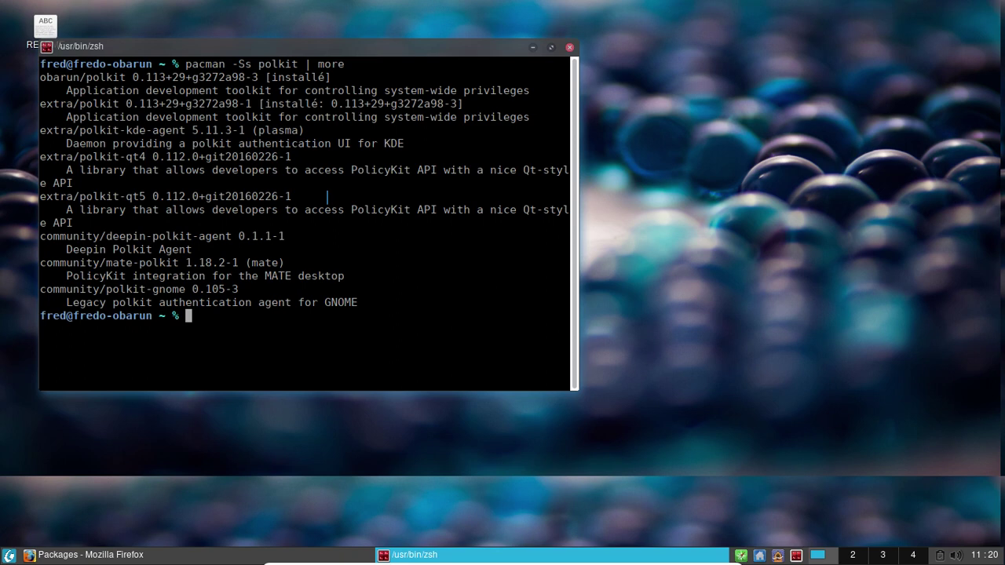
Step: Search for an s6 service among the polkit packages with "pacman -Ss polkit | grep s6"
{"action": "key", "text": "Up"}
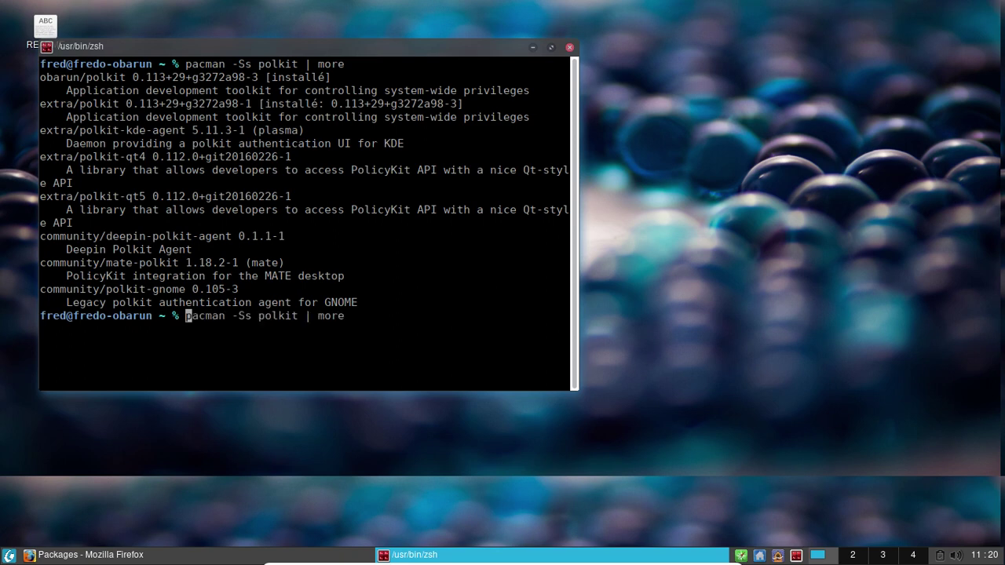
{"action": "key", "text": "End"}
{"action": "key", "text": "BackSpace"}
{"action": "key", "text": "BackSpace"}
{"action": "key", "text": "BackSpace"}
{"action": "key", "text": "BackSpace"}
{"action": "type", "text": "grep s6"}
{"action": "key", "text": "Return"}
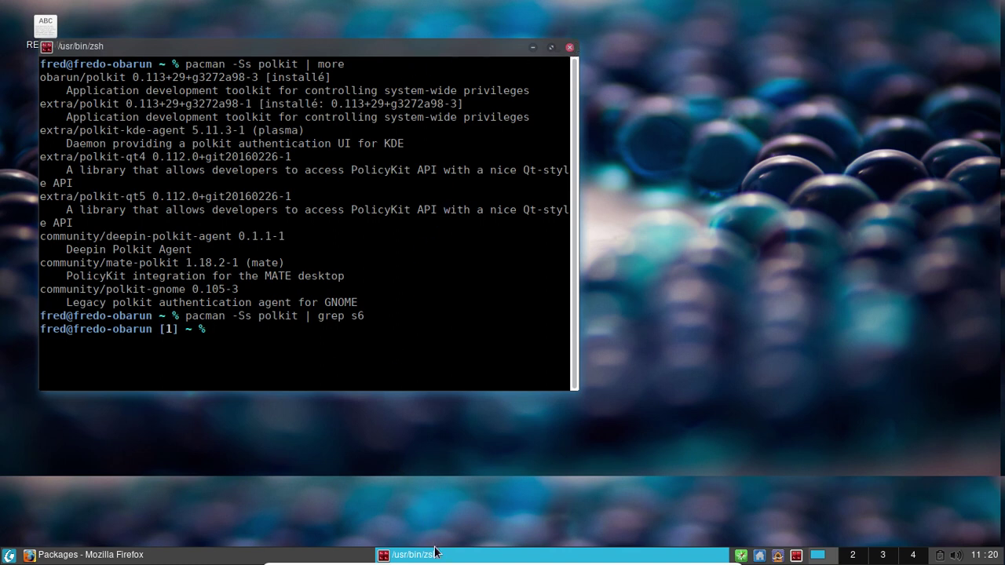
Step: Switch to Firefox and look back through the Obarun package list, from the xorg-server packages up to the obarun tools
{"action": "left_click", "coordinate": [184, 557]}
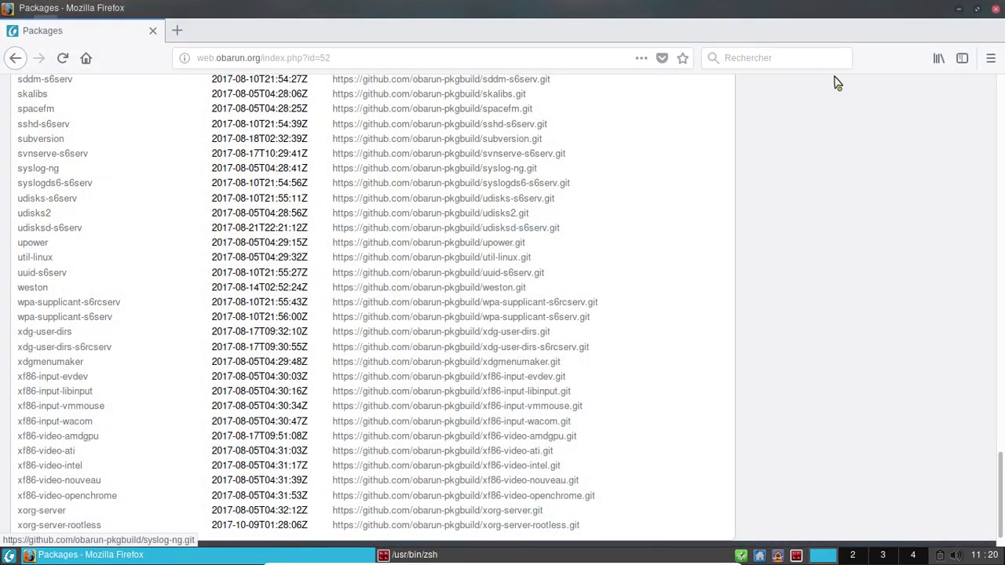
{"action": "scroll", "coordinate": [90, 240], "scroll_direction": "down", "scroll_amount": 1}
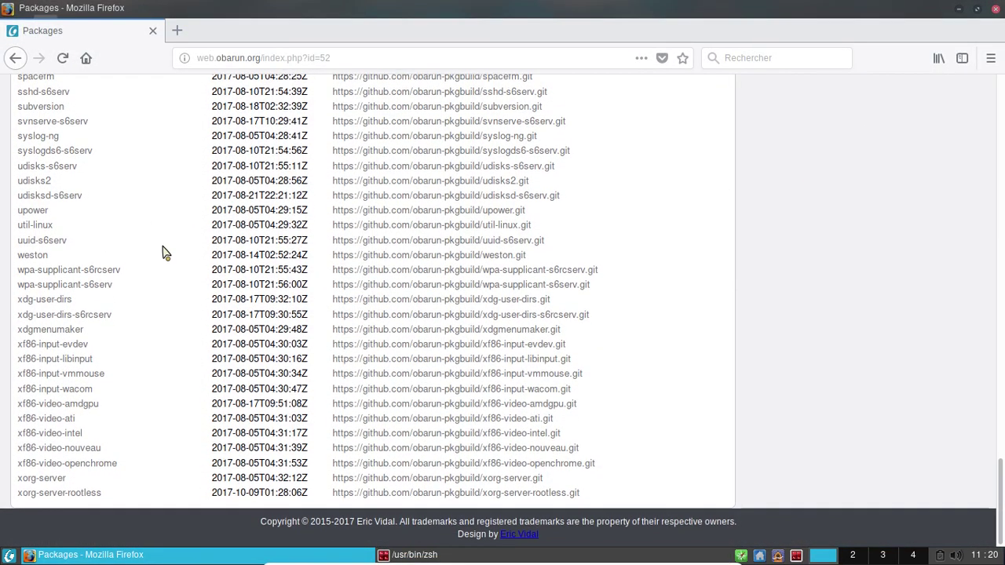
{"action": "scroll", "coordinate": [164, 251], "scroll_direction": "up", "scroll_amount": 7}
{"action": "scroll", "coordinate": [165, 253], "scroll_direction": "up", "scroll_amount": 7}
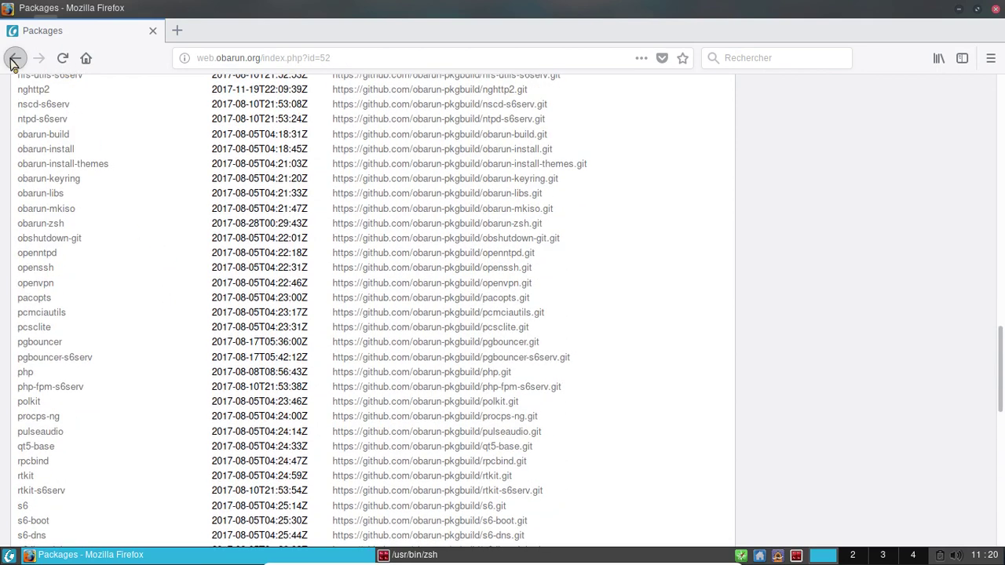
Step: Go back to the Obarun home page, open the wiki and examine its start page sections down to Helper
{"action": "left_click", "coordinate": [13, 62]}
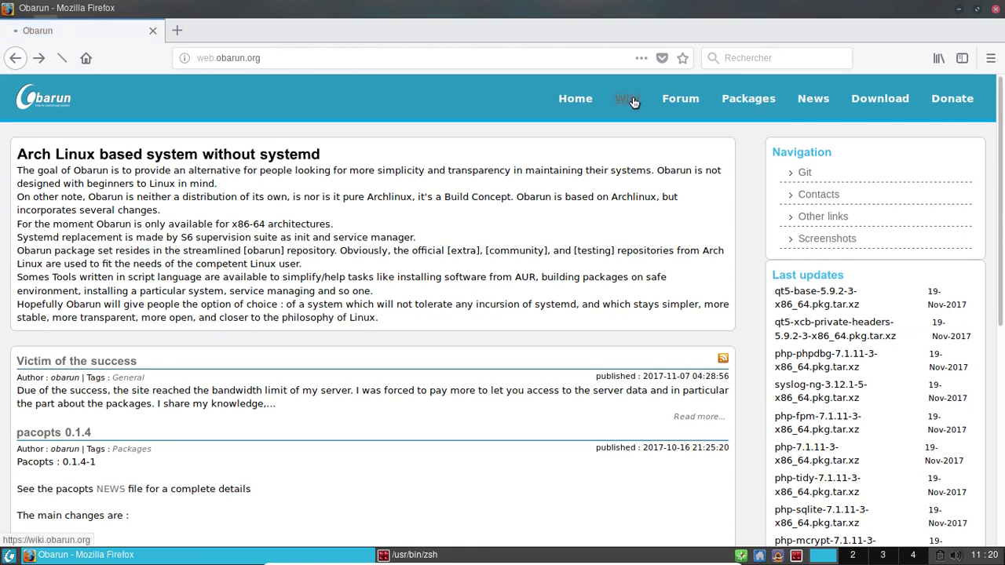
{"action": "left_click", "coordinate": [633, 103]}
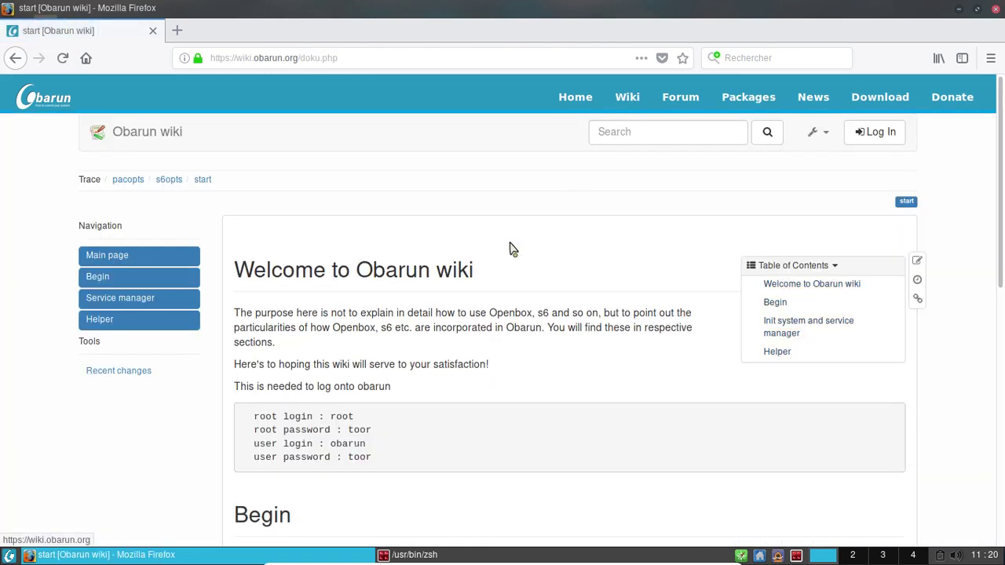
{"action": "scroll", "coordinate": [403, 273], "scroll_direction": "down", "scroll_amount": 3}
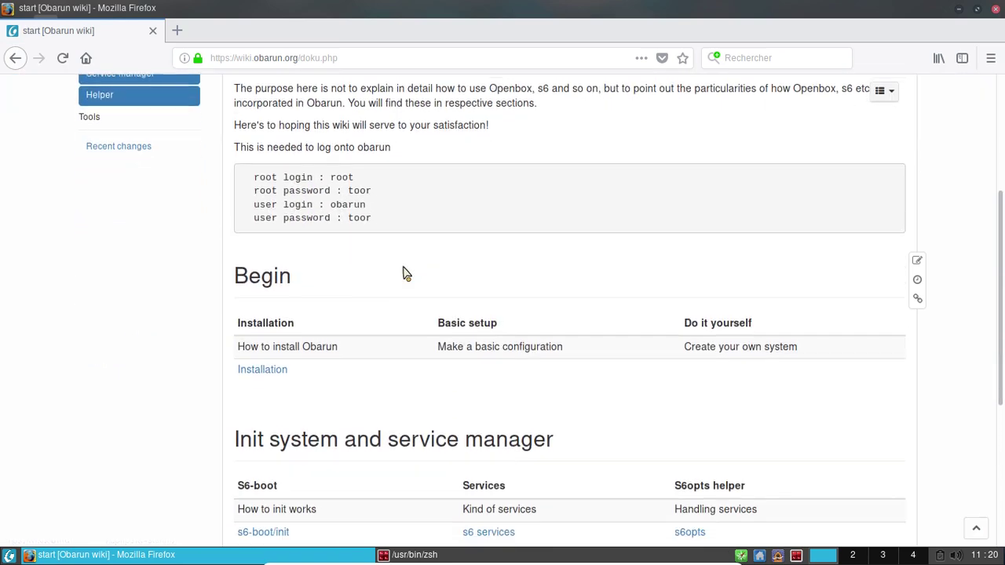
{"action": "scroll", "coordinate": [403, 273], "scroll_direction": "down", "scroll_amount": 3}
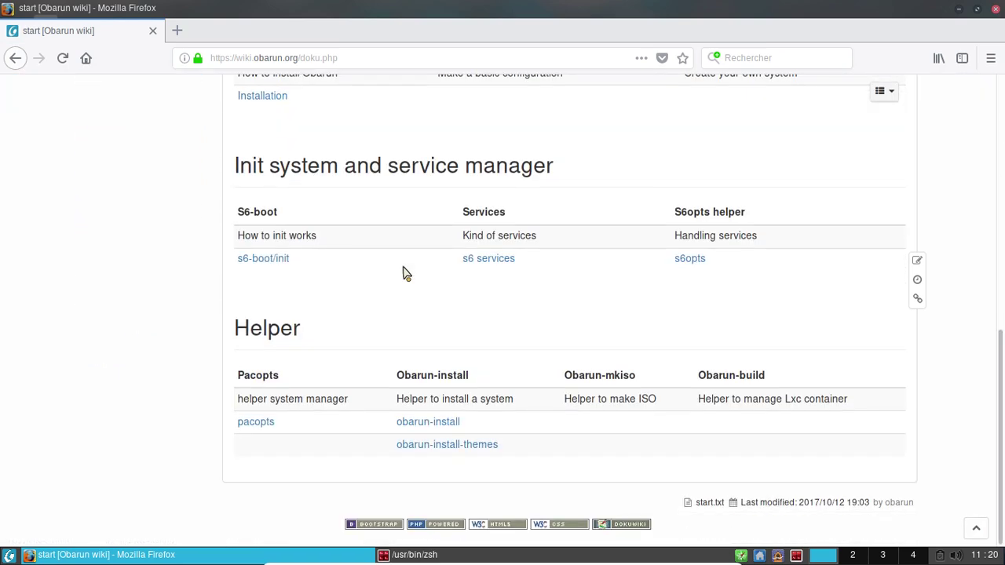
{"action": "scroll", "coordinate": [403, 272], "scroll_direction": "up", "scroll_amount": 2}
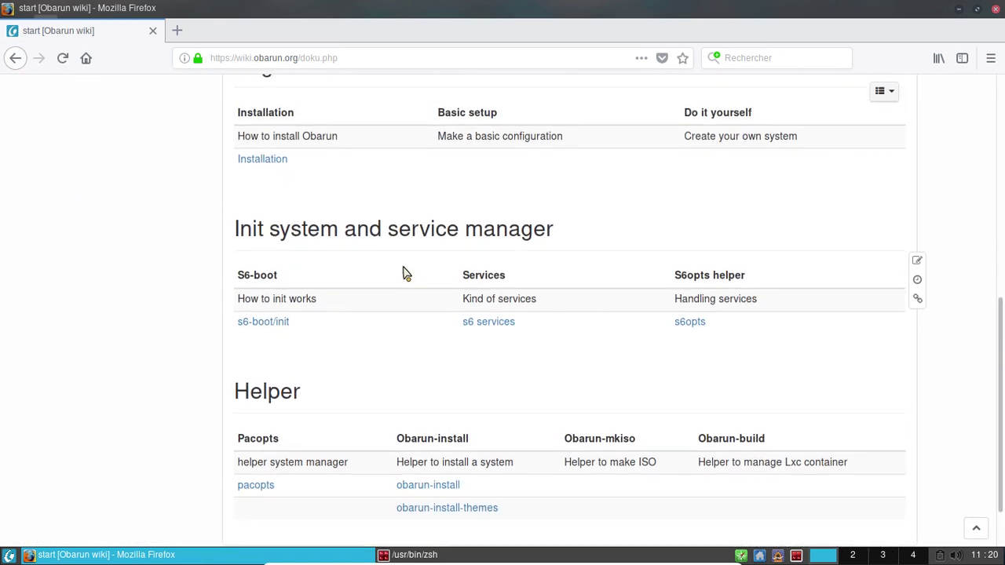
{"action": "scroll", "coordinate": [403, 272], "scroll_direction": "up", "scroll_amount": 5}
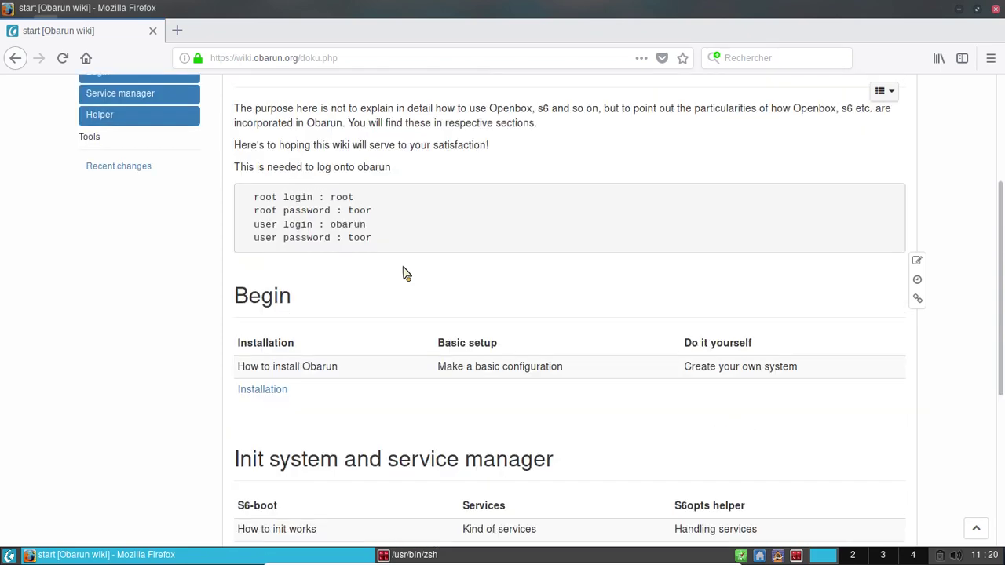
{"action": "scroll", "coordinate": [518, 185], "scroll_direction": "up", "scroll_amount": 1}
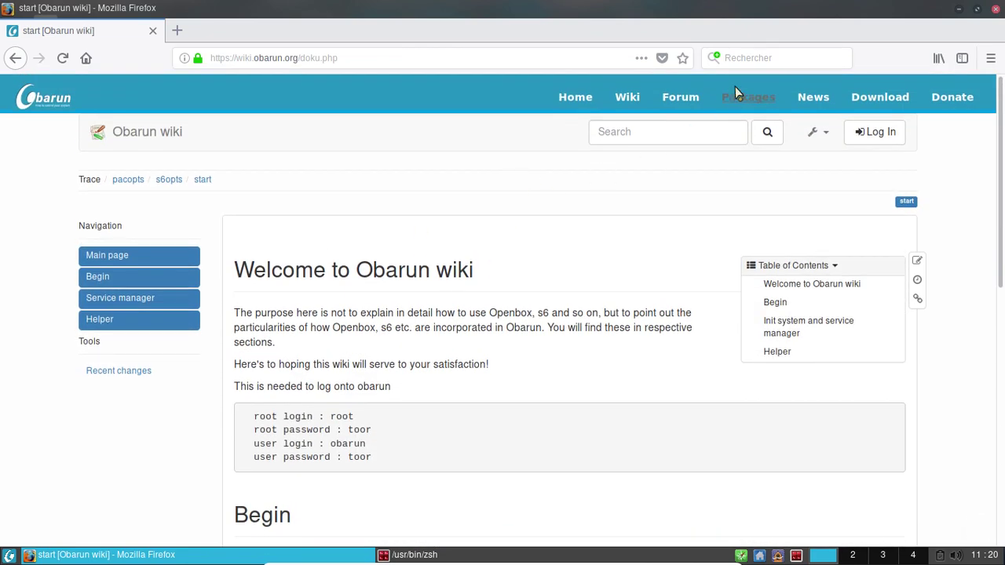
Step: Search the Obarun forum for the keyword polkit
{"action": "left_click", "coordinate": [693, 100]}
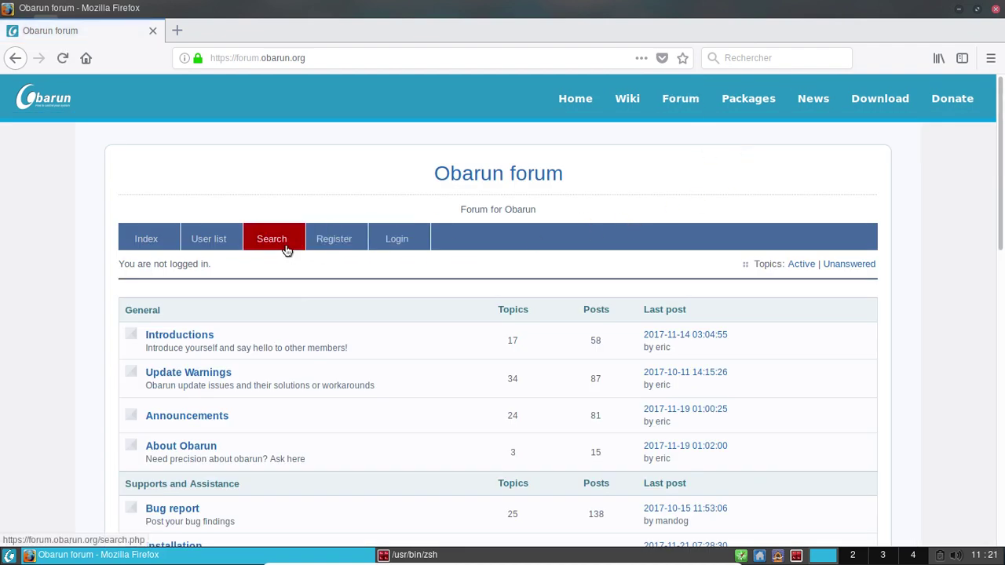
{"action": "left_click", "coordinate": [286, 249]}
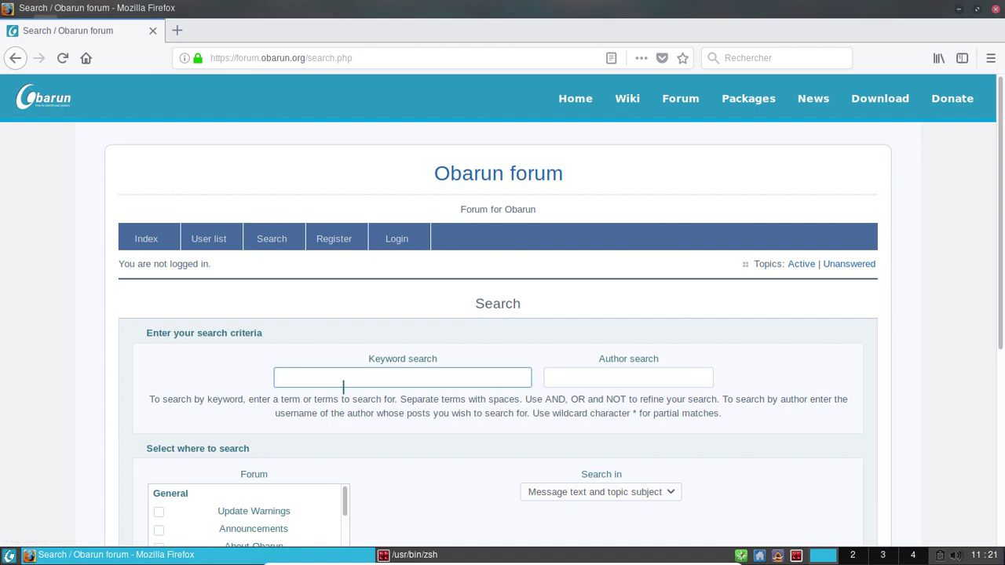
{"action": "type", "text": "polkit"}
{"action": "key", "text": "Return"}
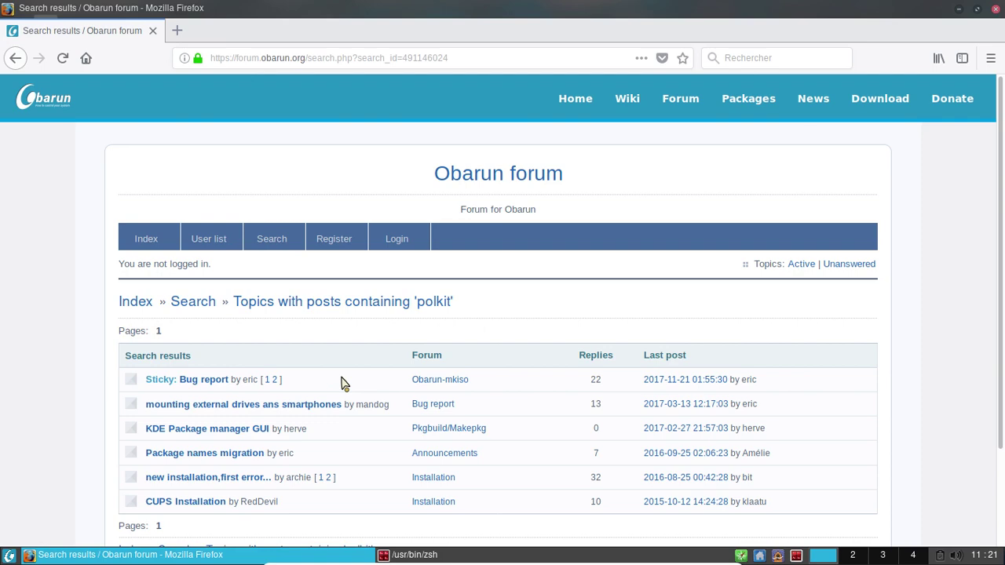
Step: Open the topic "mounting external drives ans smartphones" and find the word polkit in the page
{"action": "left_click", "coordinate": [255, 406]}
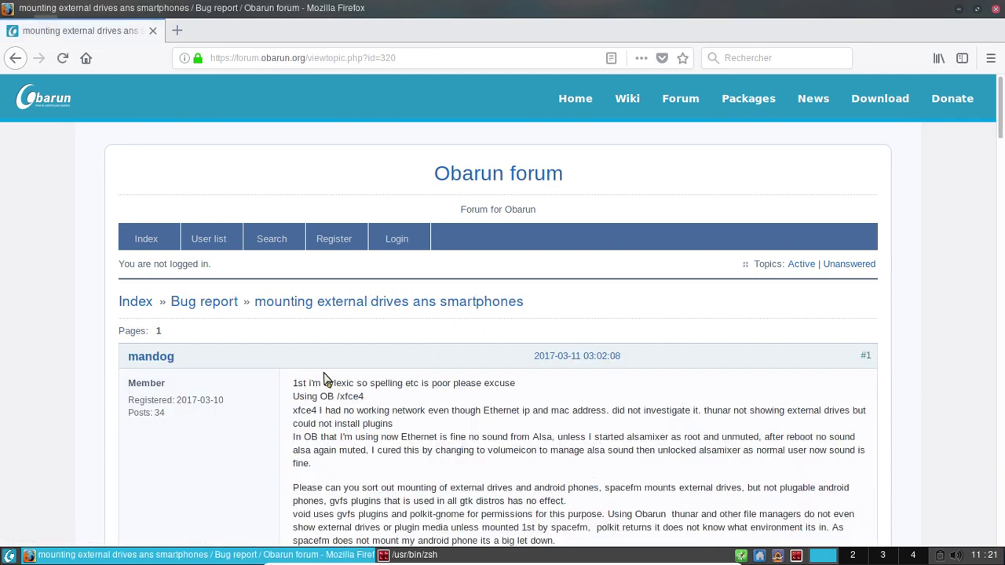
{"action": "scroll", "coordinate": [324, 379], "scroll_direction": "down", "scroll_amount": 3}
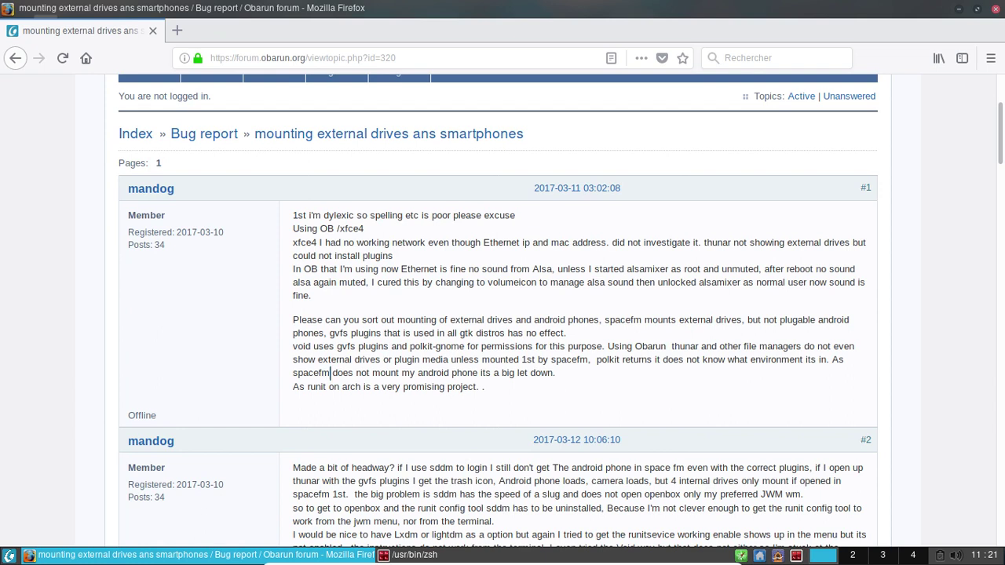
{"action": "key", "text": "ctrl+f"}
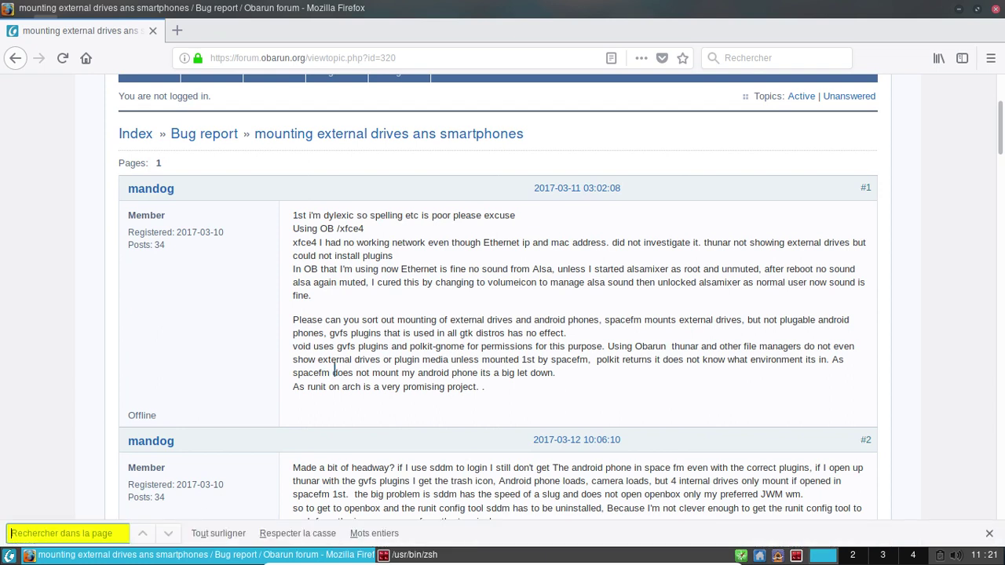
{"action": "type", "text": "polkit"}
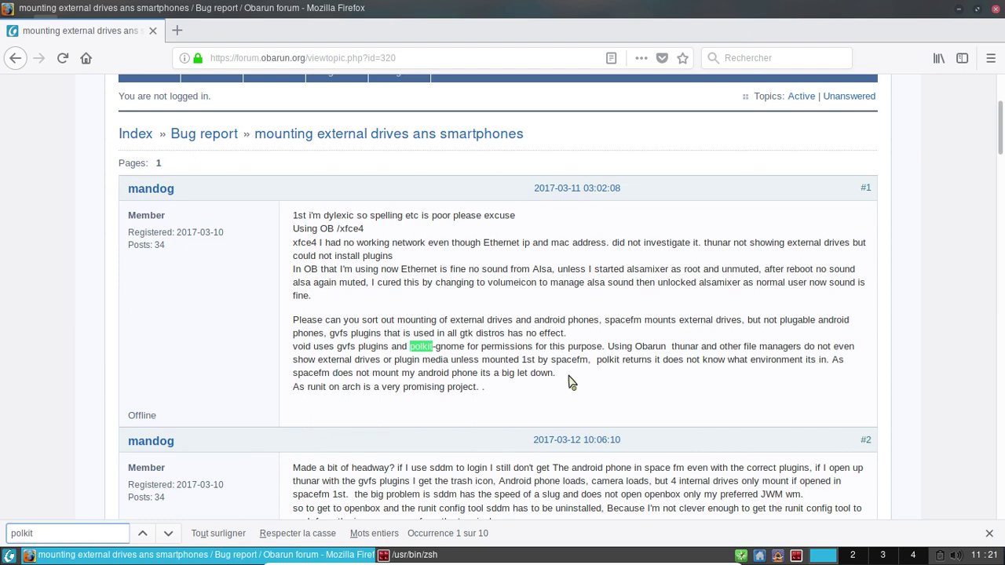
Step: Step through the polkit occurrences in the topic, down to the one in post #7
{"action": "left_click", "coordinate": [168, 536]}
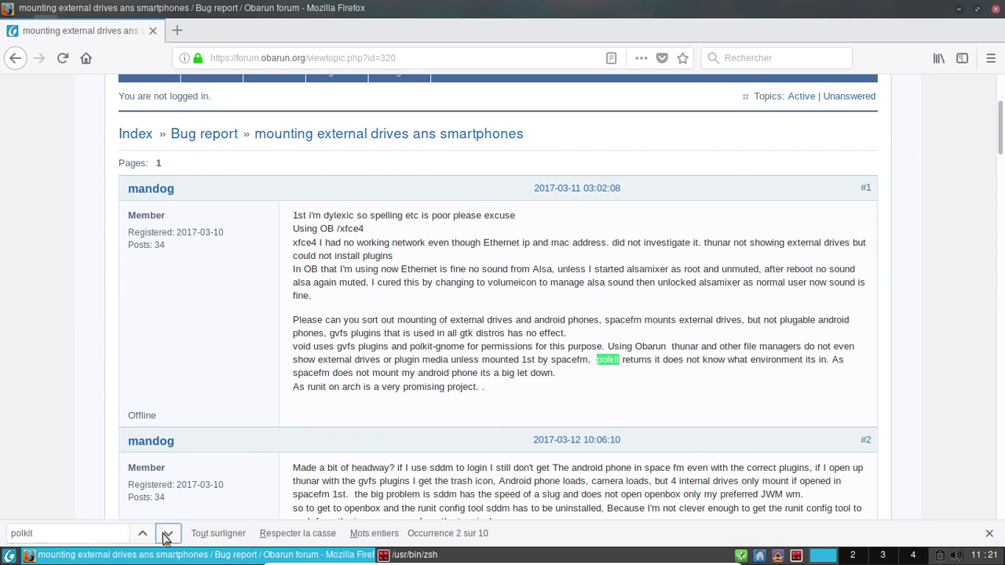
{"action": "left_click", "coordinate": [166, 537]}
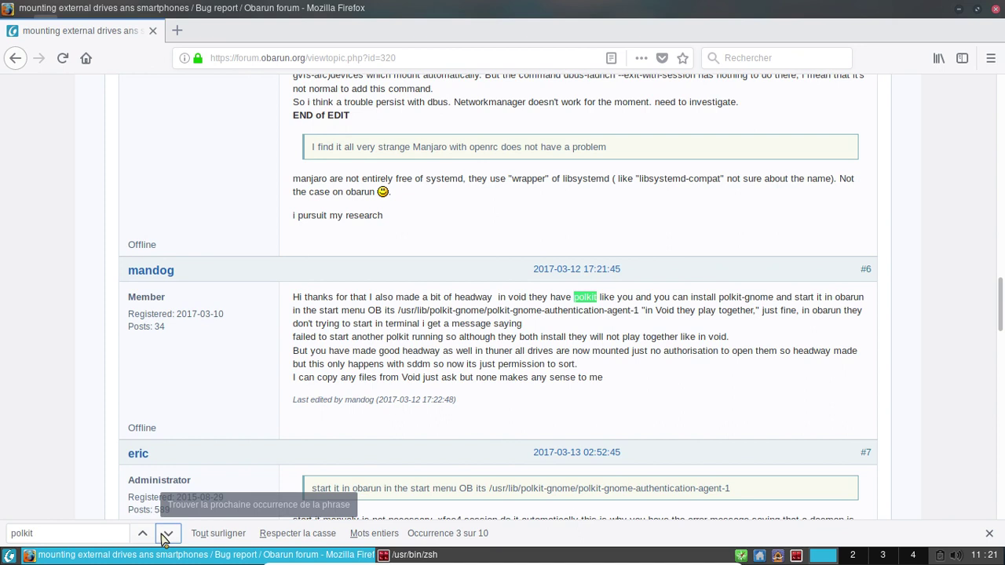
{"action": "left_click", "coordinate": [167, 536]}
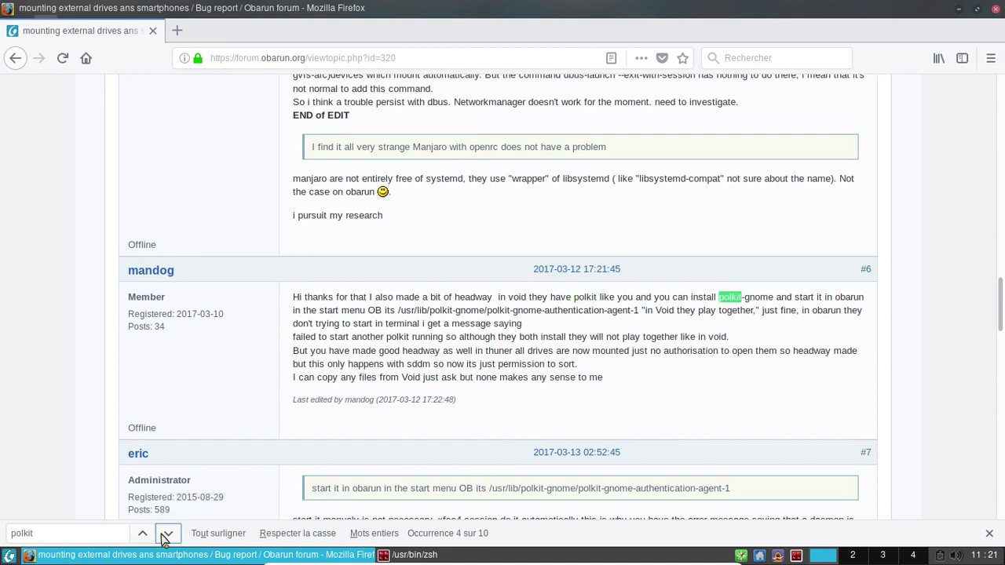
{"action": "left_click", "coordinate": [166, 536]}
{"action": "left_click", "coordinate": [167, 537]}
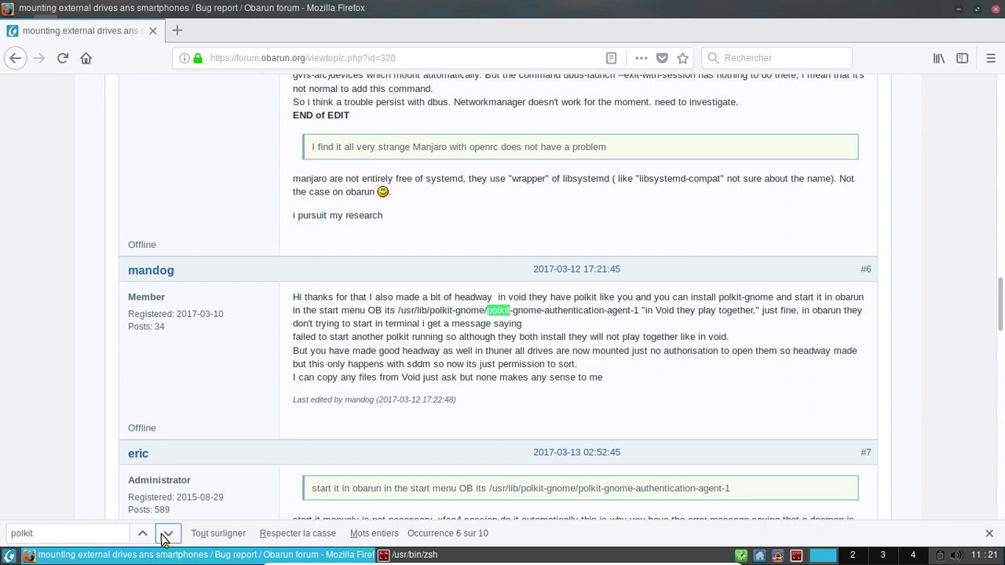
{"action": "left_click", "coordinate": [167, 536]}
{"action": "left_click", "coordinate": [165, 535]}
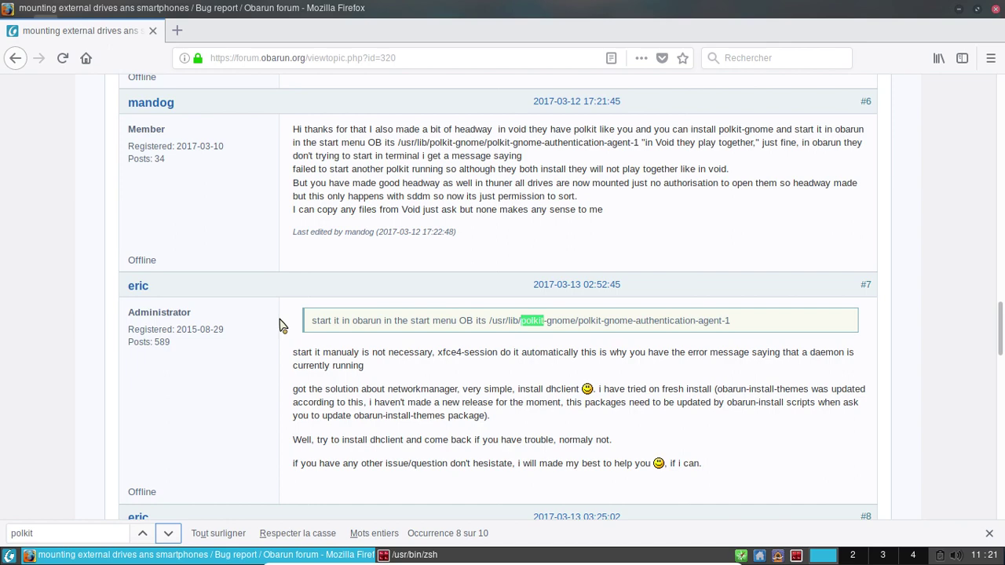
Step: Read the remaining replies in the topic, from the polkit udisks file in post #8 down to post #13
{"action": "scroll", "coordinate": [282, 325], "scroll_direction": "down", "scroll_amount": 5}
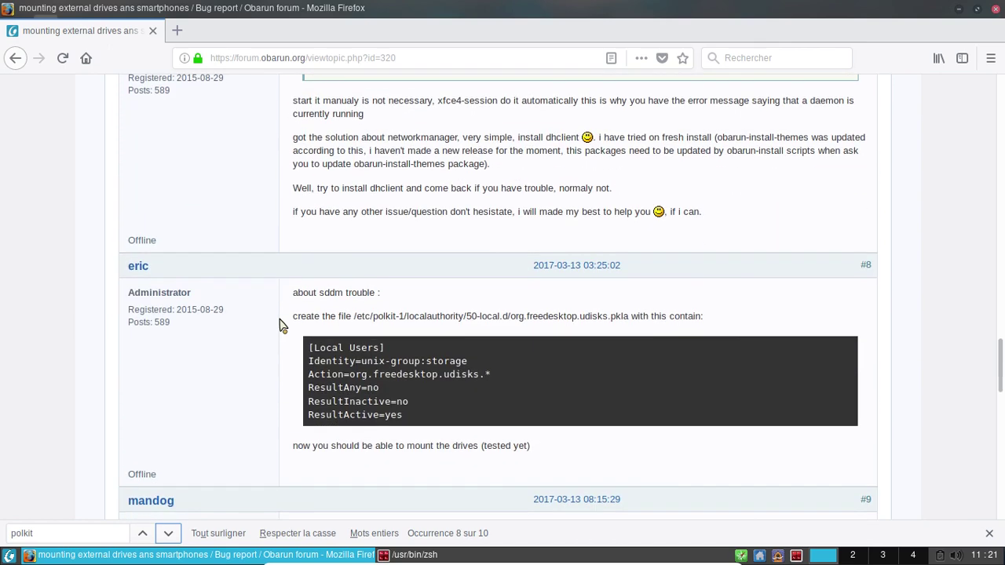
{"action": "scroll", "coordinate": [281, 325], "scroll_direction": "down", "scroll_amount": 3}
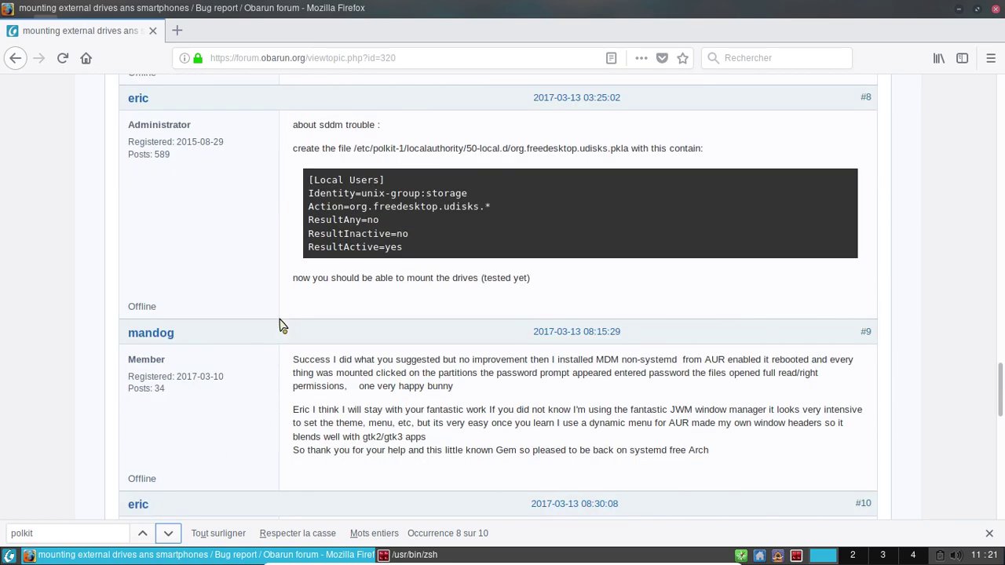
{"action": "scroll", "coordinate": [283, 325], "scroll_direction": "down", "scroll_amount": 2}
{"action": "scroll", "coordinate": [283, 325], "scroll_direction": "down", "scroll_amount": 3}
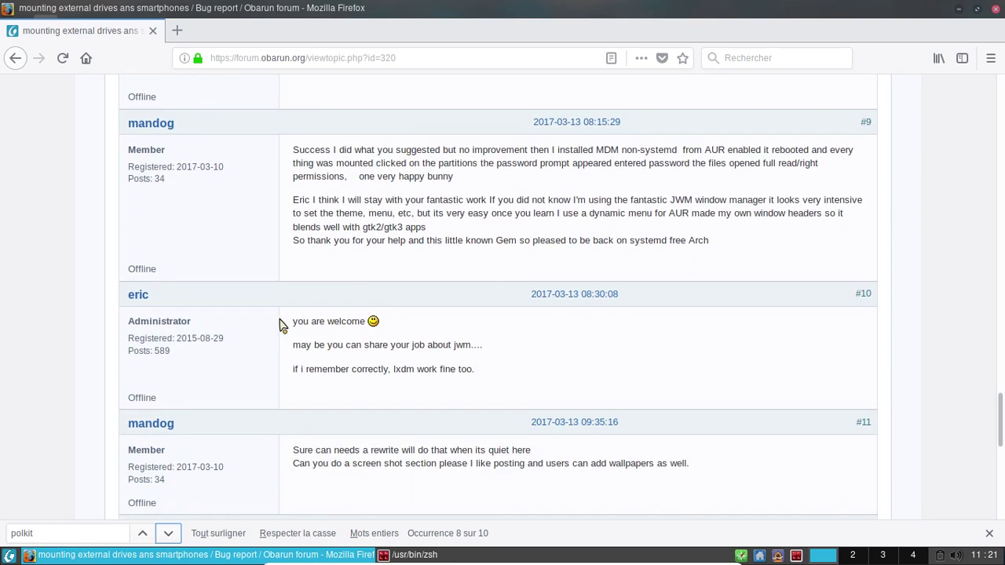
{"action": "scroll", "coordinate": [283, 325], "scroll_direction": "up", "scroll_amount": 1}
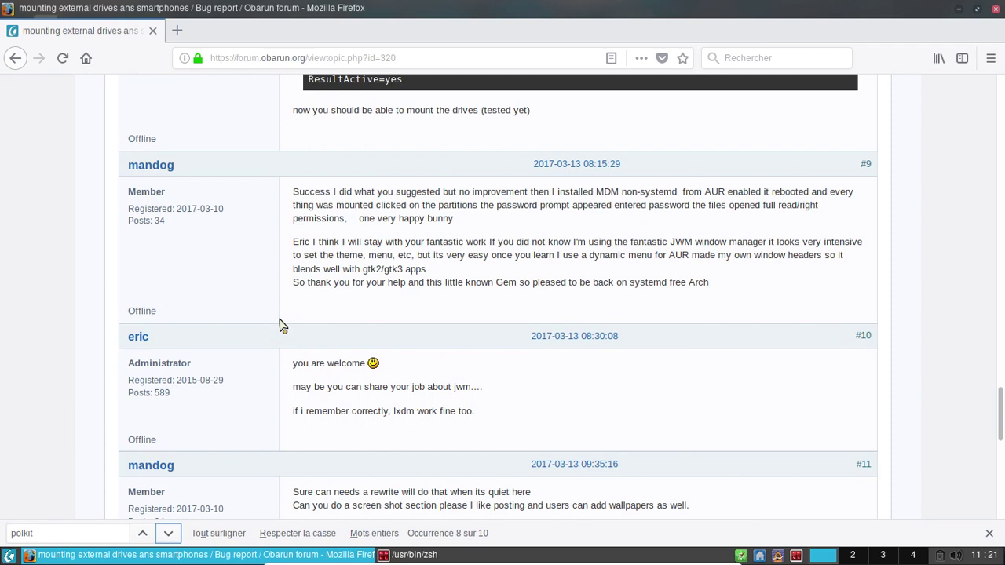
{"action": "scroll", "coordinate": [282, 326], "scroll_direction": "down", "scroll_amount": 5}
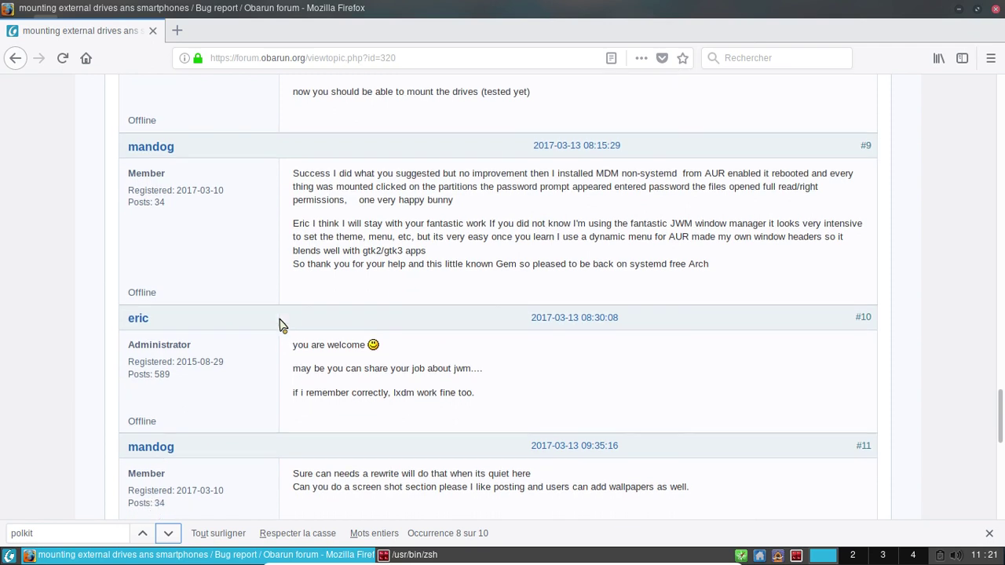
{"action": "scroll", "coordinate": [283, 325], "scroll_direction": "down", "scroll_amount": 4}
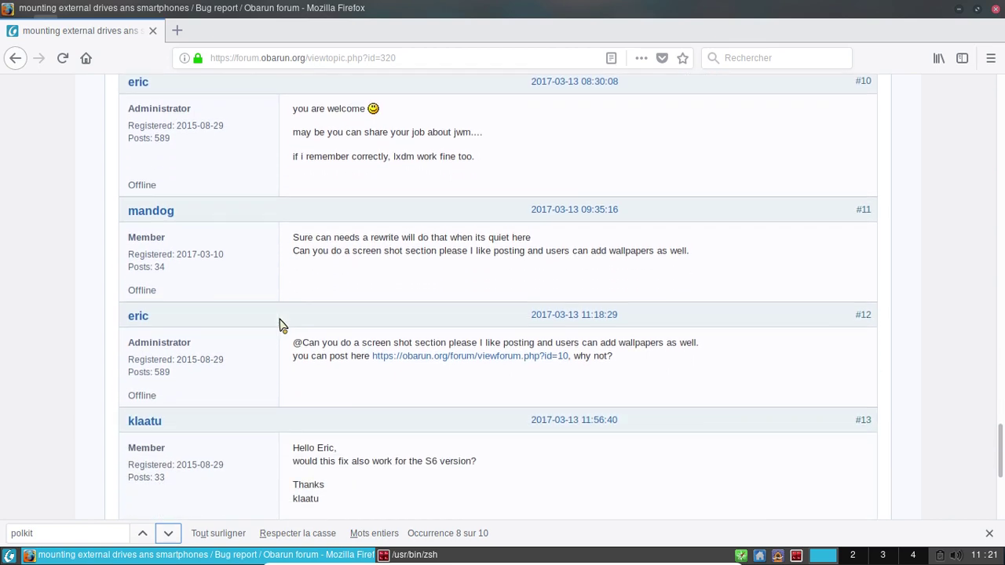
Step: Read the topic to its last post, go back to the polkit udisks file in post #8, and close the browser
{"action": "scroll", "coordinate": [283, 325], "scroll_direction": "down", "scroll_amount": 4}
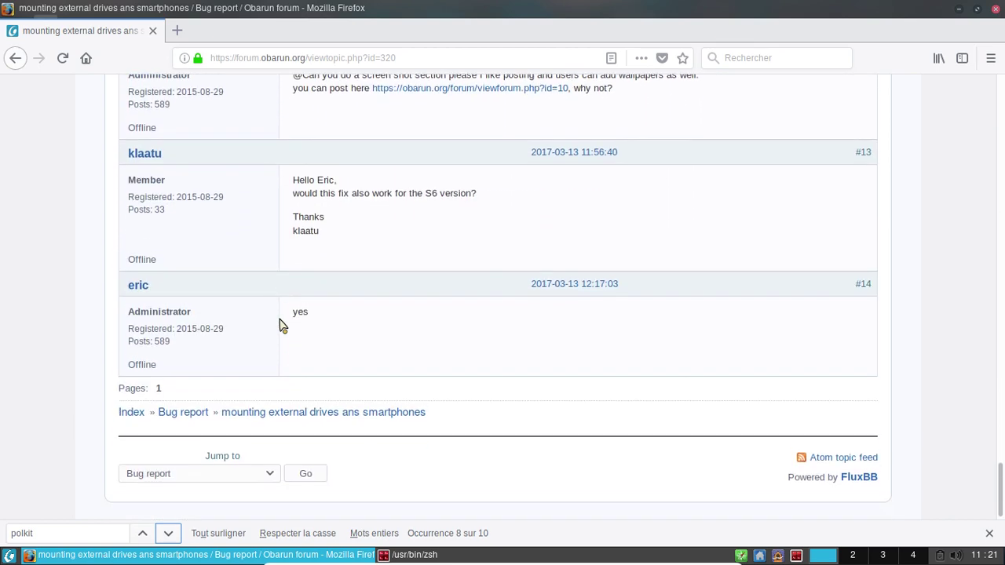
{"action": "scroll", "coordinate": [283, 325], "scroll_direction": "up", "scroll_amount": 12}
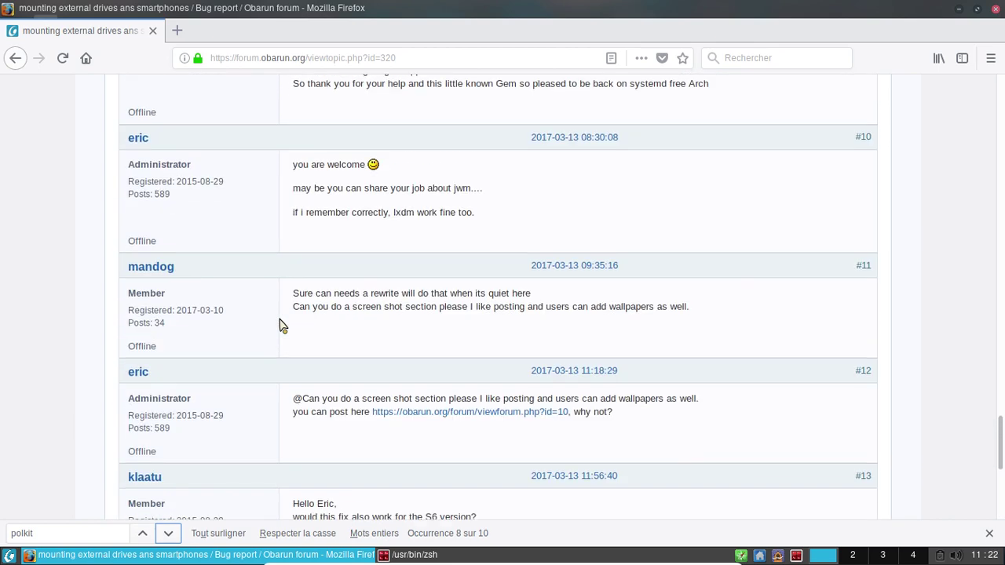
{"action": "scroll", "coordinate": [281, 325], "scroll_direction": "up", "scroll_amount": 7}
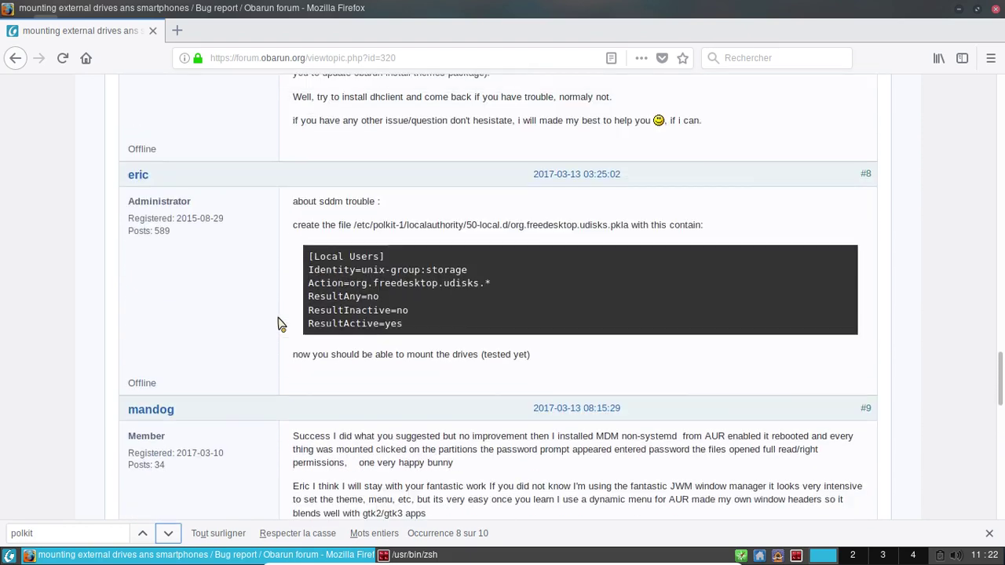
{"action": "left_click", "coordinate": [995, 8]}
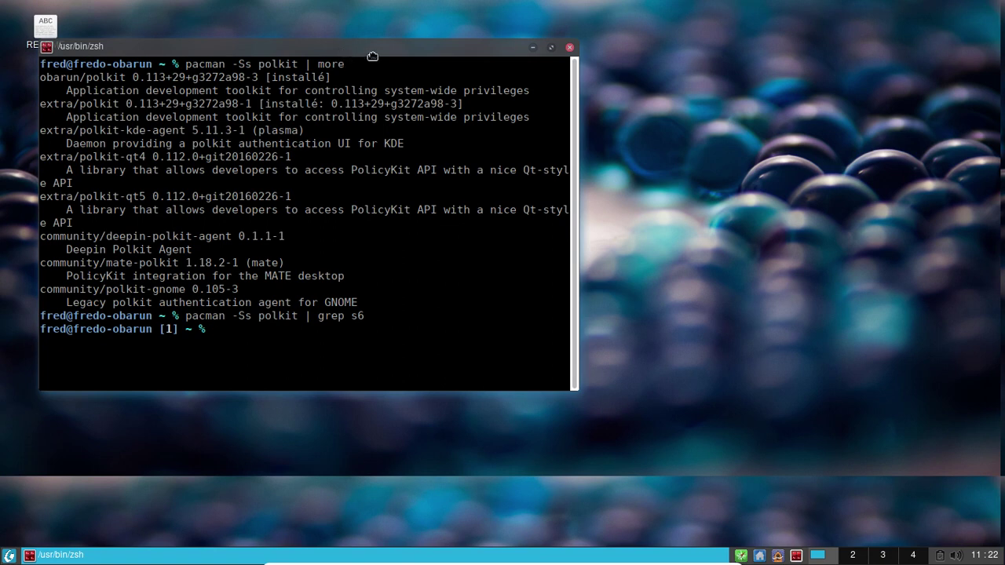
Step: Move the terminal window towards the middle of the desktop and look through the shell completions for "polk"
{"action": "left_click_drag", "start_coordinate": [343, 50], "coordinate": [481, 55]}
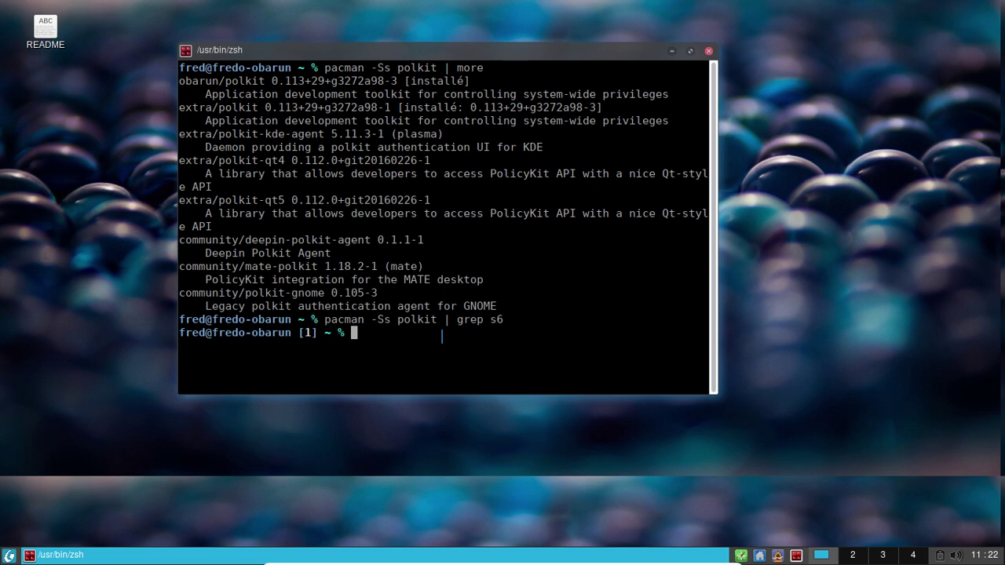
{"action": "type", "text": "polk"}
{"action": "key", "text": "Tab"}
{"action": "key", "text": "Tab"}
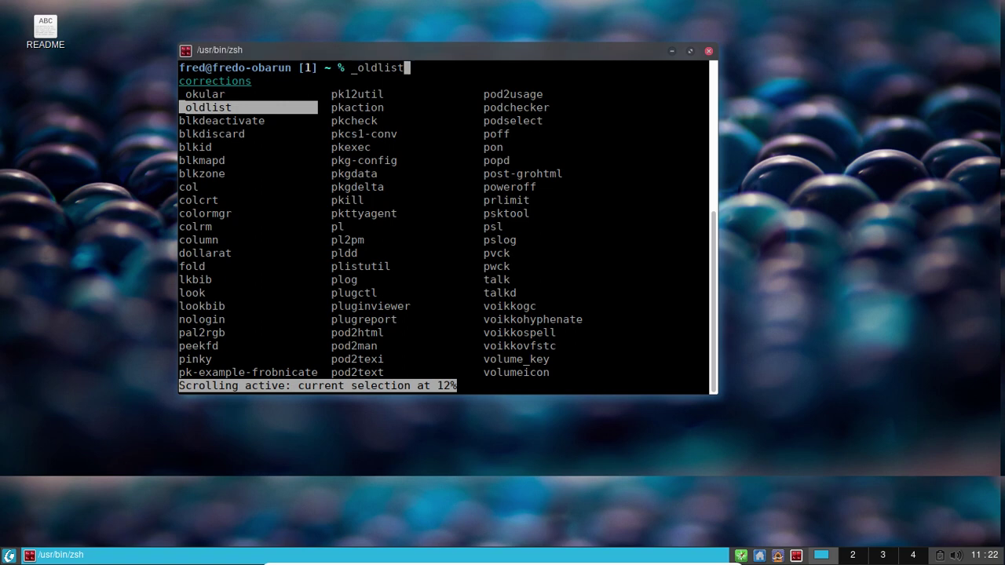
{"action": "key", "text": "BackSpace"}
{"action": "key", "text": "BackSpace"}
{"action": "key", "text": "BackSpace"}
{"action": "key", "text": "BackSpace"}
{"action": "key", "text": "BackSpace"}
{"action": "key", "text": "BackSpace"}
{"action": "key", "text": "BackSpace"}
{"action": "key", "text": "BackSpace"}
{"action": "type", "text": "po"}
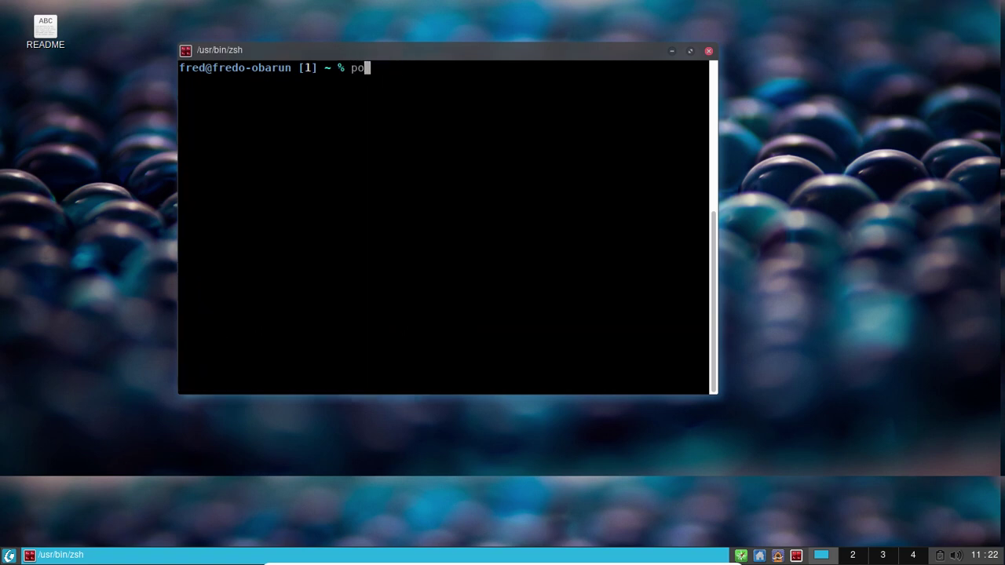
{"action": "type", "text": "lk"}
{"action": "key", "text": "Tab"}
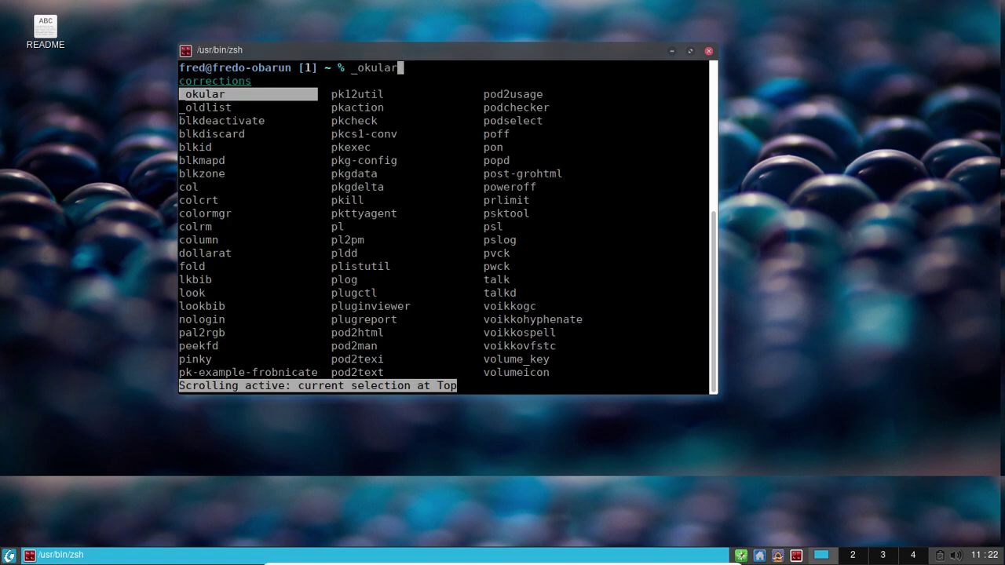
{"action": "key", "text": "BackSpace"}
{"action": "key", "text": "BackSpace"}
{"action": "key", "text": "BackSpace"}
{"action": "key", "text": "BackSpace"}
{"action": "key", "text": "BackSpace"}
{"action": "key", "text": "BackSpace"}
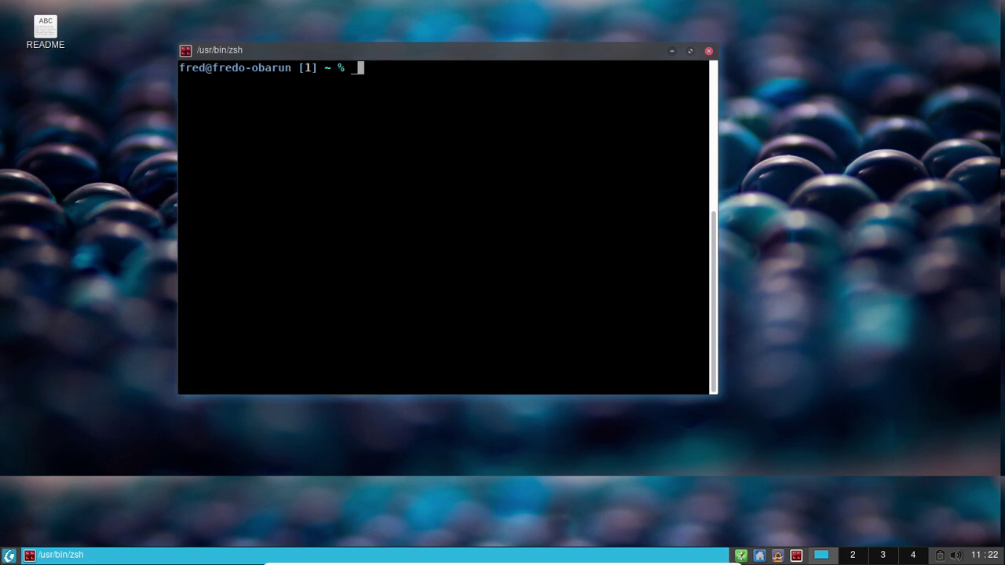
{"action": "key", "text": "BackSpace"}
Step: Look up the shell completions for "poli" and clear the command line
{"action": "type", "text": "poli"}
{"action": "key", "text": "Tab"}
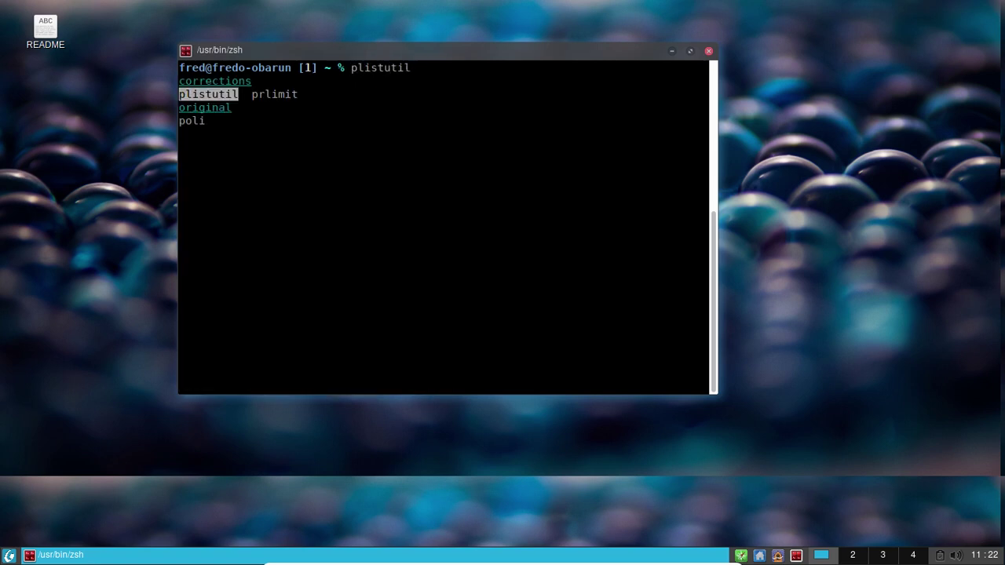
{"action": "key", "text": "BackSpace"}
{"action": "key", "text": "BackSpace"}
{"action": "key", "text": "BackSpace"}
{"action": "key", "text": "BackSpace"}
{"action": "key", "text": "BackSpace"}
{"action": "key", "text": "BackSpace"}
{"action": "key", "text": "BackSpace"}
{"action": "key", "text": "BackSpace"}
{"action": "key", "text": "BackSpace"}
Step: End the terminal session with the exit command
{"action": "type", "text": "e"}
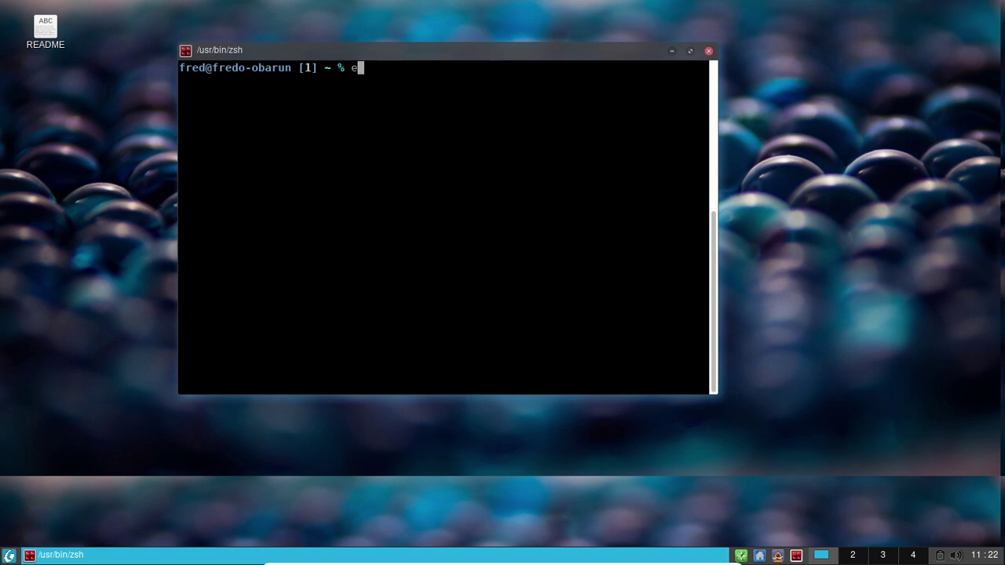
{"action": "type", "text": "xit"}
{"action": "key", "text": "Return"}
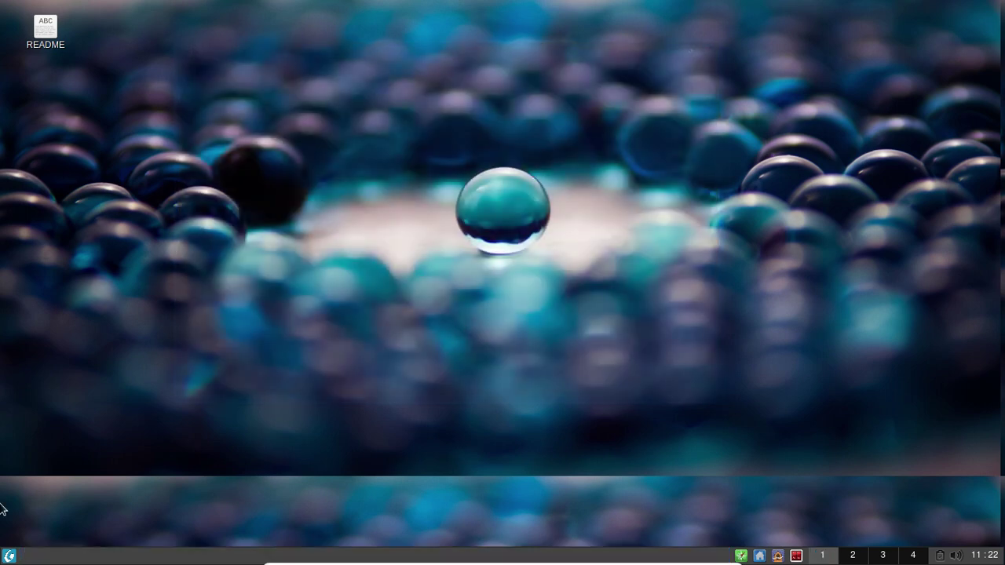
Step: Open a new Terminator window with an empty command line
{"action": "left_click", "coordinate": [10, 556]}
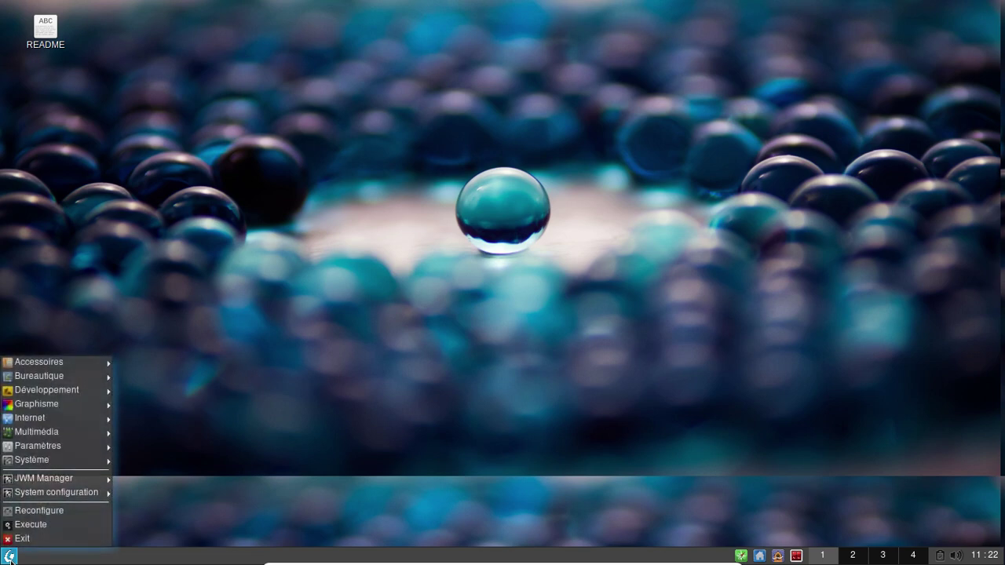
{"action": "mouse_move", "coordinate": [62, 367]}
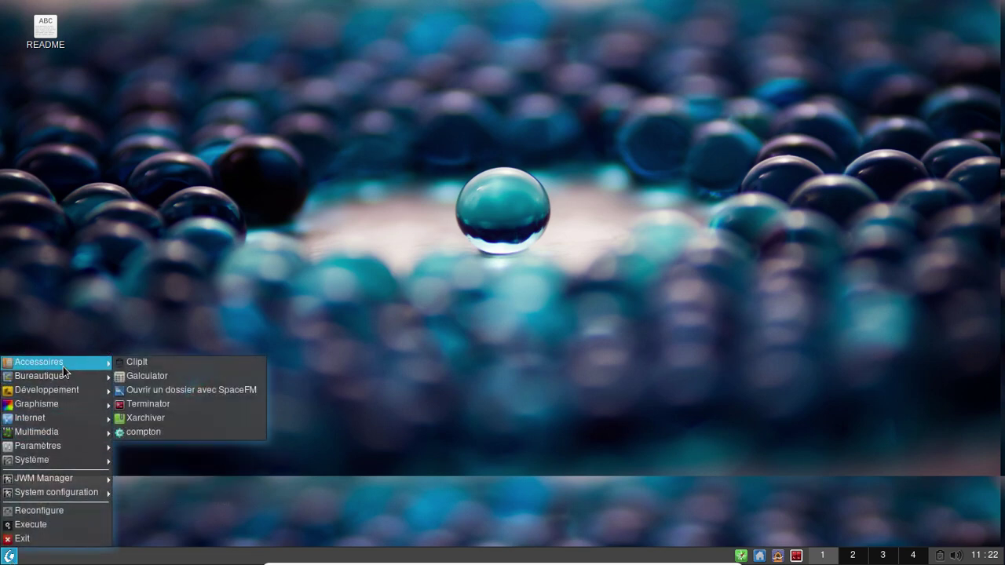
{"action": "left_click", "coordinate": [157, 406]}
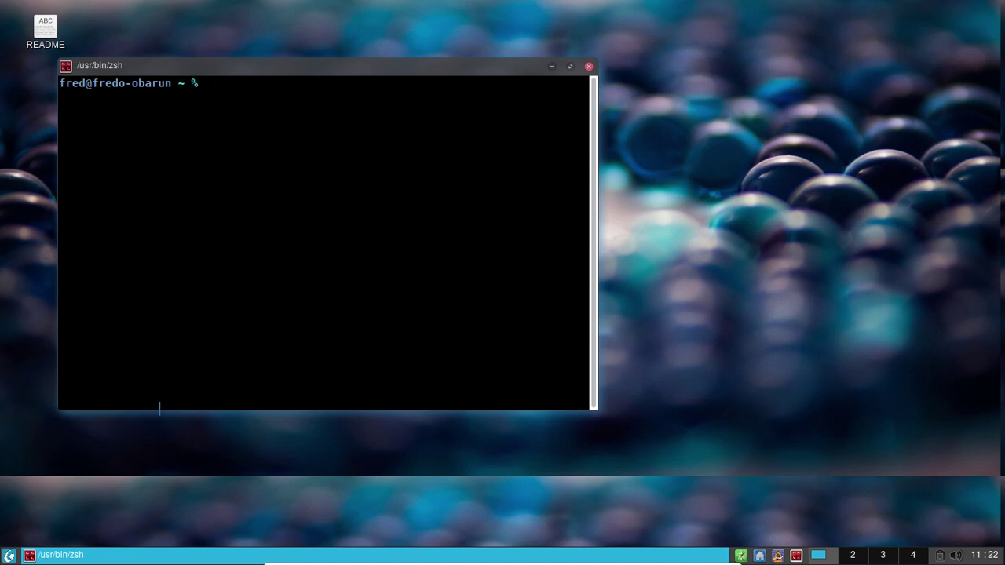
{"action": "type", "text": "paco"}
{"action": "key", "text": "BackSpace"}
{"action": "key", "text": "BackSpace"}
{"action": "key", "text": "BackSpace"}
{"action": "key", "text": "BackSpace"}
Step: Install libreoffice-fresh-fr with sudo pacman -S, entering the account password and accepting the installation
{"action": "type", "text": "sudo pacman"}
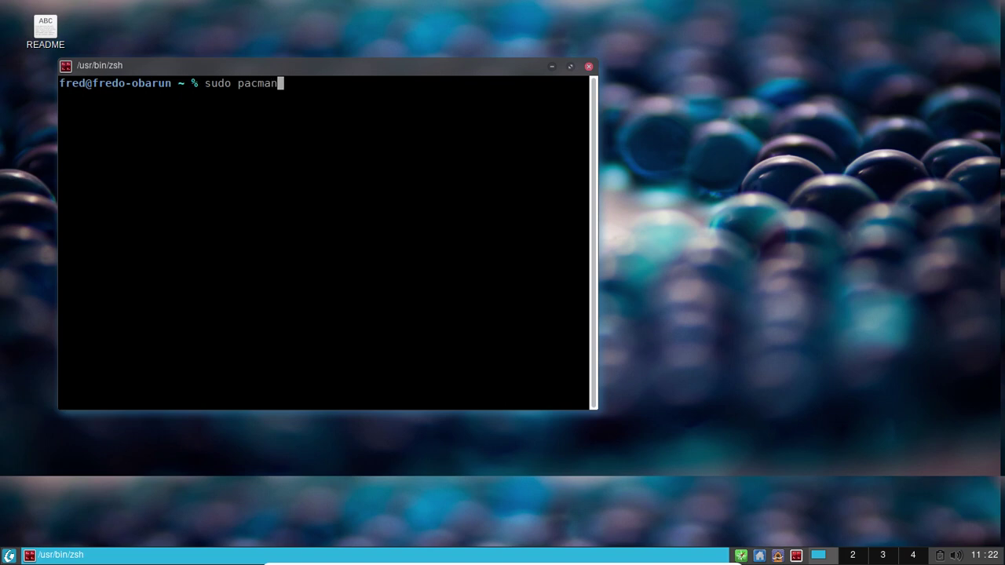
{"action": "type", "text": " -S libreoffice-"}
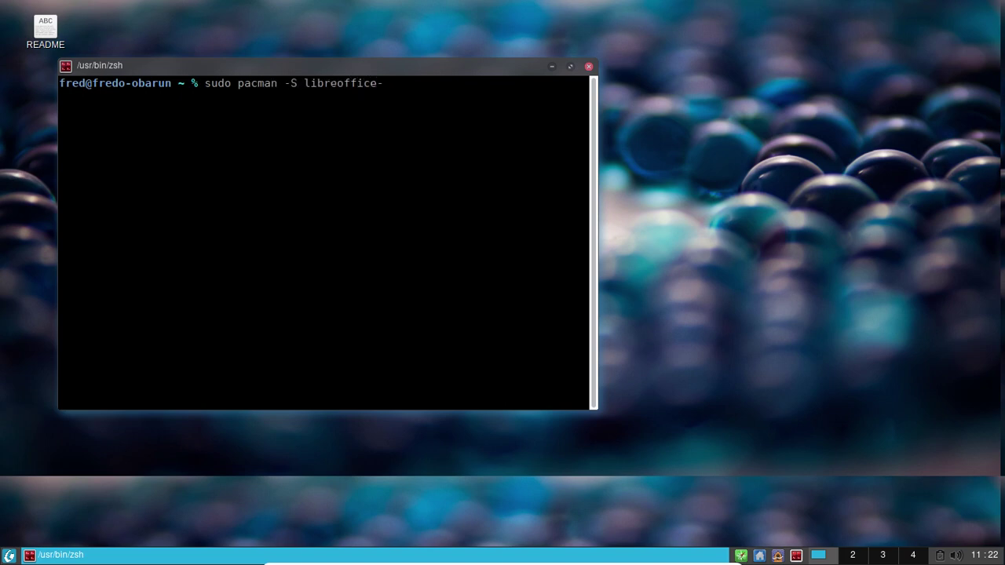
{"action": "type", "text": "fresh-fr"}
{"action": "key", "text": "Return"}
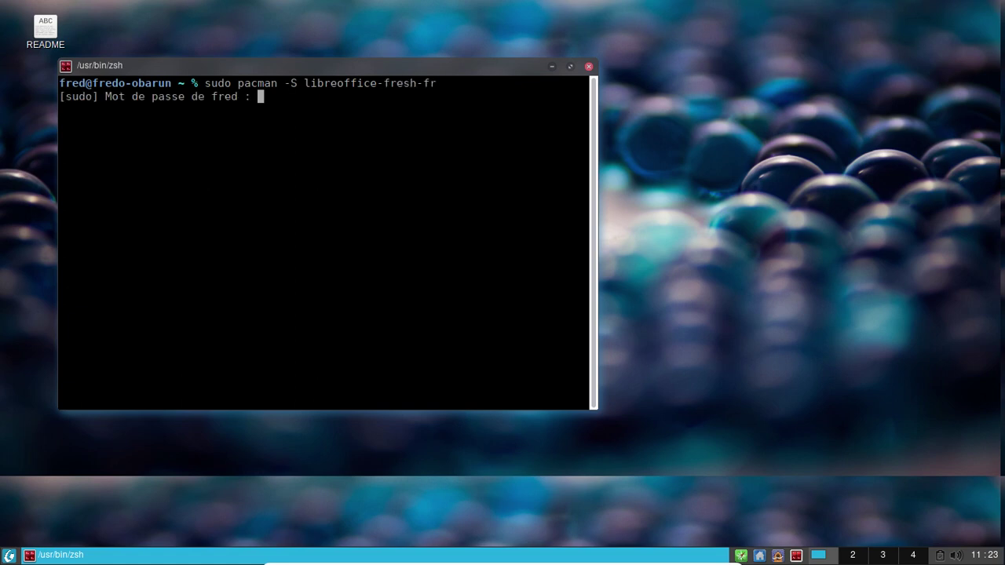
{"action": "key", "text": "Return"}
{"action": "key", "text": "Return"}
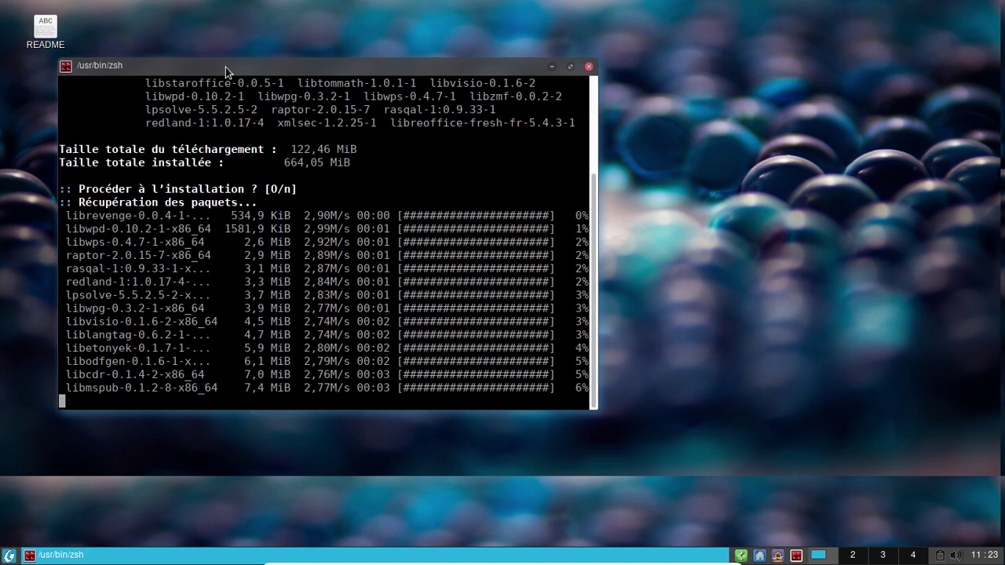
Step: Move the terminal window towards the middle of the desktop while the packages download
{"action": "left_click_drag", "start_coordinate": [225, 67], "coordinate": [368, 49]}
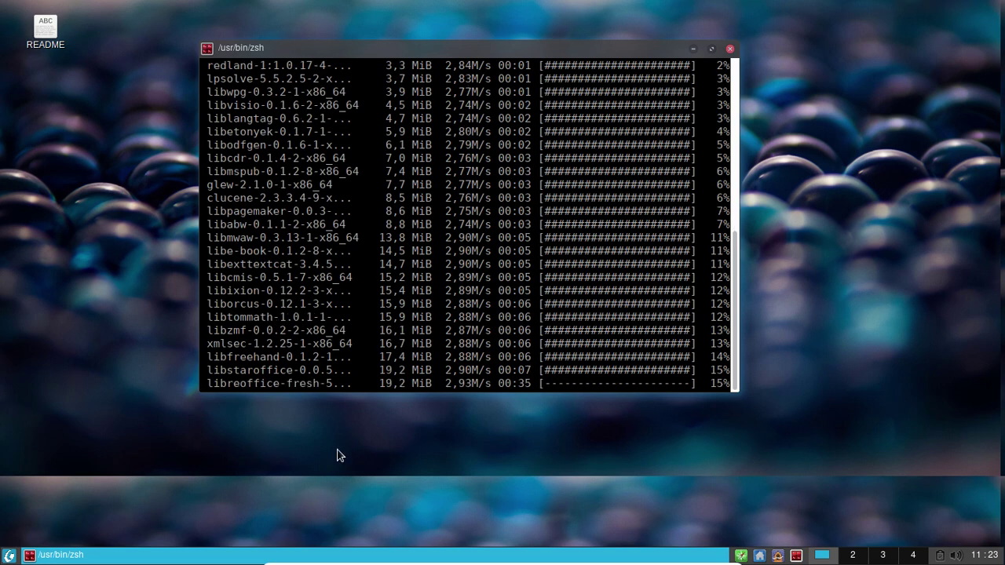
{"action": "left_click", "coordinate": [13, 557]}
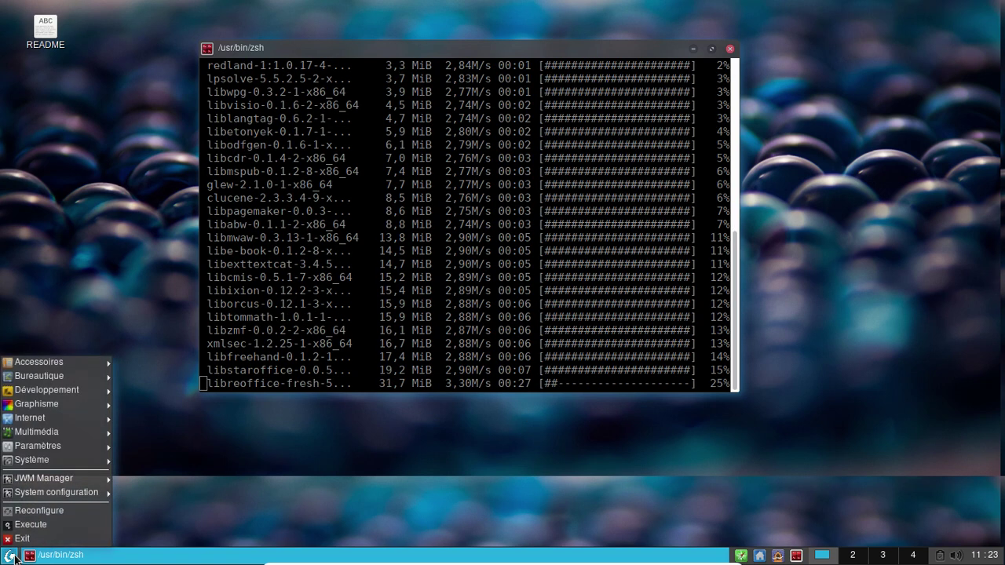
{"action": "left_click", "coordinate": [290, 362]}
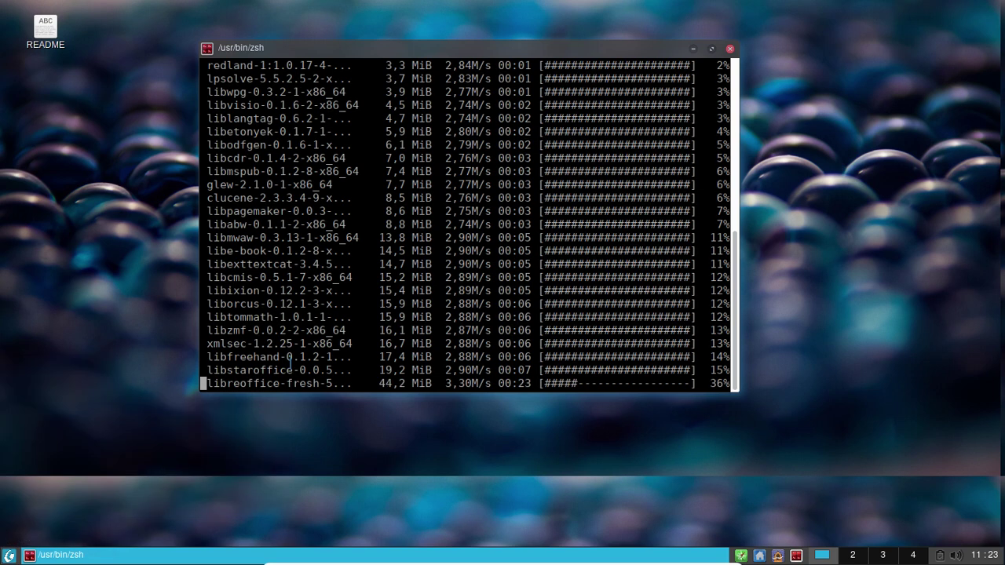
Step: Open a second terminal tab and try to enable the ntpd service with sudo s6opts enable ntpd, entering the account password
{"action": "key", "text": "ctrl+shift+t"}
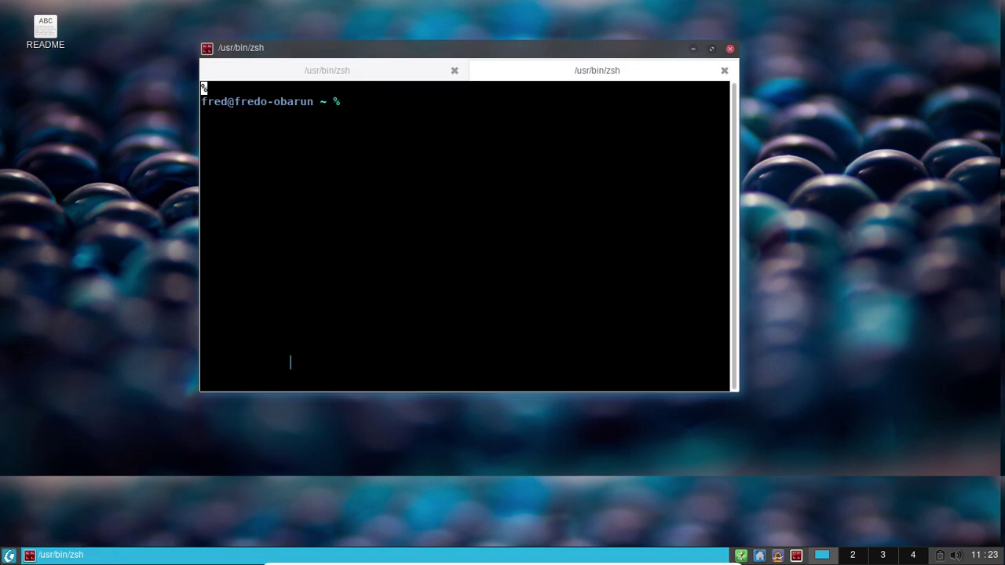
{"action": "type", "text": "sudo s6"}
{"action": "key", "text": "Tab"}
{"action": "type", "text": "n"}
{"action": "type", "text": "opts "}
{"action": "type", "text": "enable ntpd"}
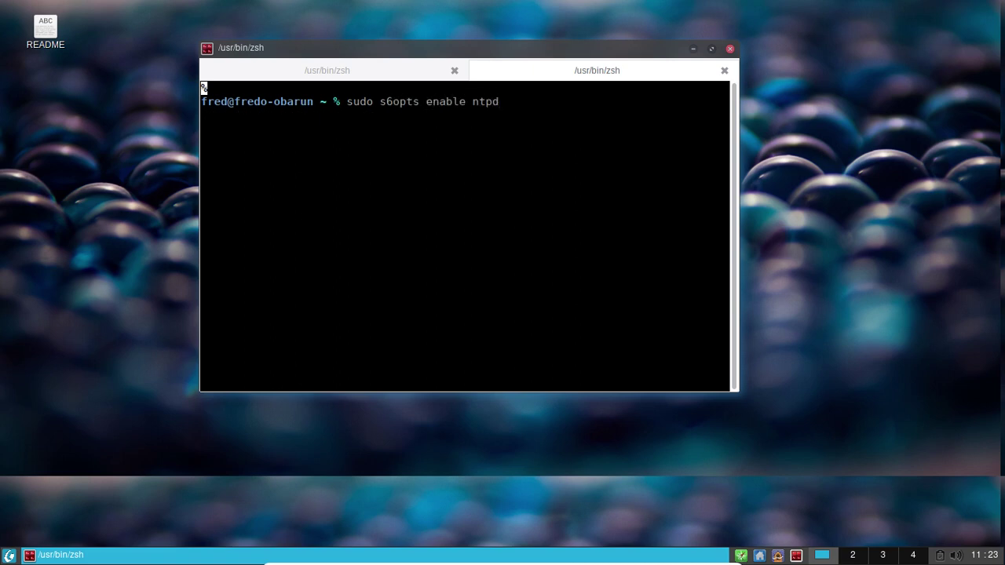
{"action": "key", "text": "Return"}
{"action": "key", "text": "Return"}
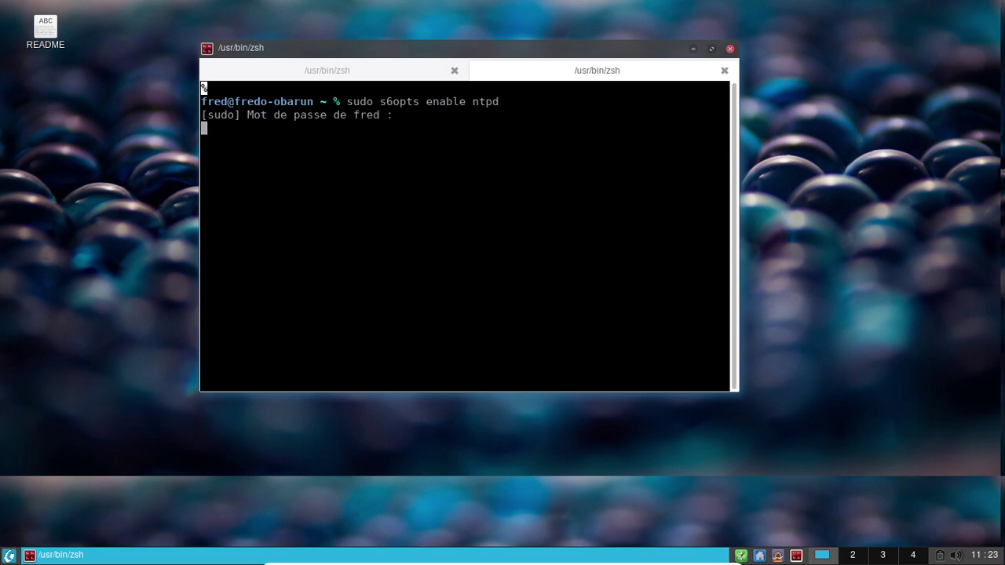
{"action": "key", "text": "Up"}
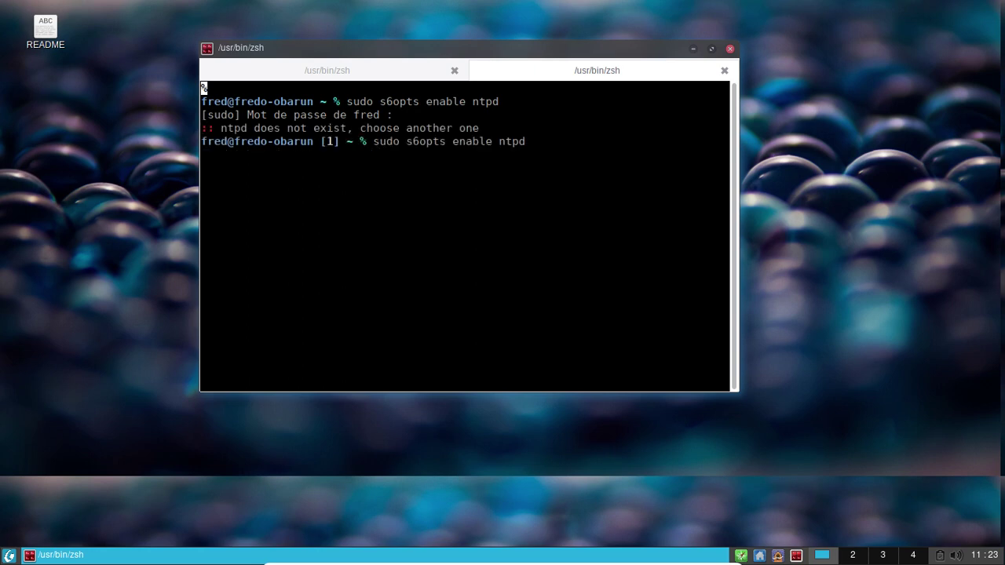
{"action": "key", "text": "End"}
{"action": "key", "text": "BackSpace"}
{"action": "key", "text": "BackSpace"}
{"action": "key", "text": "BackSpace"}
{"action": "key", "text": "BackSpace"}
{"action": "key", "text": "BackSpace"}
{"action": "key", "text": "BackSpace"}
{"action": "key", "text": "BackSpace"}
{"action": "key", "text": "BackSpace"}
{"action": "key", "text": "BackSpace"}
{"action": "key", "text": "BackSpace"}
{"action": "key", "text": "BackSpace"}
{"action": "key", "text": "BackSpace"}
{"action": "key", "text": "BackSpace"}
{"action": "key", "text": "BackSpace"}
{"action": "key", "text": "BackSpace"}
{"action": "key", "text": "BackSpace"}
{"action": "key", "text": "BackSpace"}
{"action": "key", "text": "BackSpace"}
{"action": "key", "text": "BackSpace"}
{"action": "key", "text": "BackSpace"}
{"action": "key", "text": "BackSpace"}
{"action": "key", "text": "BackSpace"}
{"action": "key", "text": "BackSpace"}
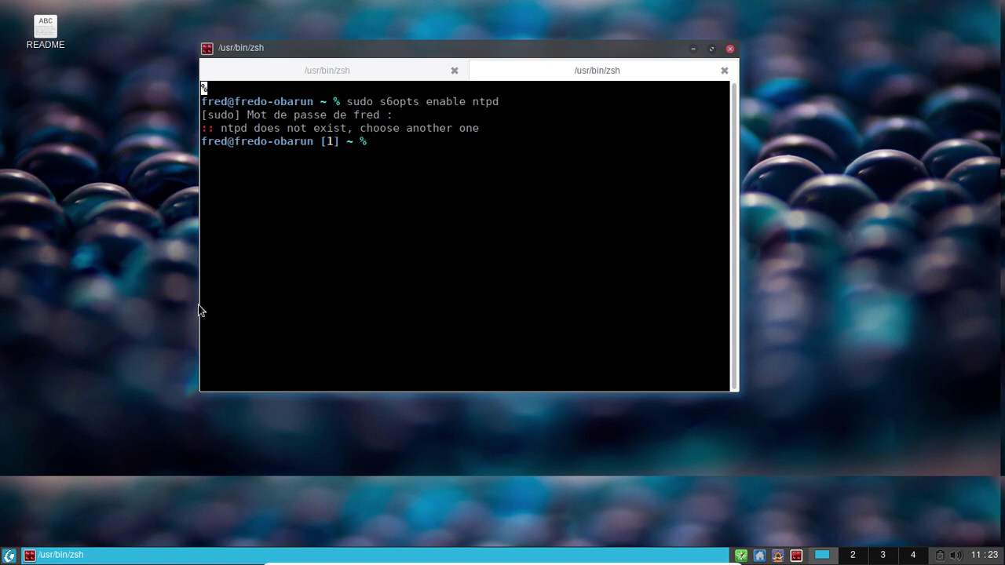
Step: In the first terminal tab, install cups-s6serv with sudo pacman -S and accept the installation
{"action": "left_click", "coordinate": [325, 71]}
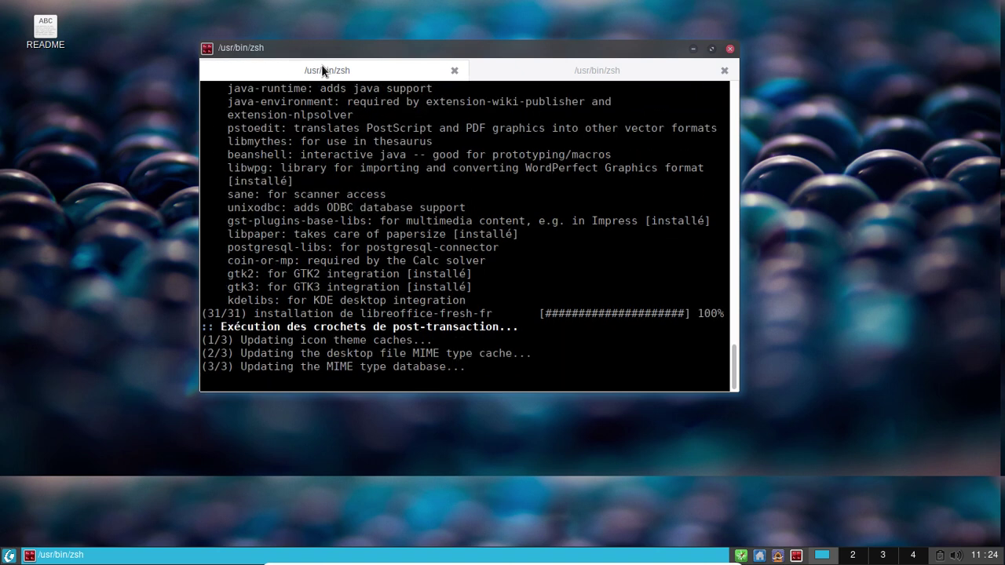
{"action": "key", "text": "Up"}
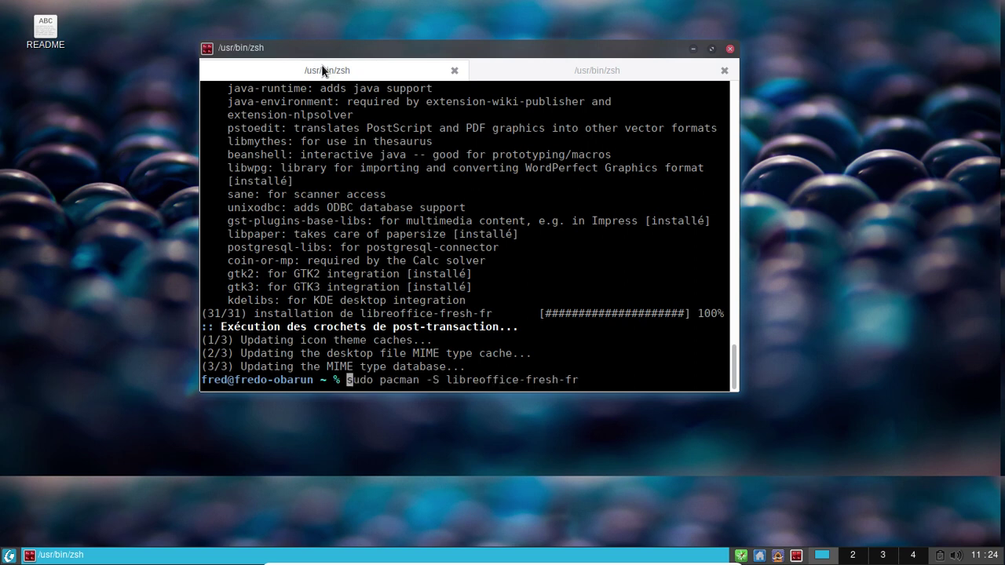
{"action": "key", "text": "End"}
{"action": "key", "text": "BackSpace"}
{"action": "key", "text": "BackSpace"}
{"action": "key", "text": "BackSpace"}
{"action": "key", "text": "BackSpace"}
{"action": "key", "text": "BackSpace"}
{"action": "key", "text": "BackSpace"}
{"action": "key", "text": "BackSpace"}
{"action": "key", "text": "BackSpace"}
{"action": "key", "text": "BackSpace"}
{"action": "key", "text": "BackSpace"}
{"action": "key", "text": "BackSpace"}
{"action": "key", "text": "BackSpace"}
{"action": "key", "text": "BackSpace"}
{"action": "key", "text": "BackSpace"}
{"action": "key", "text": "BackSpace"}
{"action": "key", "text": "BackSpace"}
{"action": "key", "text": "BackSpace"}
{"action": "key", "text": "BackSpace"}
{"action": "key", "text": "BackSpace"}
{"action": "key", "text": "BackSpace"}
{"action": "type", "text": "cups"}
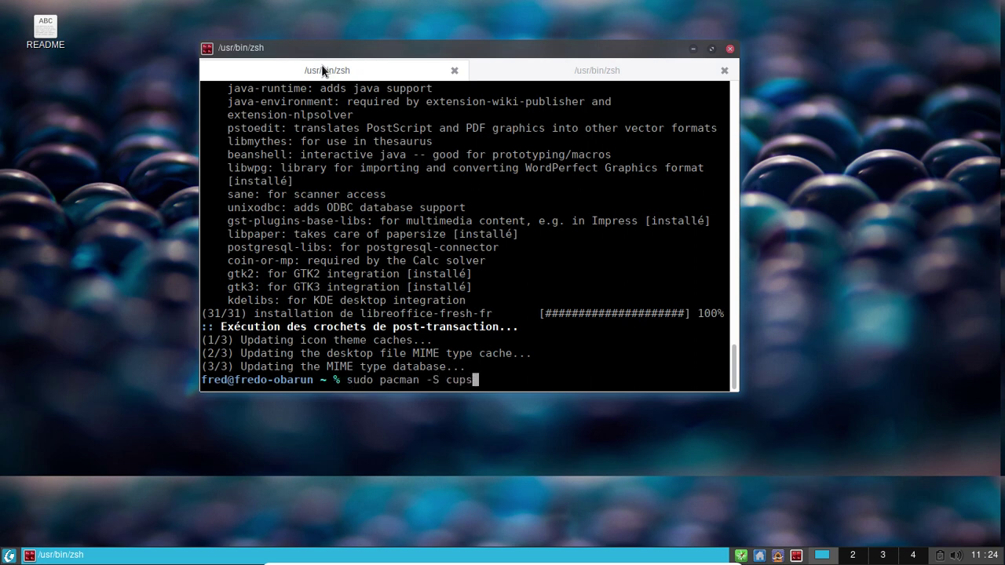
{"action": "type", "text": "-s6serv"}
{"action": "key", "text": "Return"}
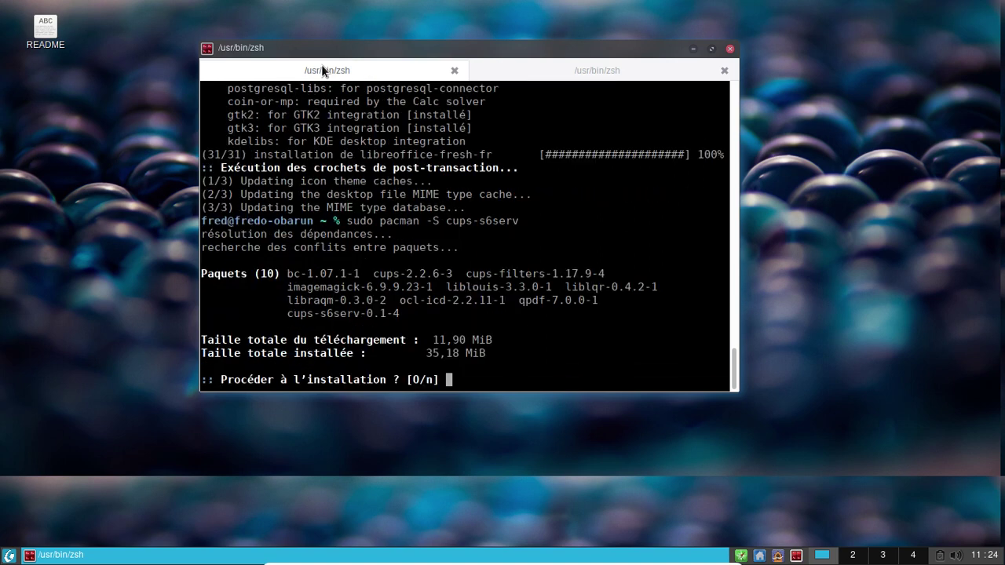
{"action": "key", "text": "Return"}
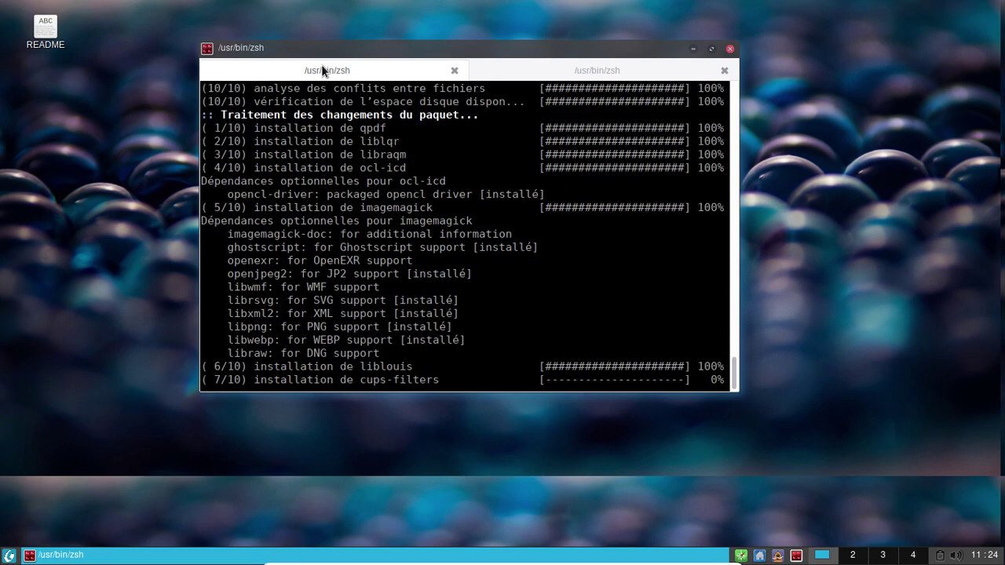
Step: Try to install ntp-s6serv by reusing the last pacman command with the new package name
{"action": "key", "text": "Up"}
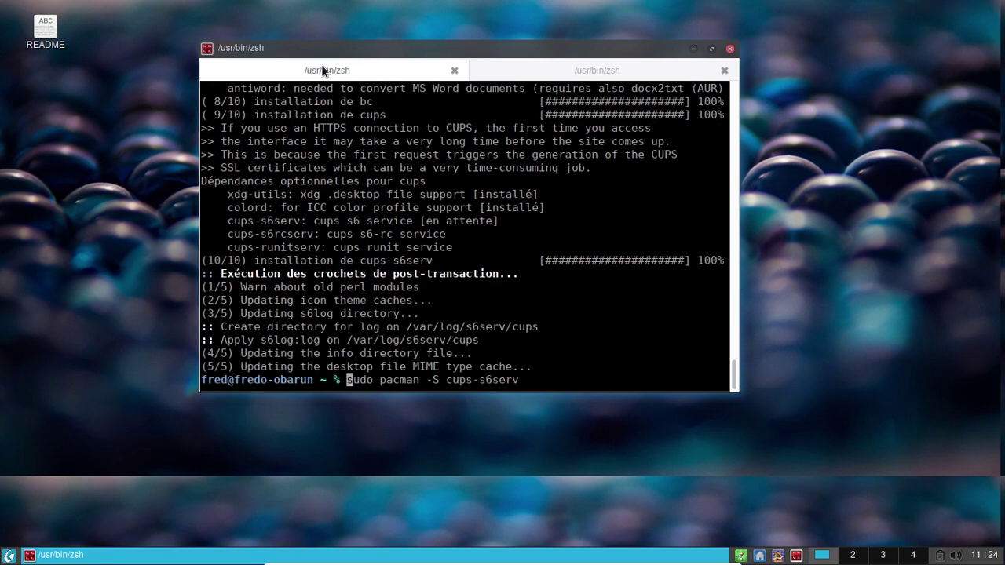
{"action": "key", "text": "End"}
{"action": "key", "text": "Left"}
{"action": "key", "text": "Left"}
{"action": "key", "text": "Left"}
{"action": "key", "text": "Left"}
{"action": "key", "text": "Left"}
{"action": "key", "text": "Left"}
{"action": "key", "text": "Left"}
{"action": "key", "text": "BackSpace"}
{"action": "key", "text": "BackSpace"}
{"action": "key", "text": "BackSpace"}
{"action": "key", "text": "BackSpace"}
{"action": "type", "text": "ntp"}
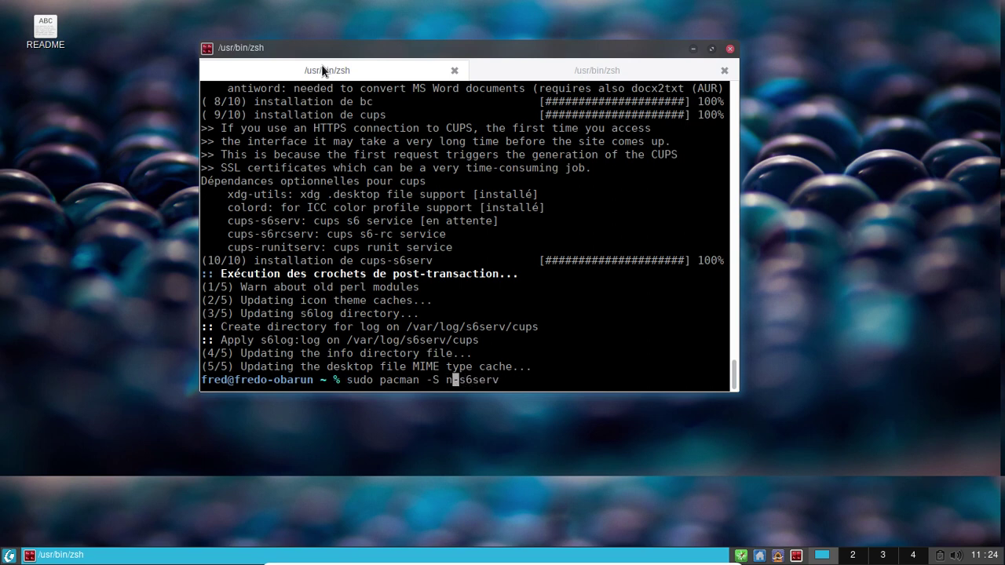
{"action": "key", "text": "Return"}
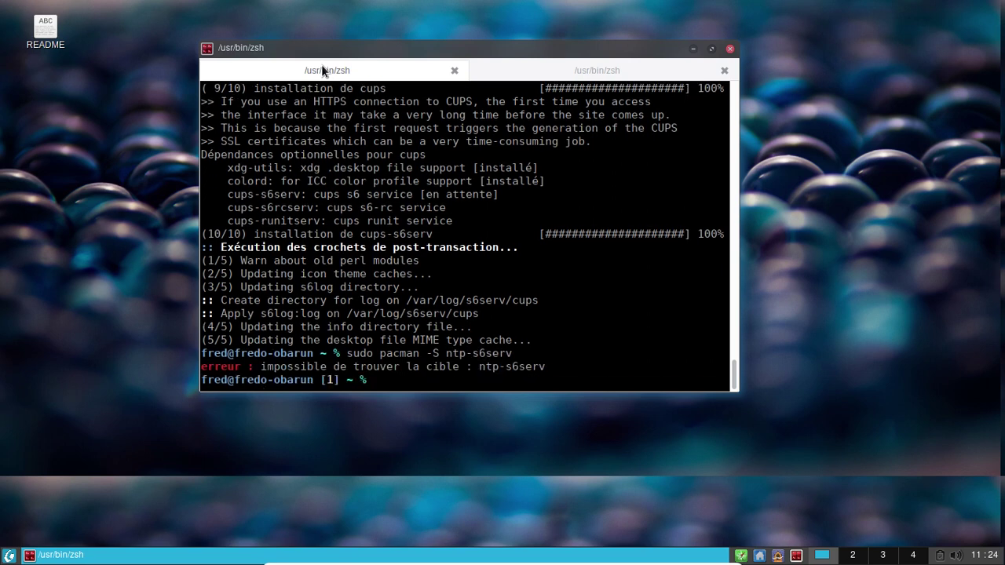
Step: Install ntpd-s6serv by correcting the package name in the last sudo pacman -S command, and accept the installation
{"action": "key", "text": "Up"}
{"action": "key", "text": "Right"}
{"action": "key", "text": "Right"}
{"action": "key", "text": "Right"}
{"action": "key", "text": "Right"}
{"action": "key", "text": "Right"}
{"action": "key", "text": "Right"}
{"action": "key", "text": "Right"}
{"action": "key", "text": "Right"}
{"action": "key", "text": "Right"}
{"action": "key", "text": "Right"}
{"action": "key", "text": "Right"}
{"action": "key", "text": "Right"}
{"action": "key", "text": "Right"}
{"action": "key", "text": "Right"}
{"action": "key", "text": "Right"}
{"action": "key", "text": "Right"}
{"action": "key", "text": "Right"}
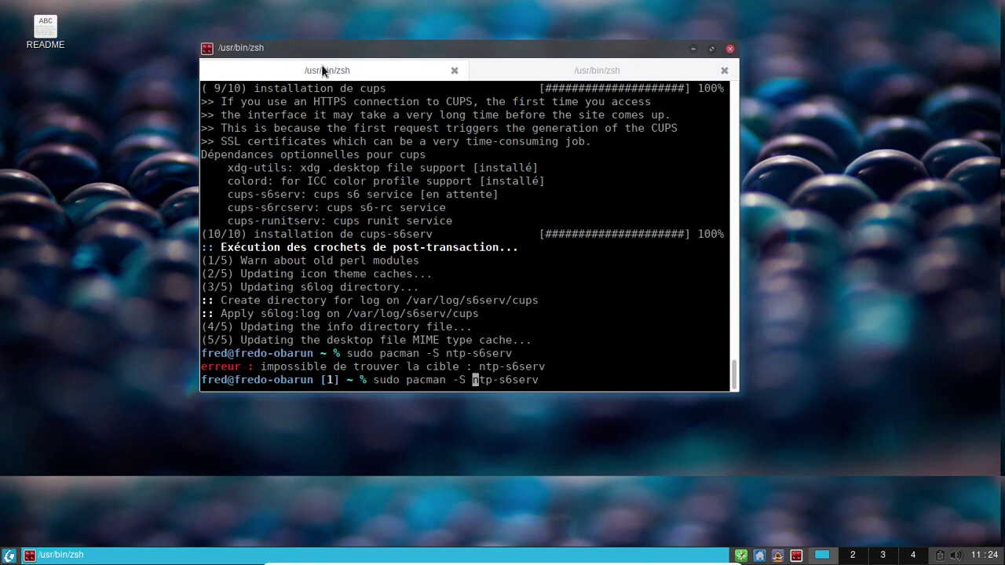
{"action": "type", "text": "d"}
{"action": "key", "text": "Return"}
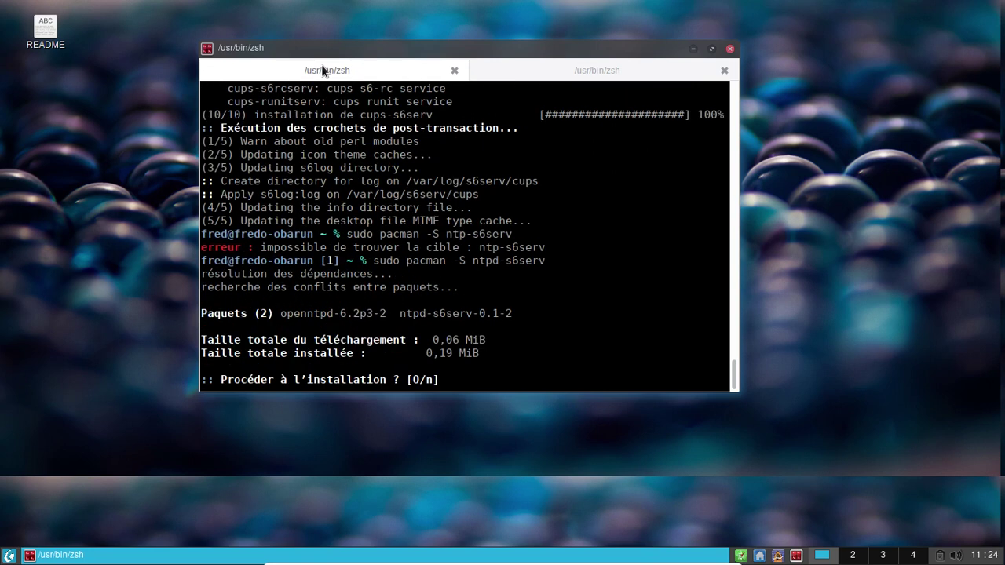
{"action": "key", "text": "Return"}
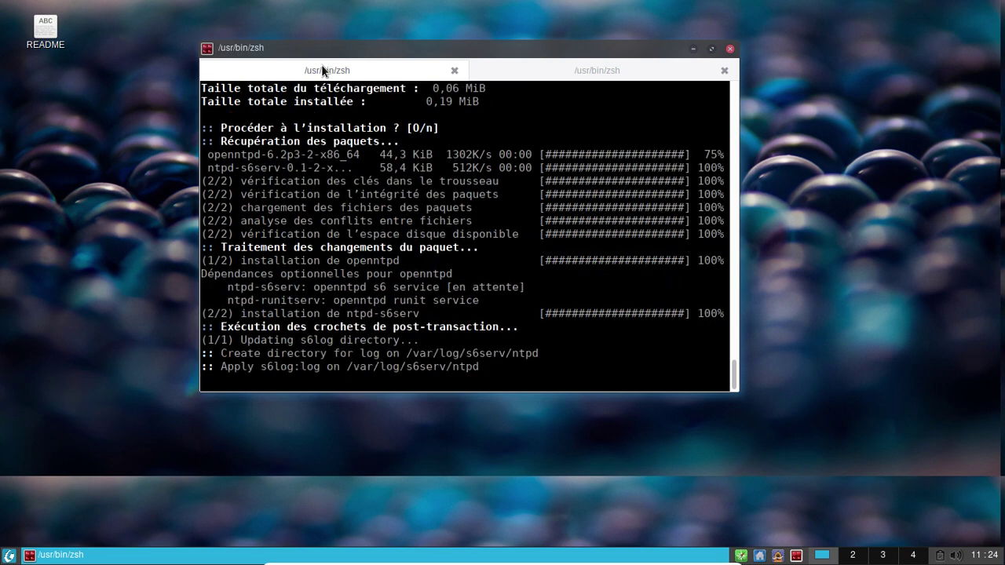
Step: Try to install ntp-s6serv by removing the d from the package name in the last sudo pacman -S command
{"action": "key", "text": "Up"}
{"action": "key", "text": "Right"}
{"action": "key", "text": "Right"}
{"action": "key", "text": "Right"}
{"action": "key", "text": "Right"}
{"action": "key", "text": "Right"}
{"action": "key", "text": "Right"}
{"action": "key", "text": "Right"}
{"action": "key", "text": "Right"}
{"action": "key", "text": "Right"}
{"action": "key", "text": "Right"}
{"action": "key", "text": "Right"}
{"action": "key", "text": "Right"}
{"action": "key", "text": "Right"}
{"action": "key", "text": "Right"}
{"action": "key", "text": "Right"}
{"action": "key", "text": "Right"}
{"action": "key", "text": "Right"}
{"action": "key", "text": "Right"}
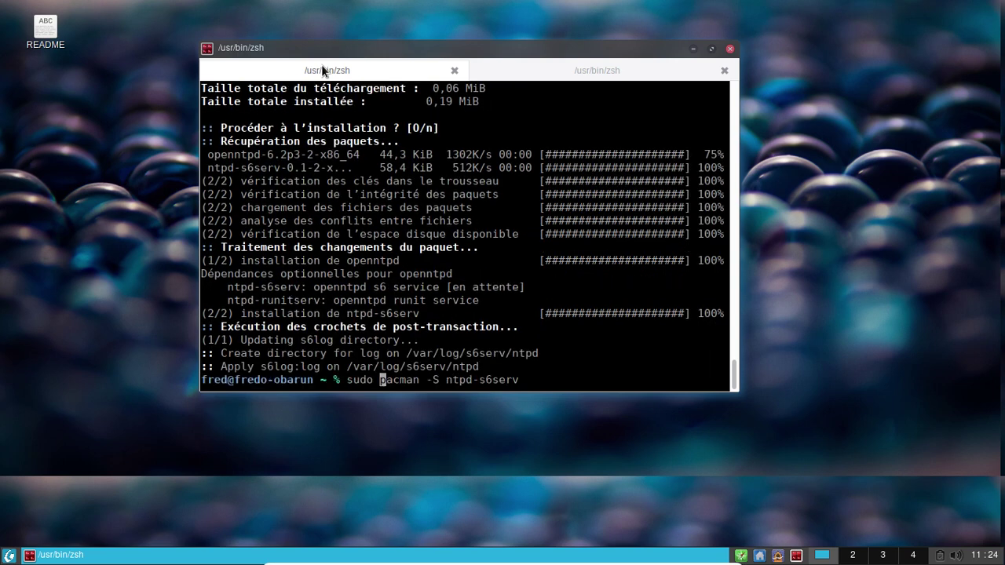
{"action": "key", "text": "Delete"}
{"action": "key", "text": "Return"}
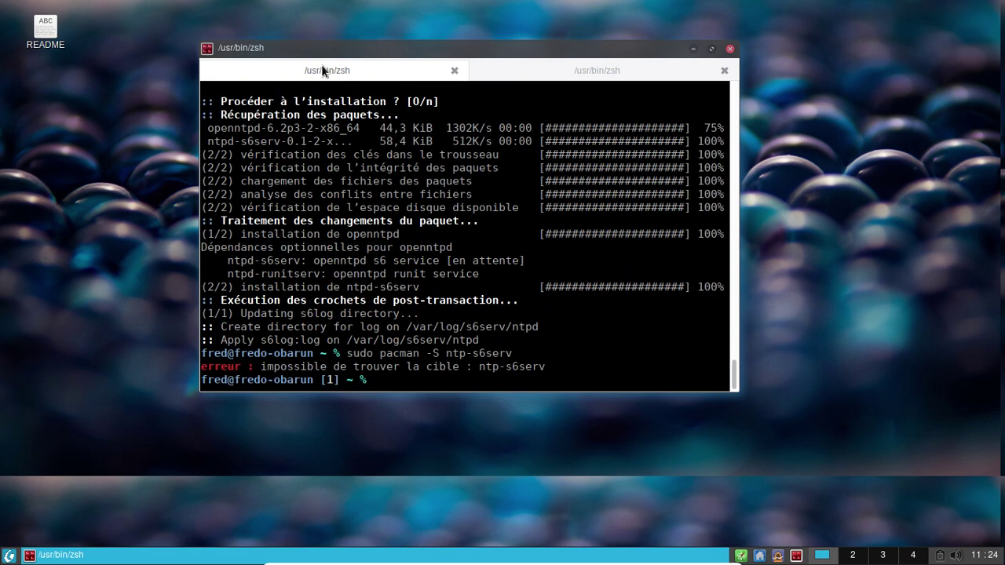
Step: Try running sudo pacman -S ntp | grep s6, and interrupt it at the question about removing openntpd
{"action": "key", "text": "Up"}
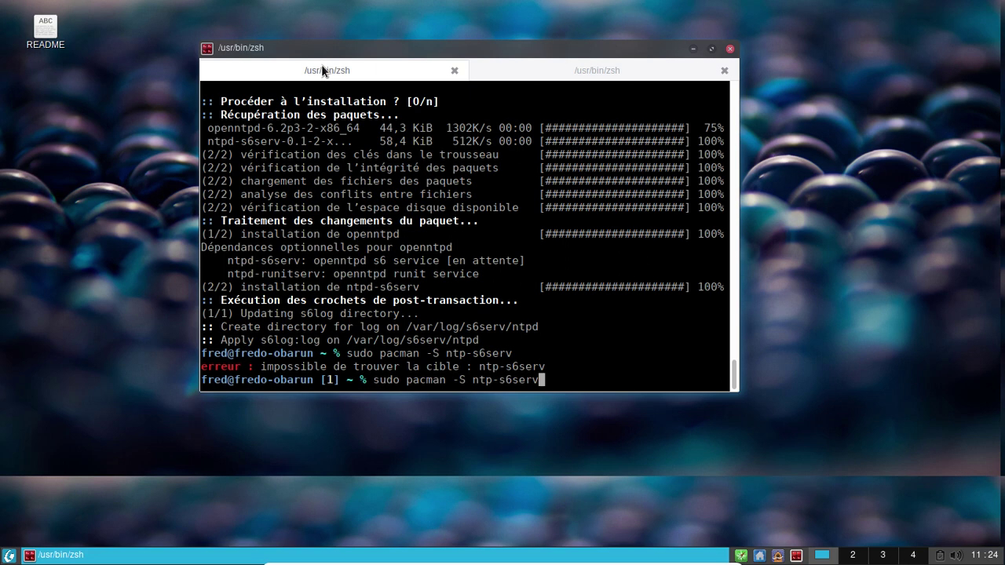
{"action": "key", "text": "BackSpace"}
{"action": "key", "text": "BackSpace"}
{"action": "key", "text": "BackSpace"}
{"action": "key", "text": "BackSpace"}
{"action": "key", "text": "BackSpace"}
{"action": "key", "text": "BackSpace"}
{"action": "key", "text": "BackSpace"}
{"action": "type", "text": "| grep s6"}
{"action": "key", "text": "Return"}
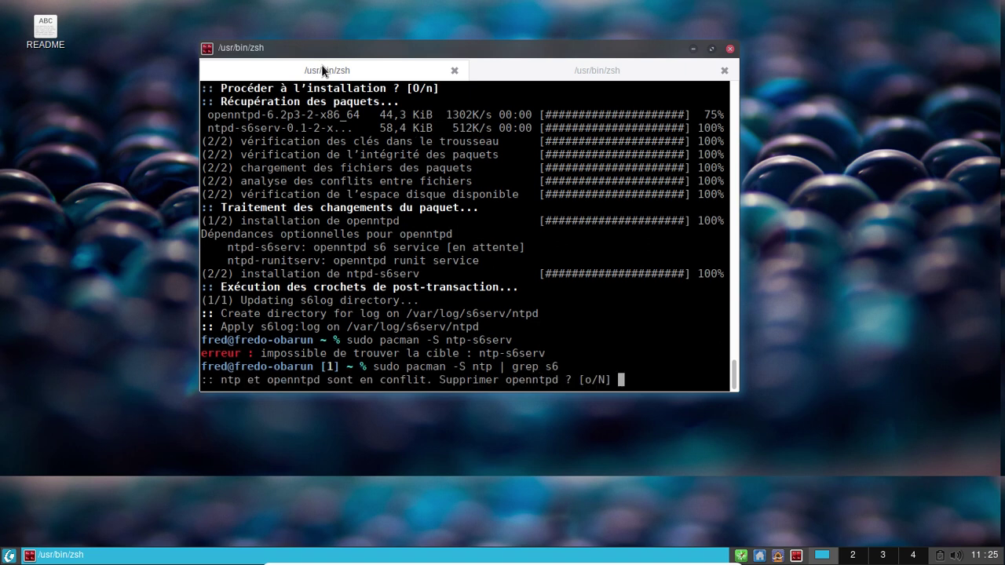
{"action": "key", "text": "ctrl+c"}
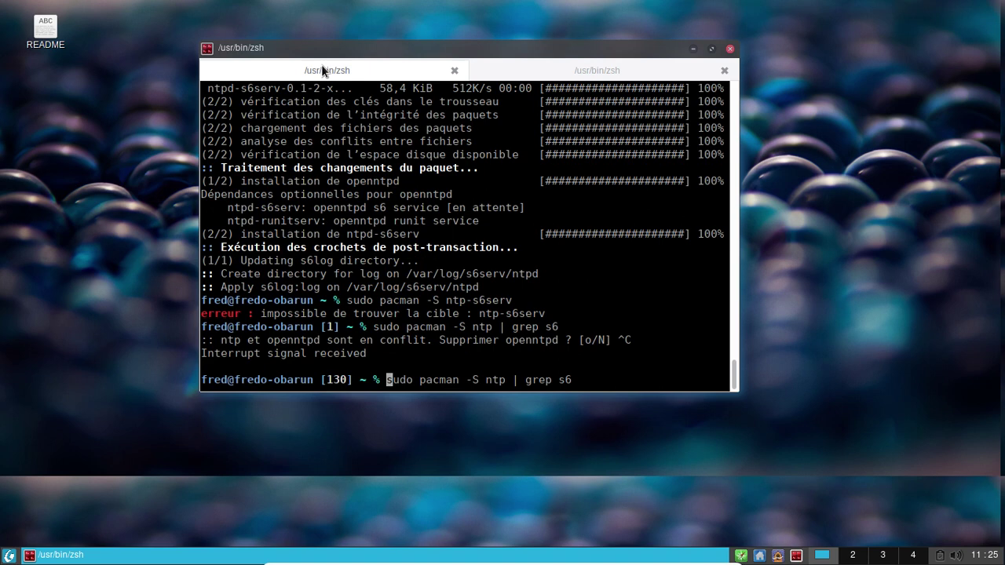
Step: Search the repositories for s6 services for ntp with pacman -Ss ntp | grep s6
{"action": "key", "text": "Right"}
{"action": "key", "text": "Right"}
{"action": "key", "text": "Right"}
{"action": "key", "text": "Right"}
{"action": "key", "text": "Right"}
{"action": "key", "text": "BackSpace"}
{"action": "key", "text": "BackSpace"}
{"action": "key", "text": "BackSpace"}
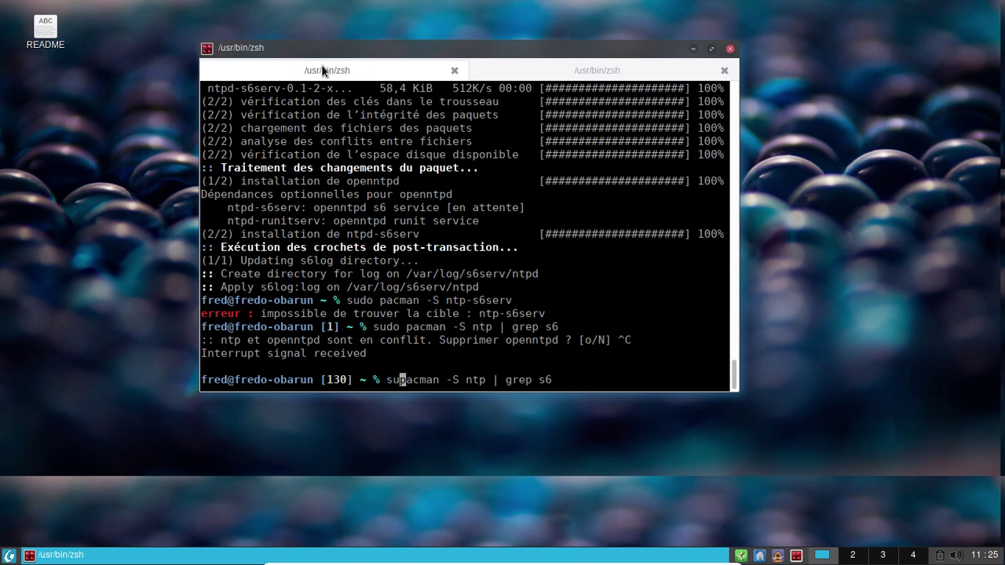
{"action": "key", "text": "BackSpace"}
{"action": "key", "text": "BackSpace"}
{"action": "key", "text": "Right"}
{"action": "key", "text": "Right"}
{"action": "key", "text": "Right"}
{"action": "key", "text": "Right"}
{"action": "key", "text": "Right"}
{"action": "key", "text": "Right"}
{"action": "key", "text": "Right"}
{"action": "key", "text": "Right"}
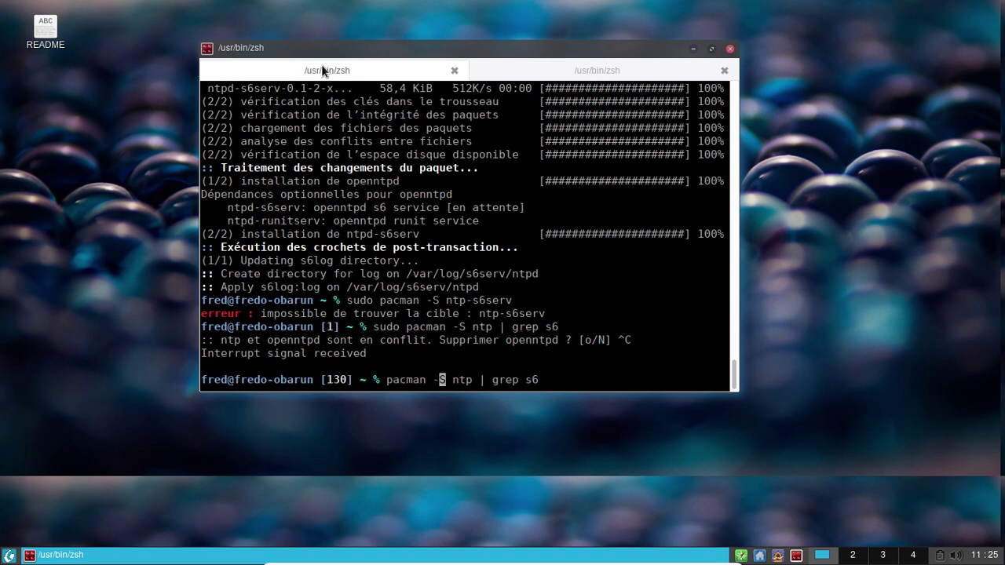
{"action": "key", "text": "Right"}
{"action": "type", "text": "s"}
{"action": "key", "text": "Return"}
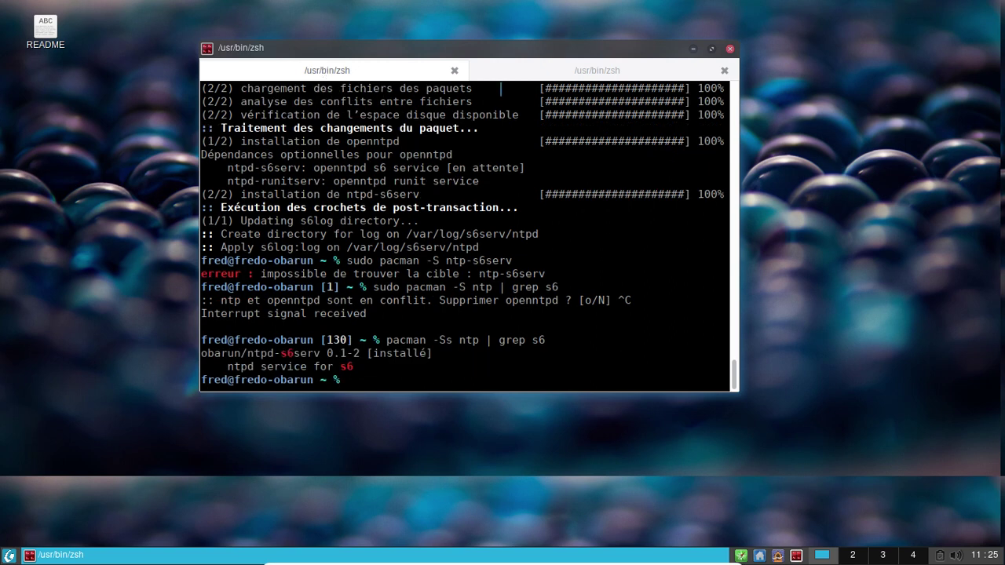
Step: Switch to the second terminal tab, where the ntpd service was first tried
{"action": "left_click", "coordinate": [583, 70]}
{"action": "key", "text": "Up"}
{"action": "key", "text": "Up"}
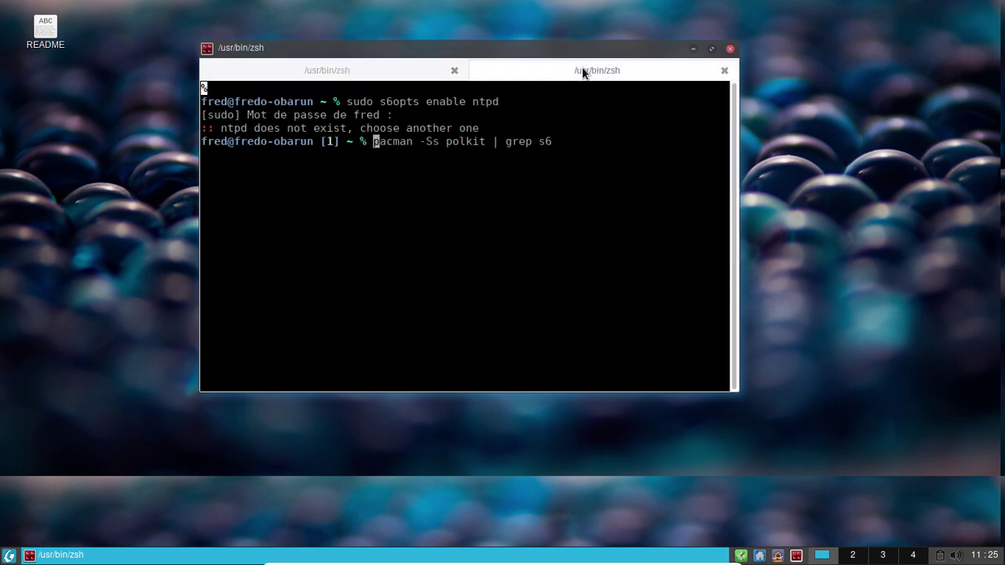
{"action": "key", "text": "Up"}
{"action": "key", "text": "Up"}
{"action": "key", "text": "Up"}
{"action": "key", "text": "Up"}
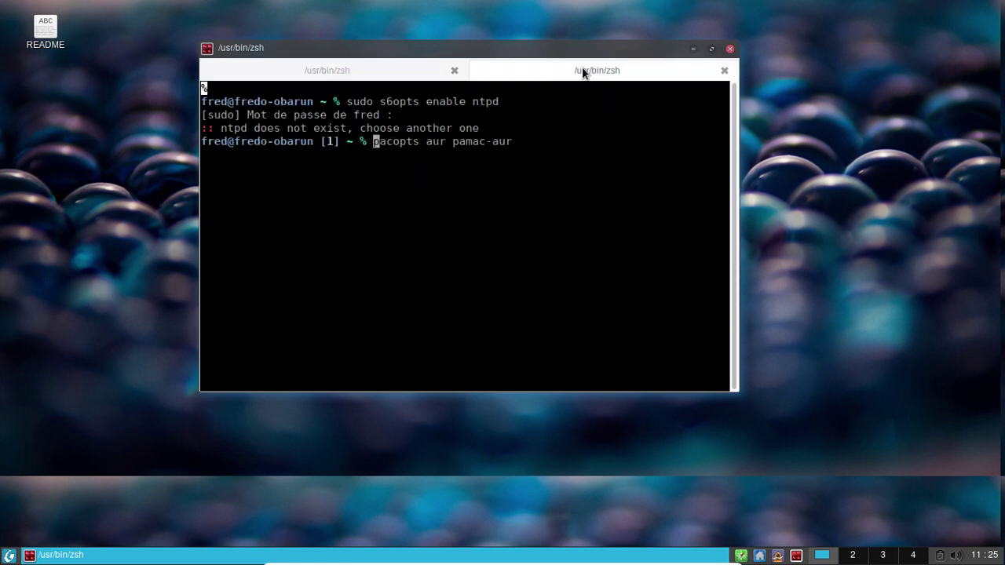
{"action": "key", "text": "Up"}
{"action": "key", "text": "Up"}
{"action": "key", "text": "Down"}
{"action": "key", "text": "Down"}
{"action": "key", "text": "Down"}
{"action": "key", "text": "Down"}
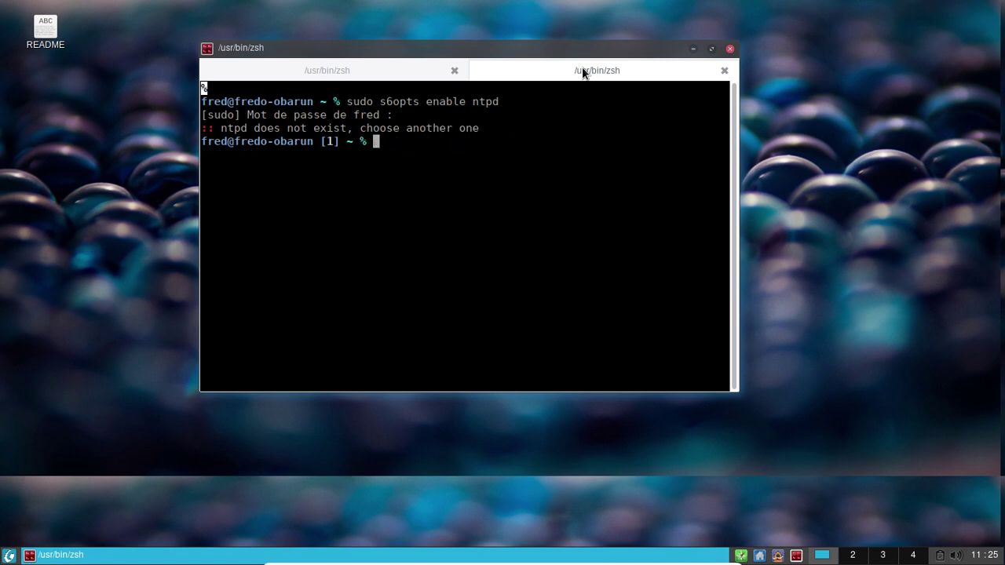
Step: Enable and start the ntpd service with sudo s6opts enable ntpd
{"action": "type", "text": "sudo s6opts "}
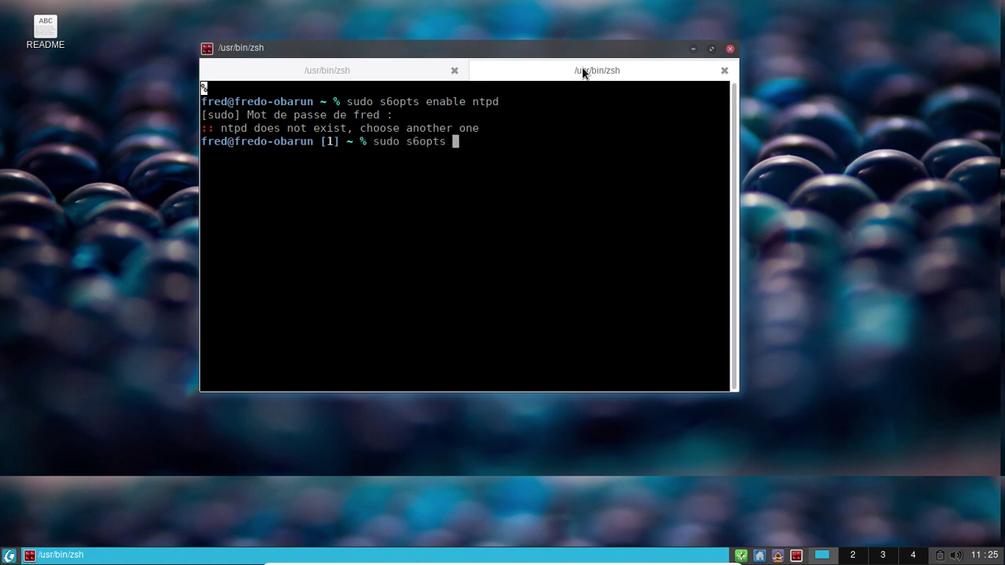
{"action": "type", "text": "enable ntpd"}
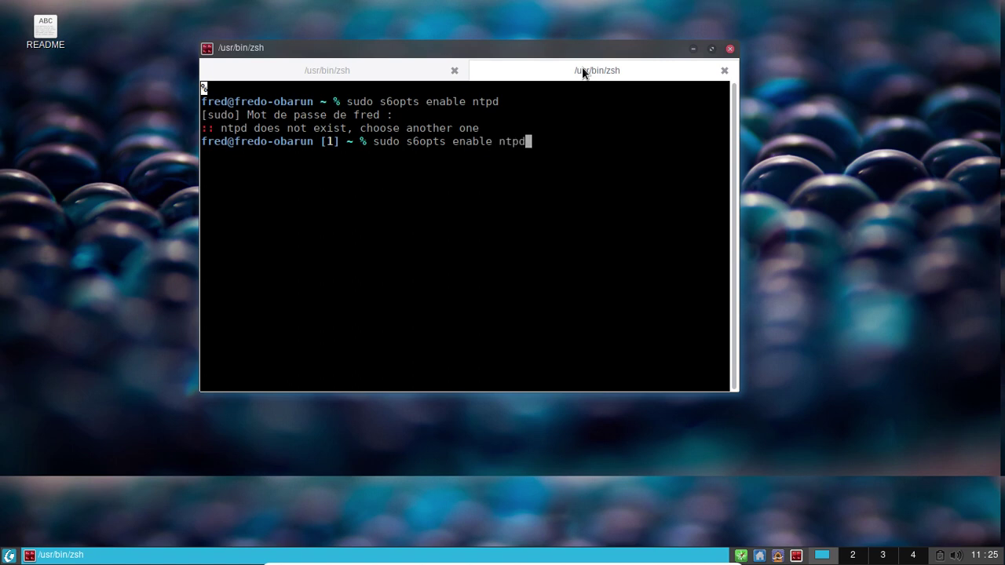
{"action": "key", "text": "Return"}
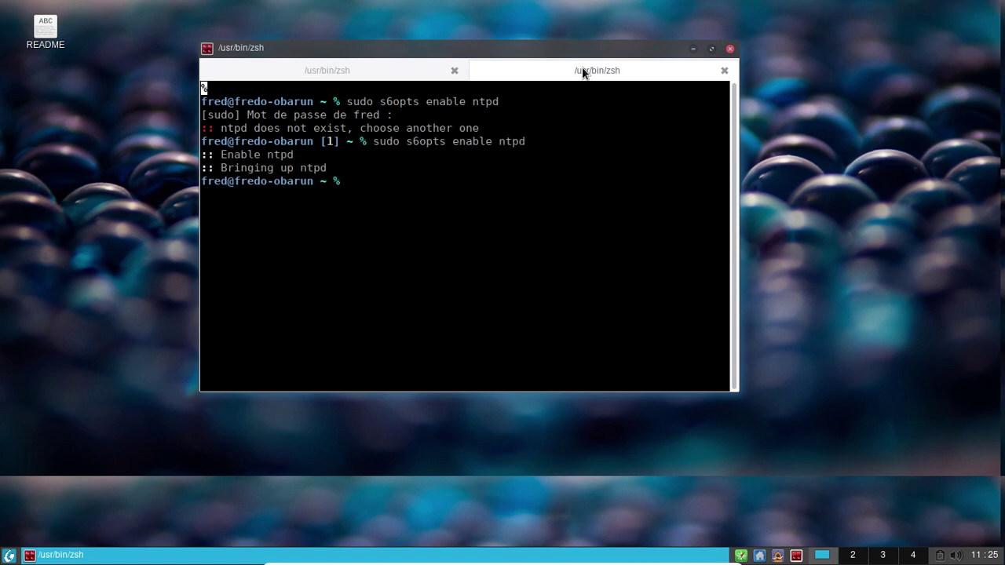
Step: Try to enable a cupsd service by reusing the last command as sudo s6opts enable cupsd
{"action": "key", "text": "Up"}
{"action": "key", "text": "BackSpace"}
{"action": "key", "text": "BackSpace"}
{"action": "key", "text": "BackSpace"}
{"action": "key", "text": "BackSpace"}
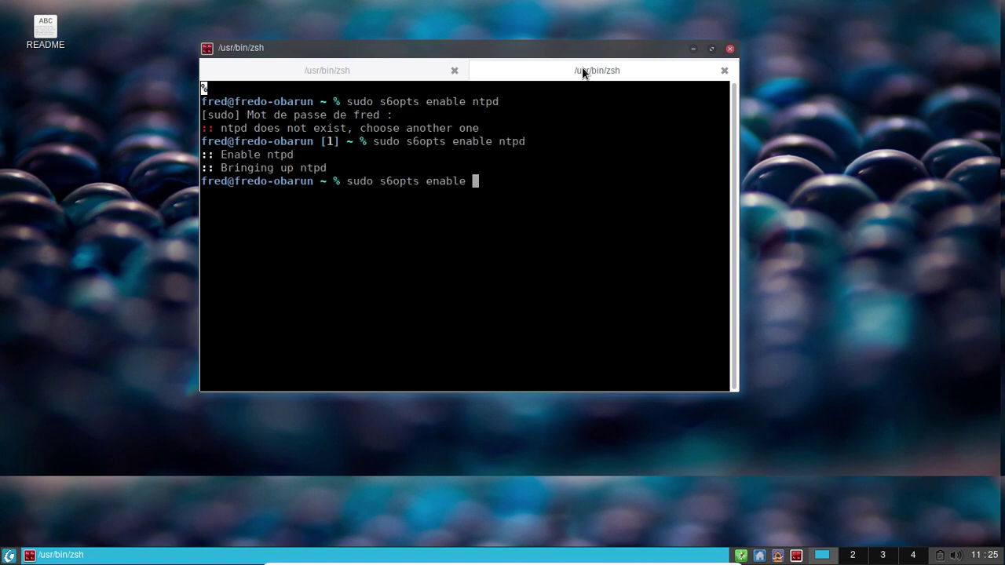
{"action": "type", "text": "cupsd"}
{"action": "key", "text": "Return"}
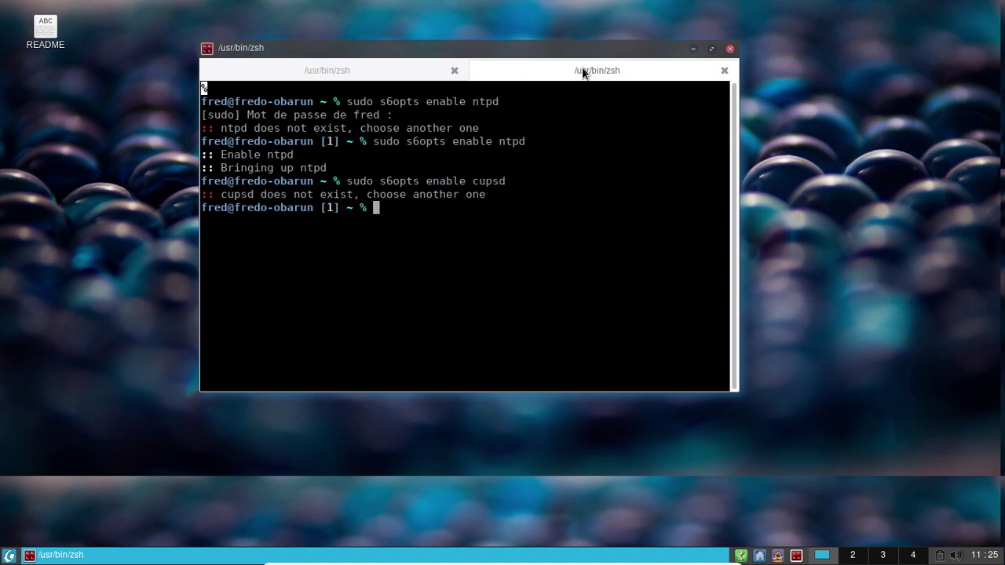
Step: Enable and start the cups service by correcting the last command to sudo s6opts enable cups
{"action": "key", "text": "Up"}
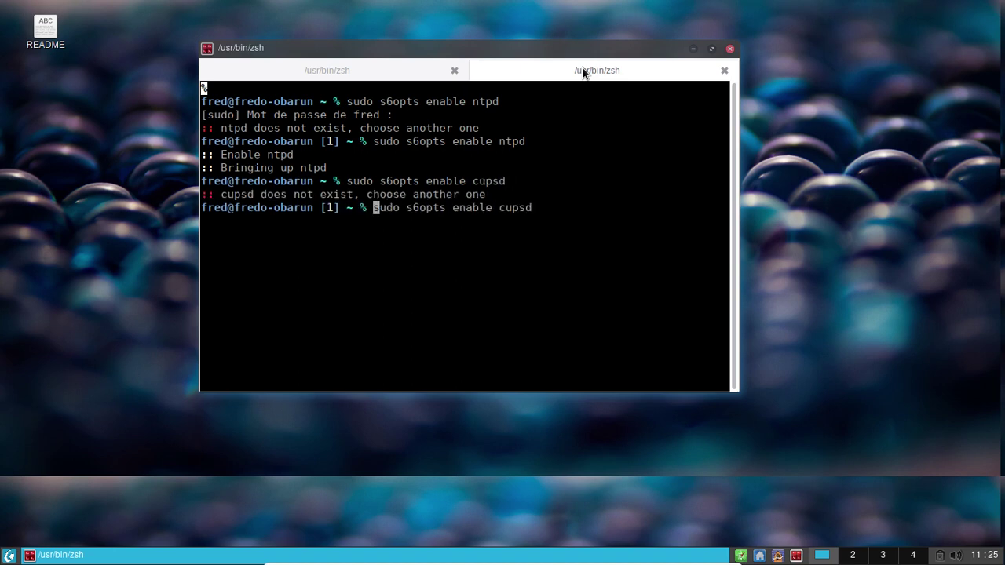
{"action": "key", "text": "BackSpace"}
{"action": "key", "text": "Return"}
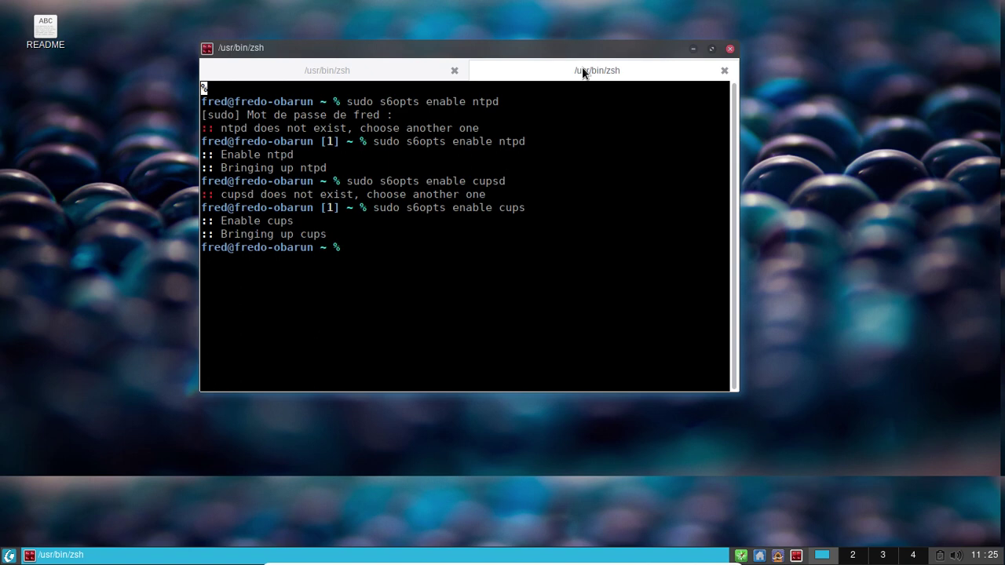
Step: Launch Firefox from the desktop's Internet applications and restore its maximized window to a smaller size
{"action": "left_click", "coordinate": [10, 554]}
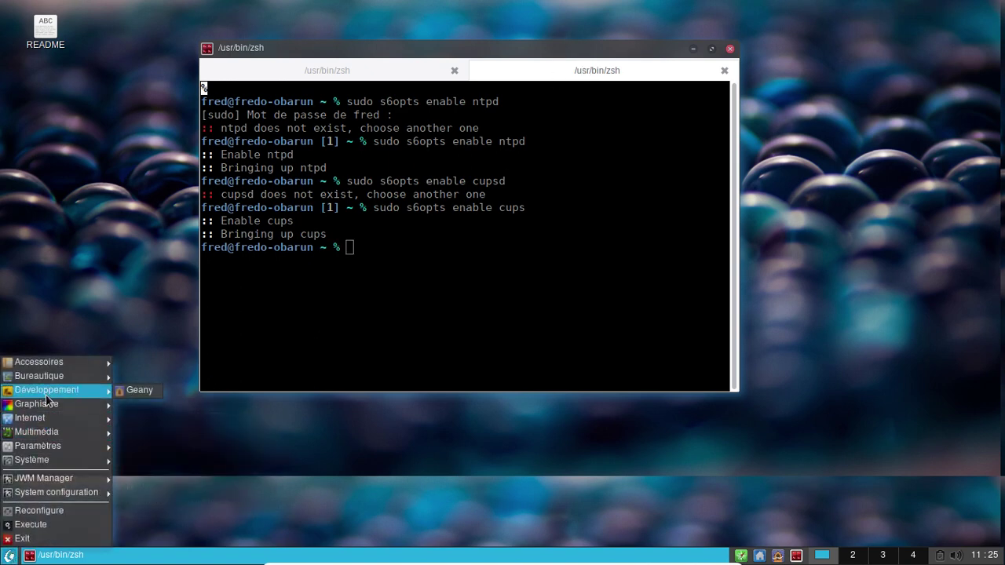
{"action": "mouse_move", "coordinate": [47, 408]}
{"action": "mouse_move", "coordinate": [78, 419]}
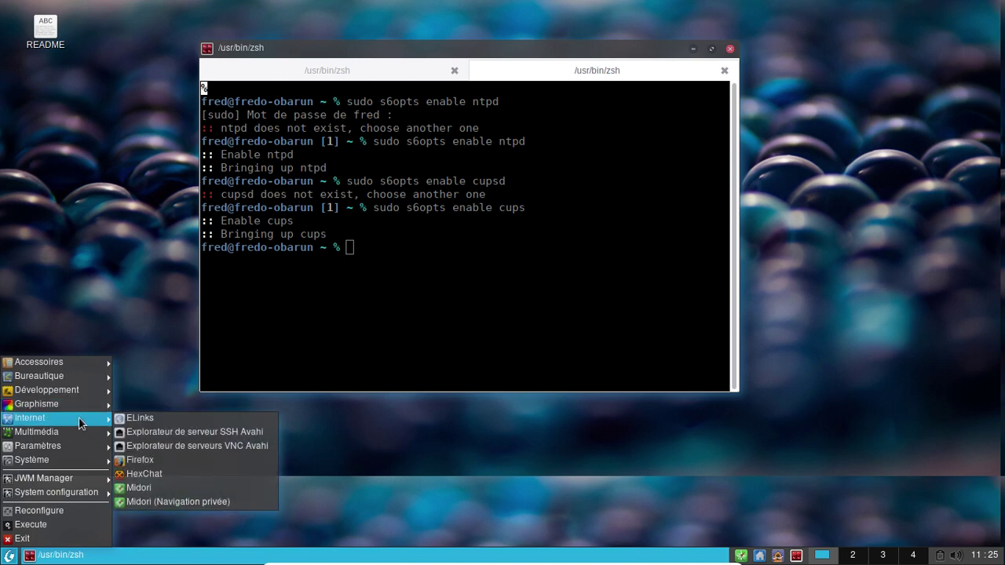
{"action": "left_click", "coordinate": [149, 461]}
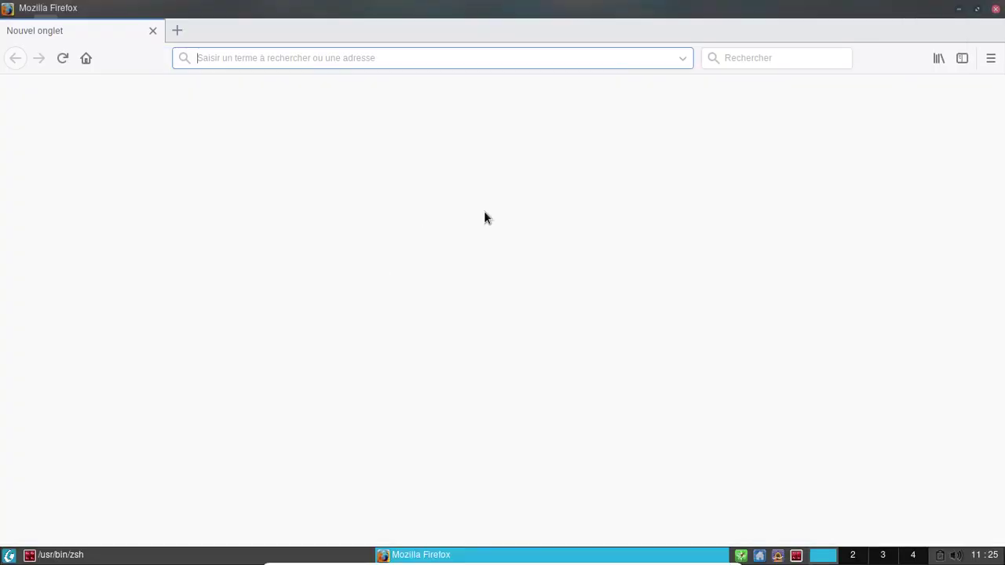
{"action": "left_click", "coordinate": [979, 9]}
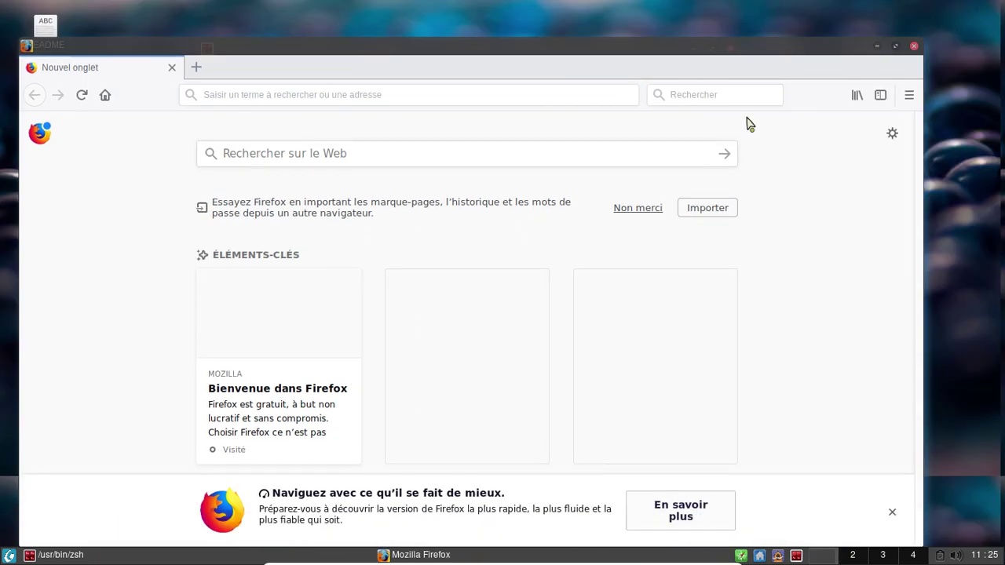
Step: Load the CUPS web interface at localhost:631 to check the printing service, and close Firefox
{"action": "left_click", "coordinate": [347, 95]}
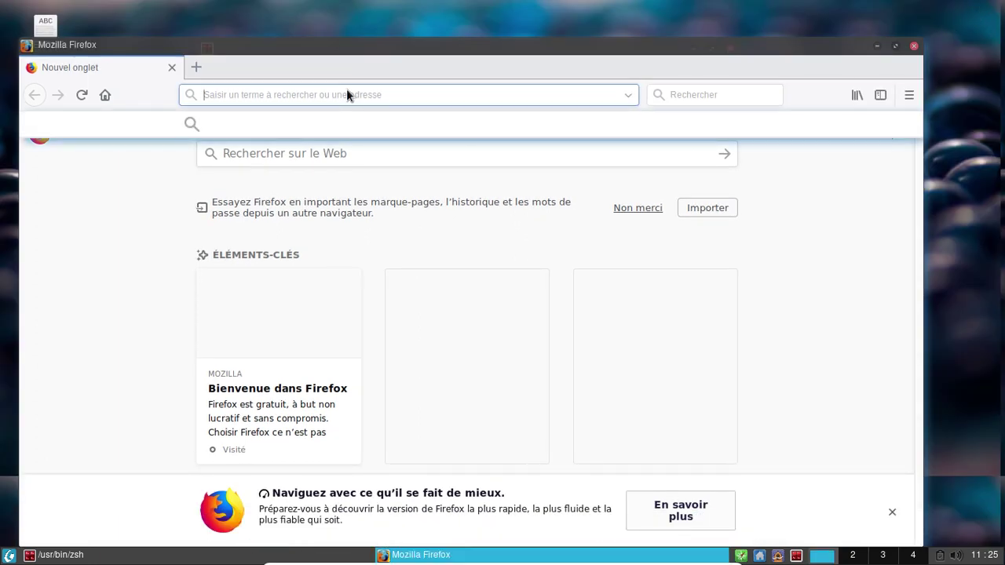
{"action": "type", "text": "localhos"}
{"action": "type", "text": "t/"}
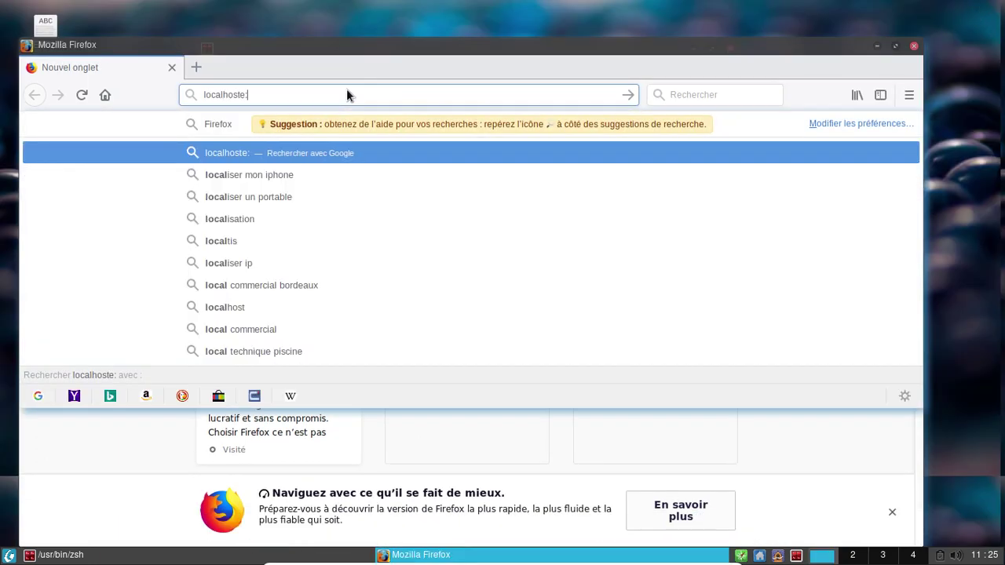
{"action": "key", "text": "BackSpace"}
{"action": "type", "text": ":"}
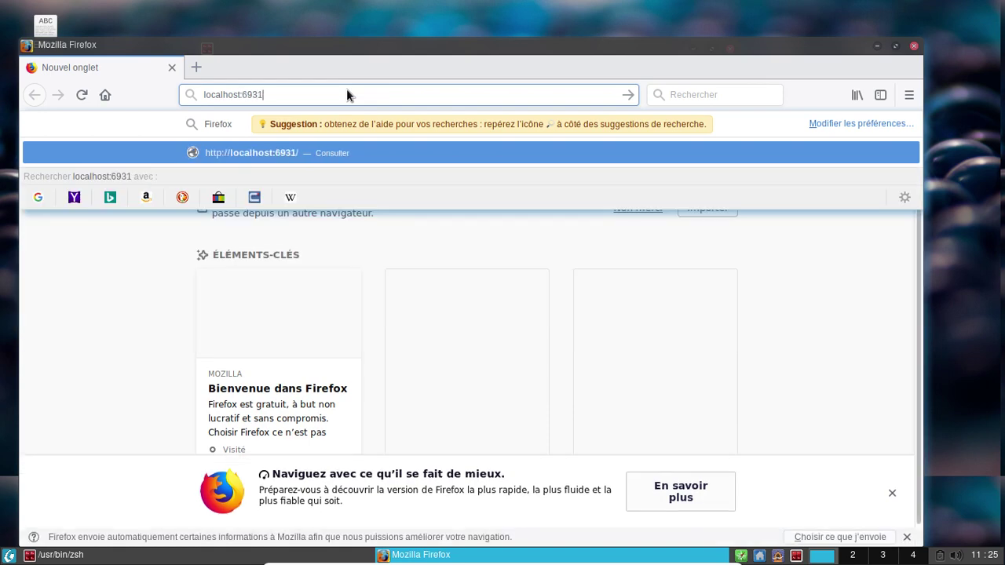
{"action": "type", "text": "631"}
{"action": "key", "text": "Return"}
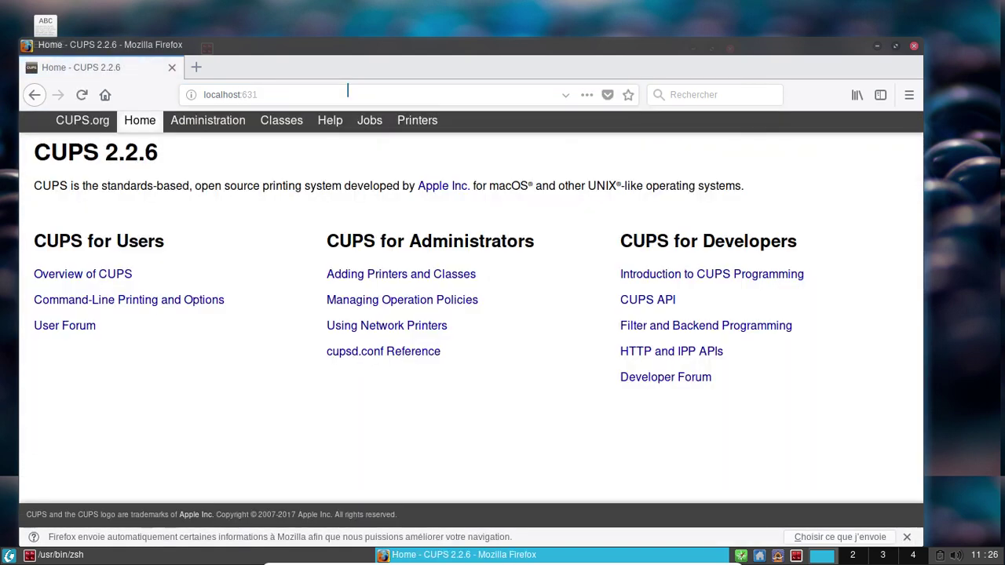
{"action": "left_click", "coordinate": [914, 46]}
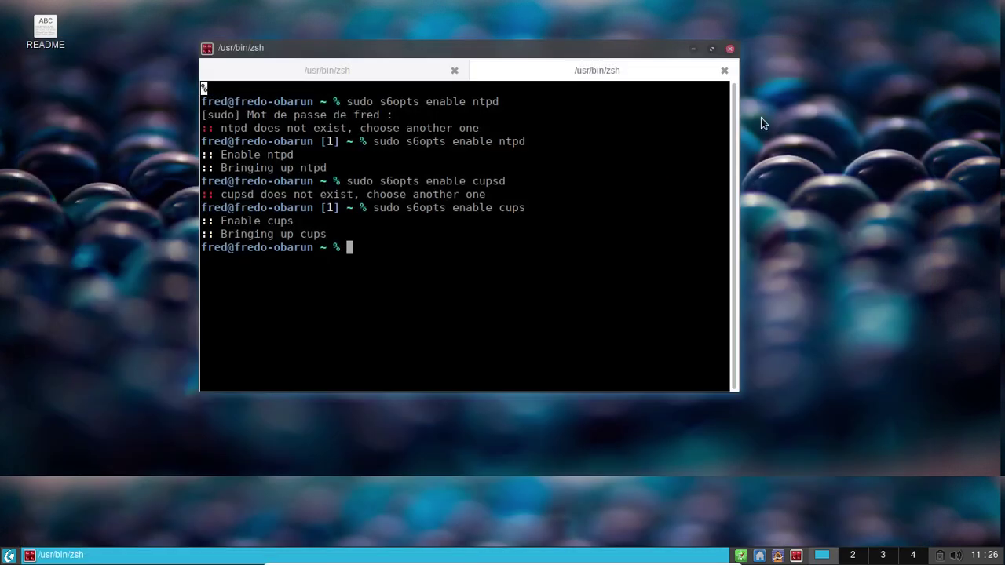
Step: Reconfigure the window manager to refresh its application list, and launch LibreOffice Writer
{"action": "left_click", "coordinate": [9, 556]}
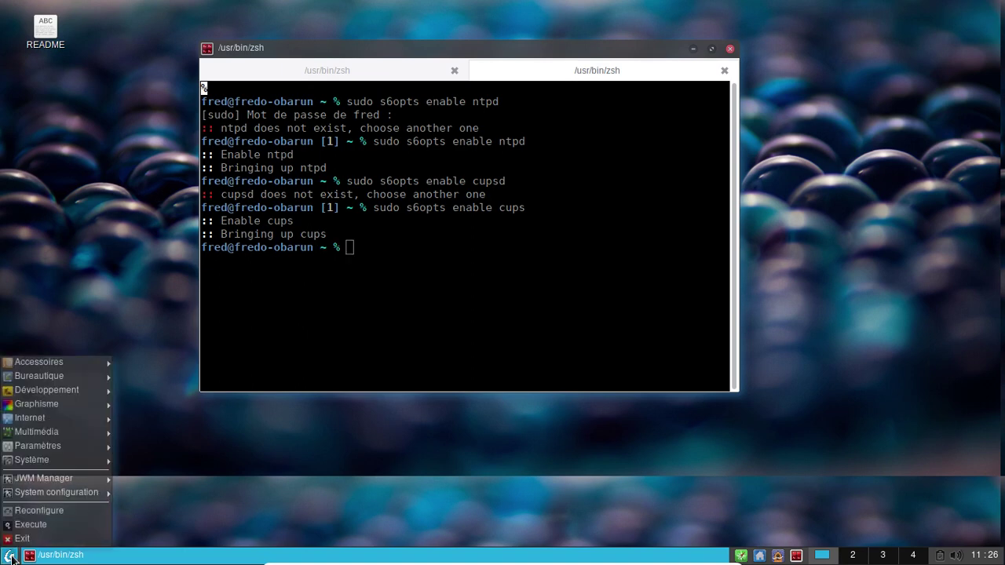
{"action": "left_click", "coordinate": [59, 511]}
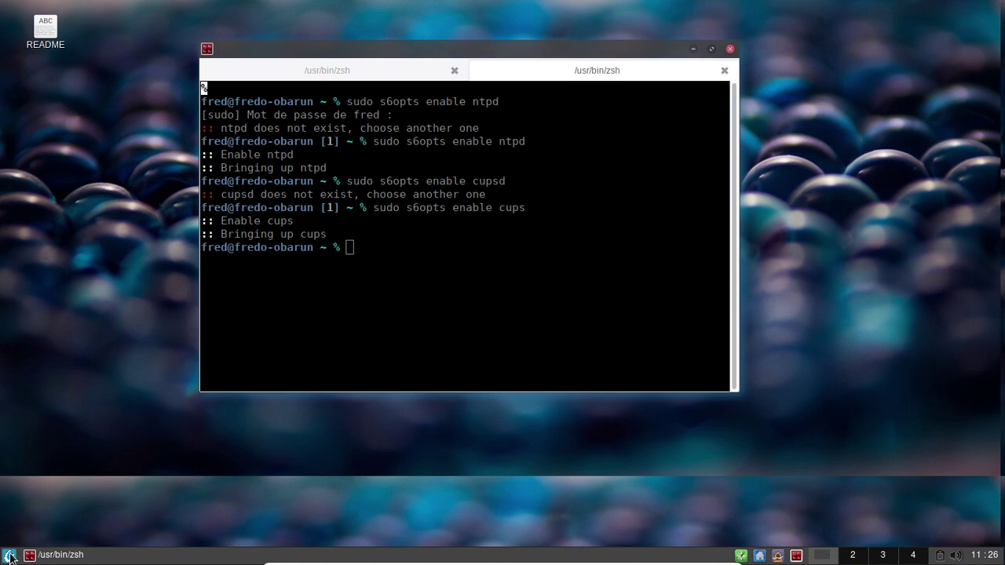
{"action": "left_click", "coordinate": [10, 556]}
{"action": "mouse_move", "coordinate": [67, 377]}
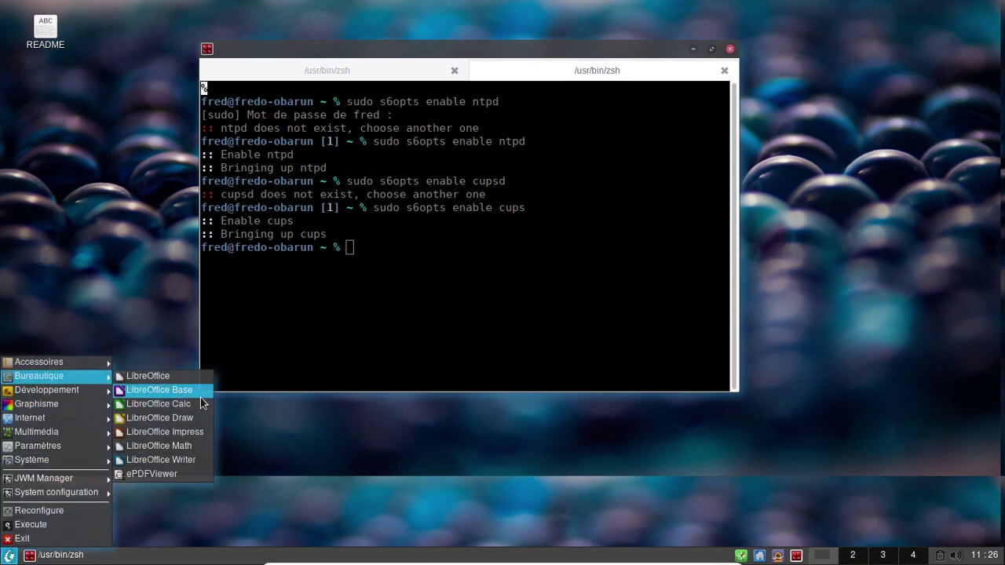
{"action": "left_click", "coordinate": [175, 462]}
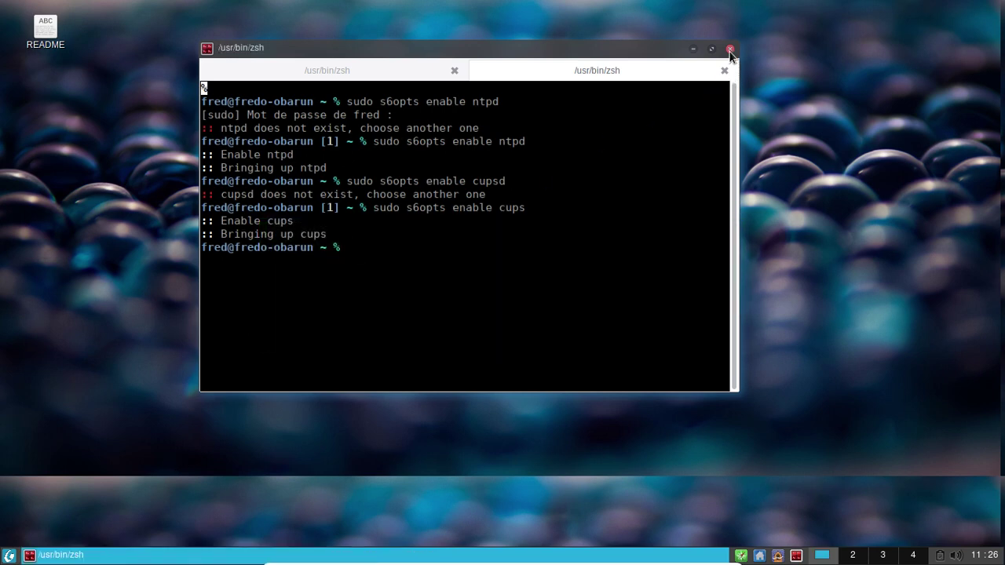
Step: Close the terminal window and the blank LibreOffice Writer document
{"action": "left_click", "coordinate": [729, 50]}
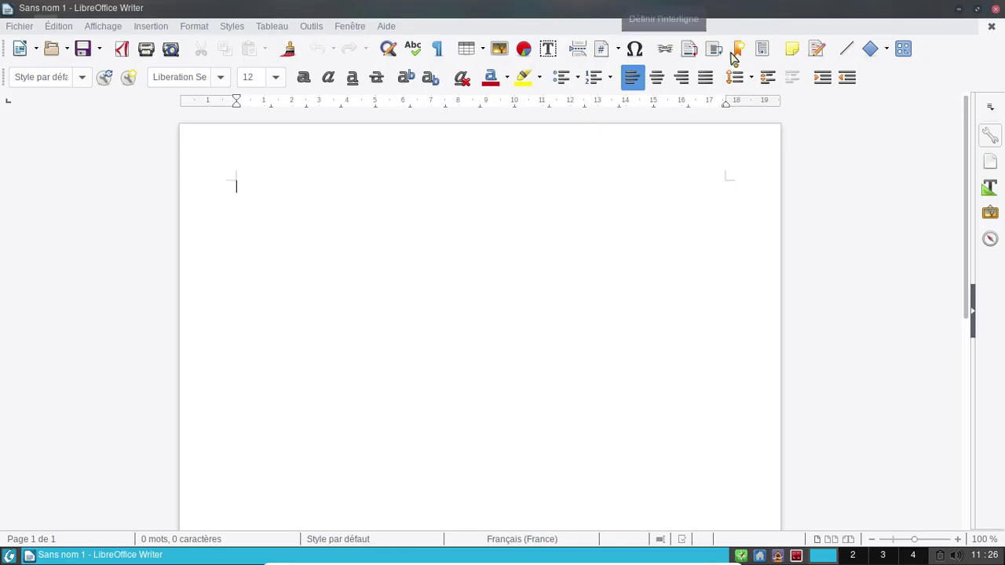
{"action": "left_click", "coordinate": [996, 11]}
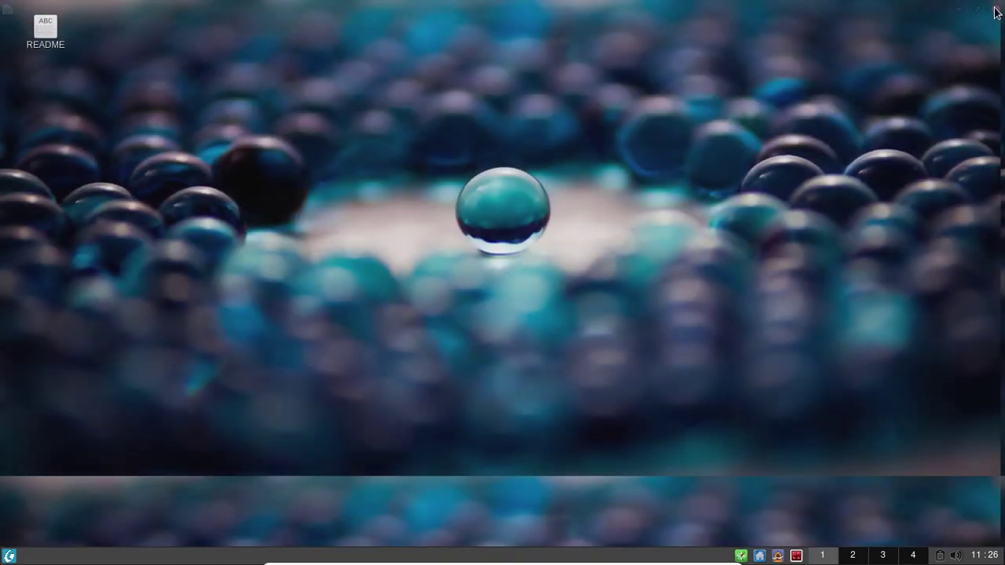
Step: Exit the desktop session and shut down the system
{"action": "left_click", "coordinate": [9, 556]}
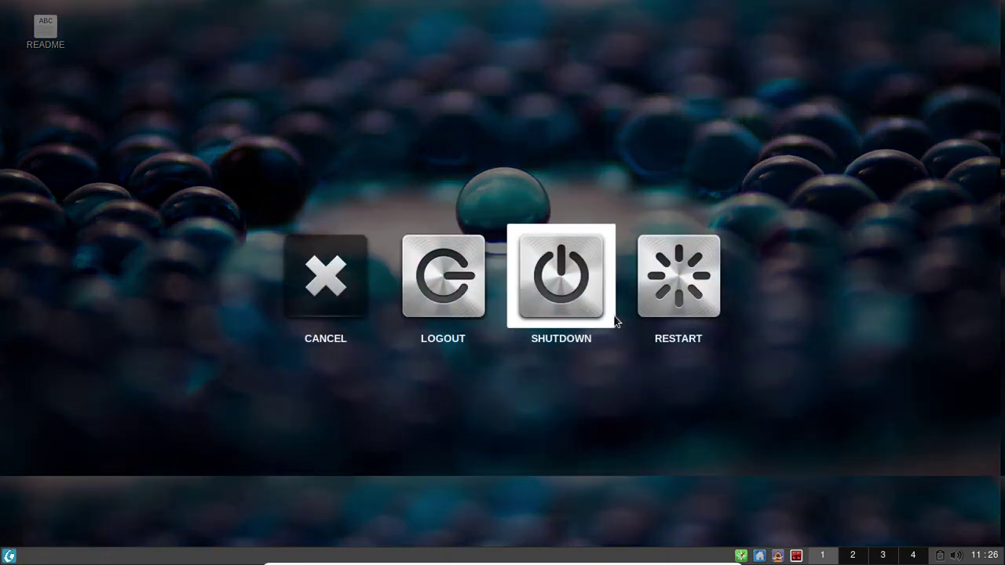
{"action": "left_click", "coordinate": [571, 311]}
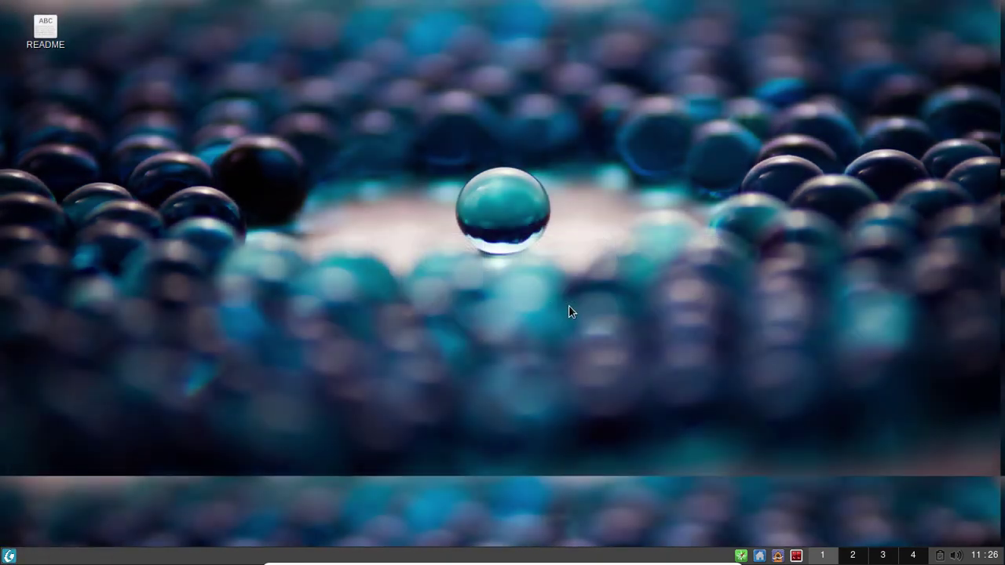